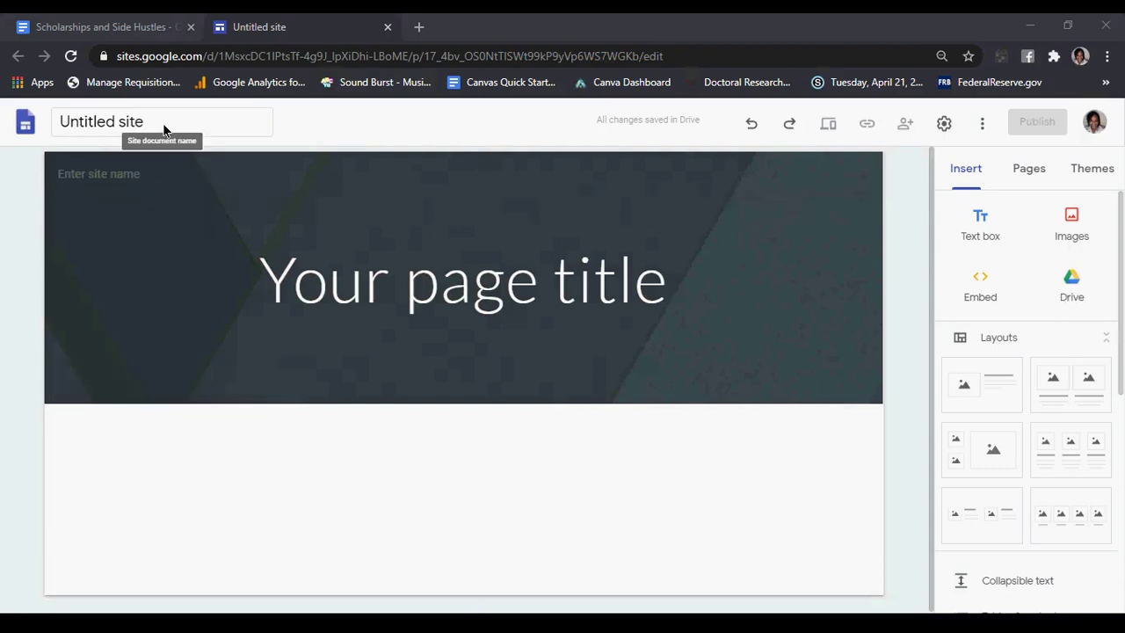
Name the site document "Example" and fill the header's site name with the same text
click(100, 123)
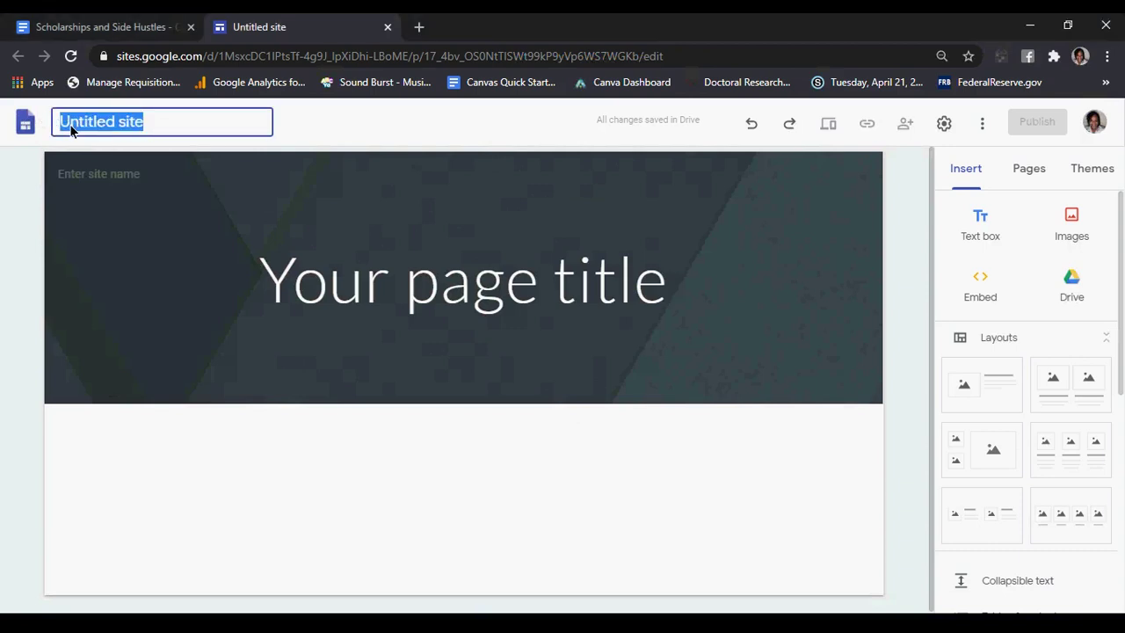
text(Example)
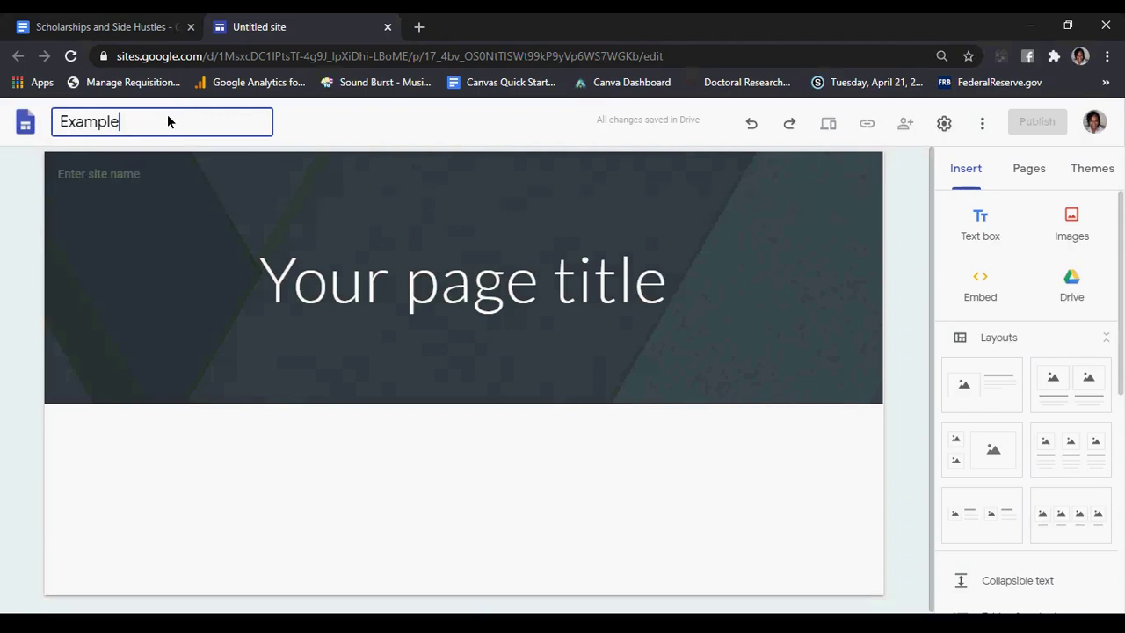
click(127, 173)
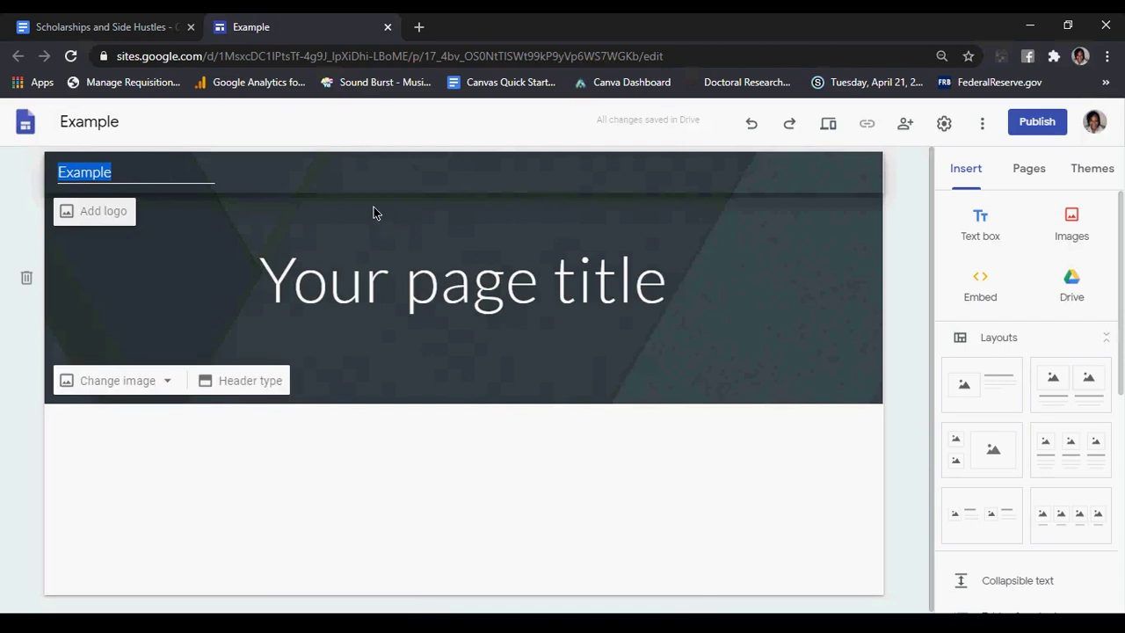
Switch to the Google Docs course document and review its welcome section, module headings, video links and scholarship exercises
click(110, 26)
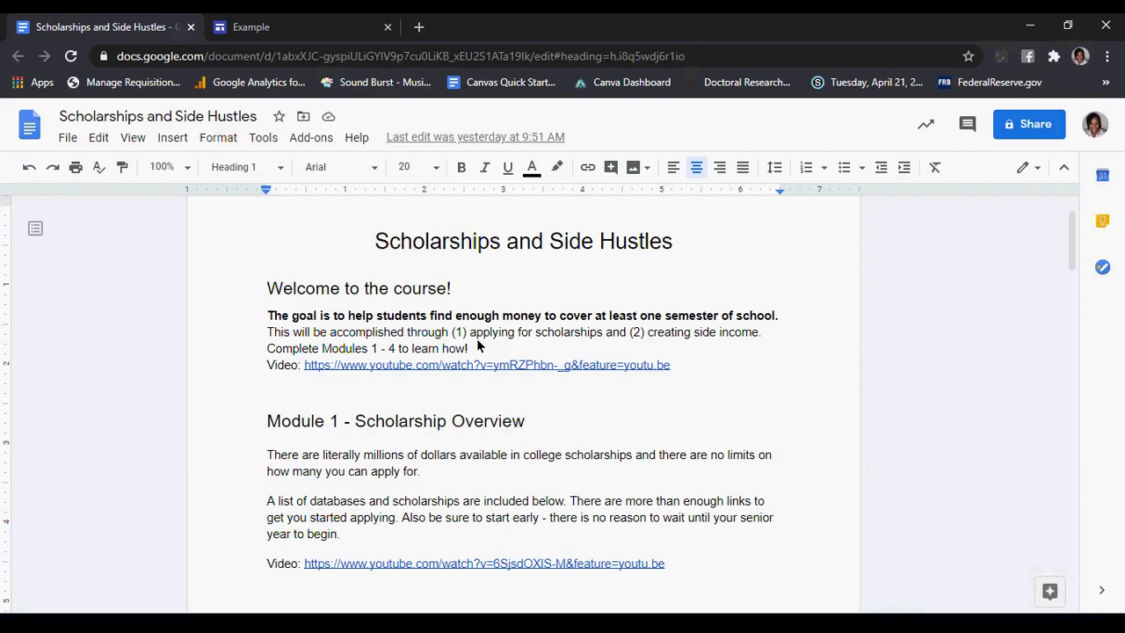
scroll(467, 335, down, 1)
scroll(467, 335, down, 5)
scroll(463, 334, down, 10)
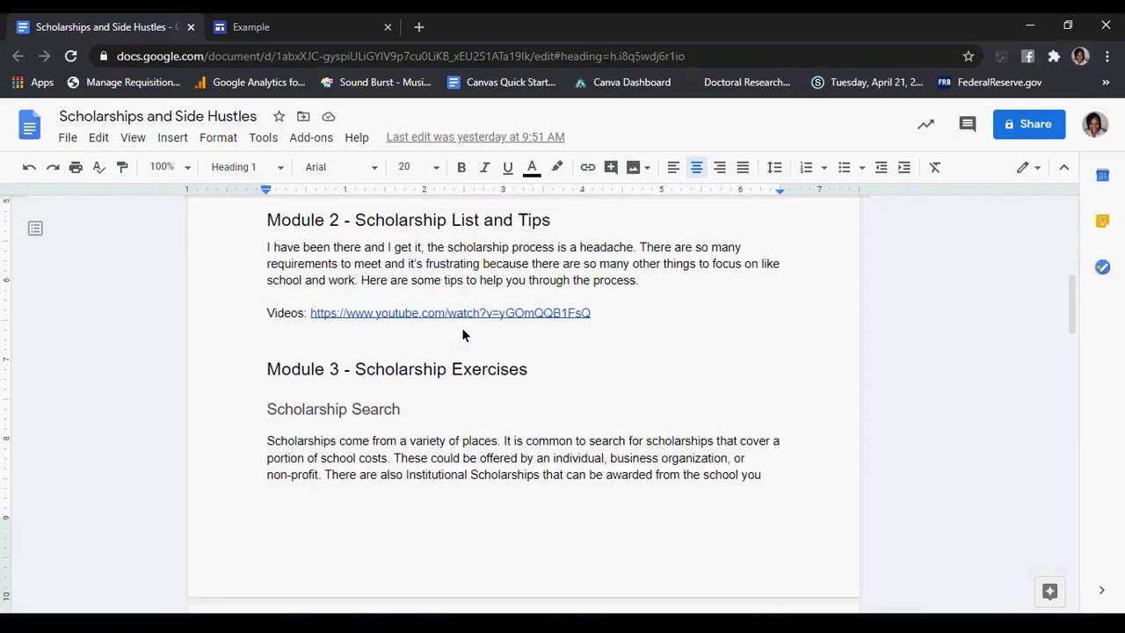
scroll(463, 334, down, 1)
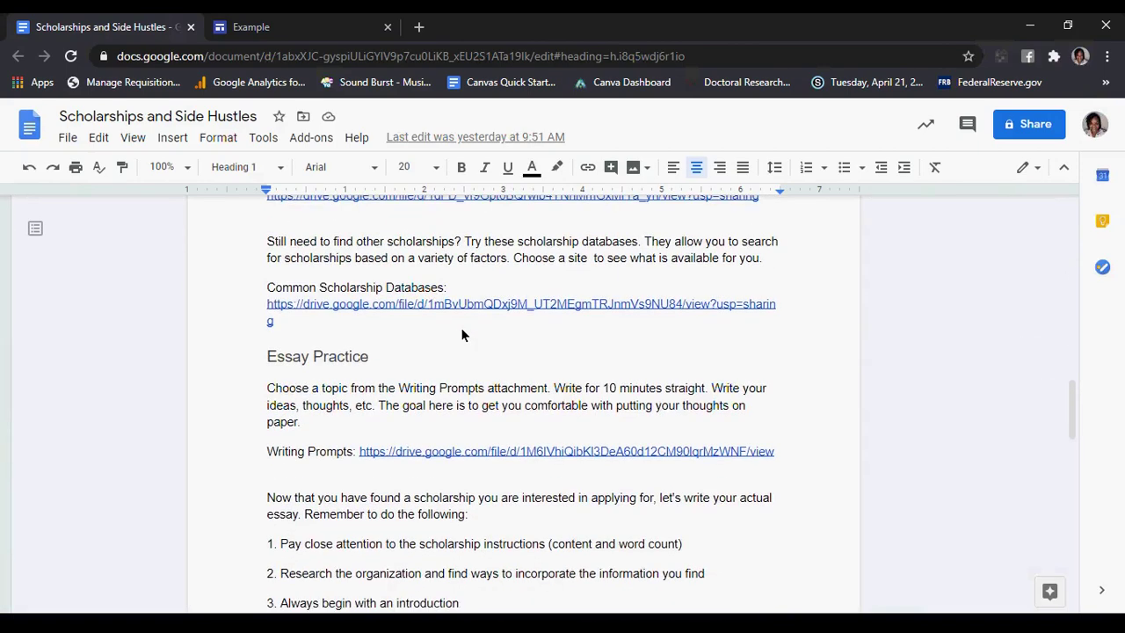
scroll(461, 326, up, 11)
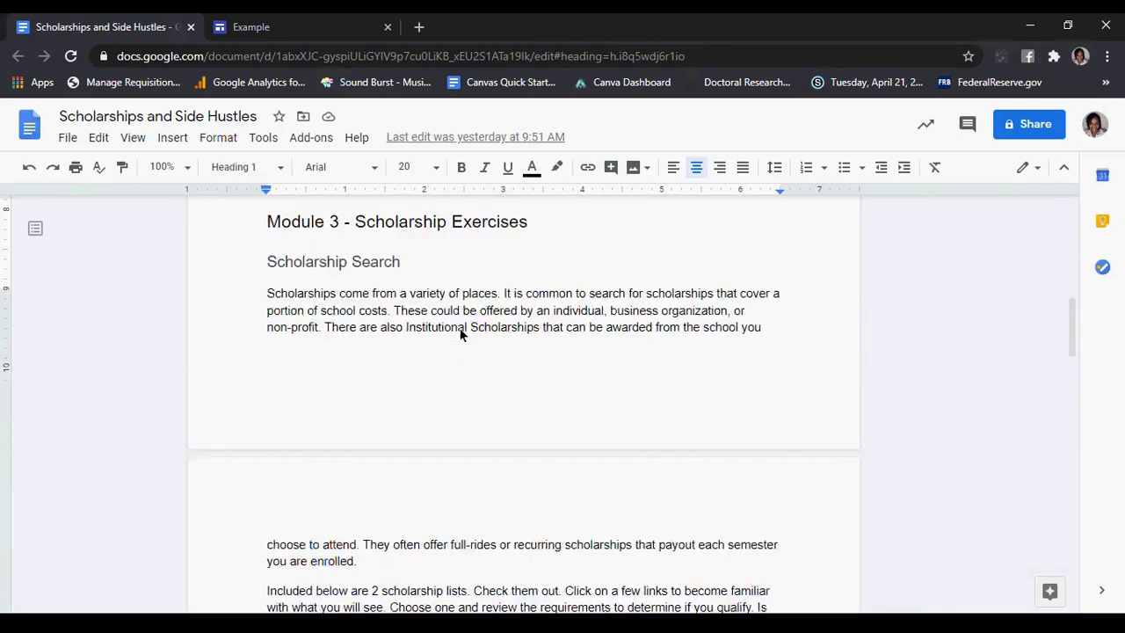
scroll(457, 331, up, 5)
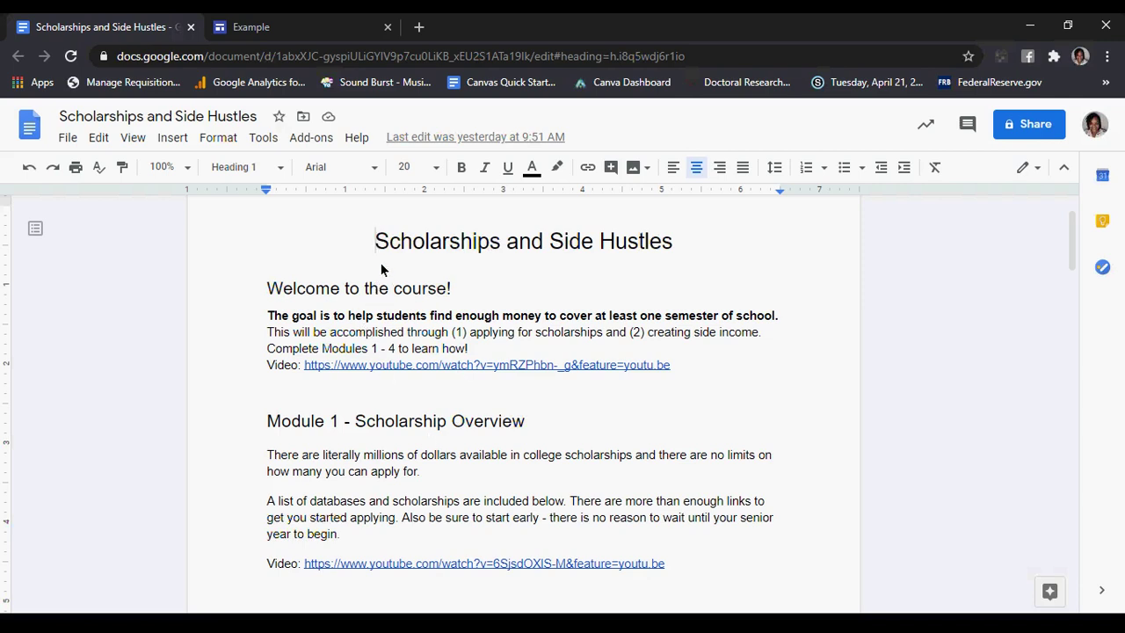
scroll(381, 270, down, 2)
scroll(381, 269, down, 1)
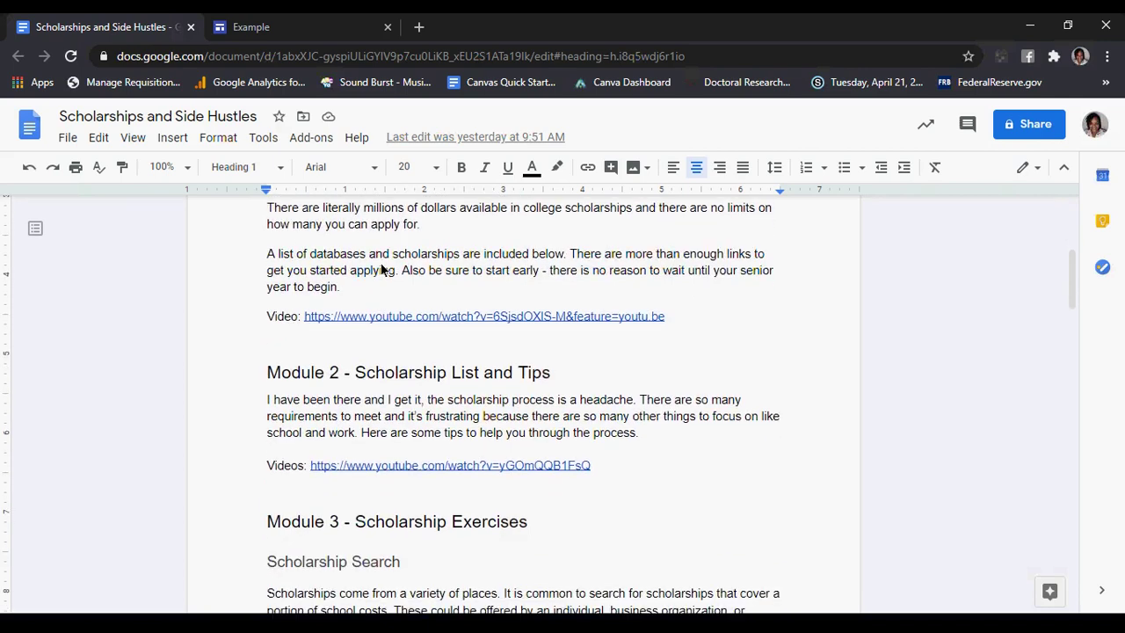
scroll(382, 270, down, 1)
scroll(382, 270, down, 3)
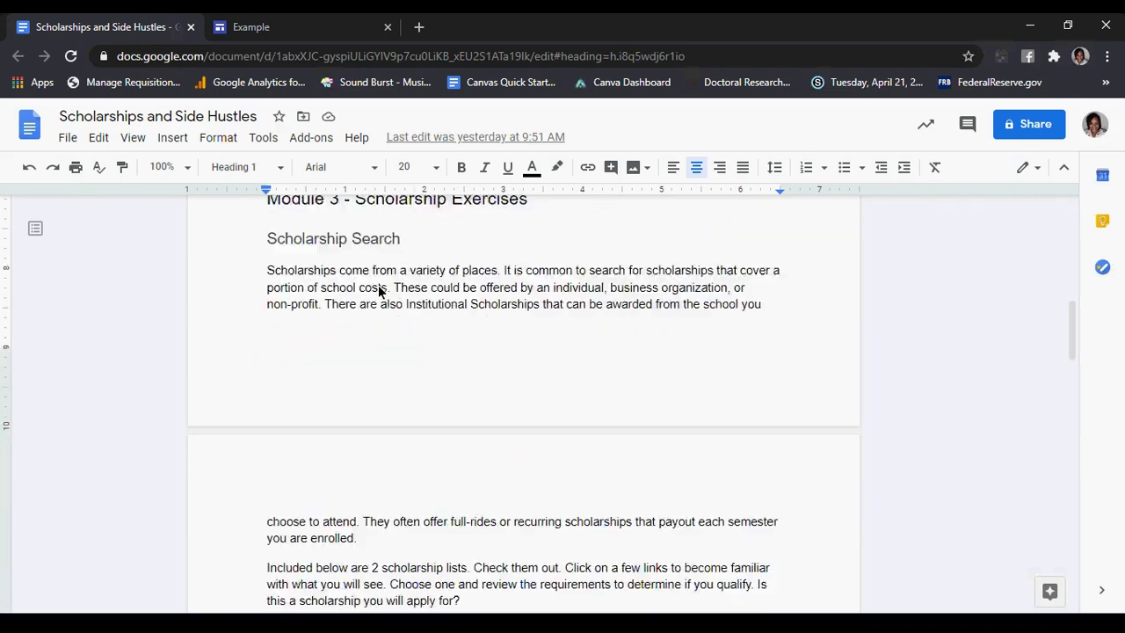
scroll(390, 339, down, 1)
scroll(396, 355, down, 2)
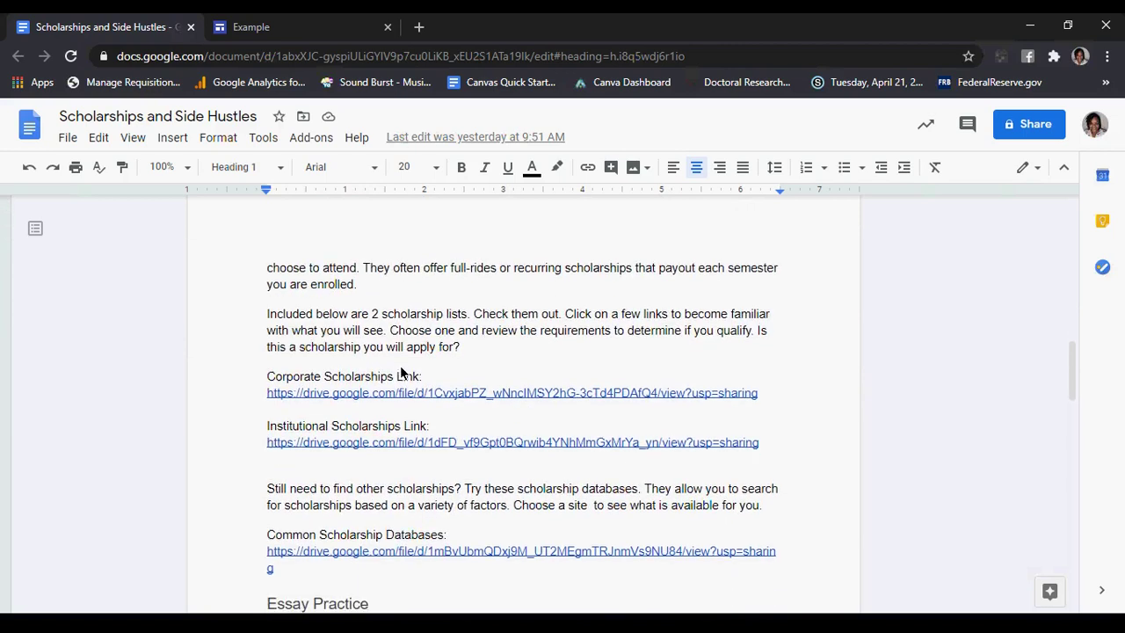
scroll(505, 395, up, 2)
scroll(505, 394, up, 15)
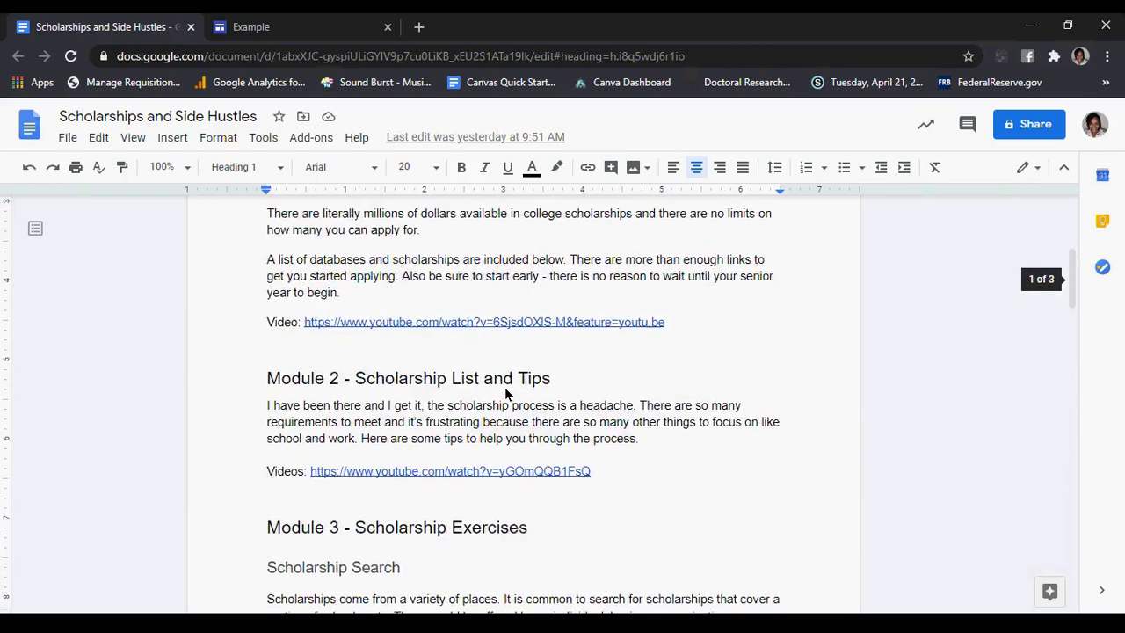
scroll(505, 395, down, 1)
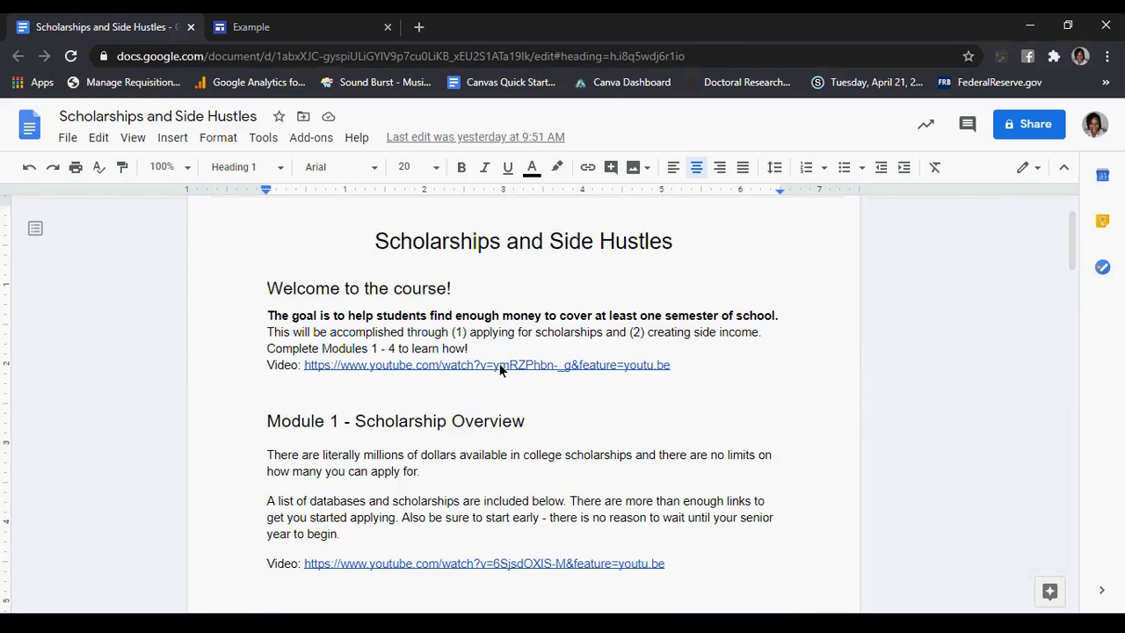
scroll(499, 369, down, 1)
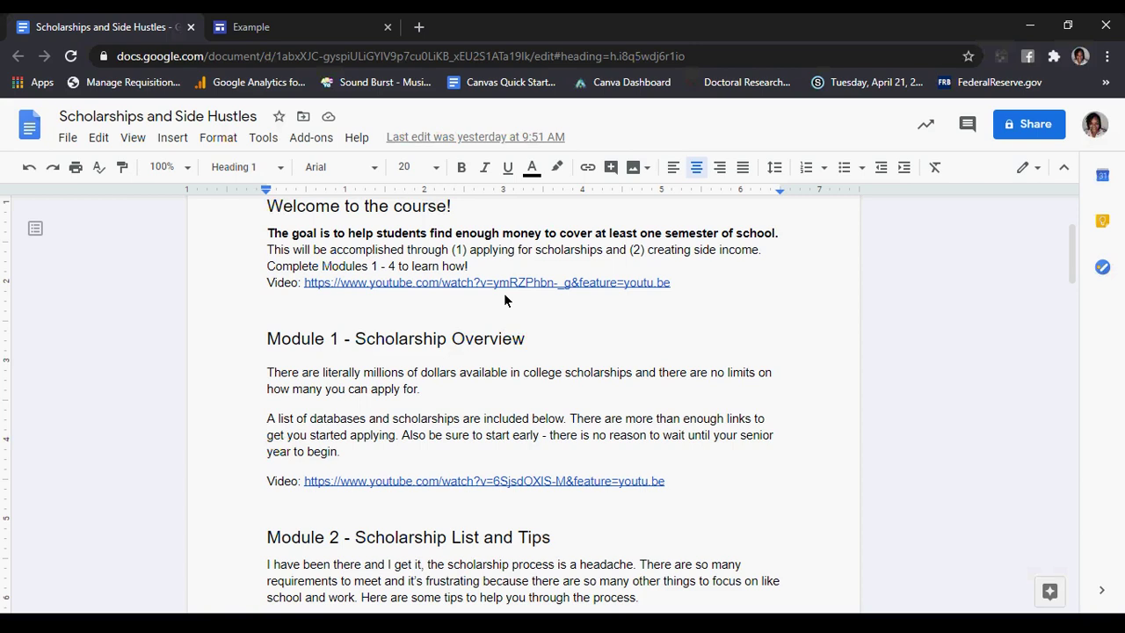
scroll(409, 318, up, 2)
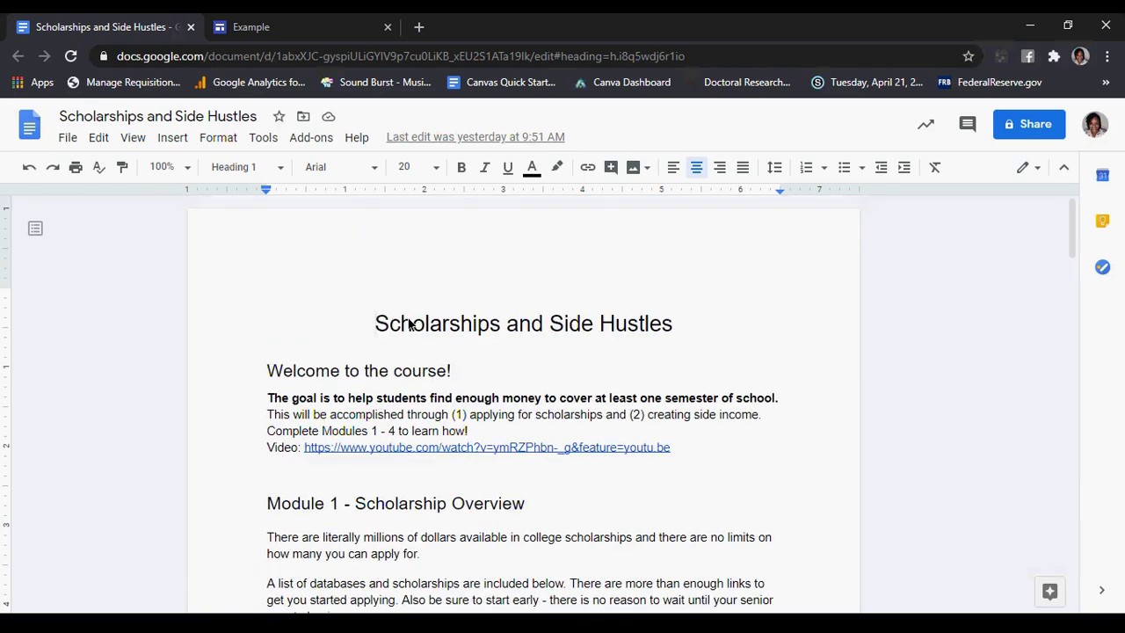
Copy the document title "Scholarships and Side Hustles" and paste it over the site name in the Google Sites header
drag(383, 330, 711, 345)
key(ctrl+c)
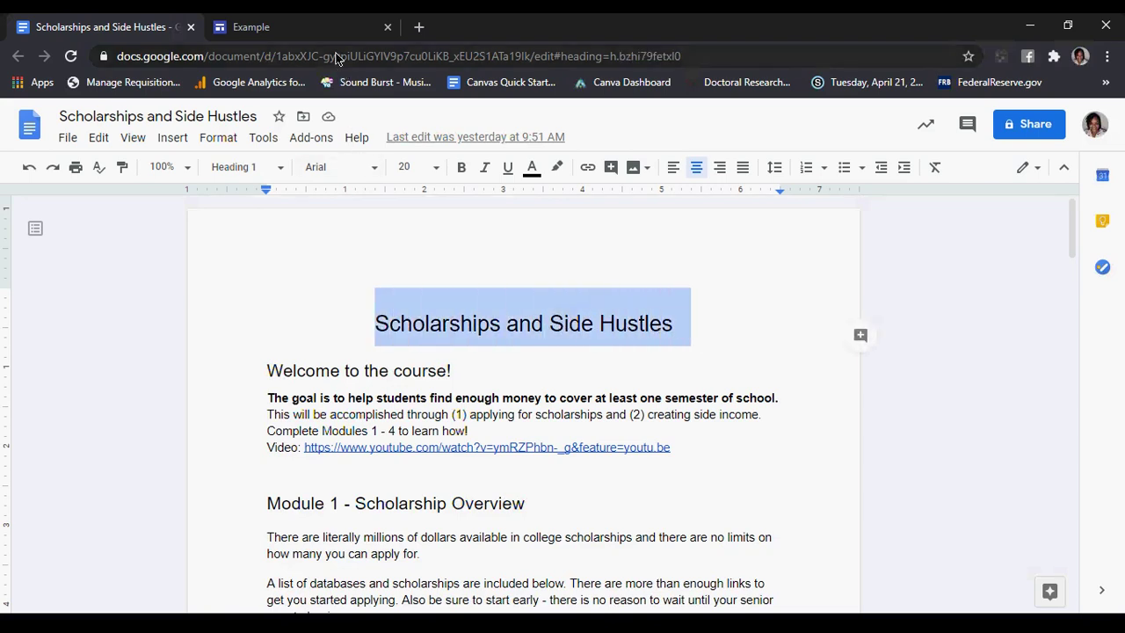
click(268, 27)
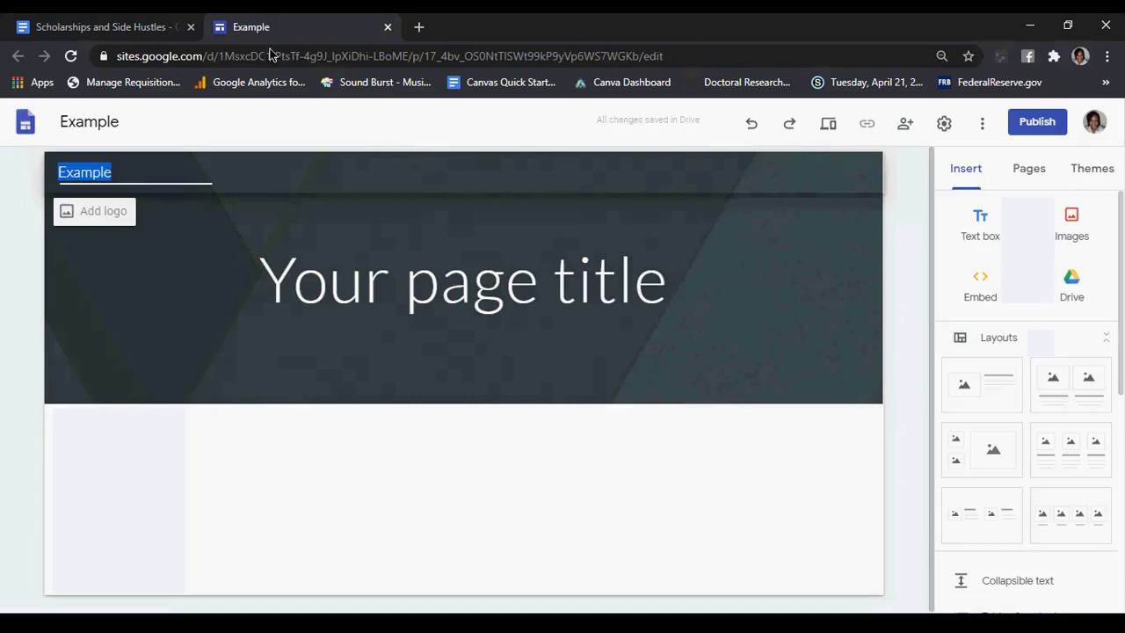
click(361, 257)
click(90, 179)
double_click(94, 172)
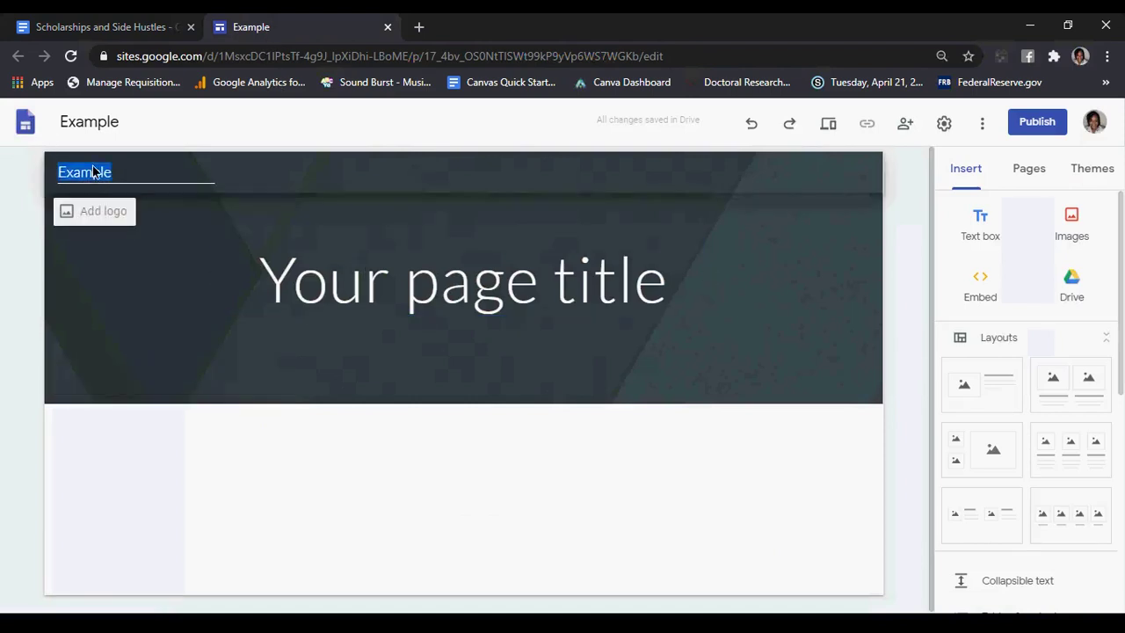
key(ctrl+v)
Replace the placeholder page title with the copied "Scholarships and Side Hustles" and remove the extra blank line
click(304, 283)
double_click(302, 283)
triple_click(302, 283)
key(ctrl+v)
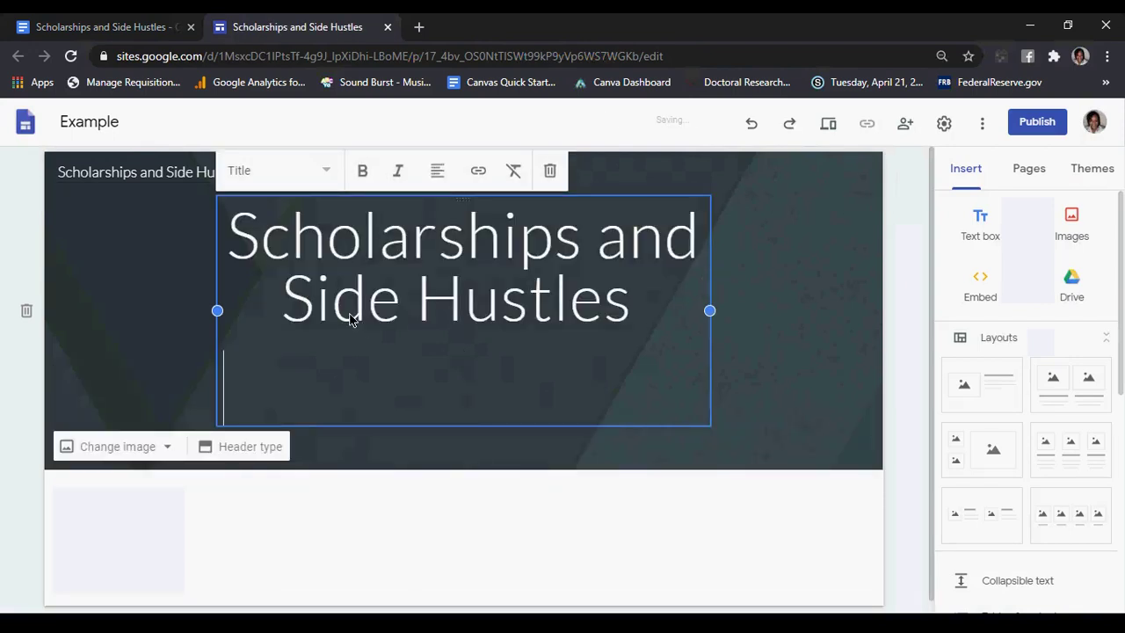
key(BackSpace)
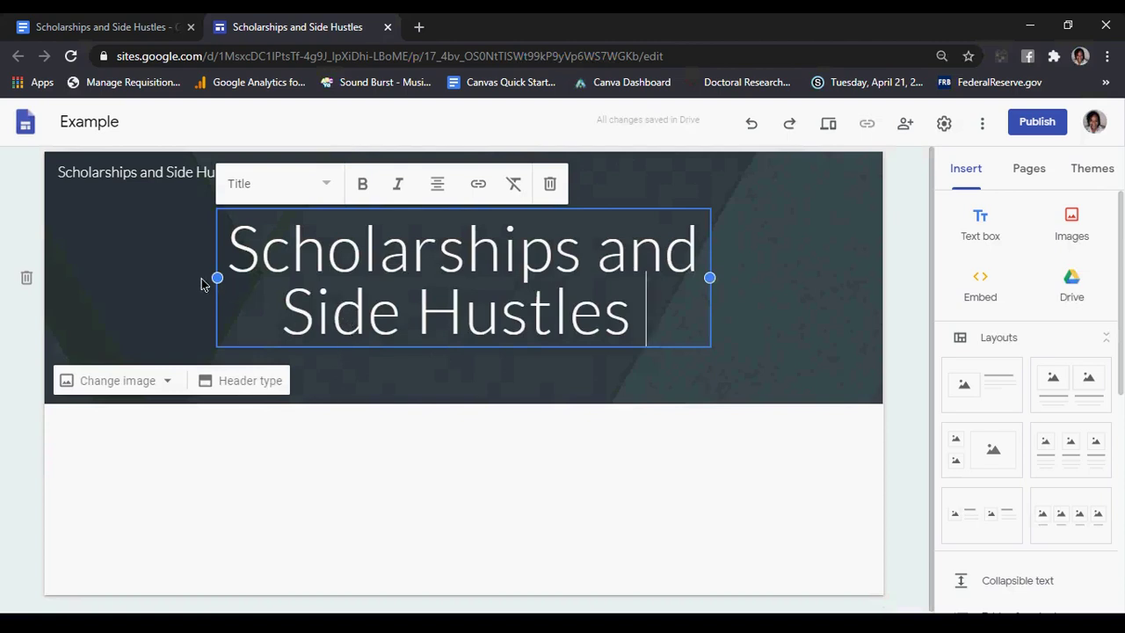
Widen the page title box on both sides and delete the trailing space after "Hustles"
drag(217, 279, 139, 281)
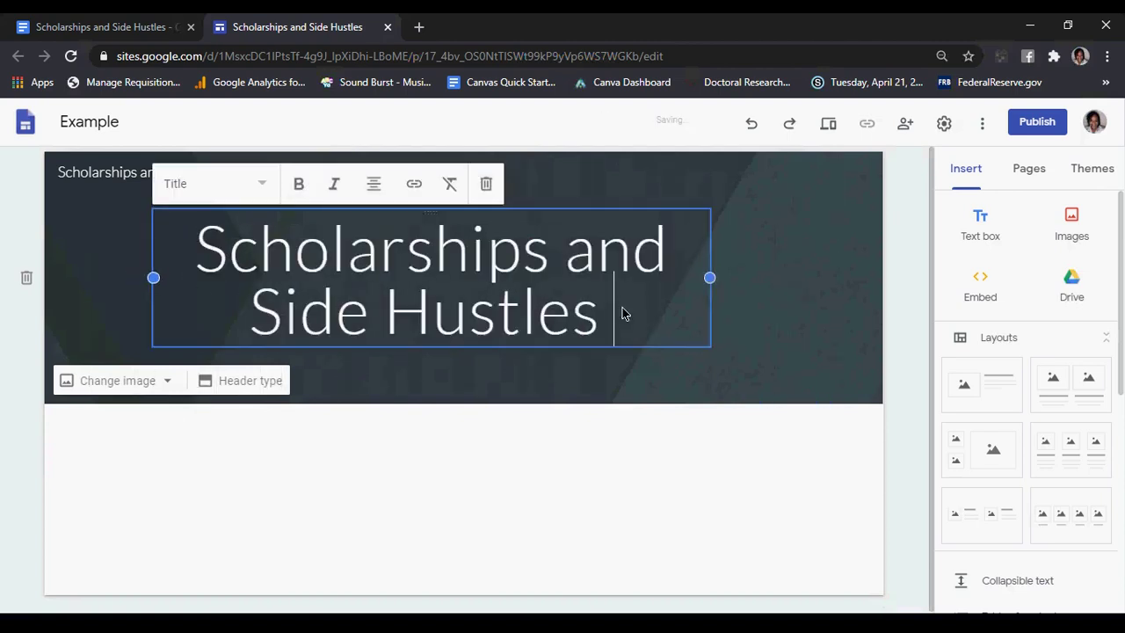
drag(709, 279, 772, 290)
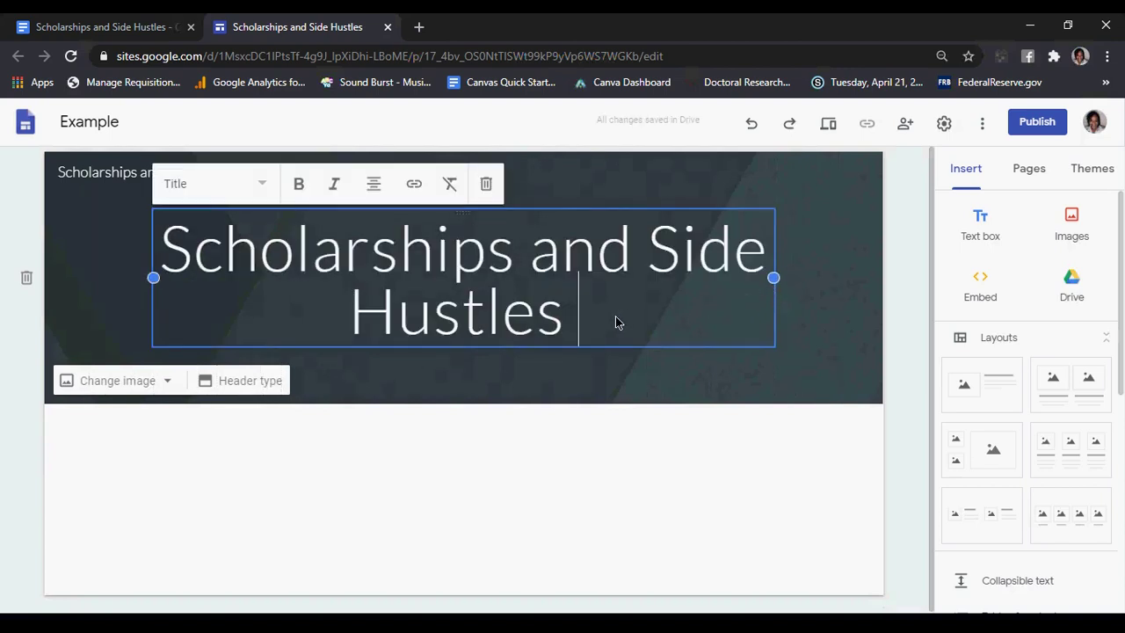
key(BackSpace)
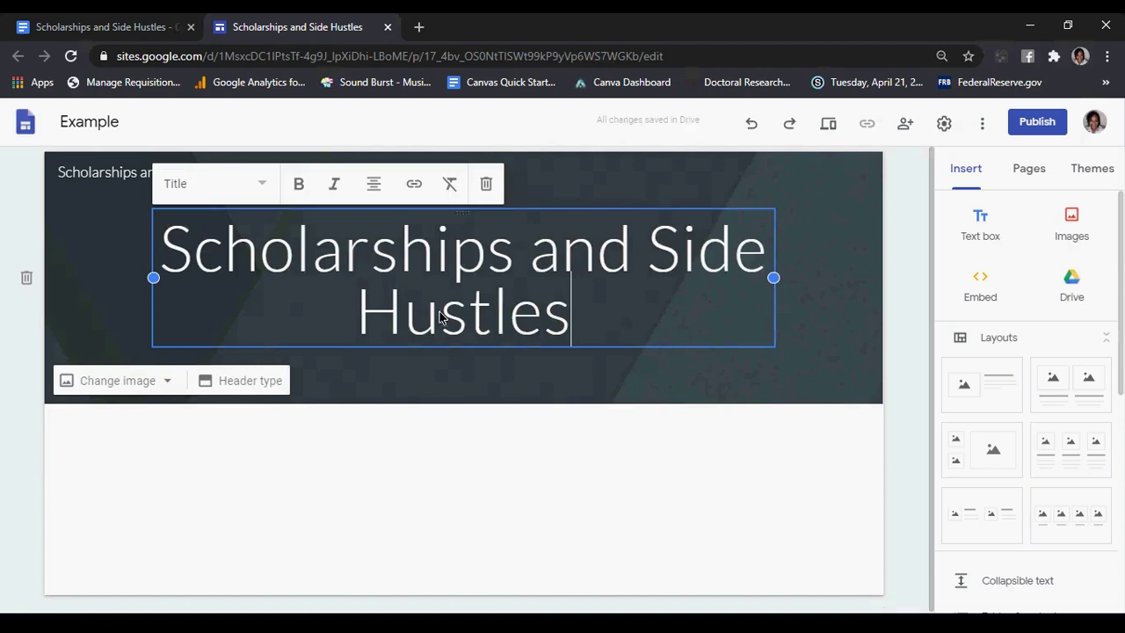
Copy the heading "Welcome to the course!" from the Google Docs course document
click(112, 25)
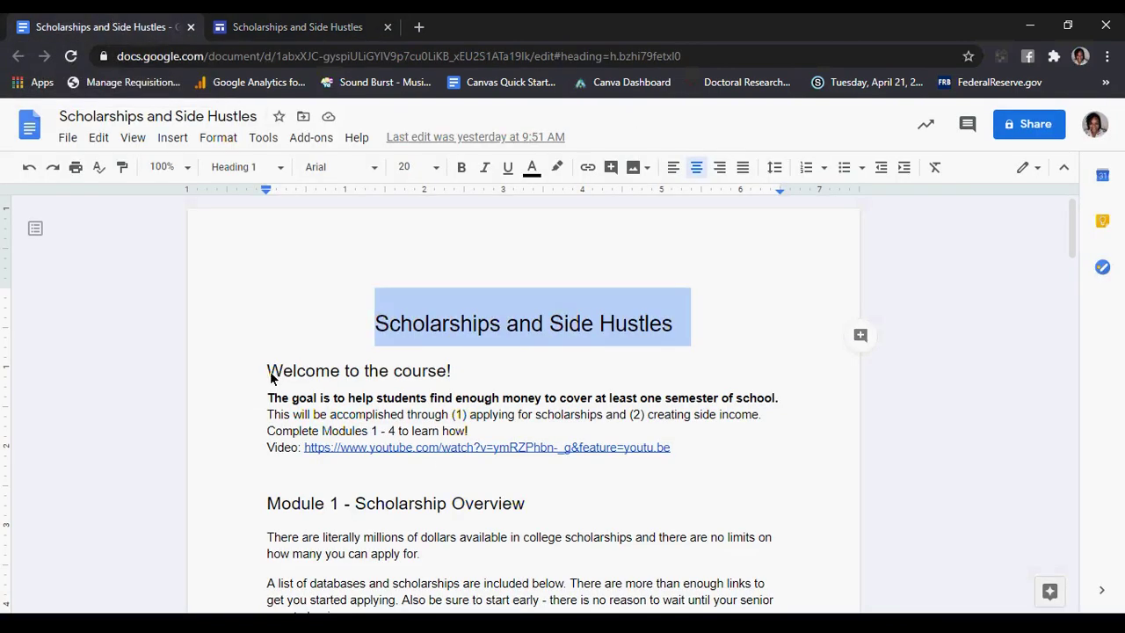
drag(273, 376, 464, 372)
right_click(411, 380)
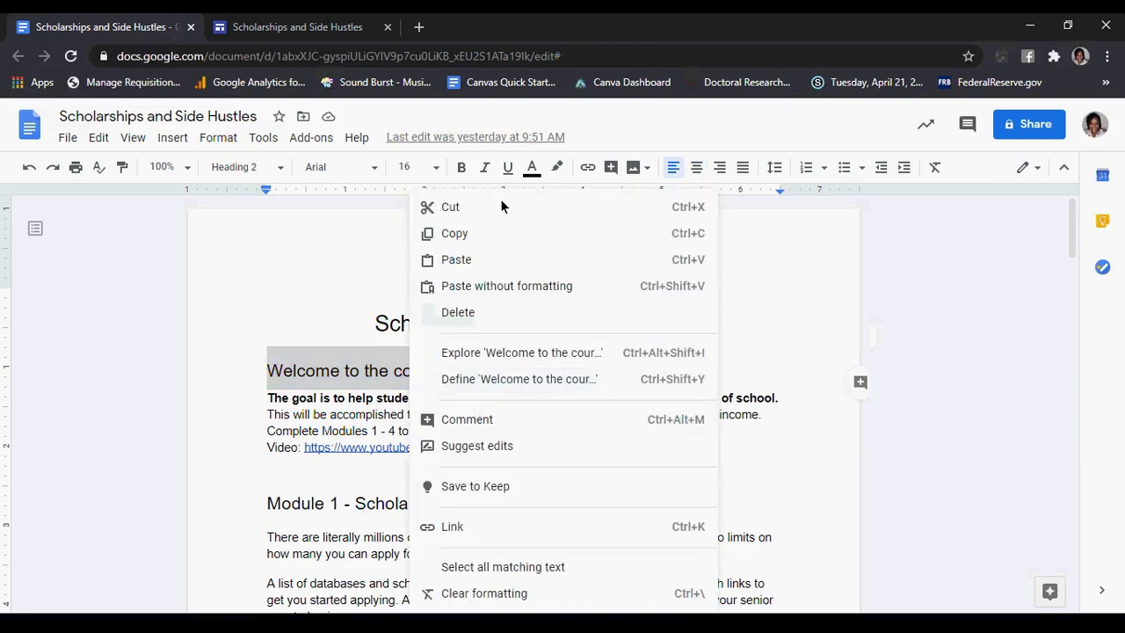
click(463, 235)
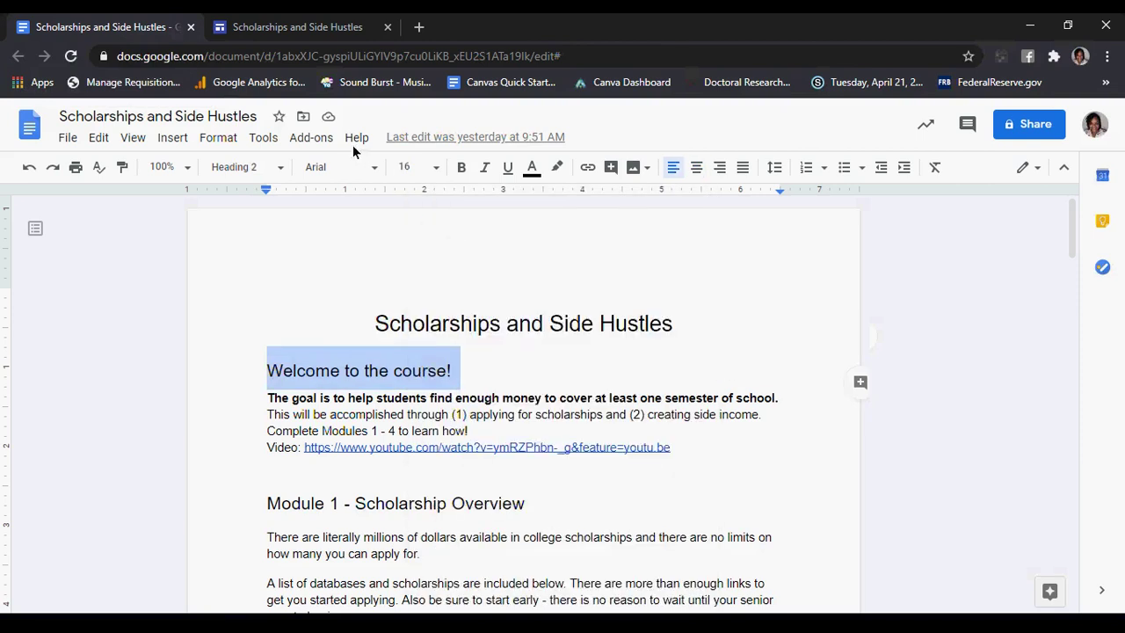
Return to the Google Sites page and add the layout with one image beside a heading and text below the header
click(314, 28)
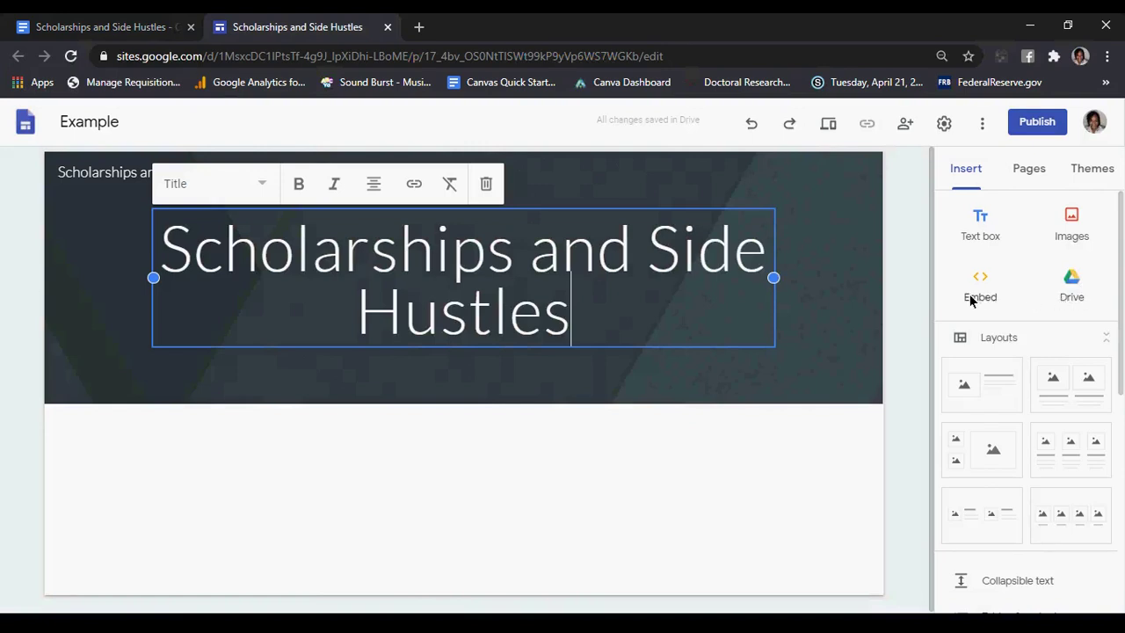
scroll(983, 353, down, 2)
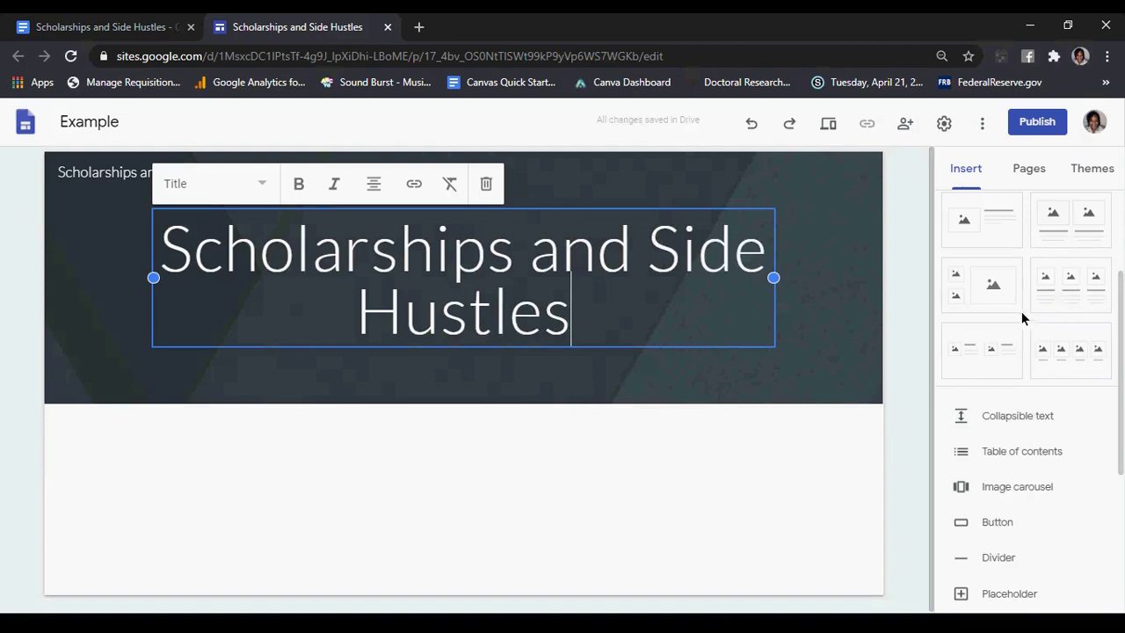
scroll(1020, 441, down, 1)
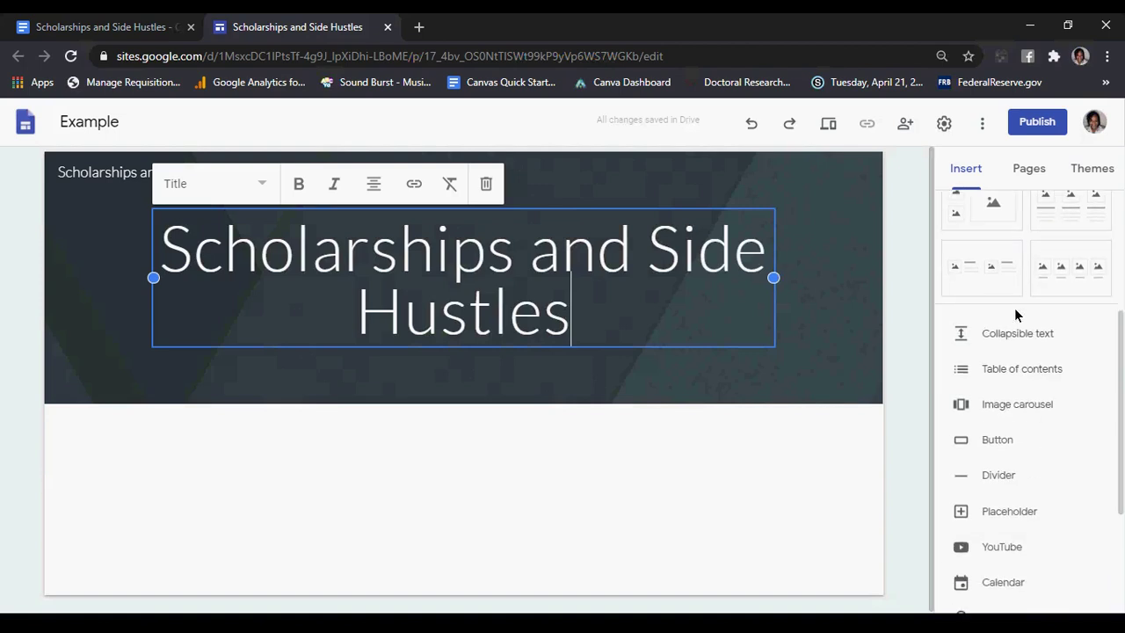
scroll(1049, 557, down, 2)
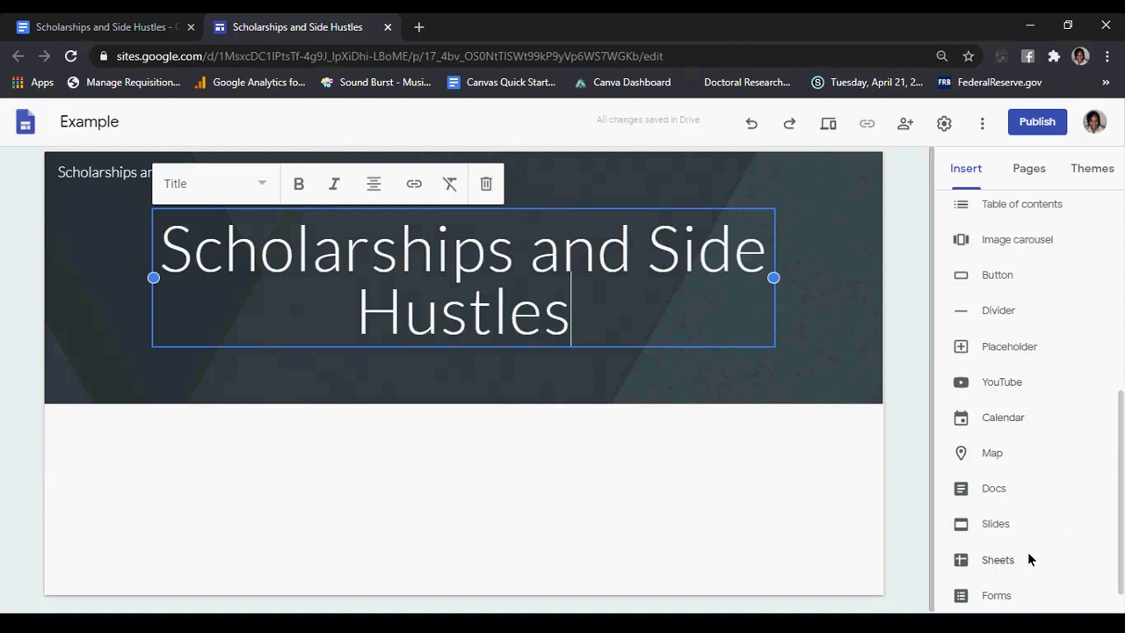
scroll(1027, 551, up, 4)
scroll(1036, 539, up, 1)
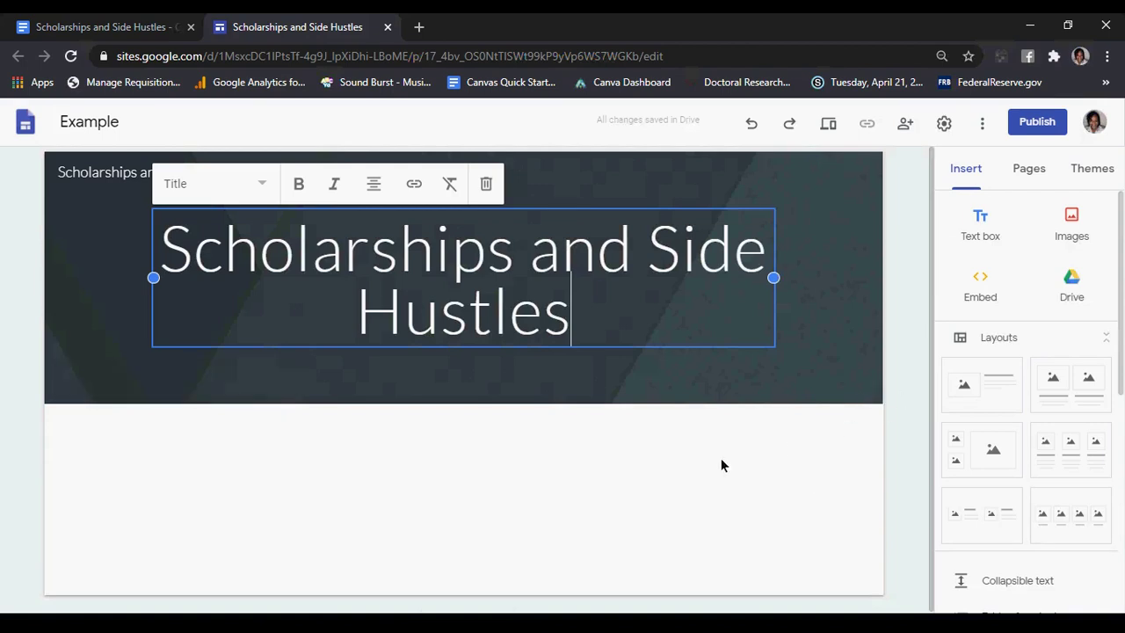
click(996, 389)
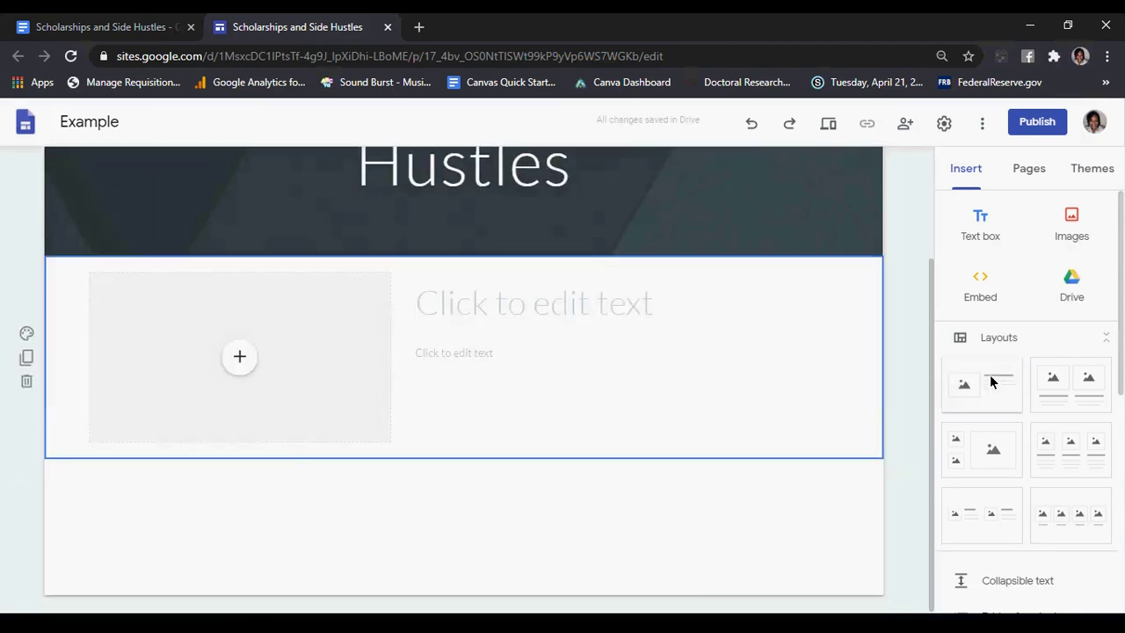
Paste "Welcome to the course!" into the new layout's heading placeholder and apply the Title text style
click(577, 308)
right_click(578, 304)
click(615, 433)
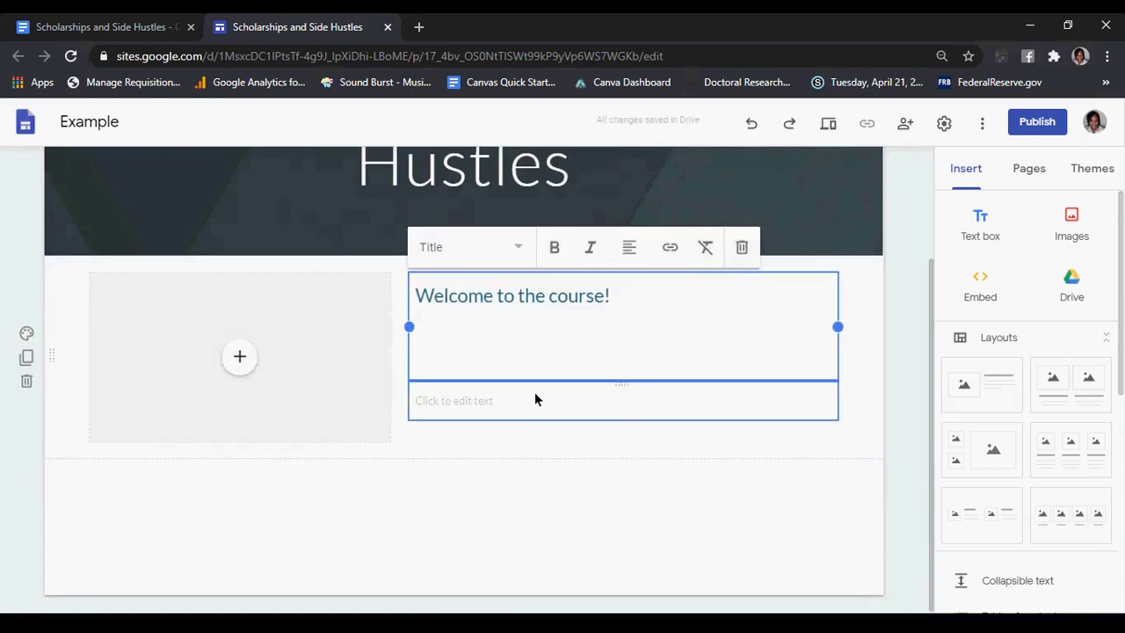
click(513, 248)
click(487, 309)
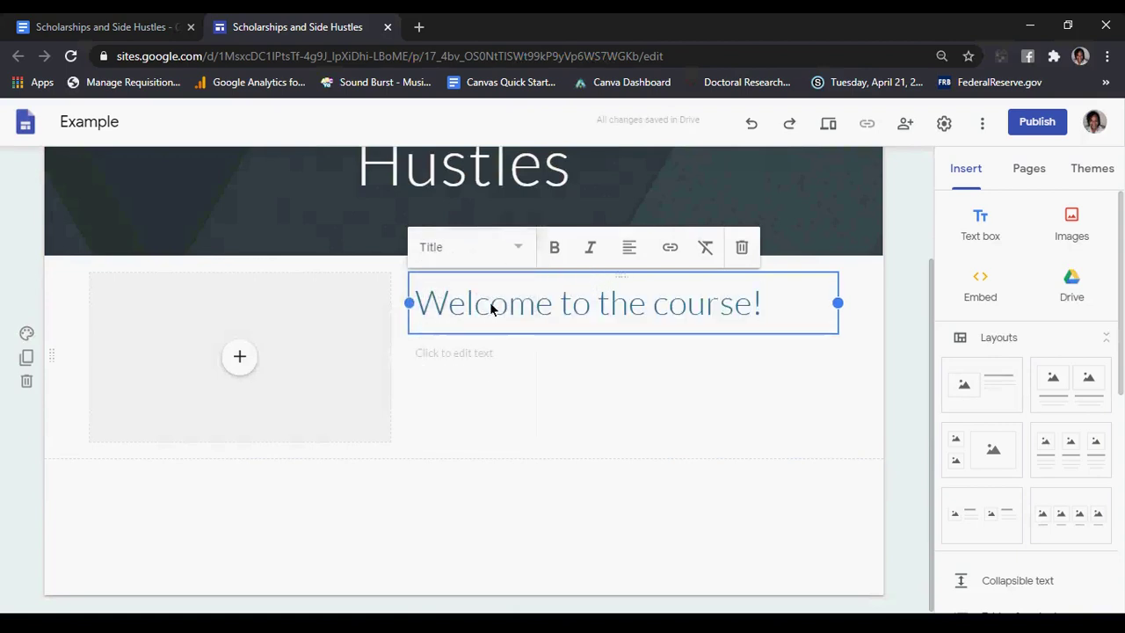
Copy the course goal and description lines from the Google Docs document into the Google Sites body placeholder under "Welcome to the course!", removing trailing blank lines
click(70, 28)
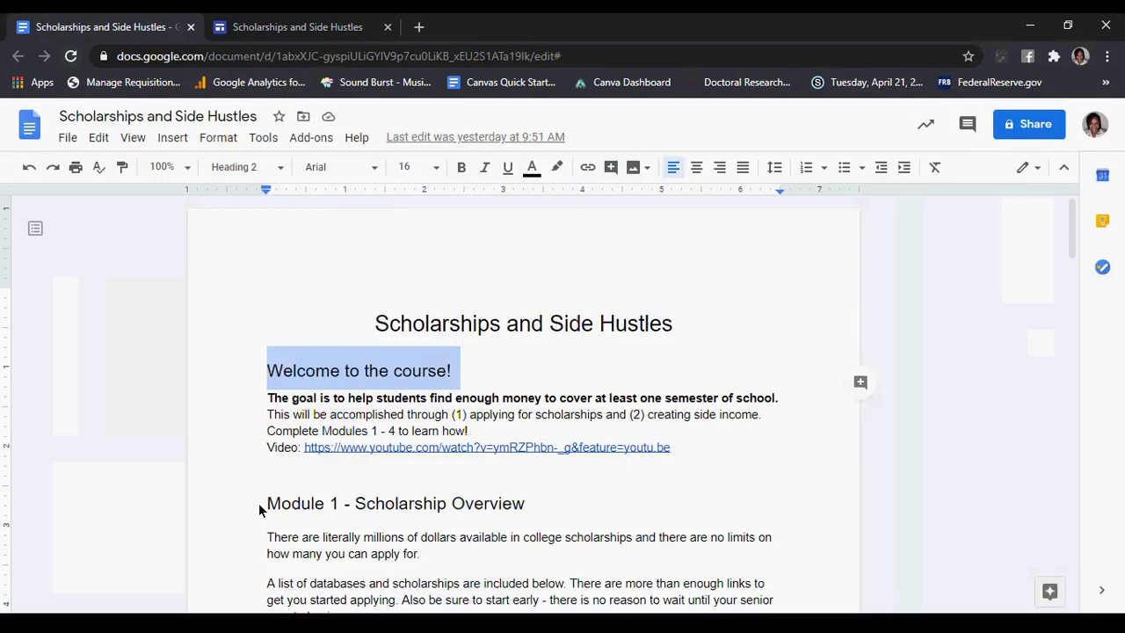
drag(472, 434, 257, 402)
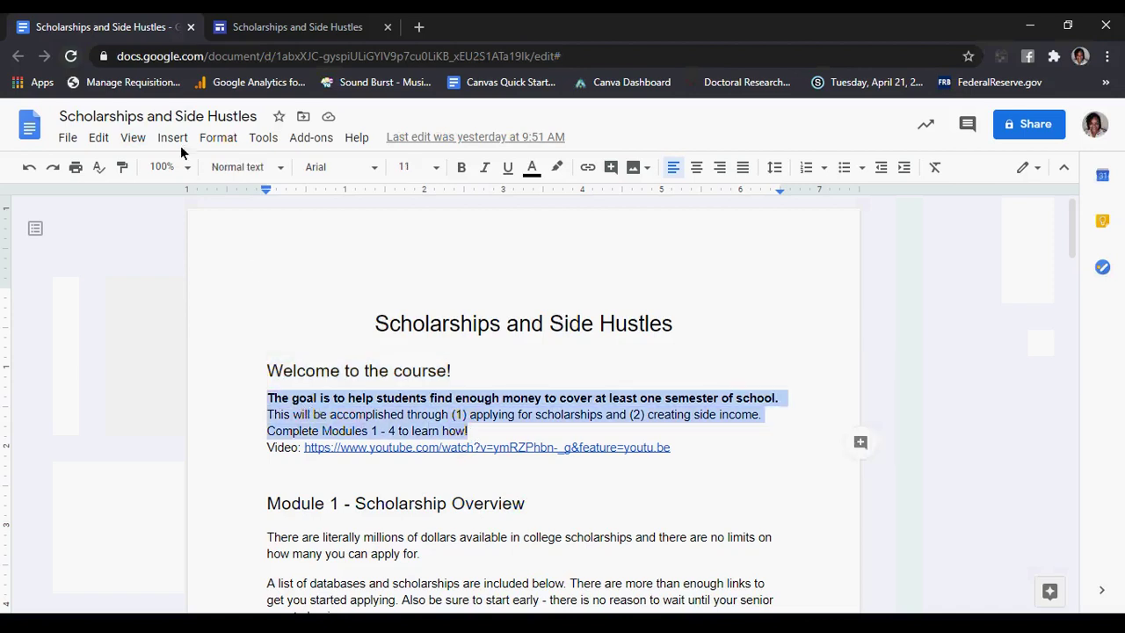
click(286, 28)
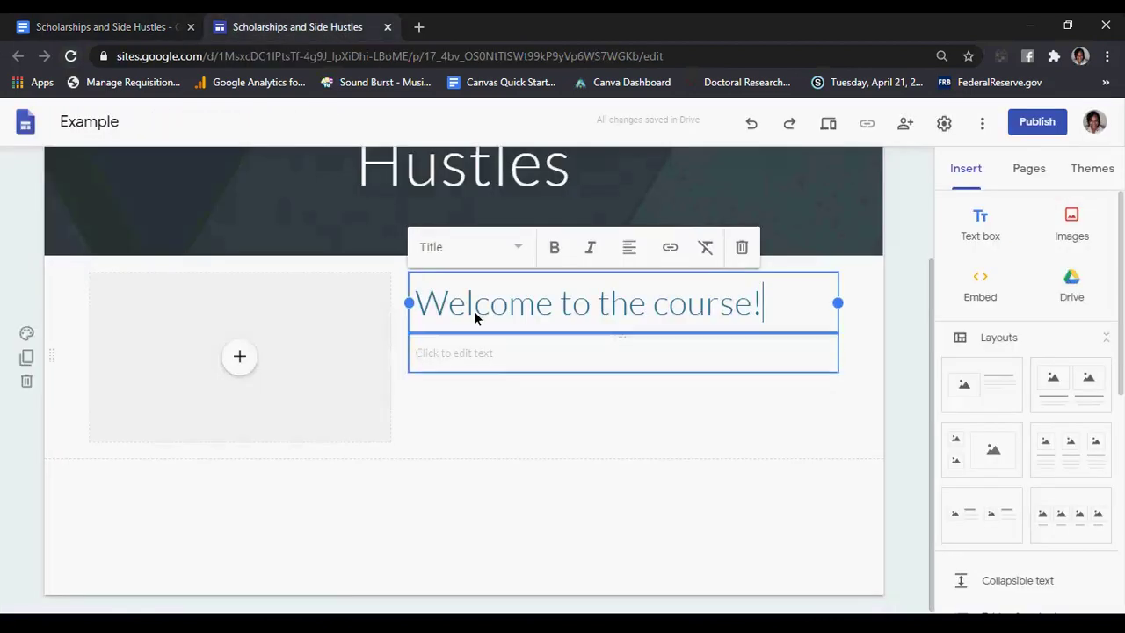
right_click(496, 358)
click(445, 356)
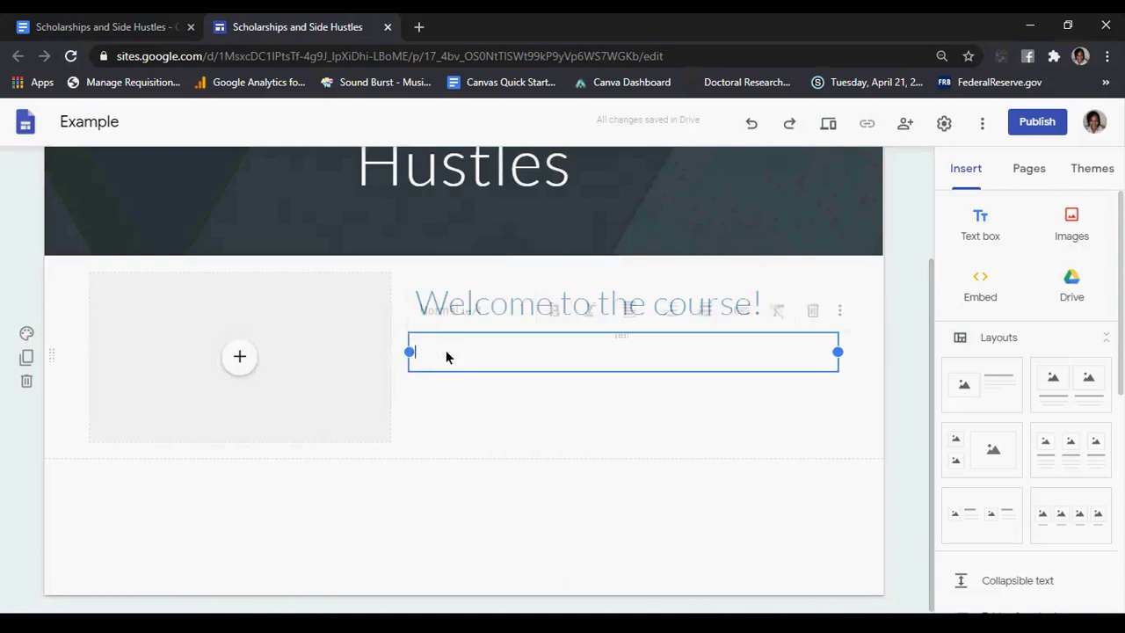
key(ctrl+v)
key(BackSpace)
key(BackSpace)
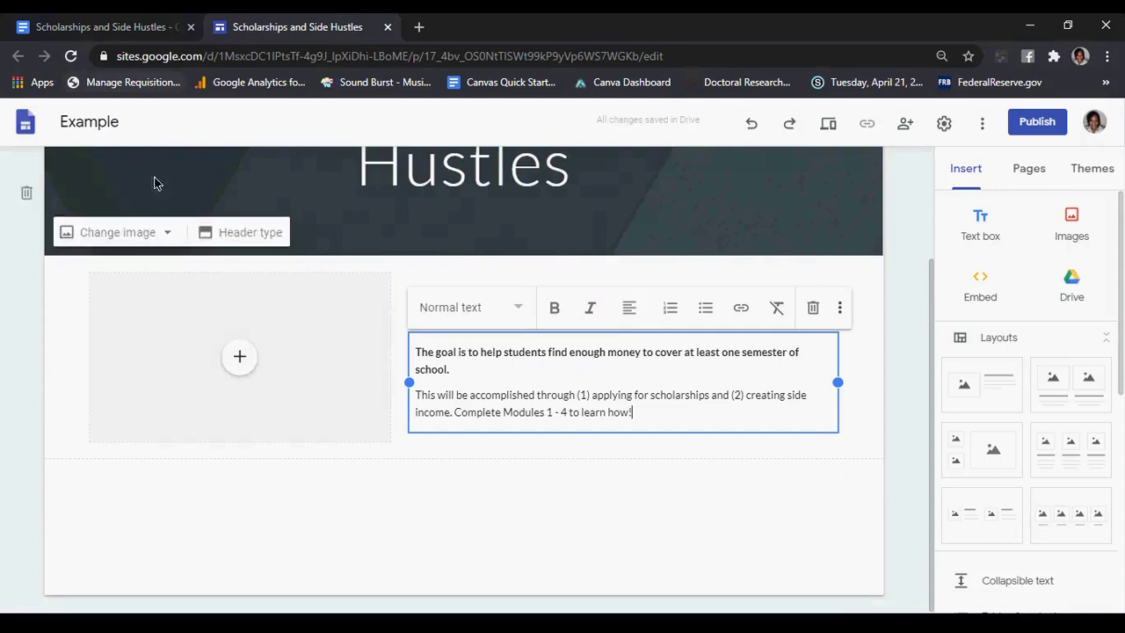
Copy the YouTube link of the welcome video from the Google Docs document and return to the Google Sites page
click(105, 29)
click(466, 451)
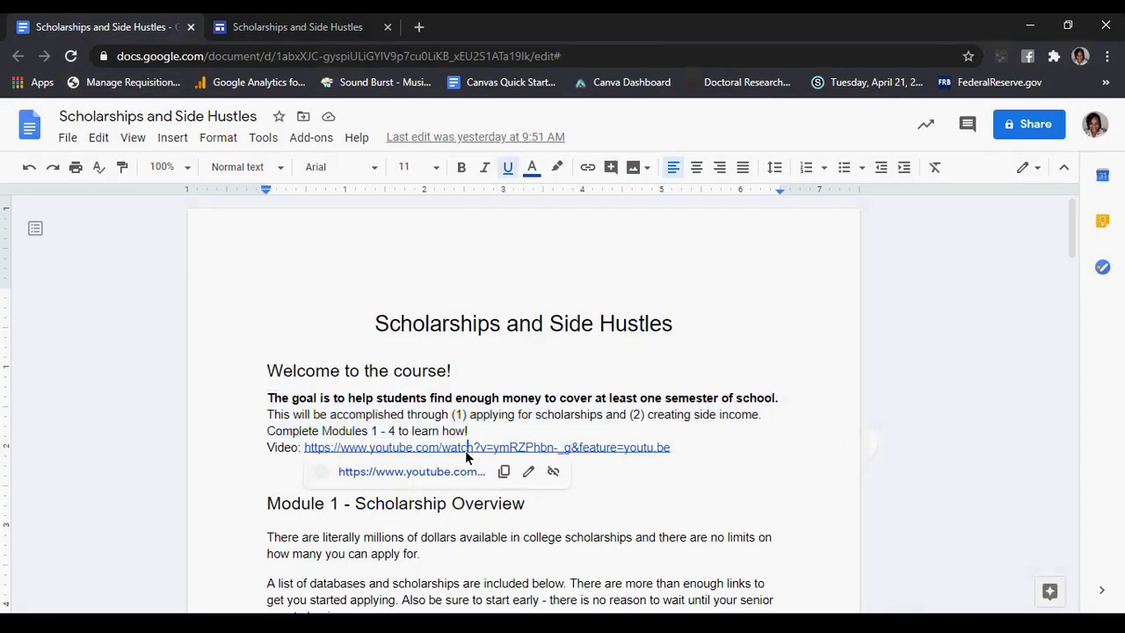
click(504, 471)
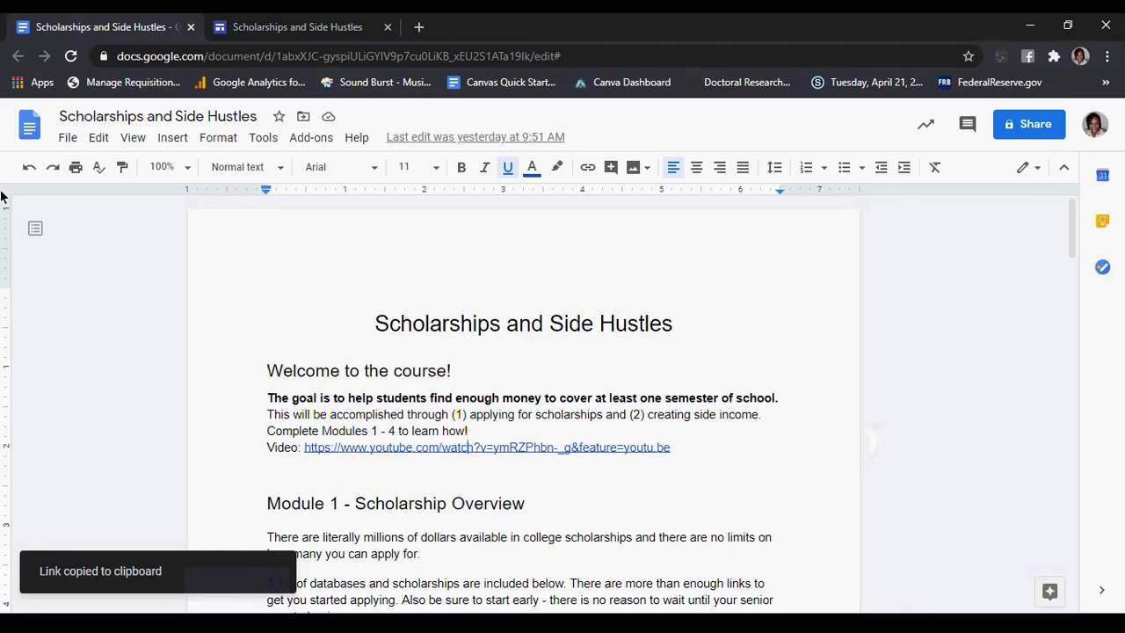
click(318, 32)
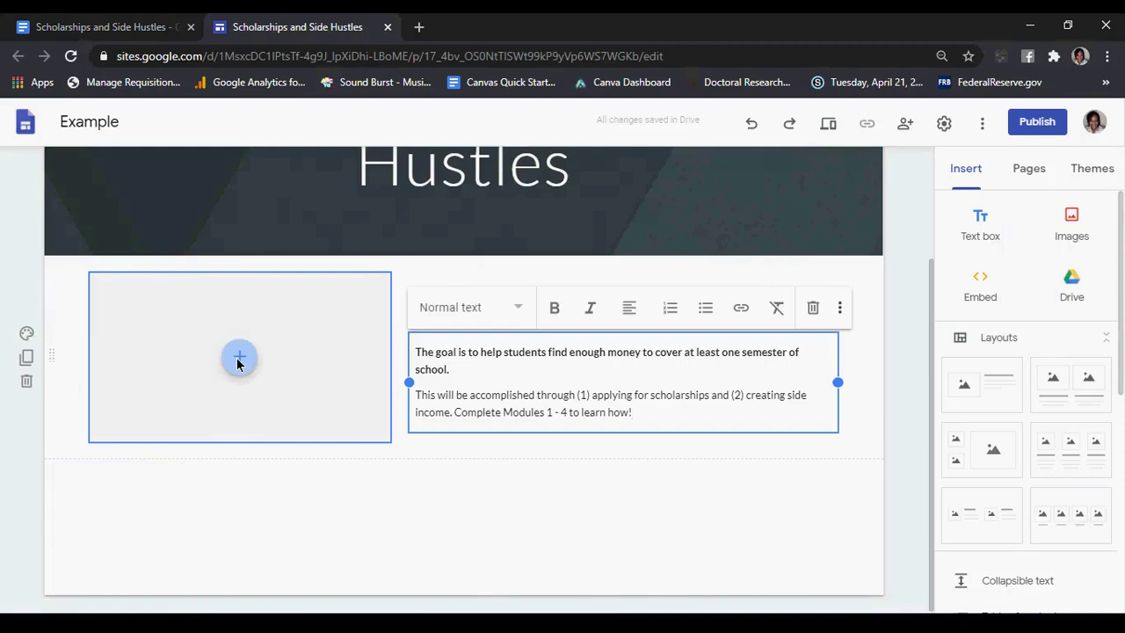
click(62, 28)
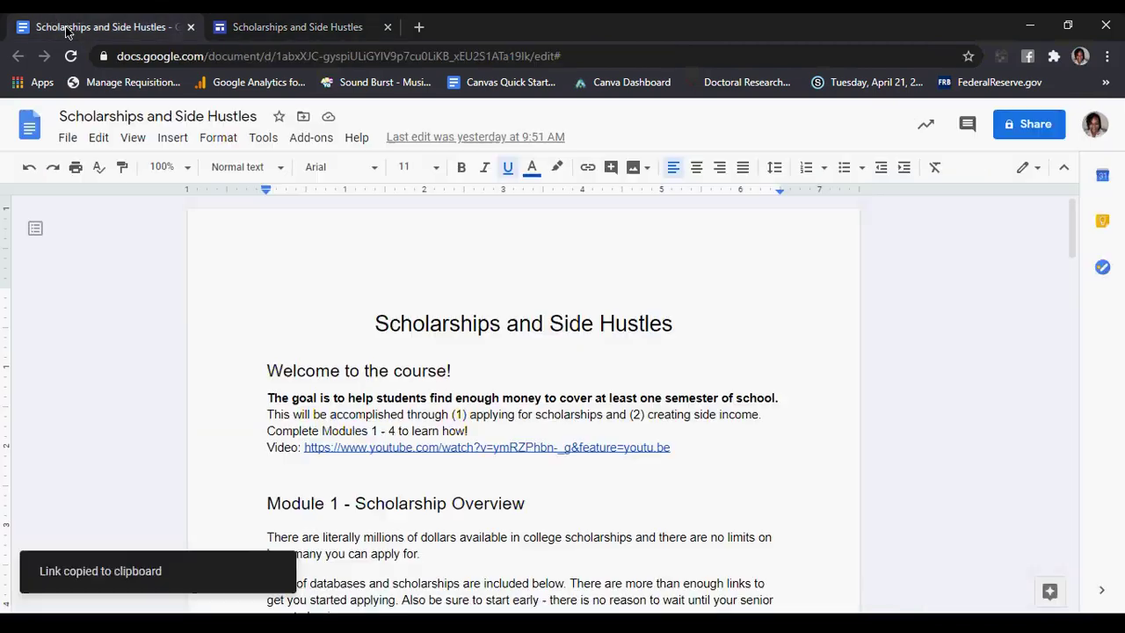
click(546, 450)
click(503, 472)
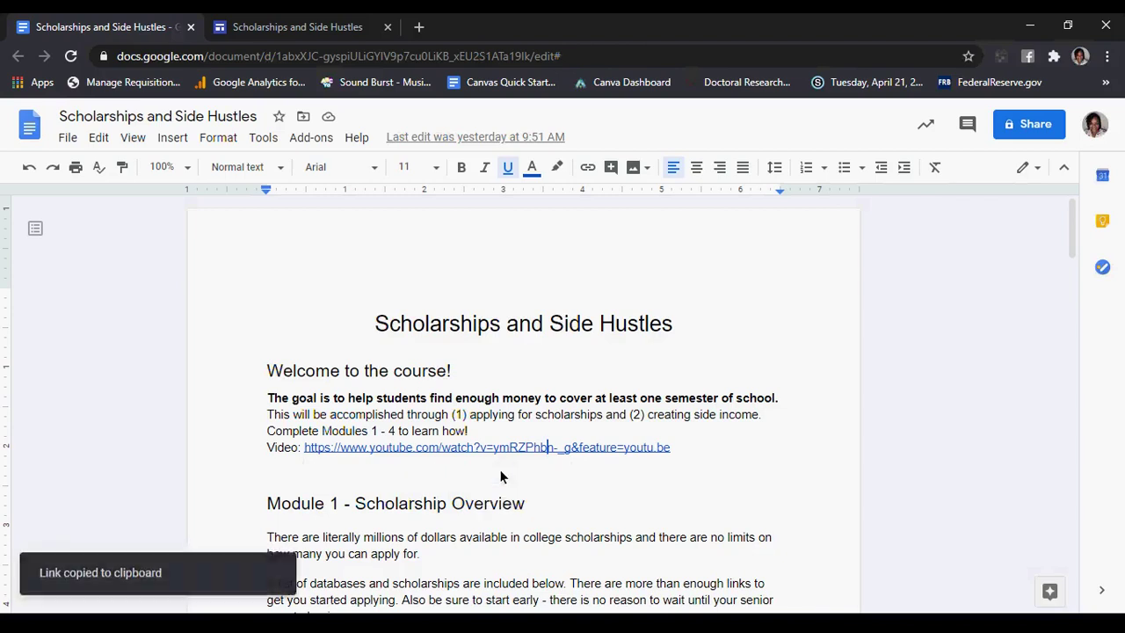
click(246, 33)
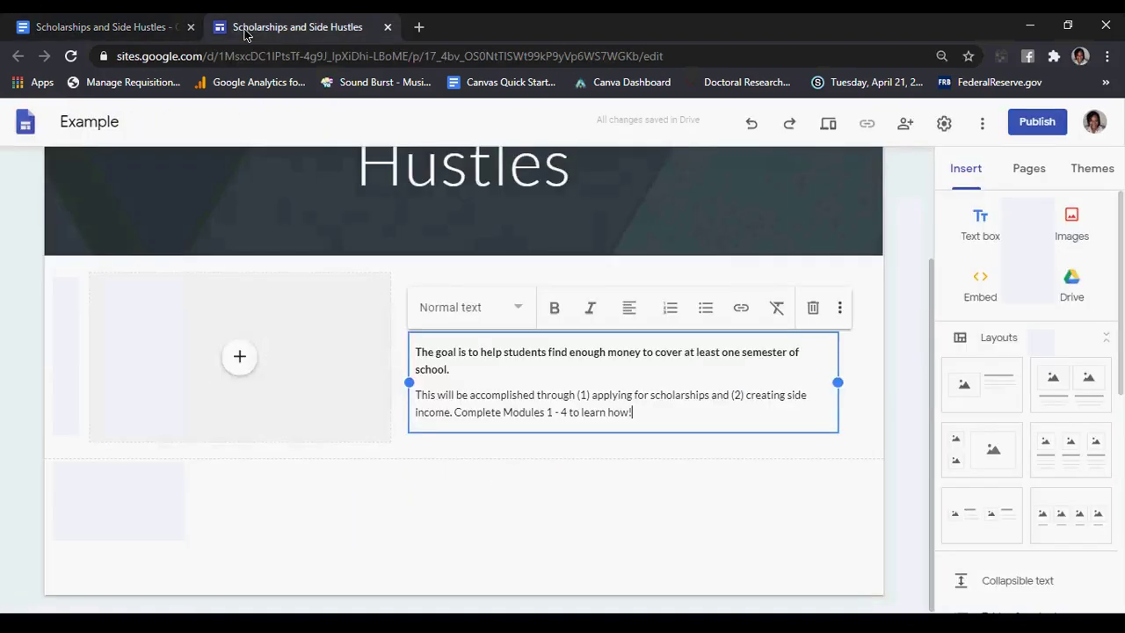
click(239, 359)
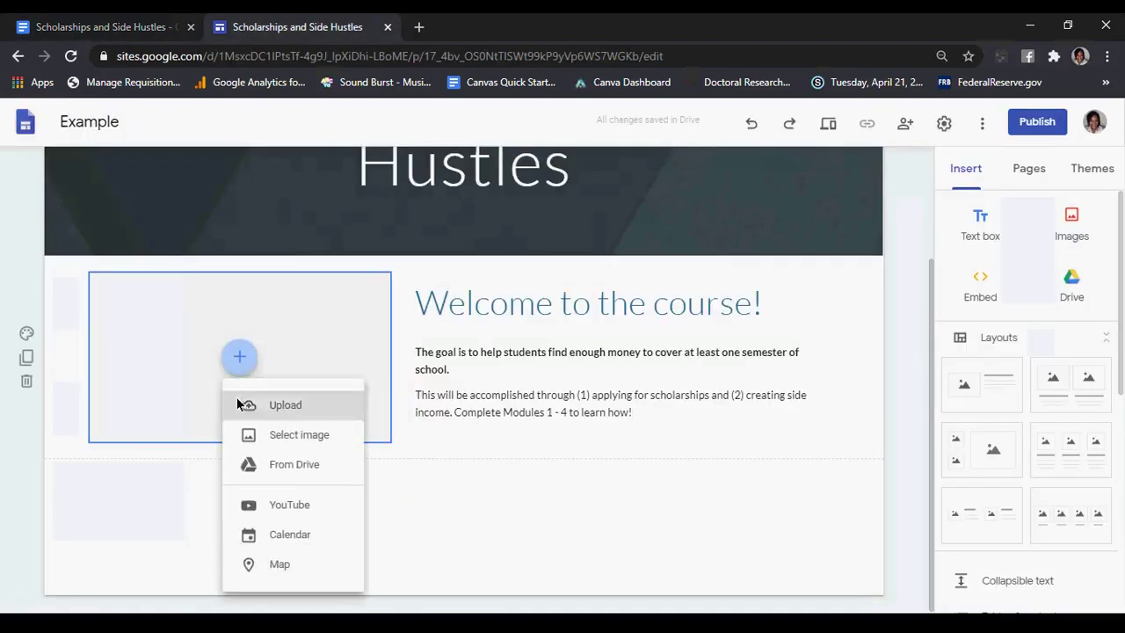
click(268, 503)
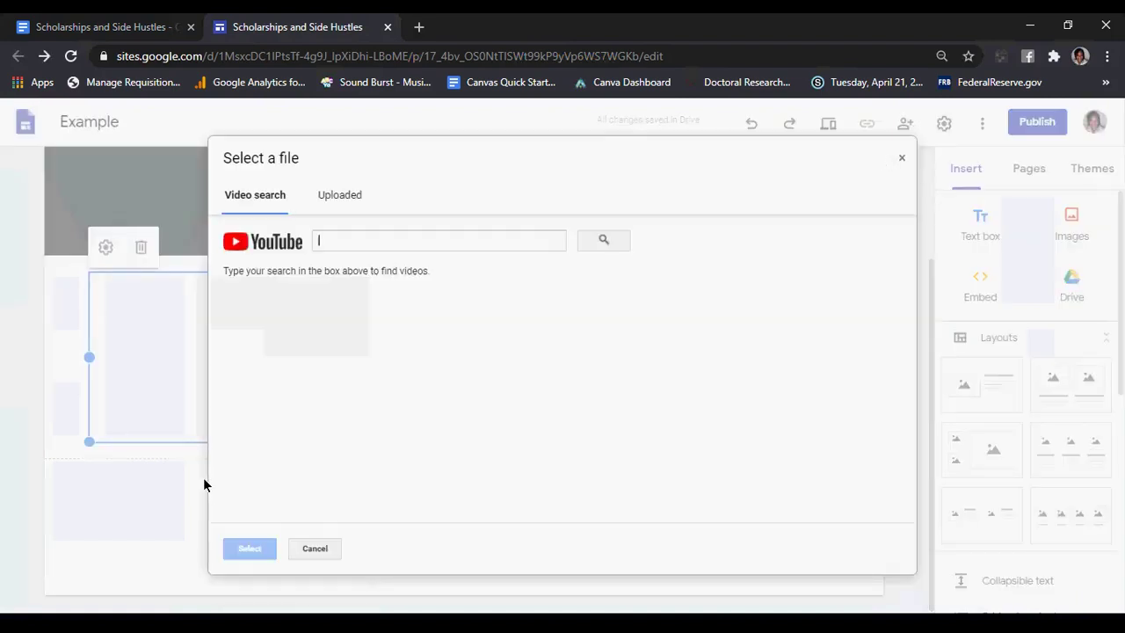
click(899, 158)
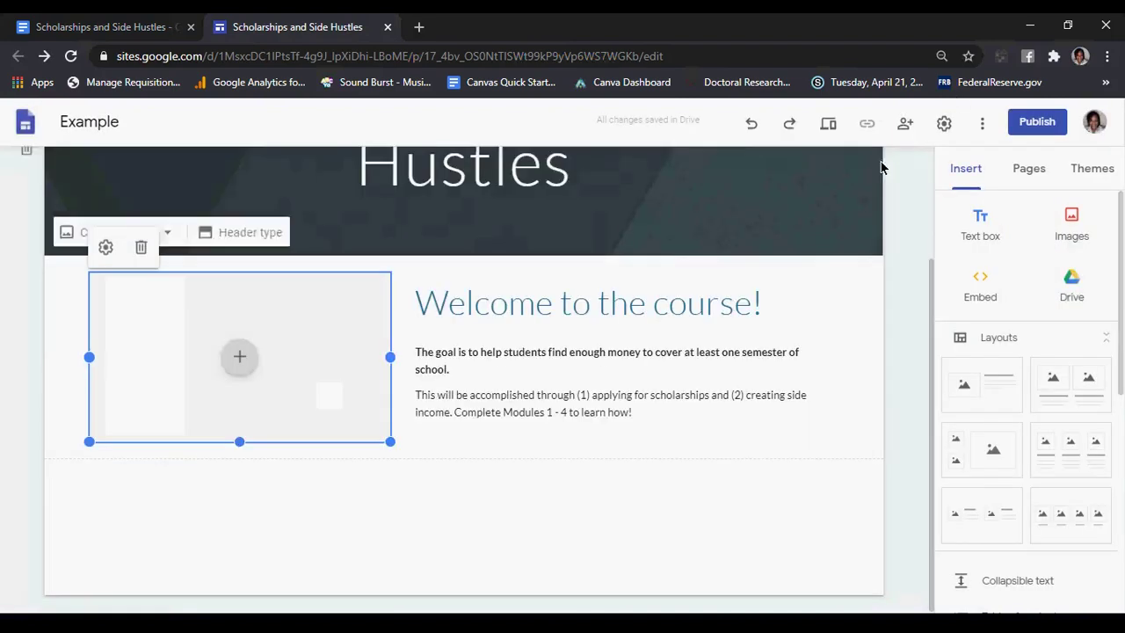
Insert the YouTube video "Welcome to Scholarships & Side Hustles" into the welcome section's image placeholder, finding it by the copied link
click(235, 358)
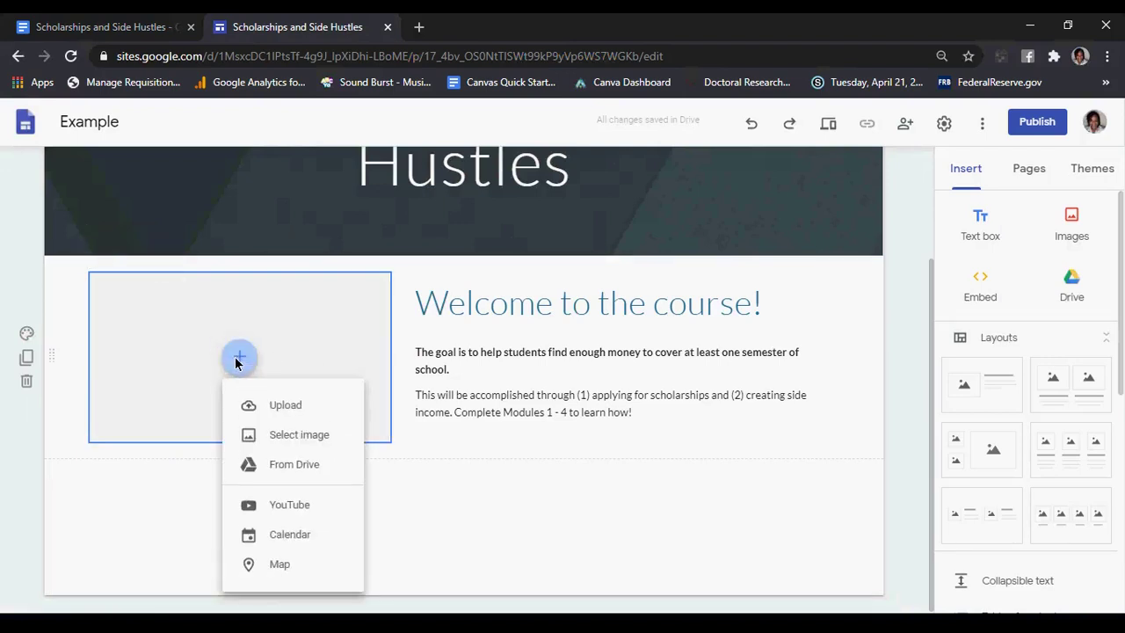
click(293, 507)
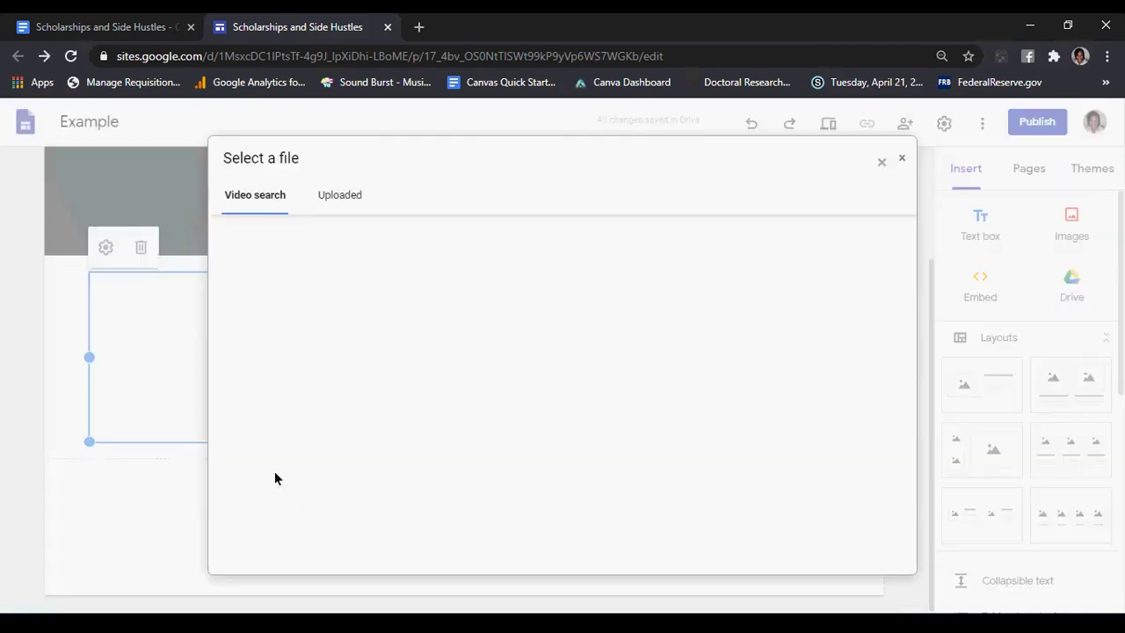
click(331, 240)
right_click(331, 242)
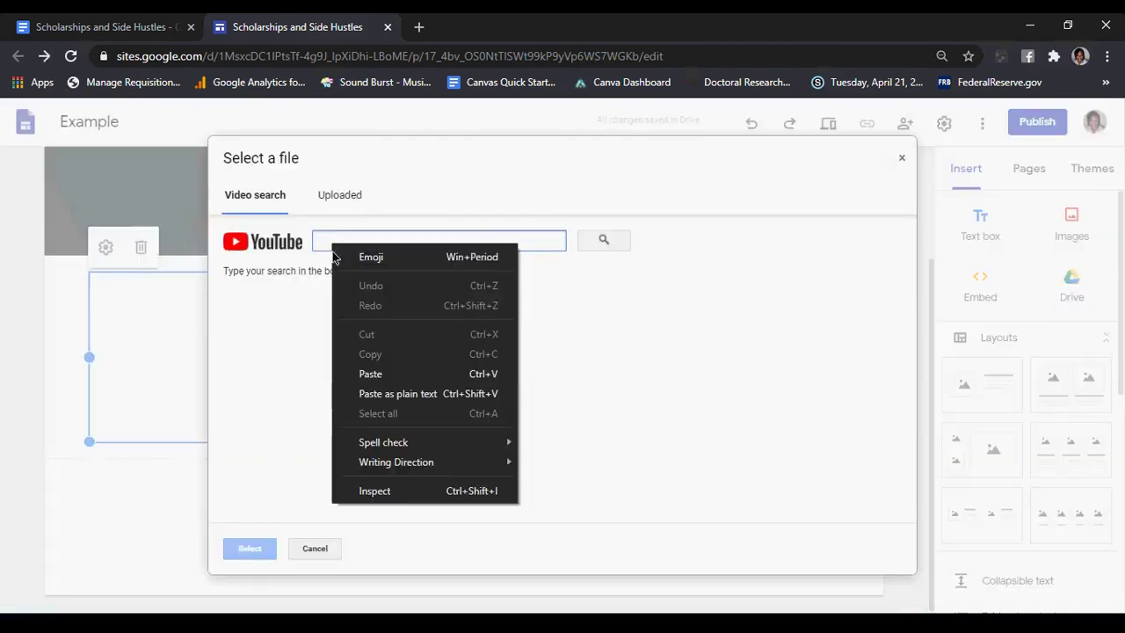
click(364, 372)
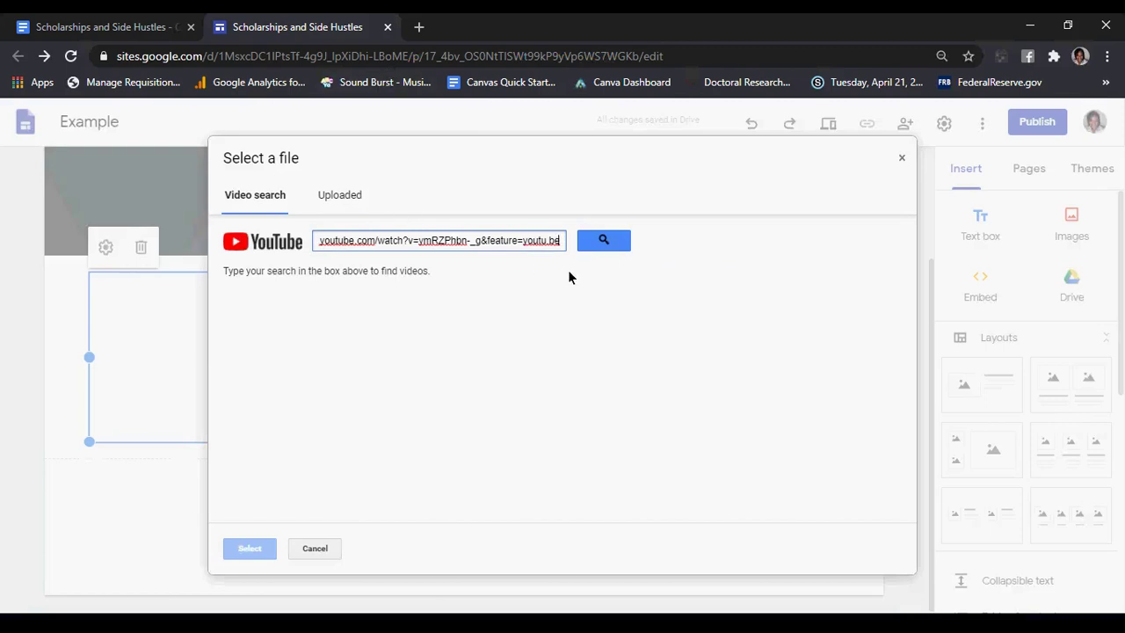
click(604, 240)
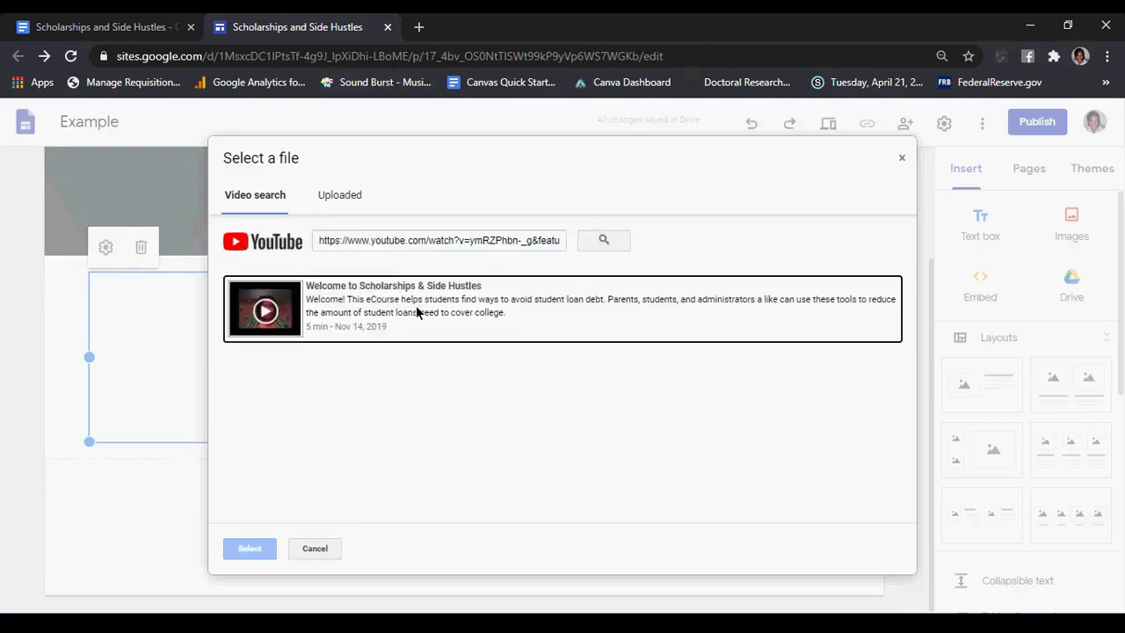
click(416, 309)
click(235, 548)
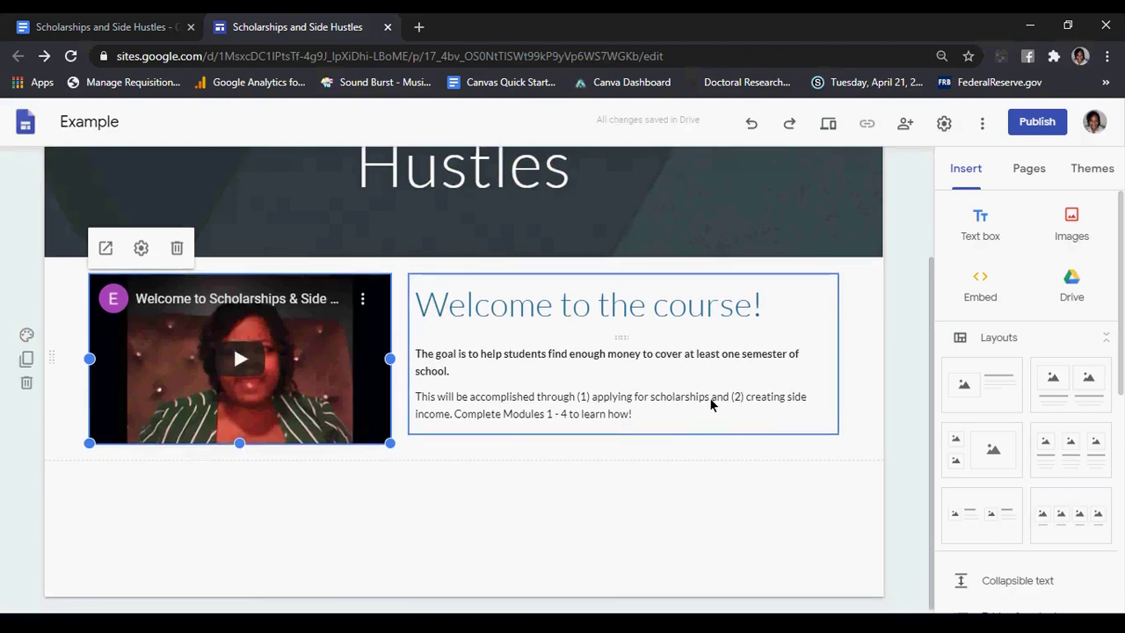
Copy the heading "Module 1 - Scholarship Overview" from the Google Docs document
click(117, 32)
scroll(373, 446, down, 2)
triple_click(347, 344)
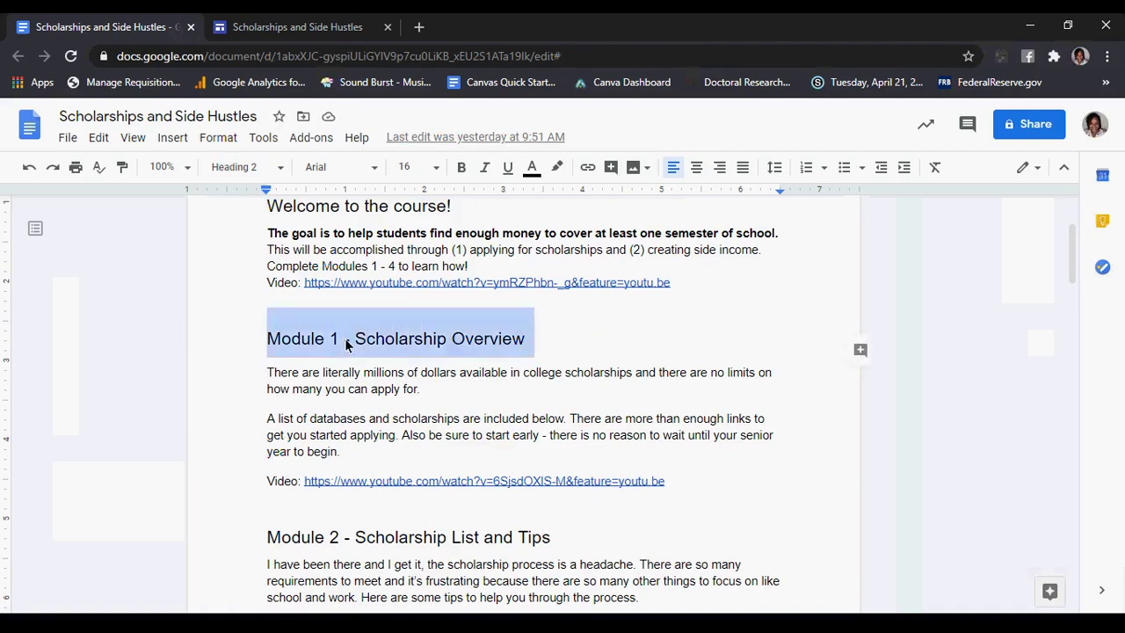
right_click(347, 345)
click(391, 234)
On the Google Sites page, add a text box below the welcome section containing "Module 1 - Scholarship Overview" without a trailing blank line
click(297, 28)
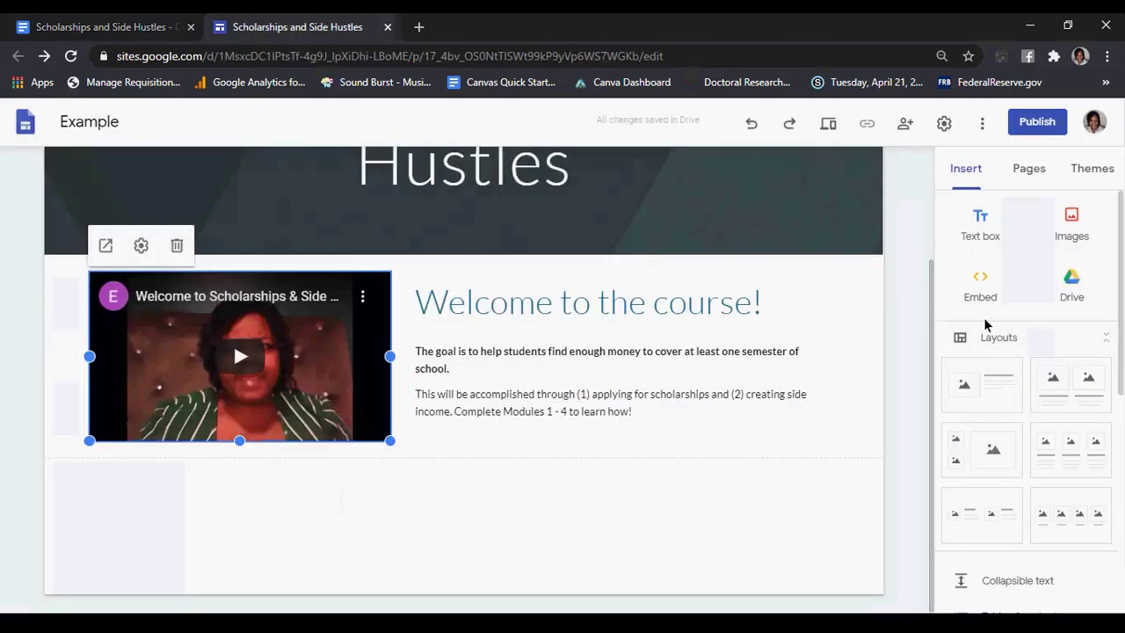
scroll(984, 325, down, 3)
scroll(628, 464, up, 2)
scroll(527, 529, down, 2)
double_click(442, 462)
click(552, 526)
double_click(464, 488)
click(464, 488)
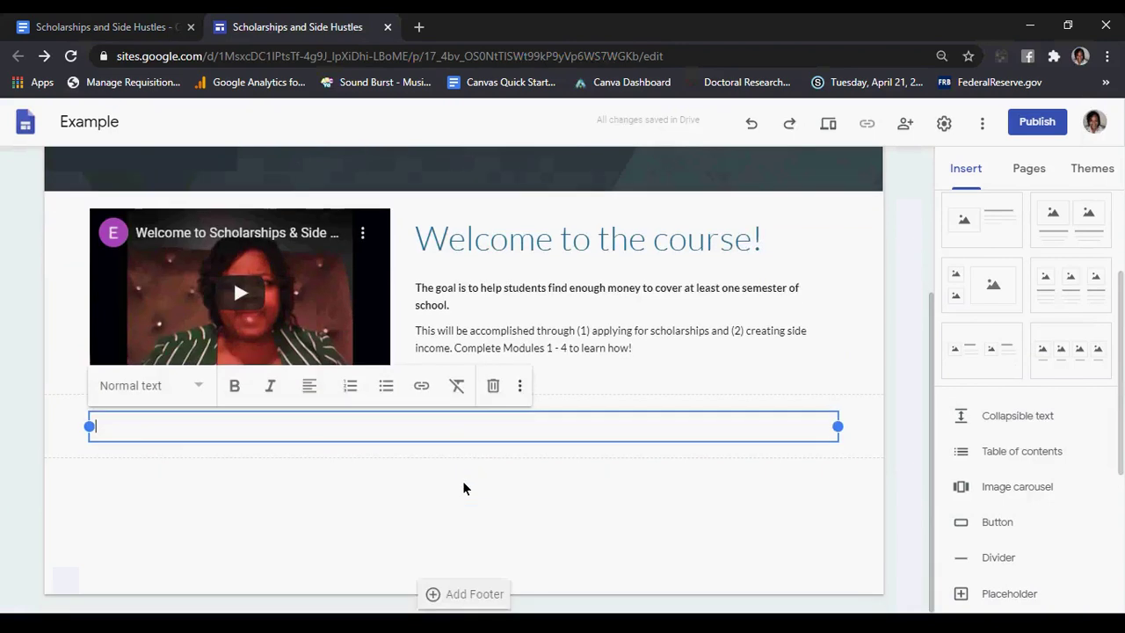
key(ctrl+v)
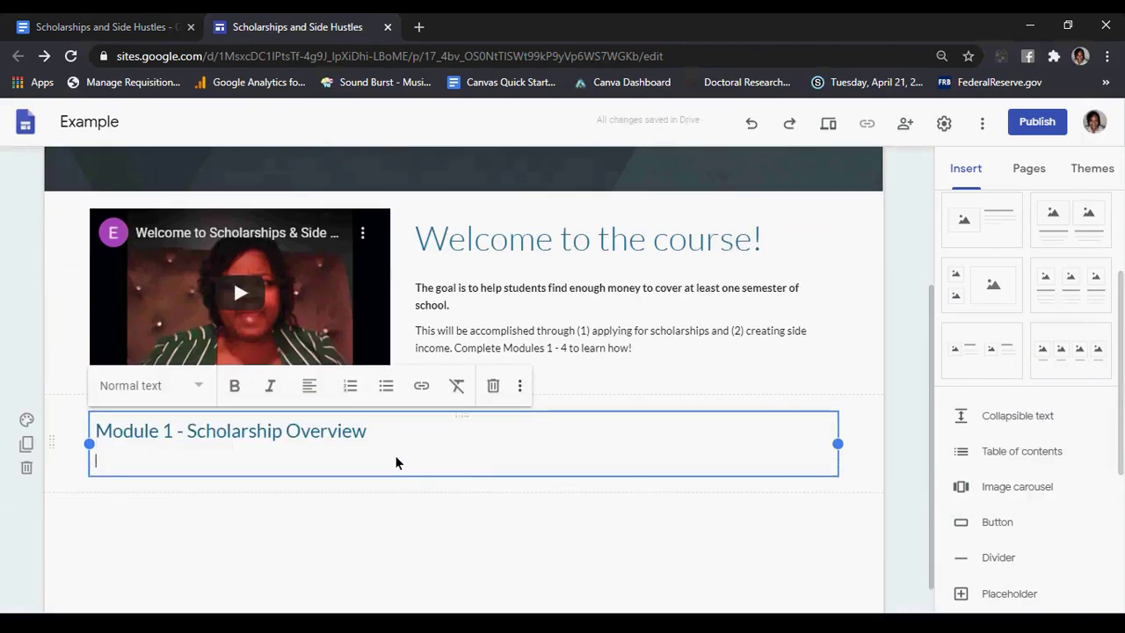
key(BackSpace)
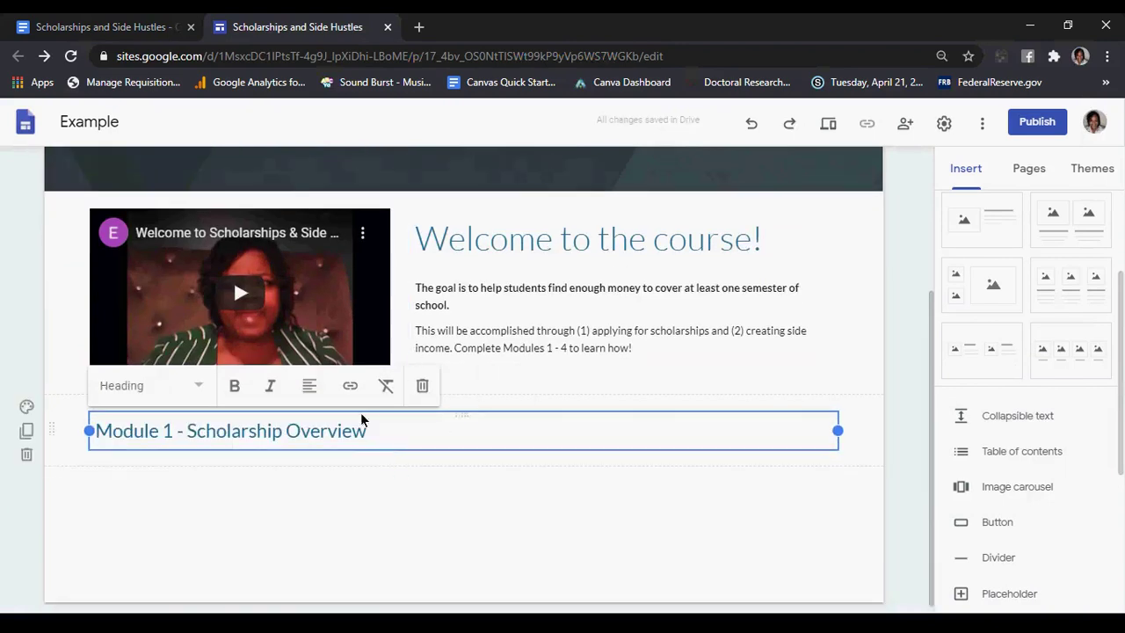
Apply the Title text style to the "Module 1 - Scholarship Overview" heading and center it
click(198, 388)
click(176, 434)
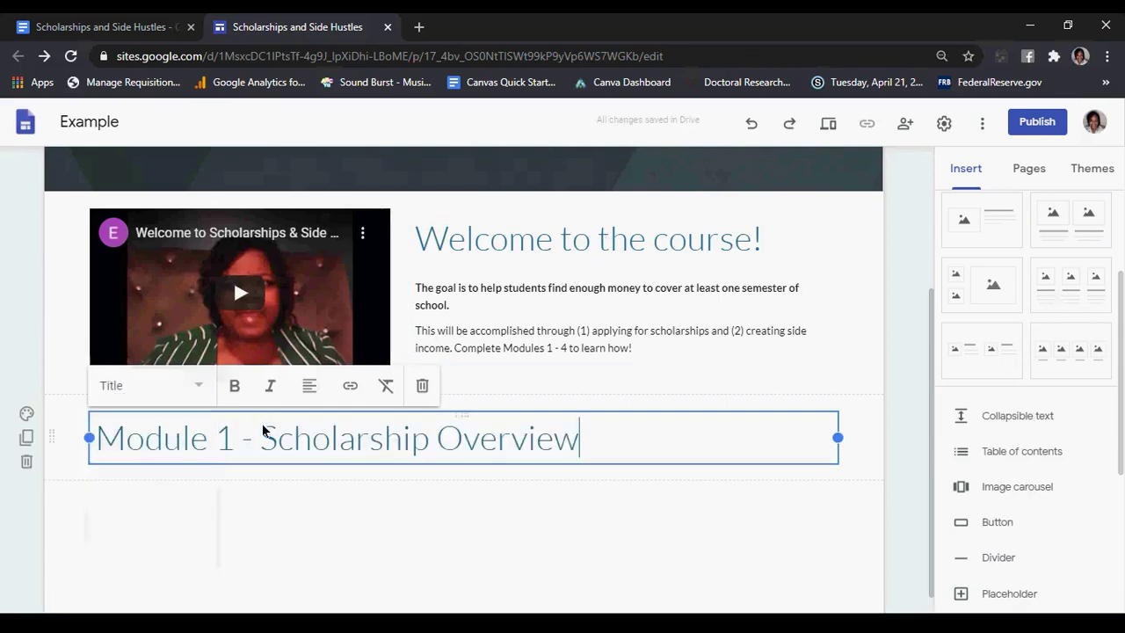
click(305, 385)
click(309, 433)
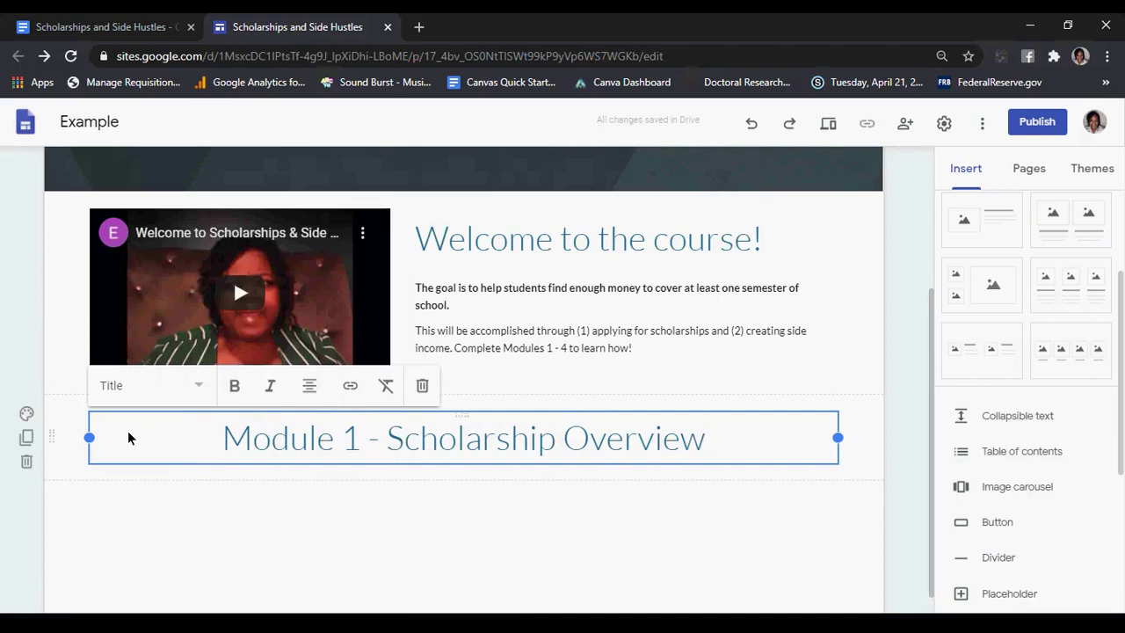
scroll(718, 473, down, 1)
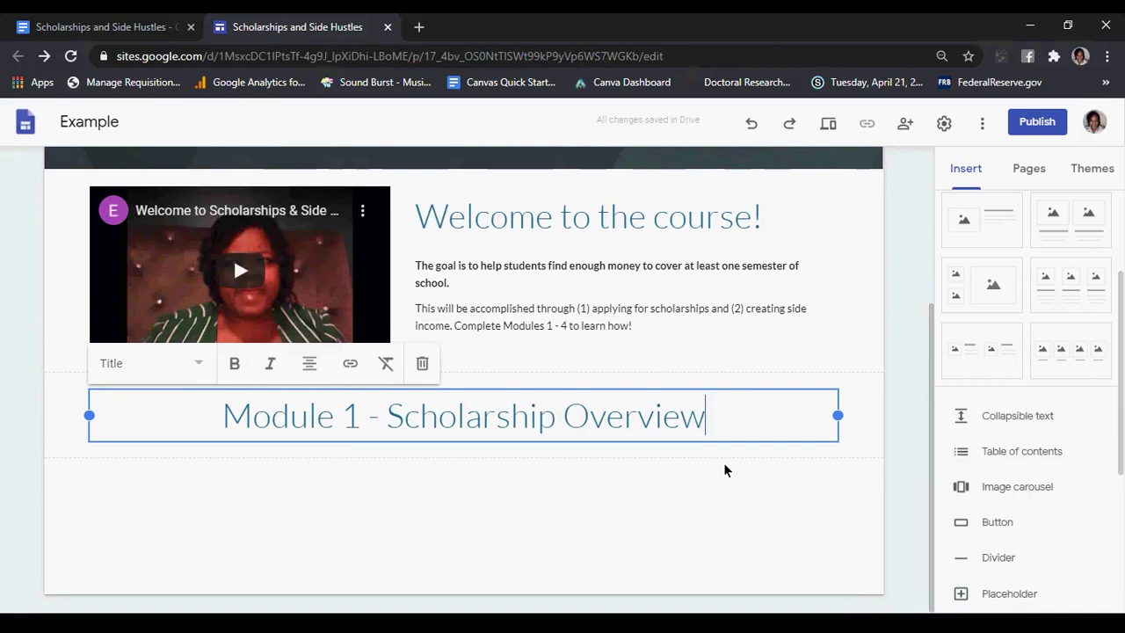
Copy the two paragraphs under the Module 1 heading from the Google Docs document, leaving out the video line
click(106, 27)
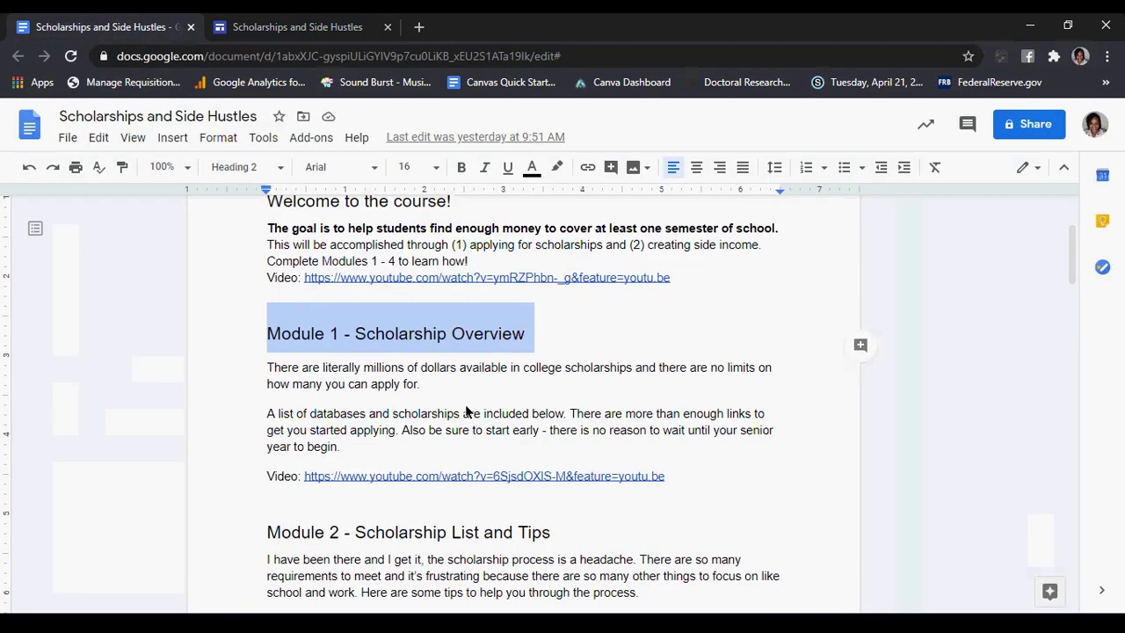
scroll(466, 409, down, 2)
drag(344, 373, 266, 291)
right_click(296, 313)
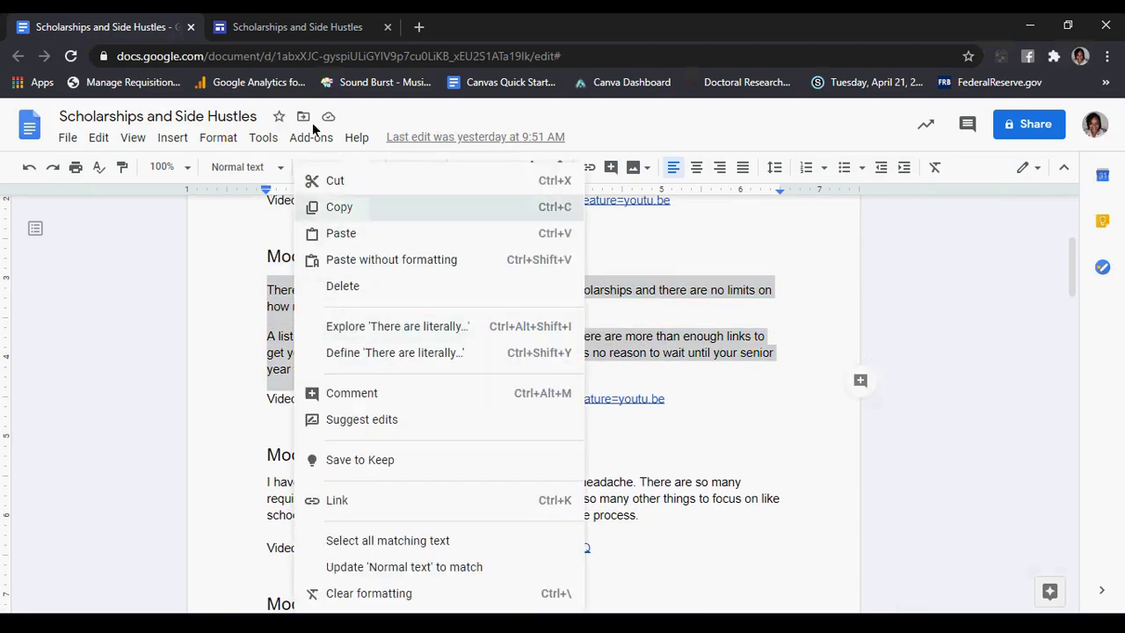
click(341, 207)
In Google Sites, add the single-image-and-text layout below the Module 1 title and paste the paragraphs into its heading placeholder, removing trailing blank lines
click(295, 28)
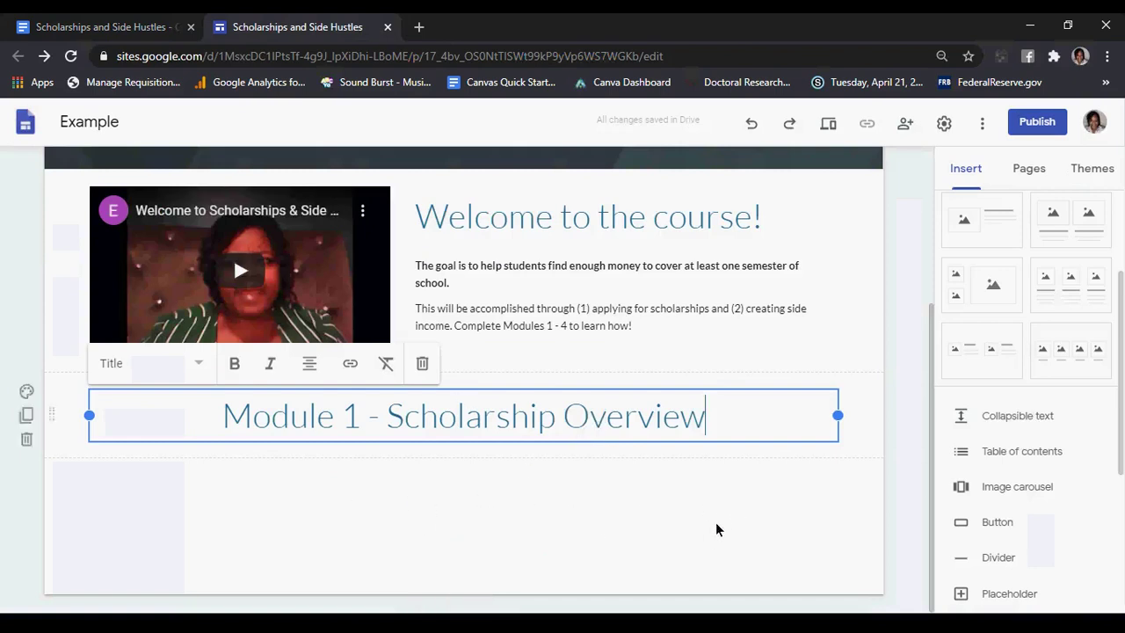
click(984, 225)
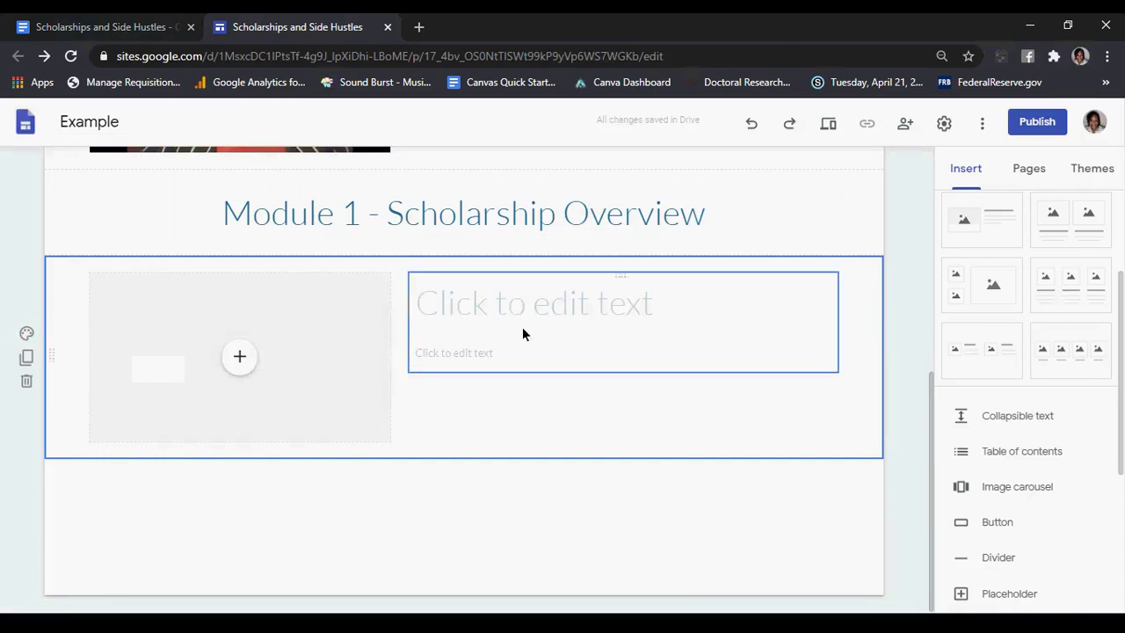
click(497, 309)
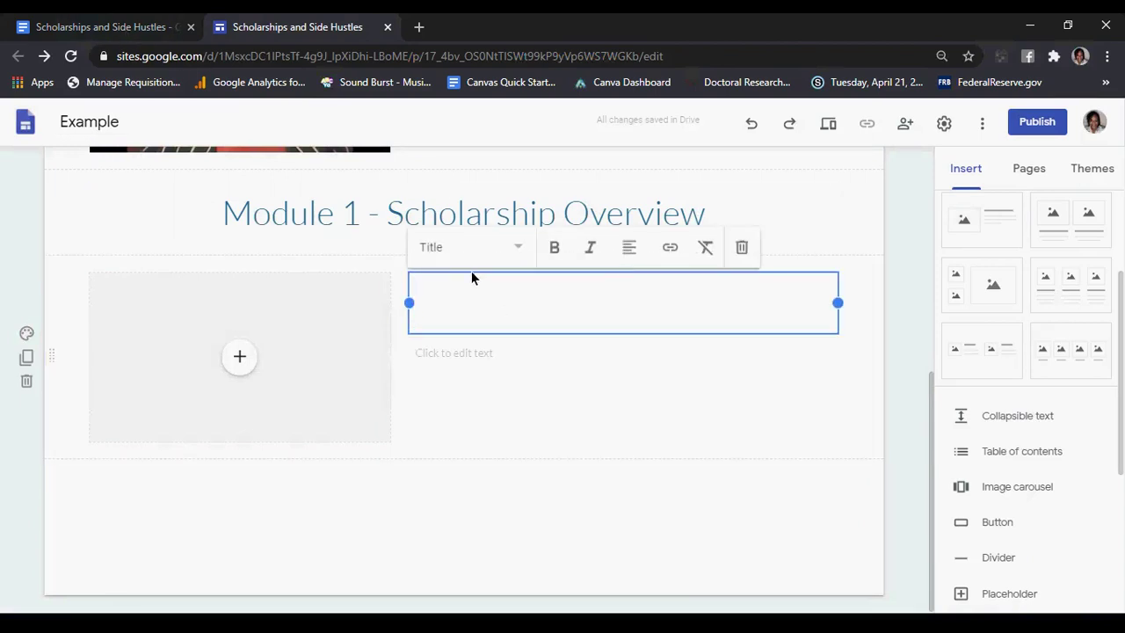
right_click(467, 294)
click(516, 418)
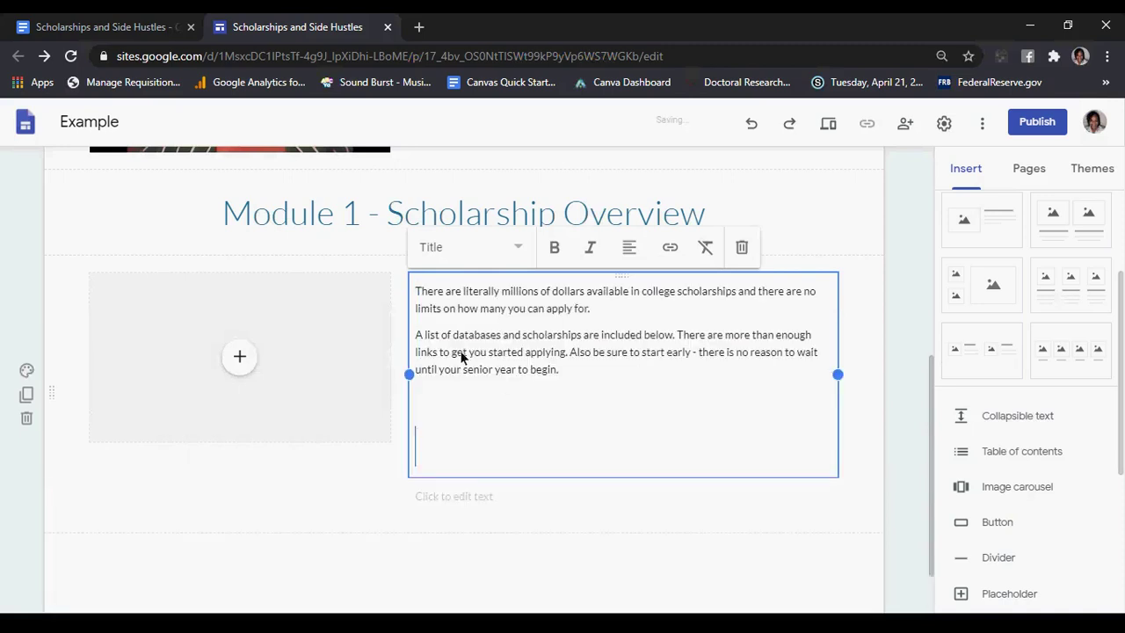
key(BackSpace)
key(BackSpace)
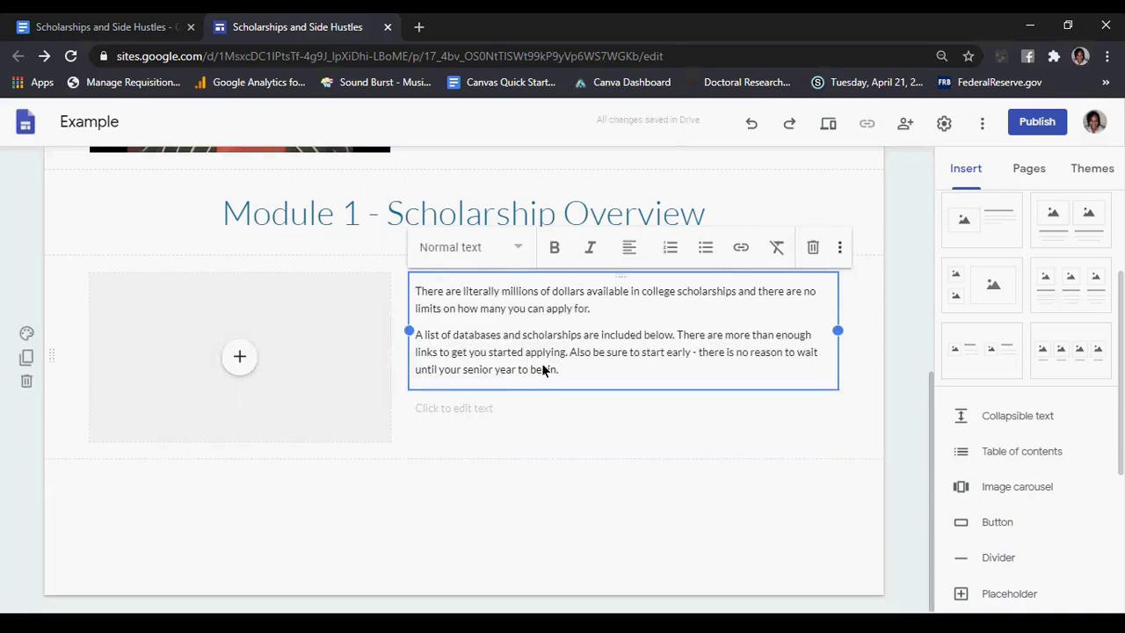
Delete the empty text placeholder below the Module 1 paragraphs
click(516, 414)
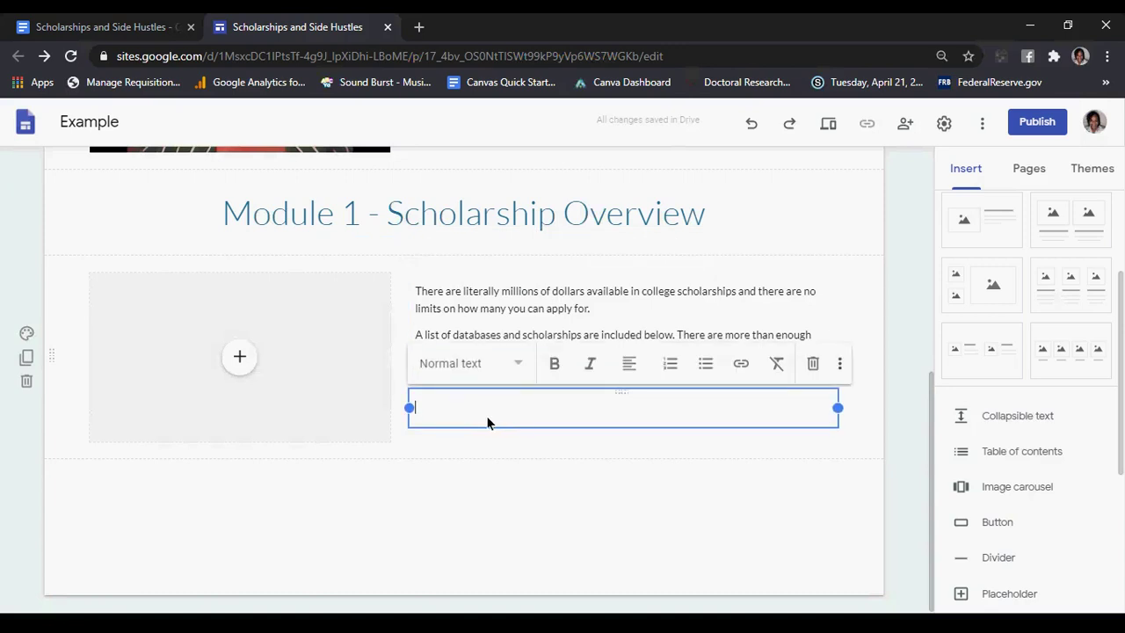
click(814, 365)
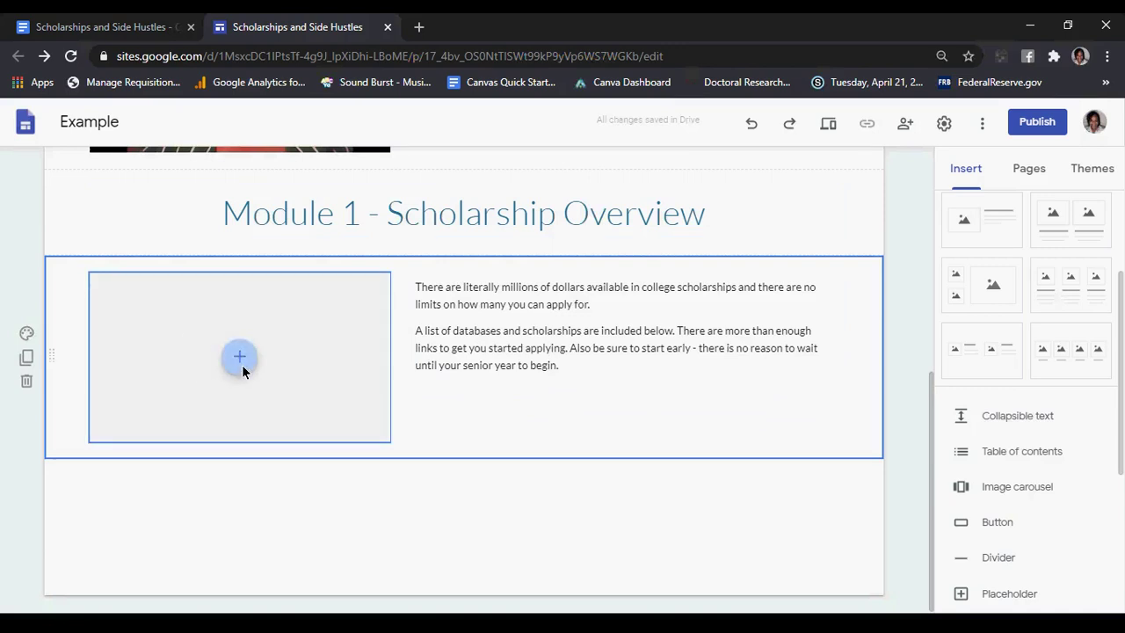
scroll(485, 376, up, 2)
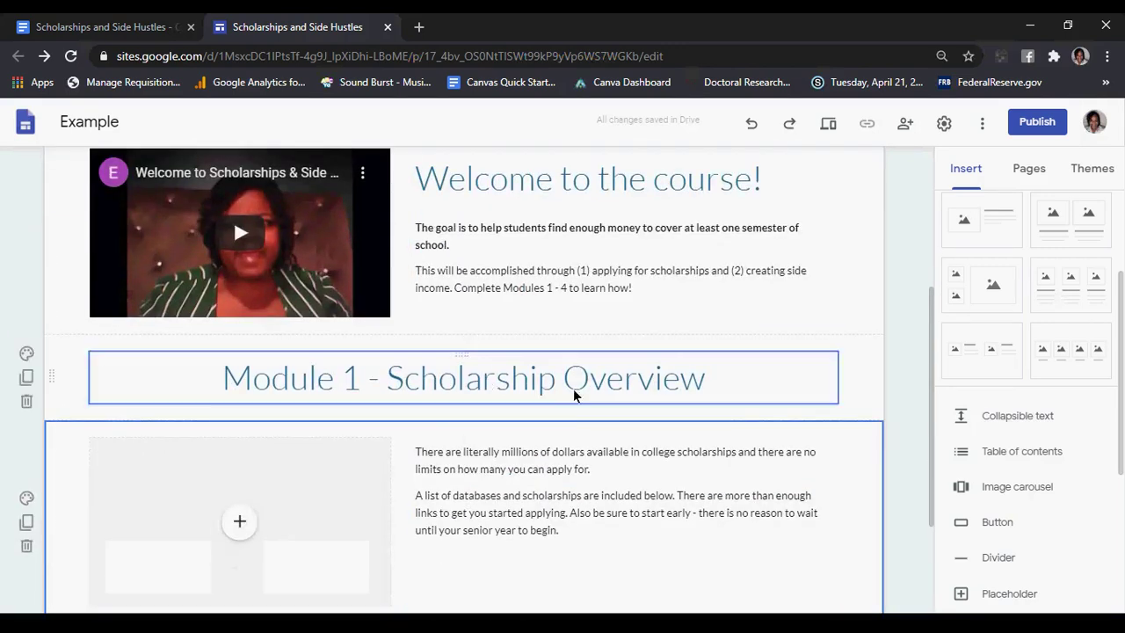
scroll(337, 463, down, 1)
For the Module 1 image placeholder, choose to select an image and search Google Images for "scholarship award"
click(238, 439)
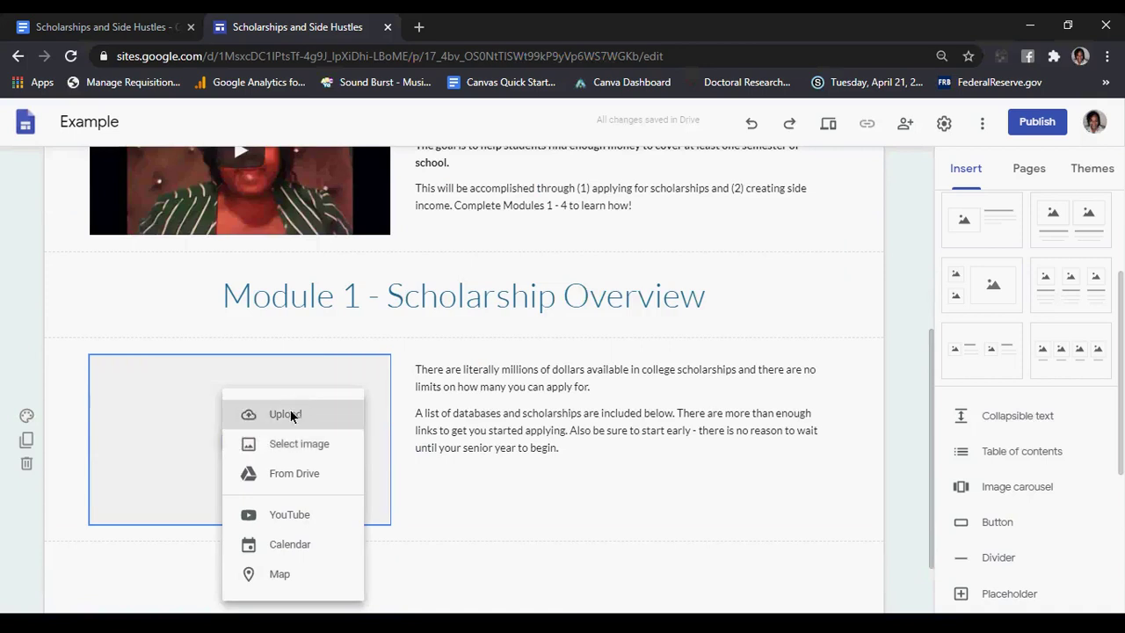
click(288, 444)
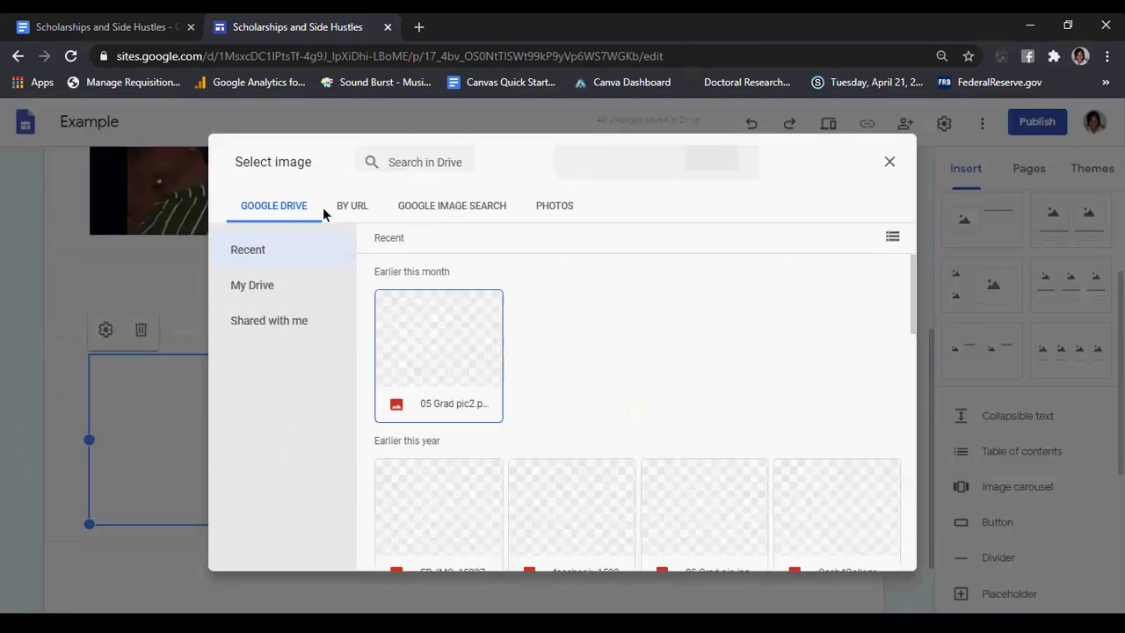
click(455, 204)
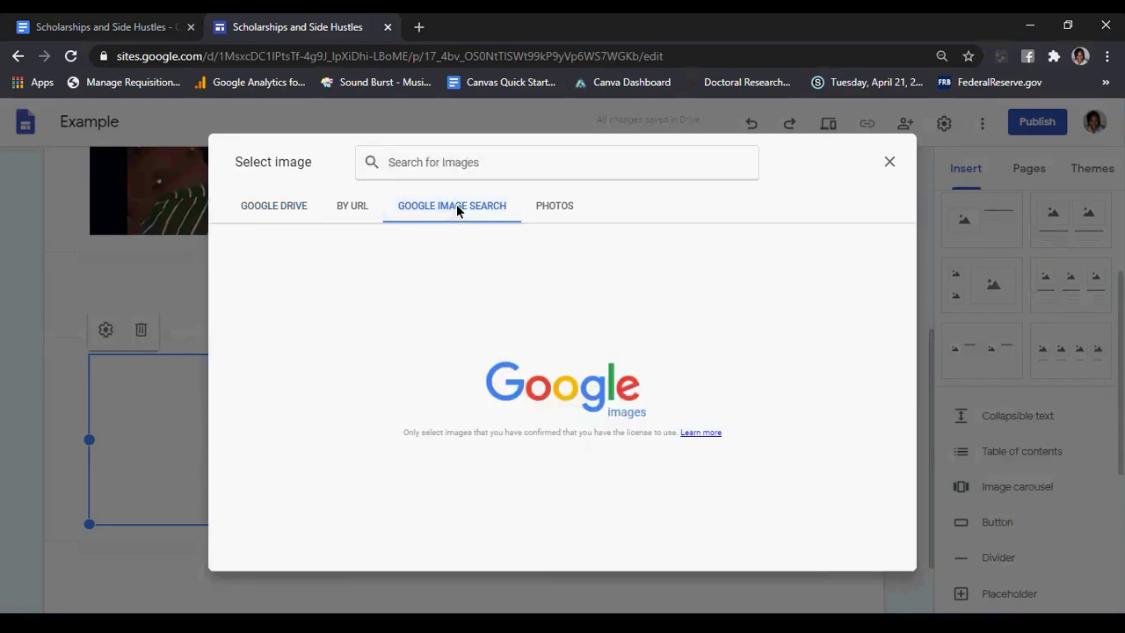
text(sch)
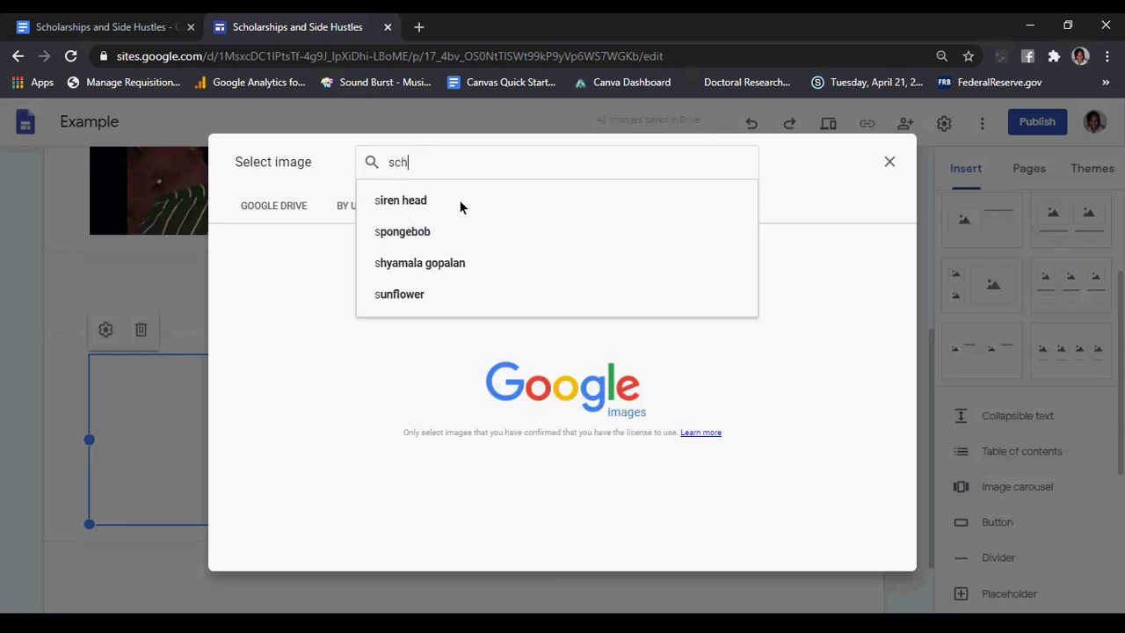
text(olarship award)
key(Return)
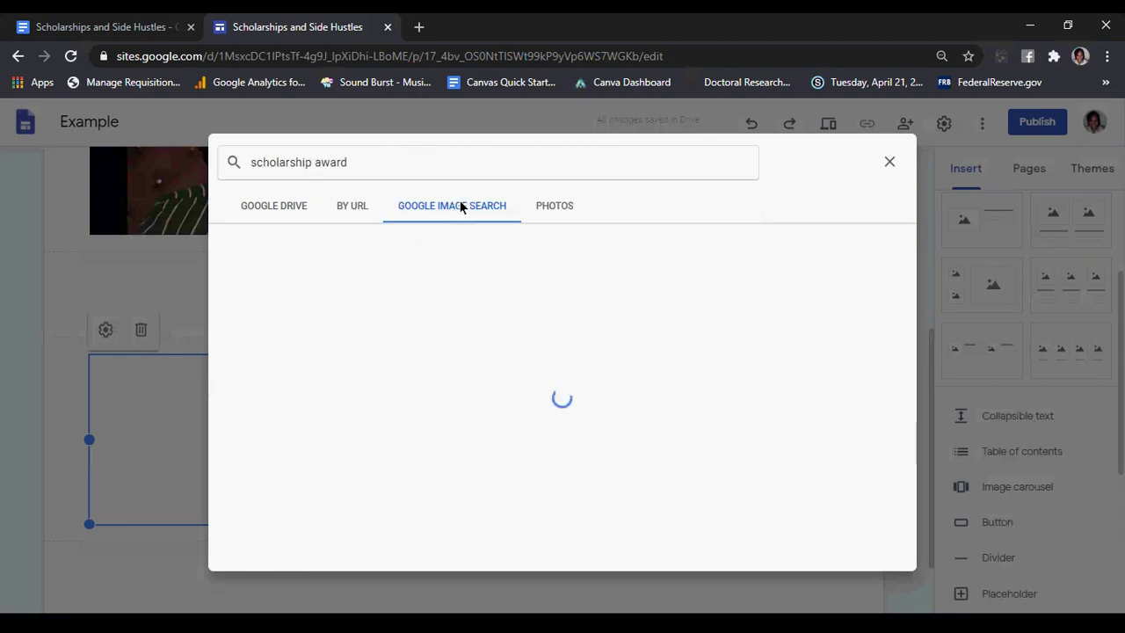
Insert the photo of a man in a suit between two women, and extend its frame downward to show their full heads
scroll(561, 321, down, 5)
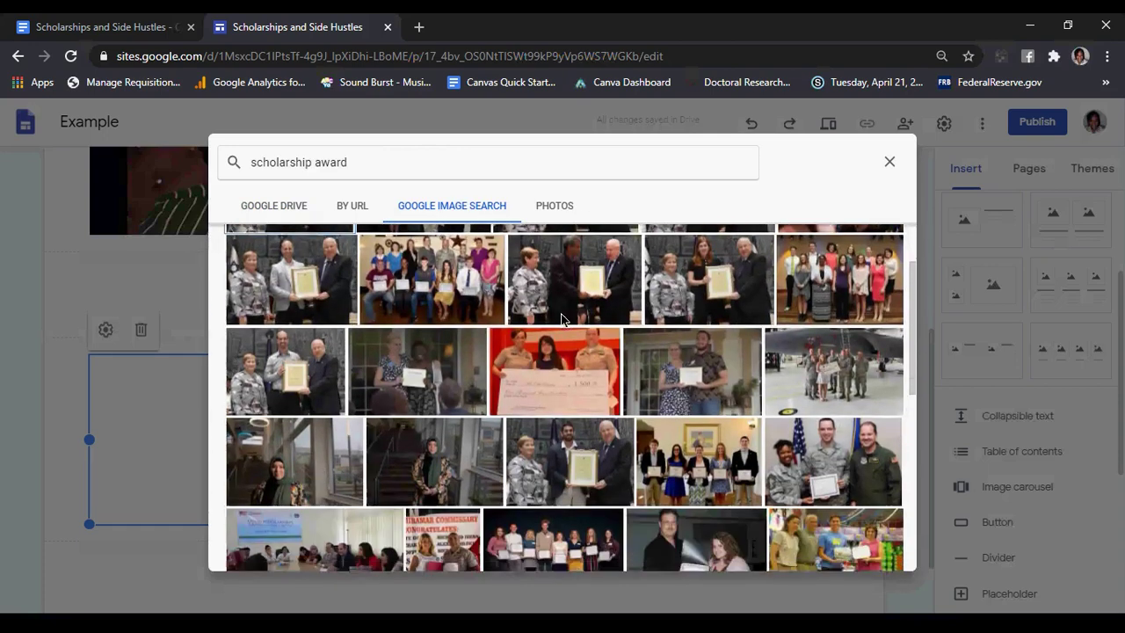
scroll(562, 318, down, 4)
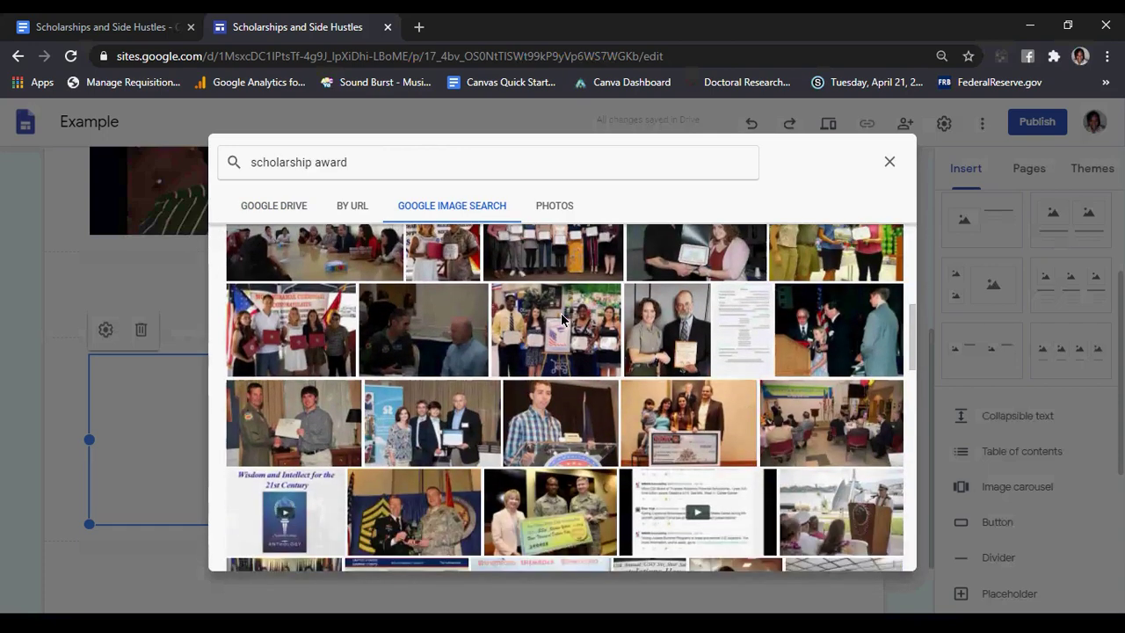
scroll(561, 310, up, 8)
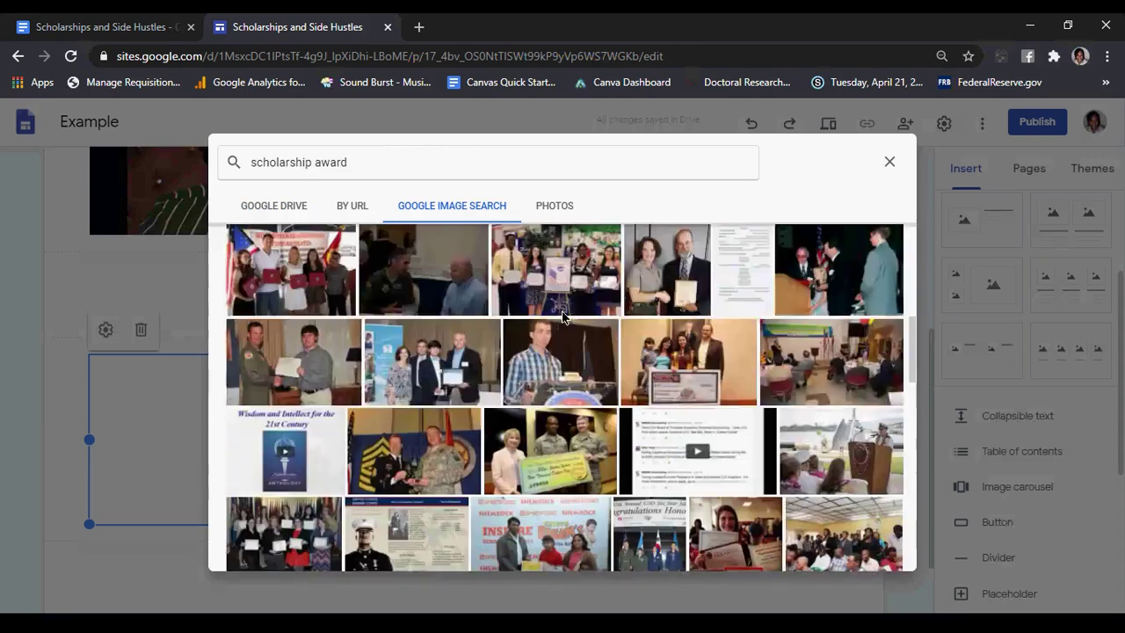
scroll(562, 310, up, 1)
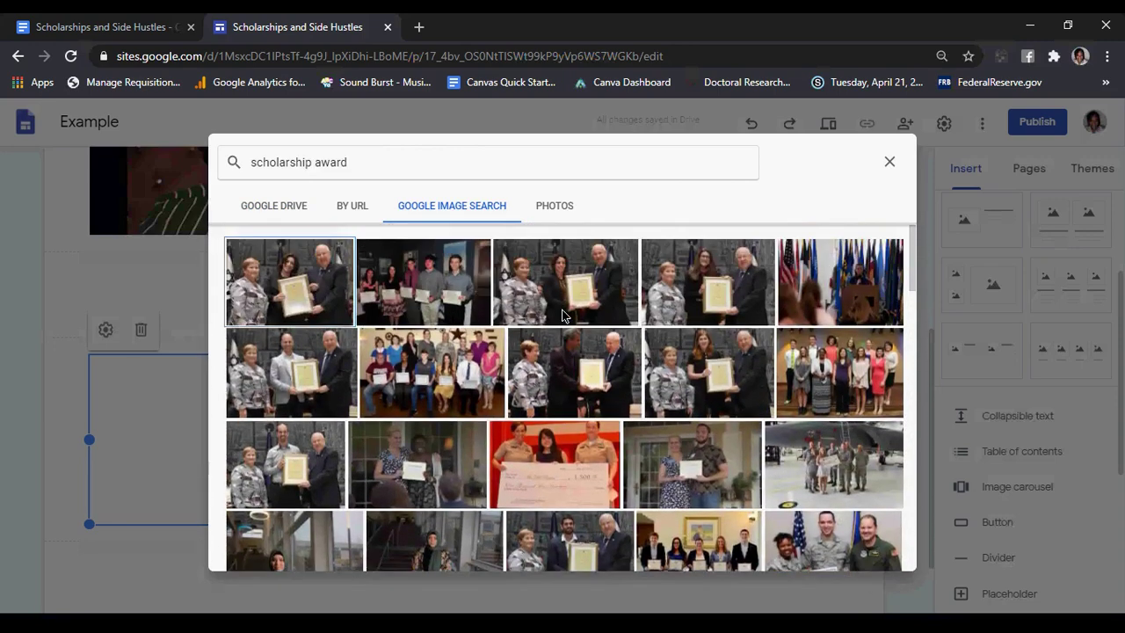
scroll(561, 309, down, 2)
scroll(562, 309, down, 1)
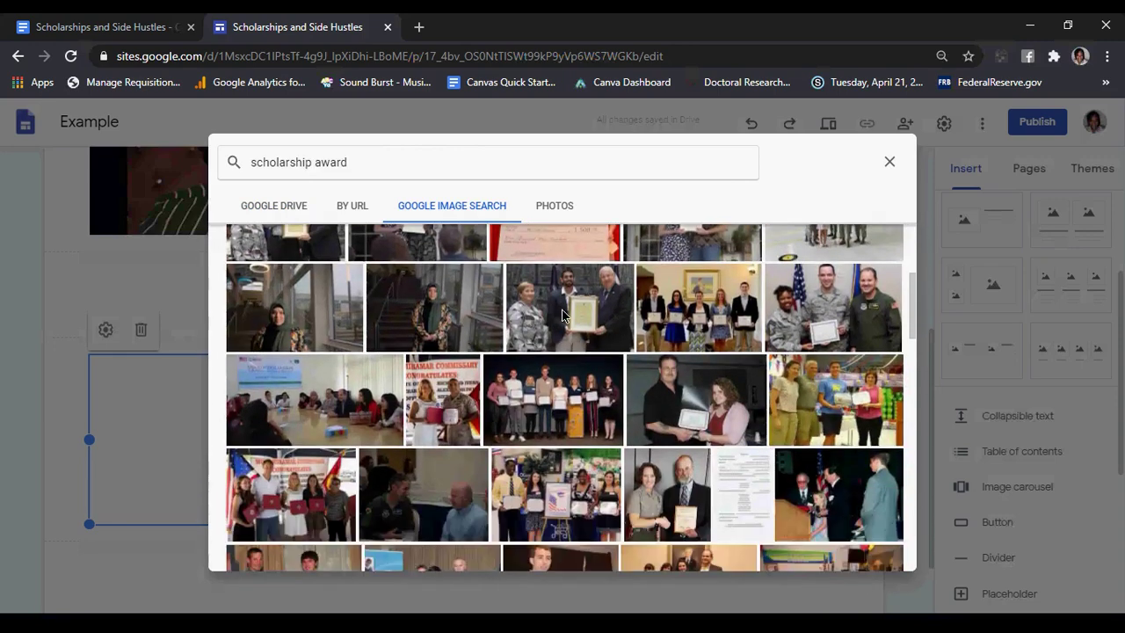
scroll(695, 338, down, 2)
scroll(677, 340, down, 3)
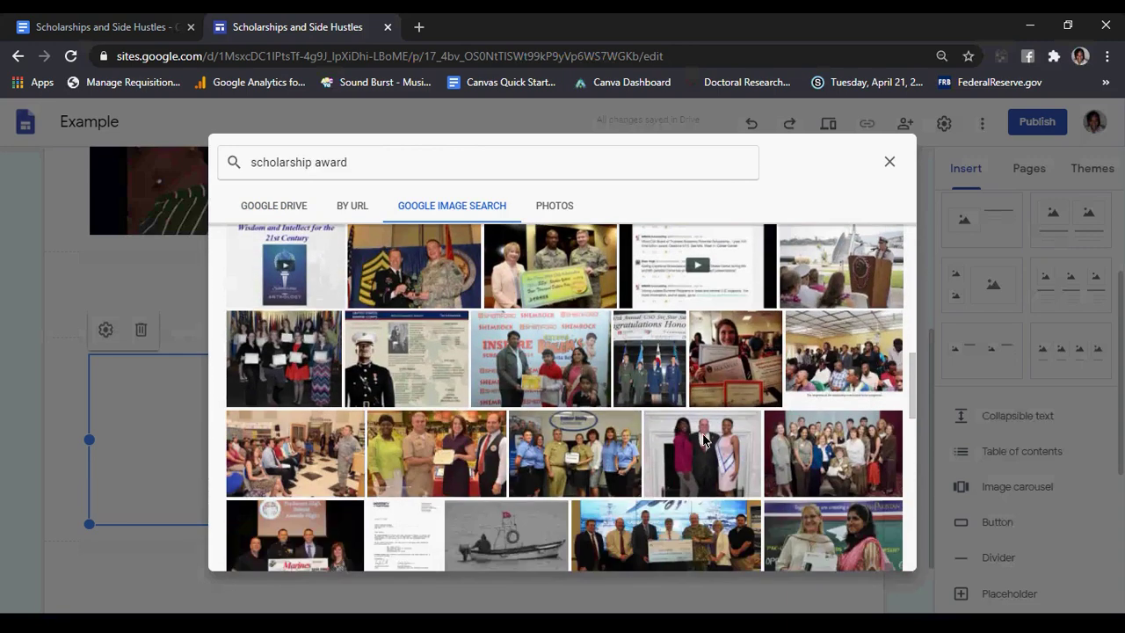
click(703, 439)
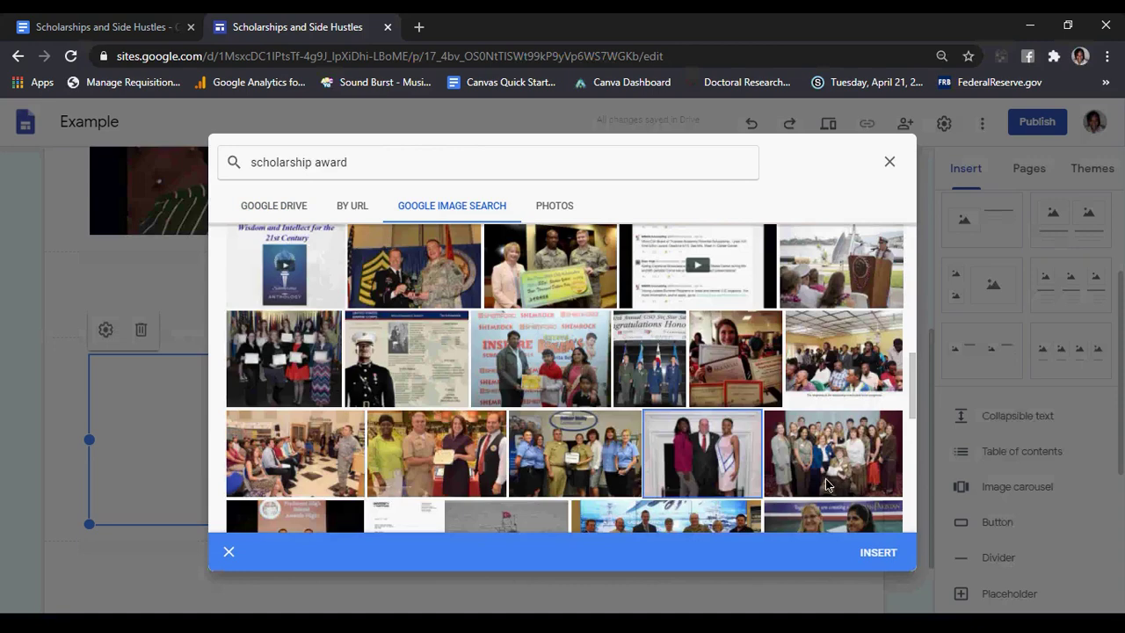
click(879, 552)
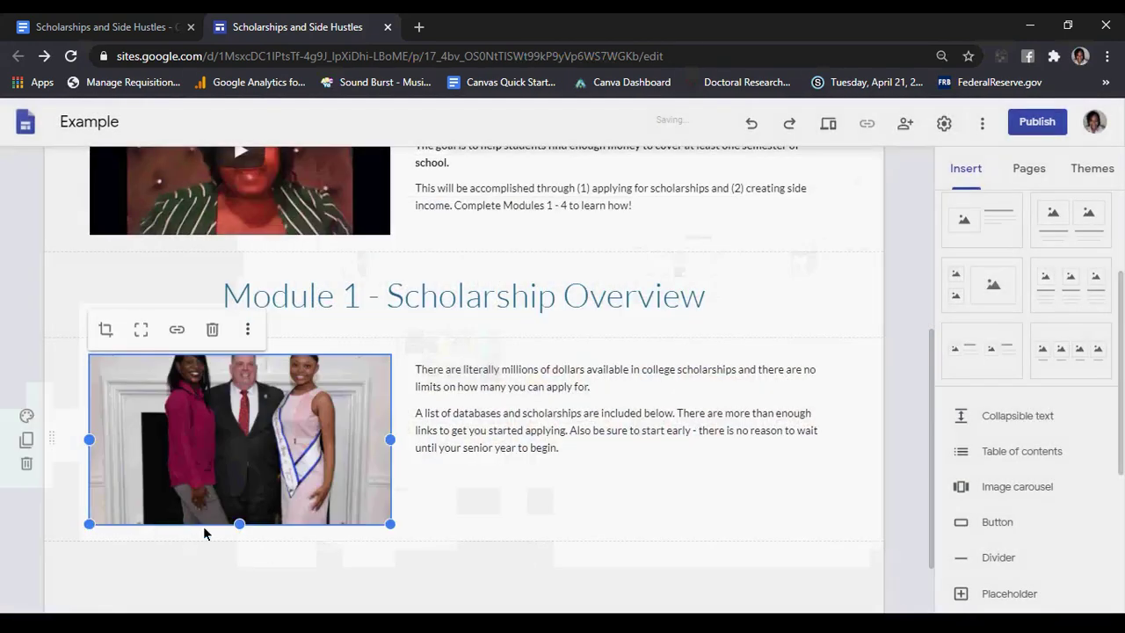
drag(238, 526, 239, 551)
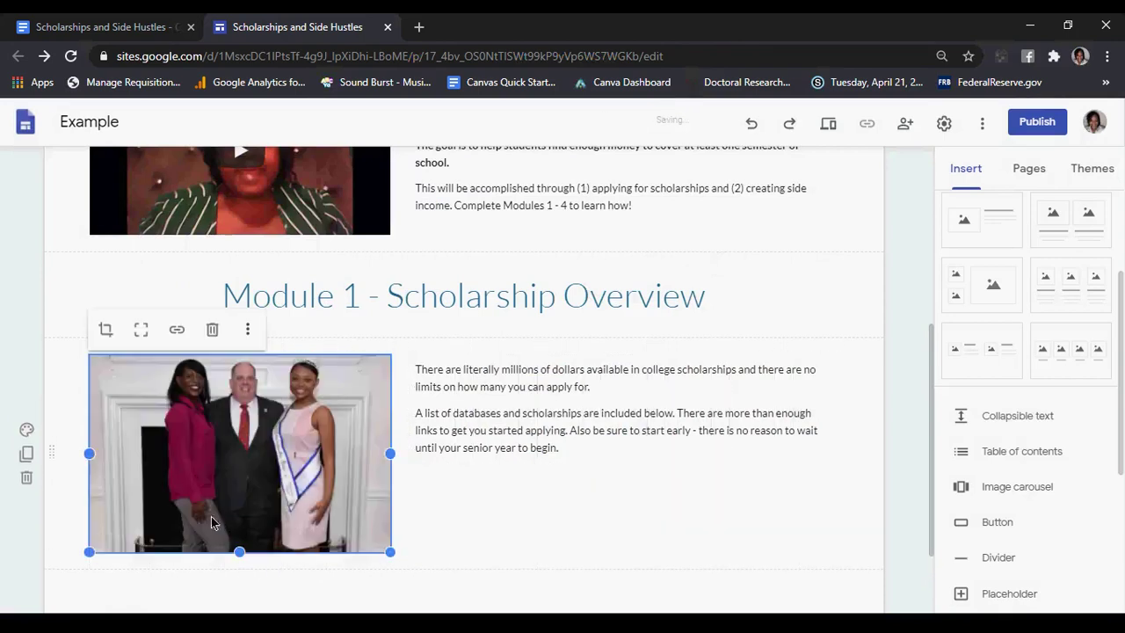
Switch to the Google Docs document and copy the YouTube video link under the Module 1 heading
click(88, 30)
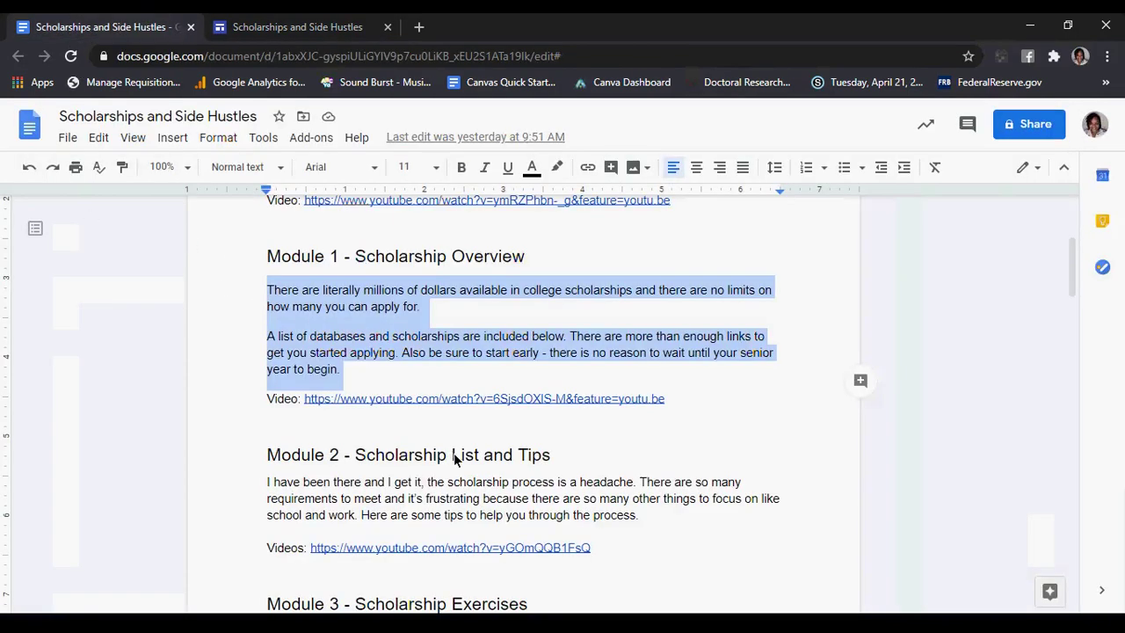
click(428, 401)
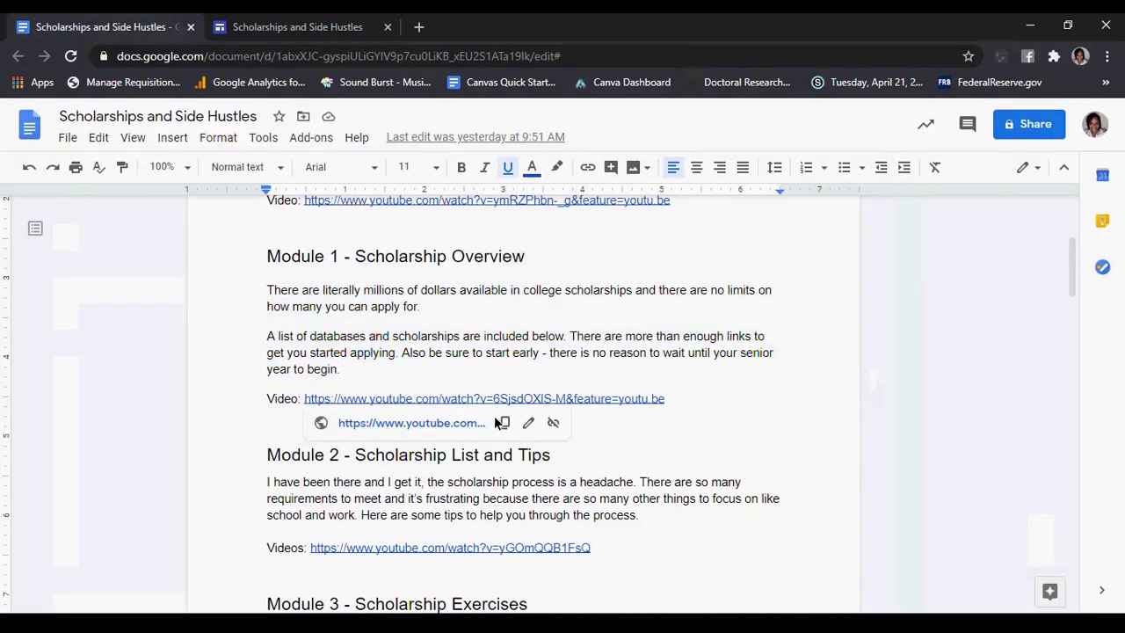
click(500, 424)
In Google Sites, embed the copied YouTube video by URL below the Module 1 paragraphs, beside the photo
click(232, 24)
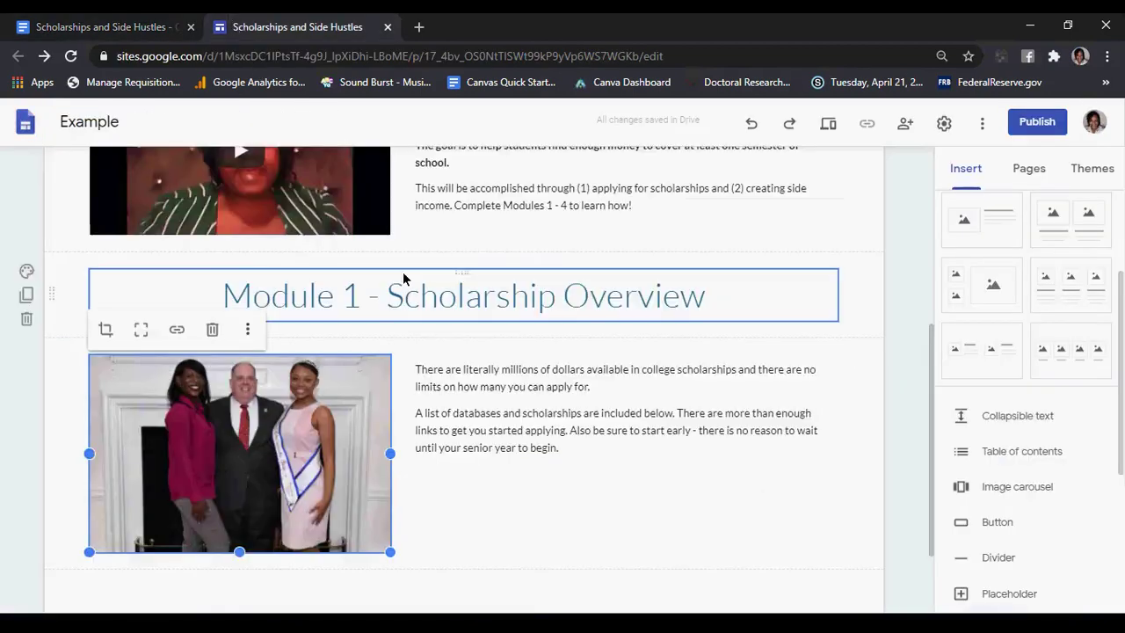
scroll(403, 271, down, 1)
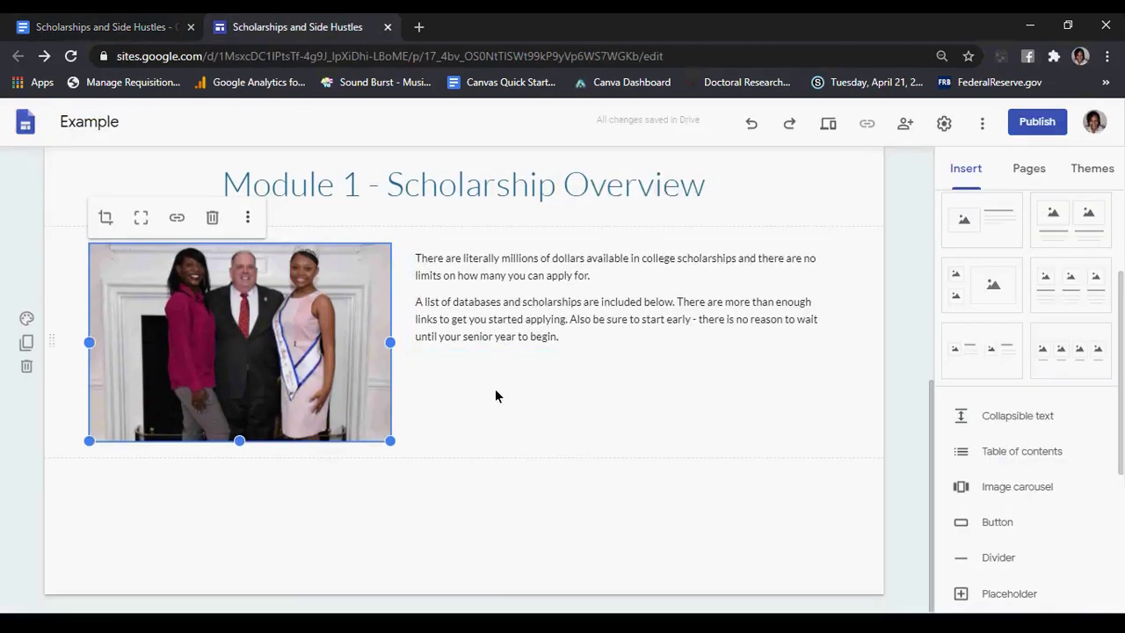
double_click(550, 395)
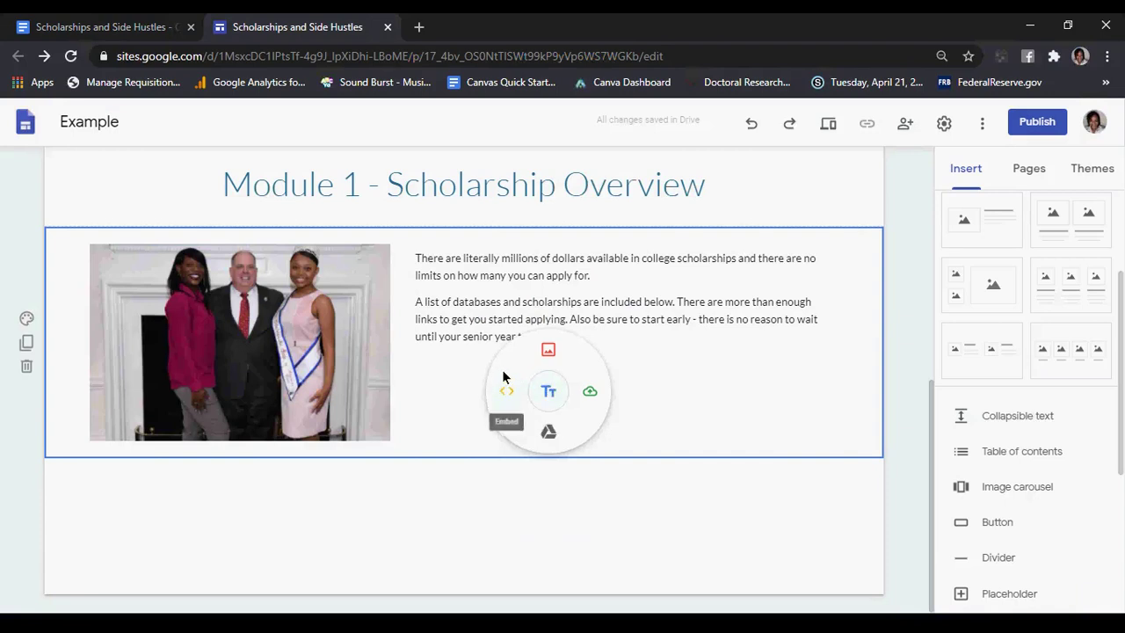
scroll(995, 316, down, 3)
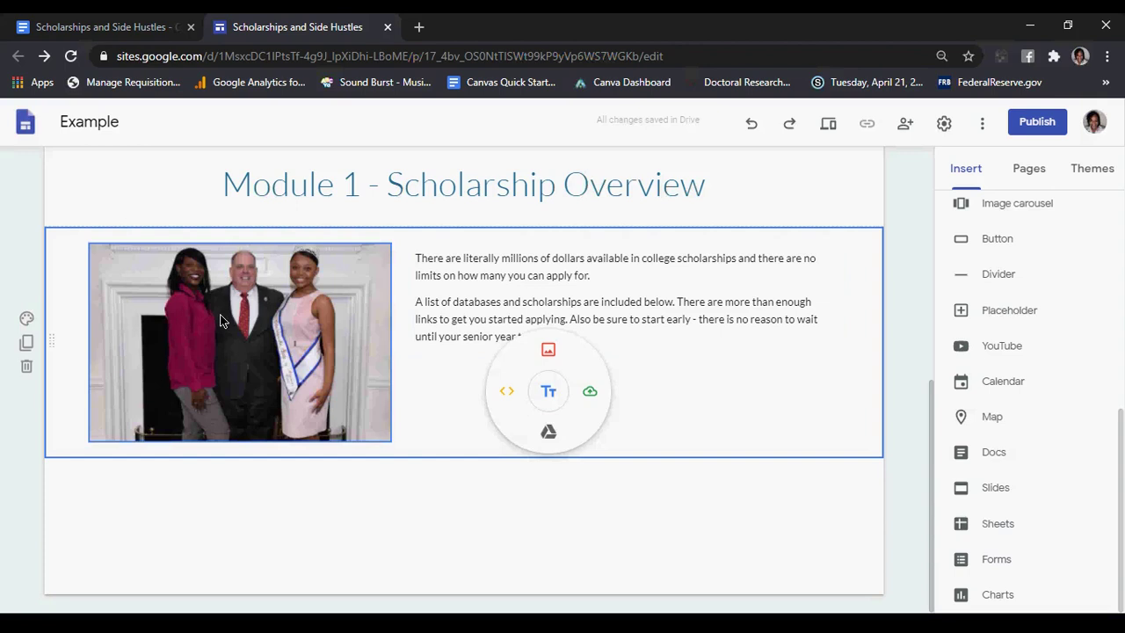
click(505, 394)
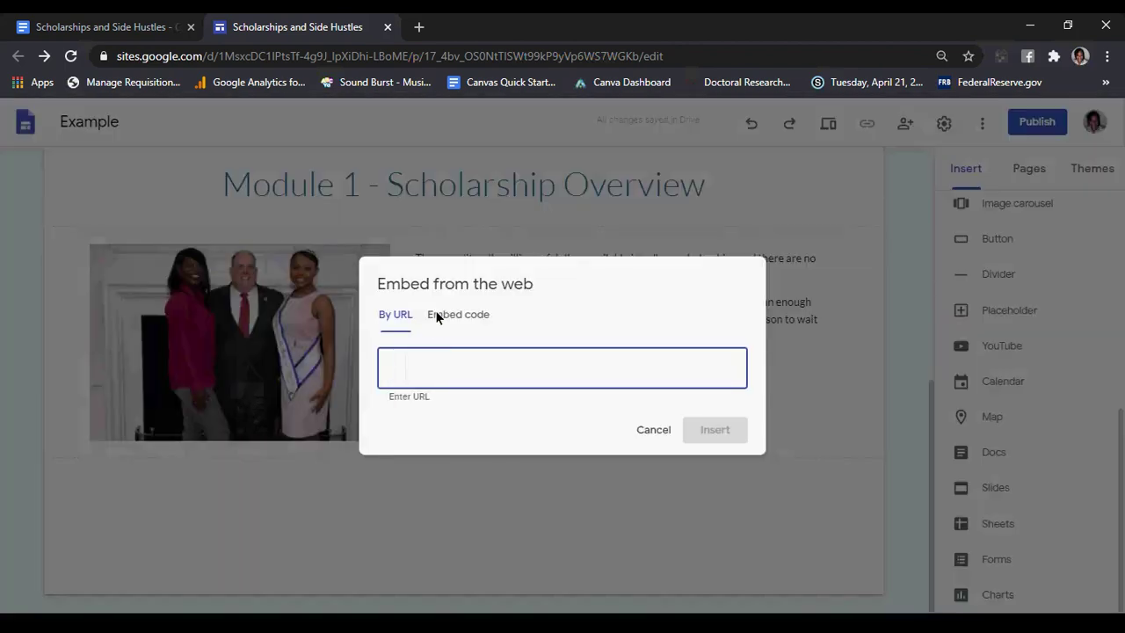
click(452, 317)
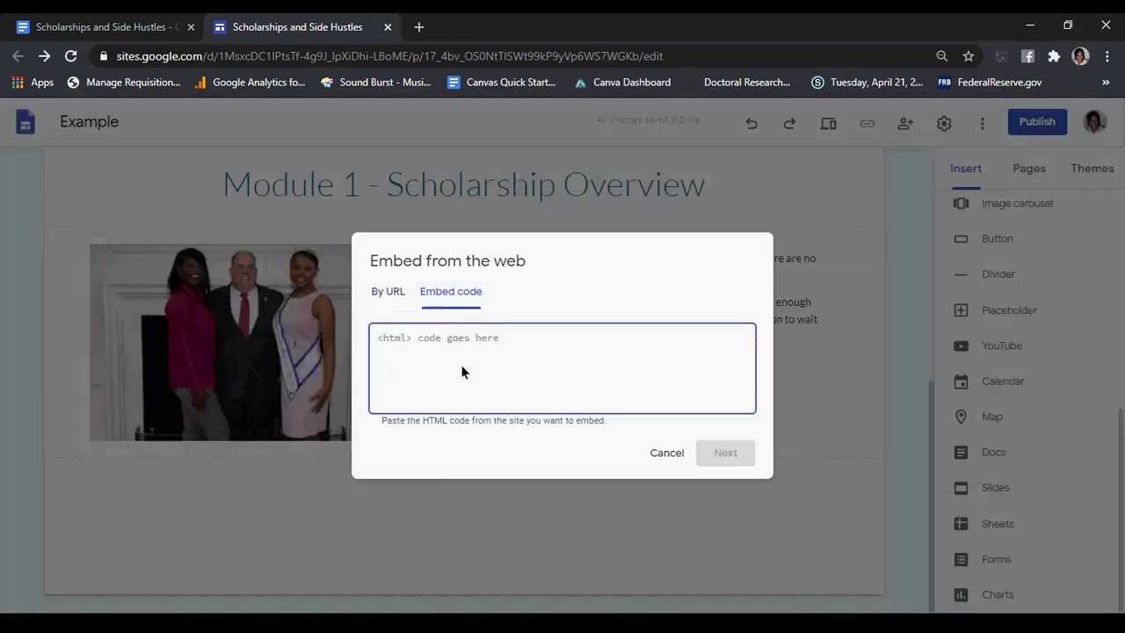
click(383, 292)
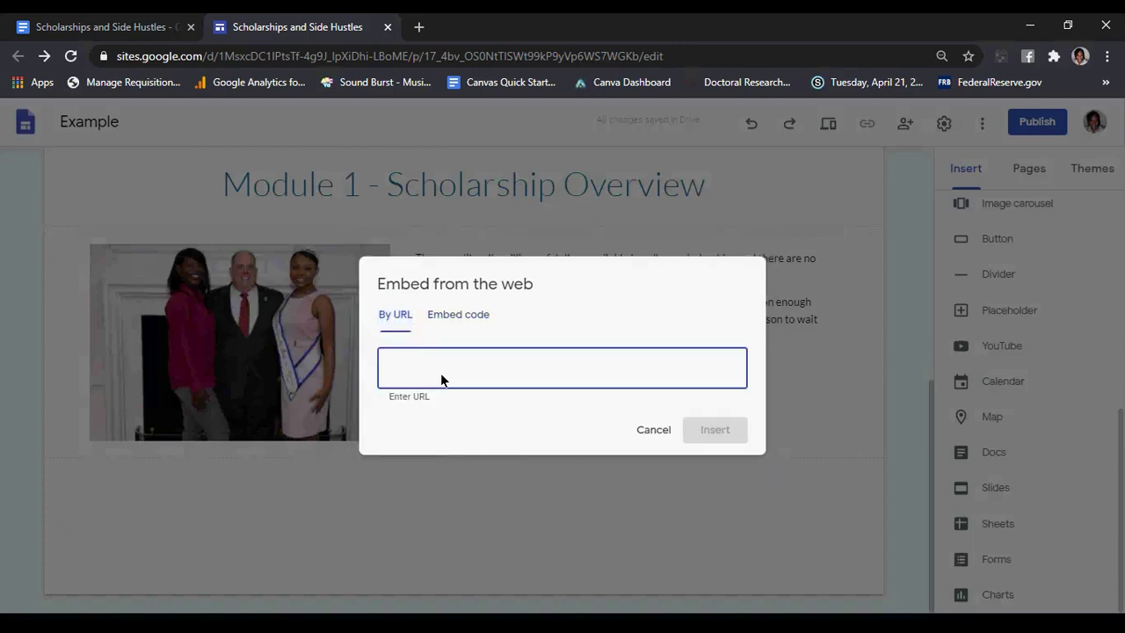
key(ctrl+v)
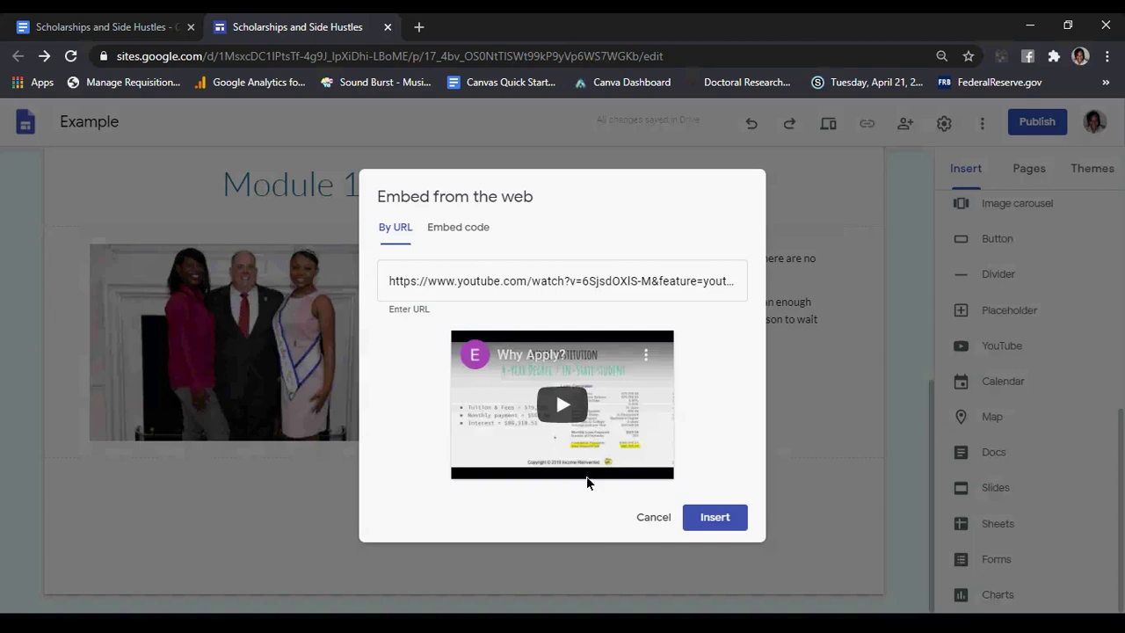
click(734, 522)
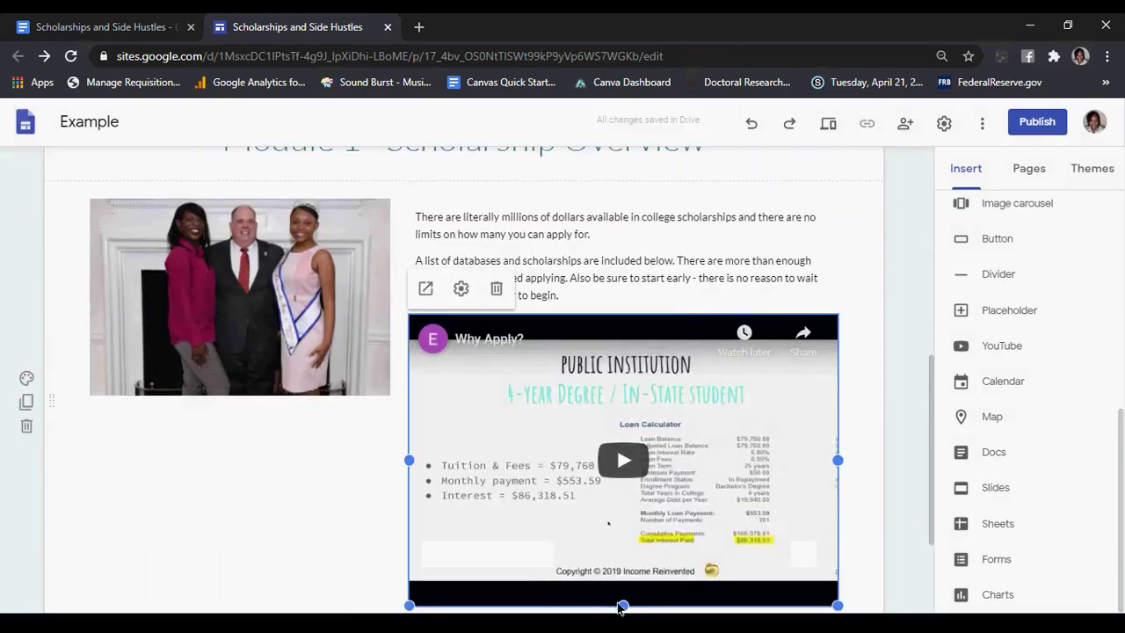
Shorten the embedded "Why Apply?" video and extend the Module 1 photo downward so their bottom edges roughly line up
drag(624, 606, 605, 444)
click(268, 290)
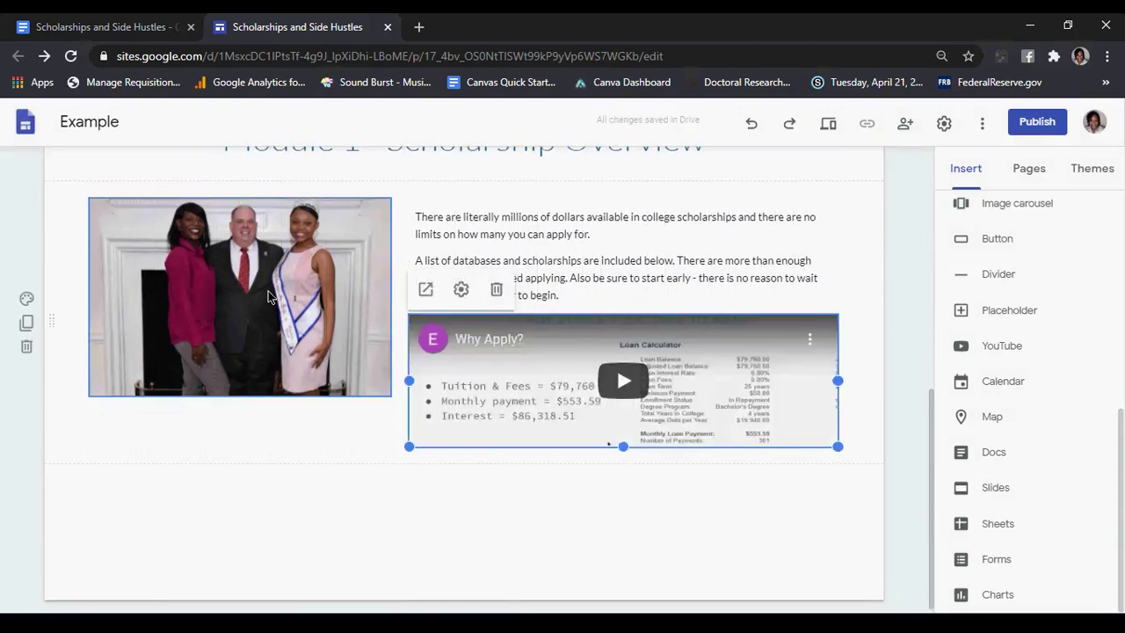
drag(238, 397, 240, 456)
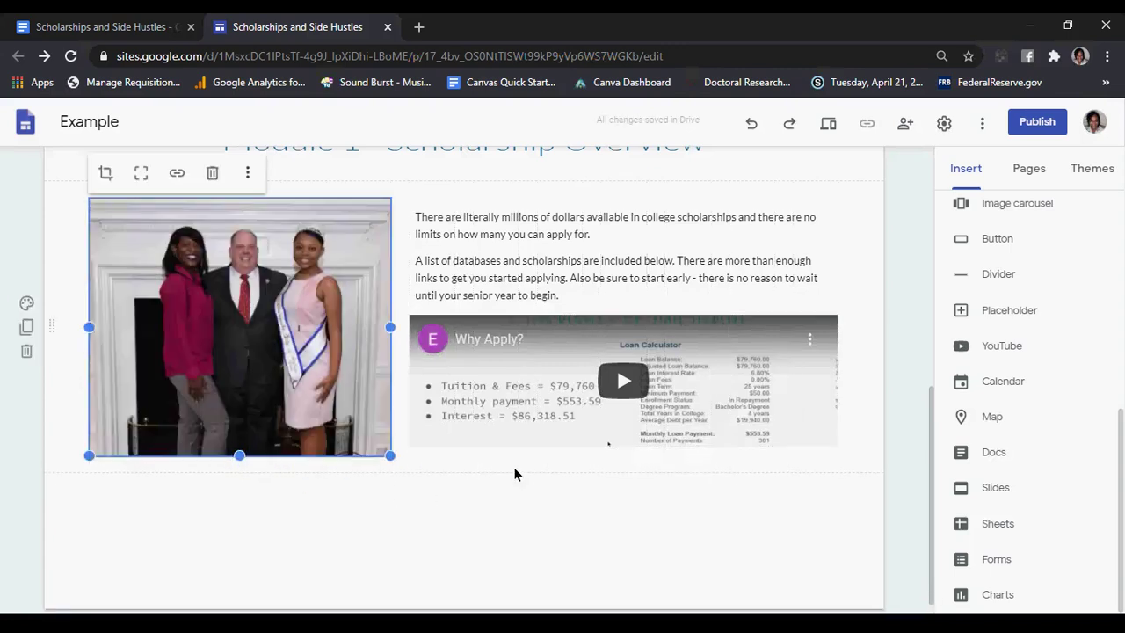
click(565, 445)
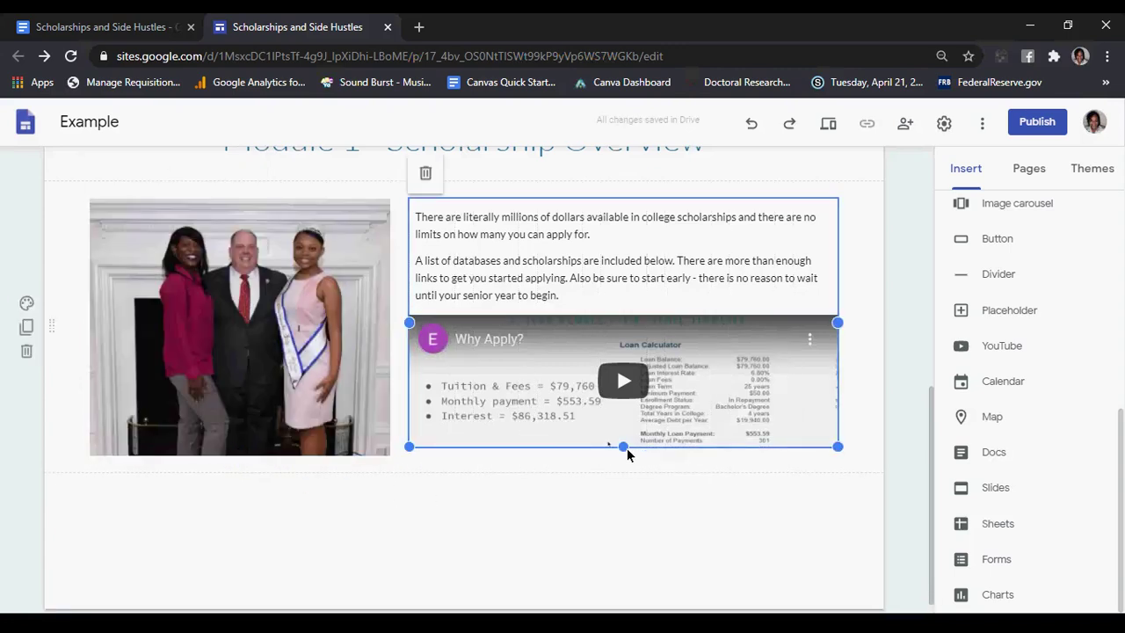
drag(626, 453, 623, 466)
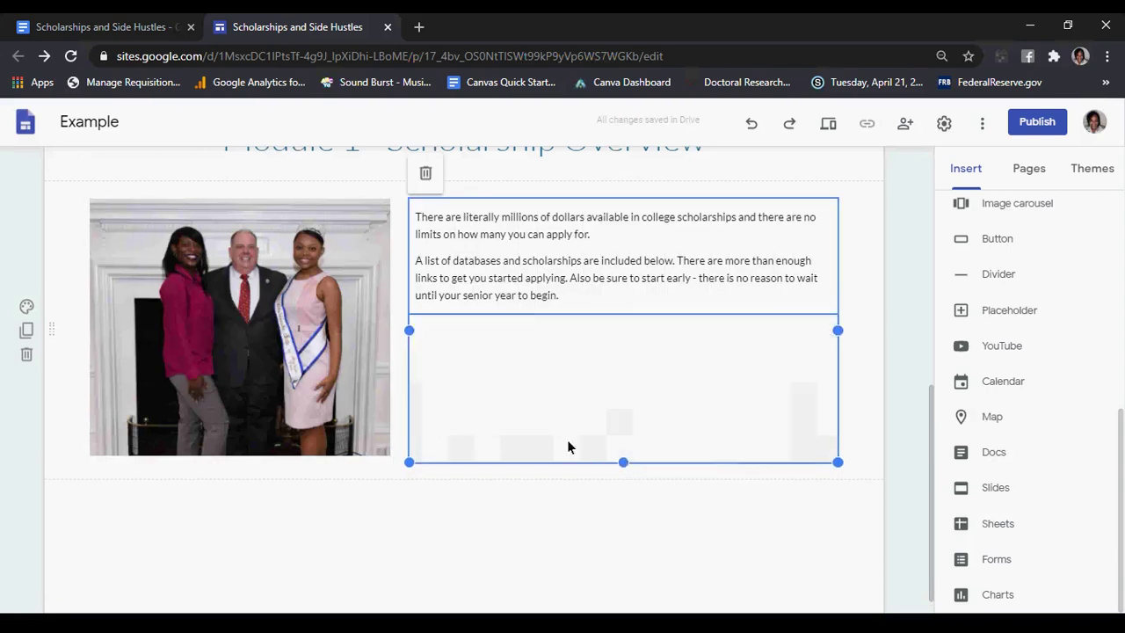
Switch to the Google Docs document and copy the heading "Module 2 - Scholarship List and Tips"
scroll(625, 384, up, 1)
scroll(624, 384, up, 3)
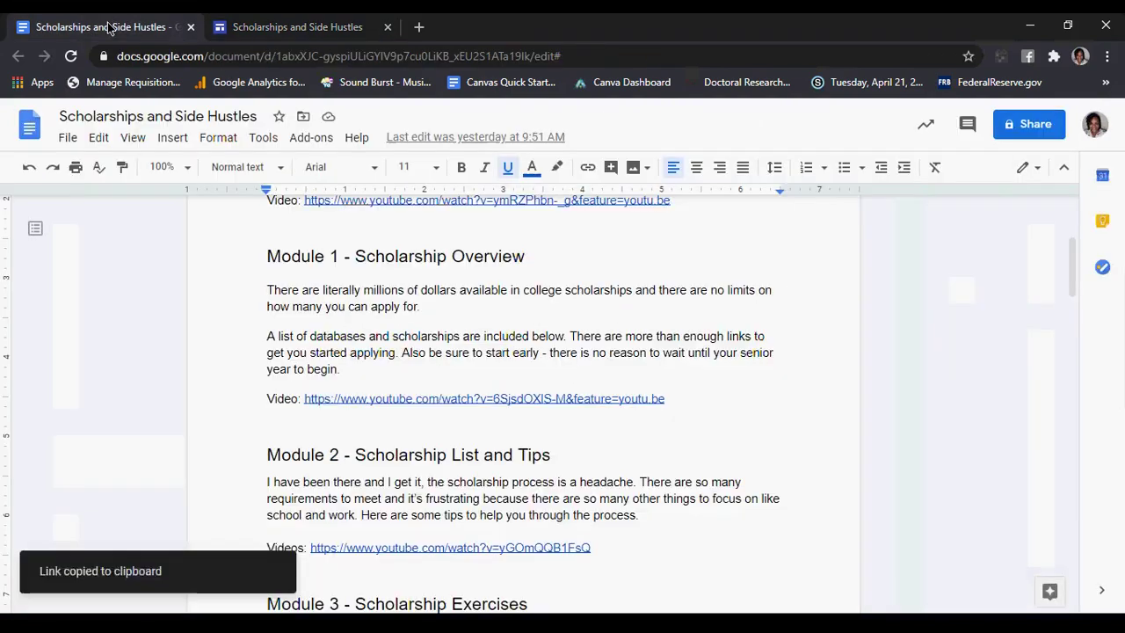
click(111, 28)
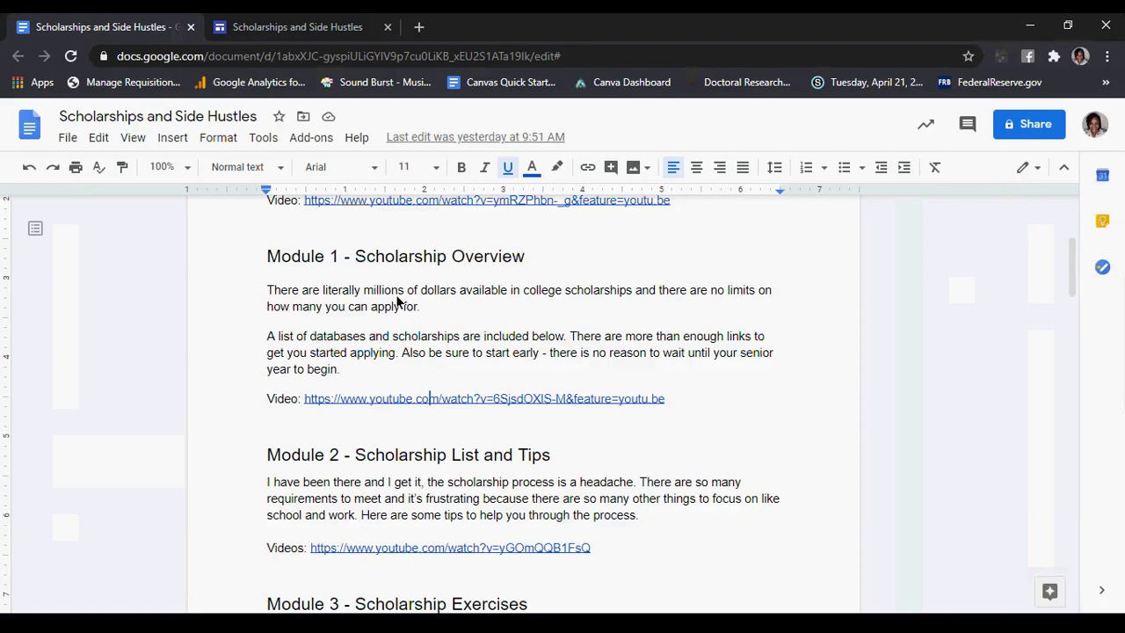
scroll(397, 302, down, 2)
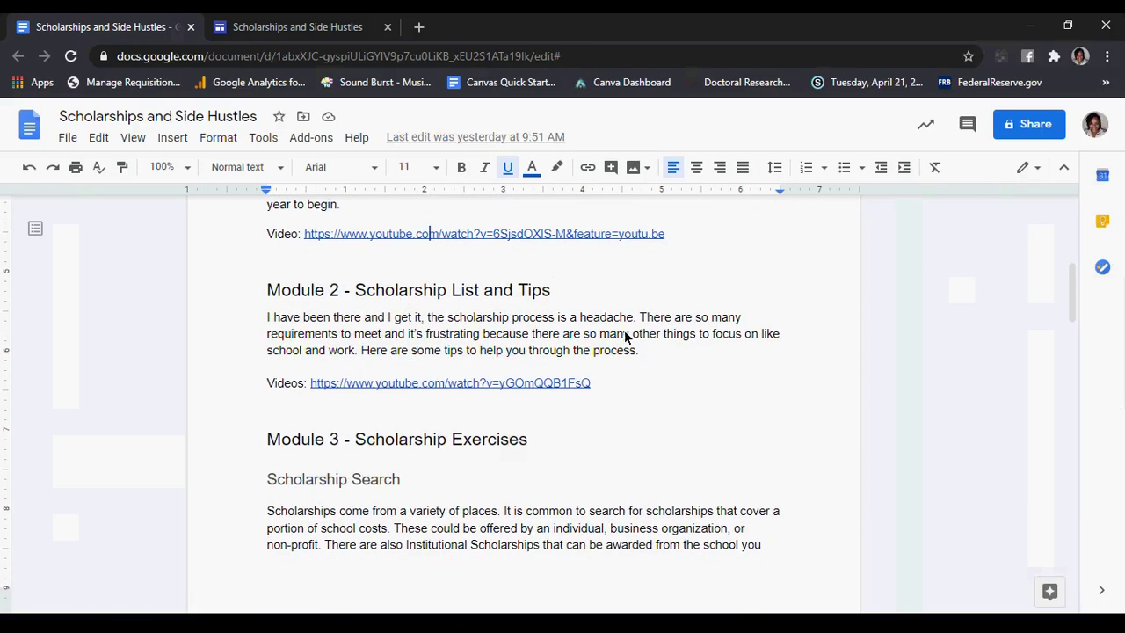
triple_click(404, 289)
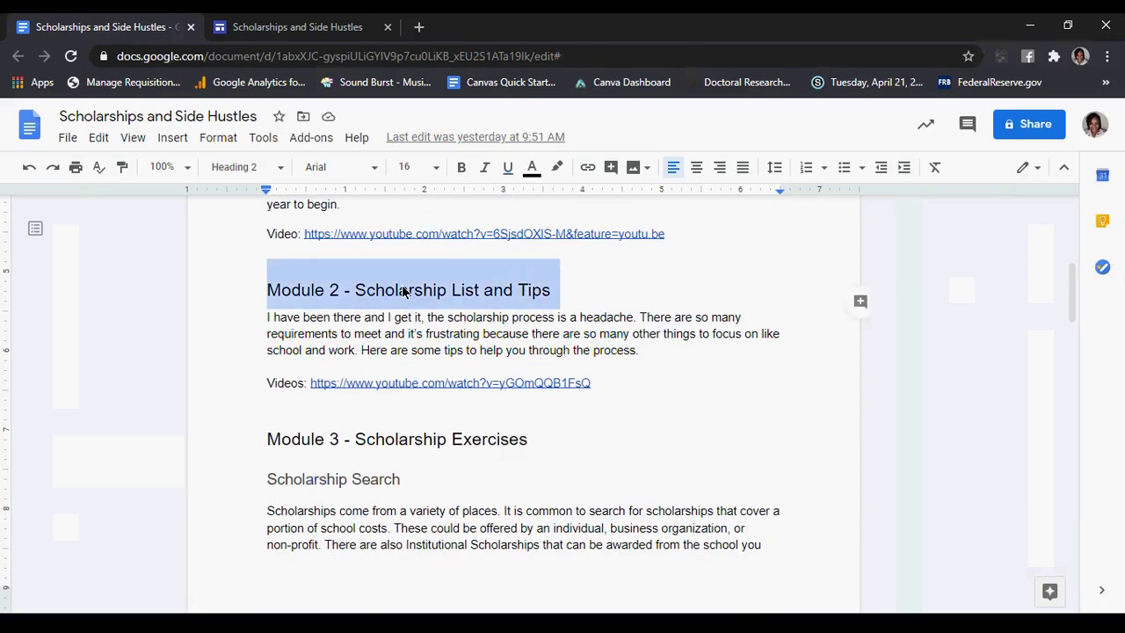
right_click(404, 292)
click(437, 231)
In Google Sites, paste the copied Module 2 heading into a new text box below the Module 1 section and remove its trailing blank line
click(299, 27)
scroll(504, 512, down, 4)
double_click(414, 478)
click(416, 479)
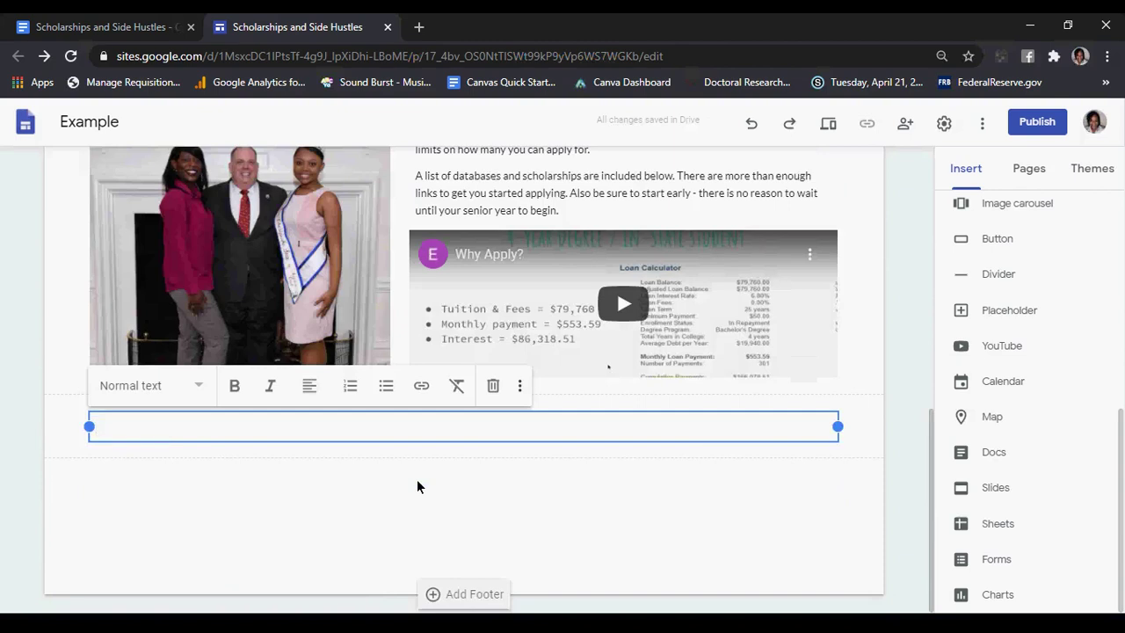
key(ctrl+v)
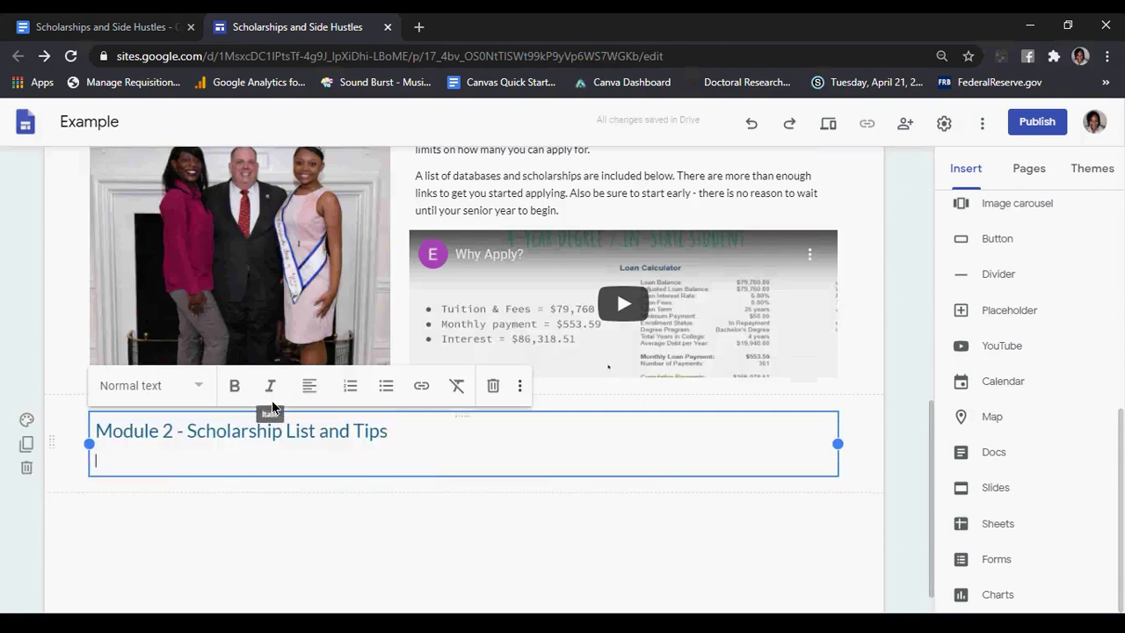
key(BackSpace)
Apply the Title style to the Module 2 heading and center it like the Module 1 heading
click(120, 384)
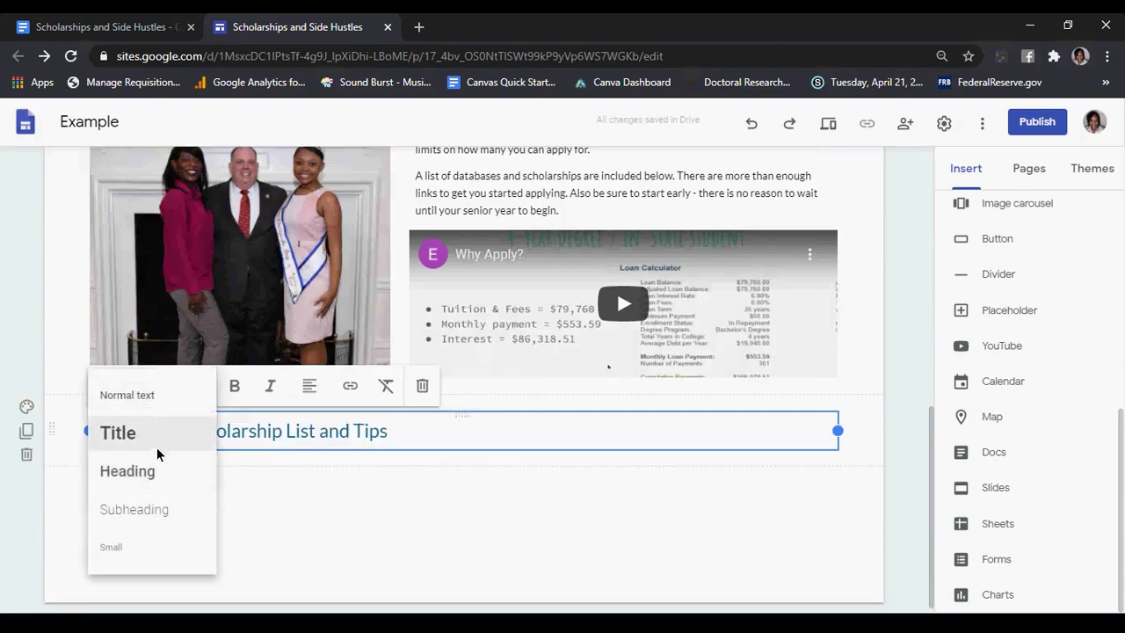
click(174, 468)
click(192, 388)
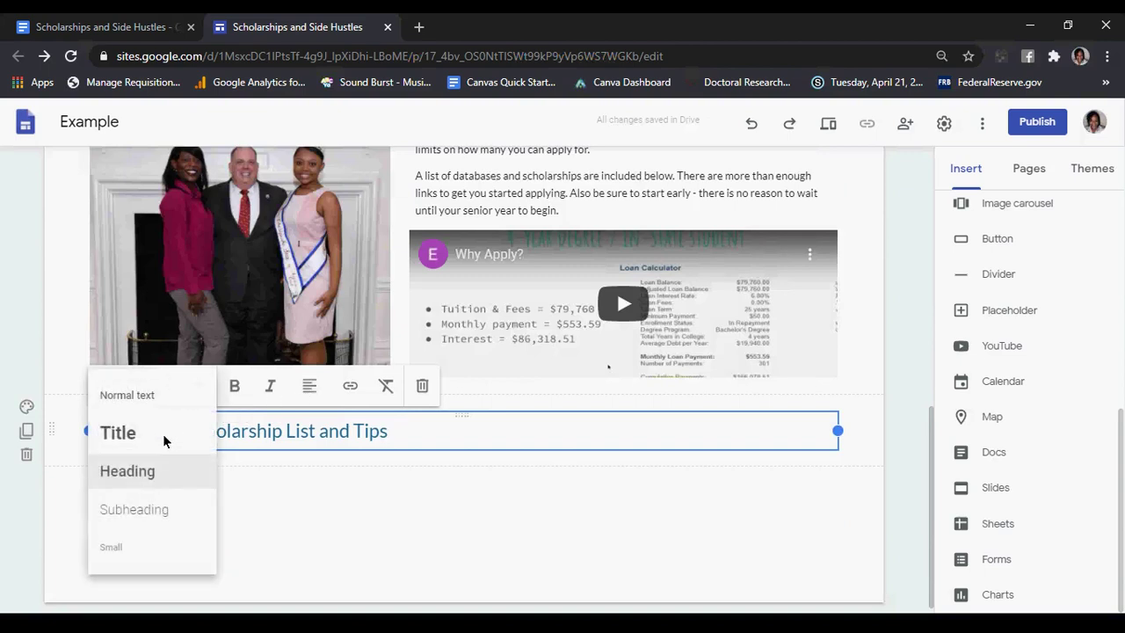
click(159, 431)
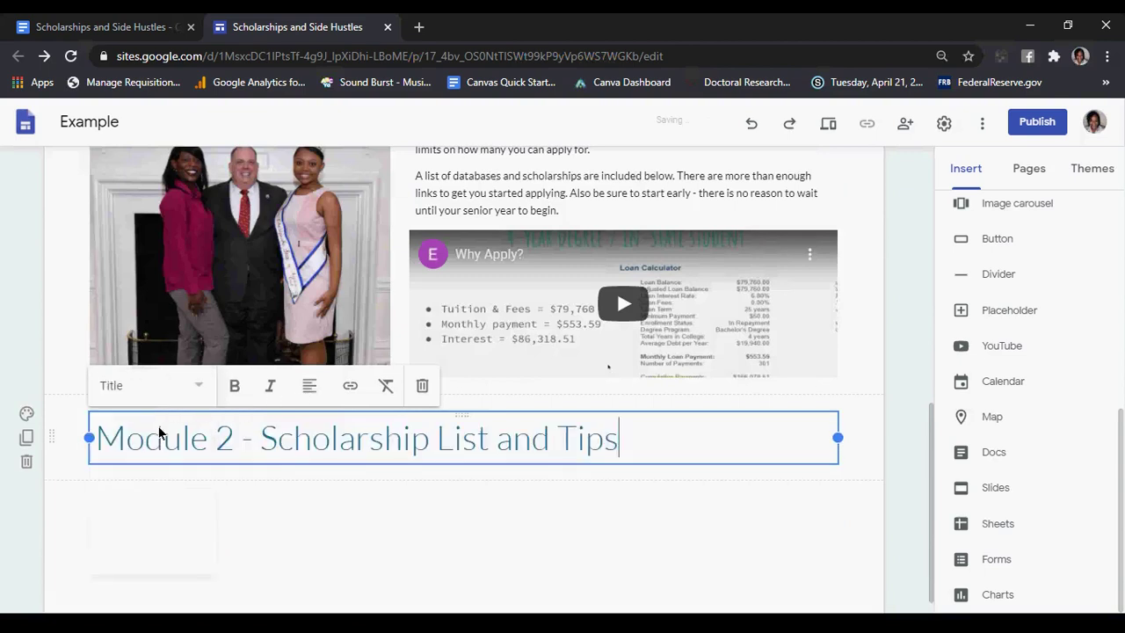
click(320, 387)
click(315, 432)
scroll(485, 424, up, 5)
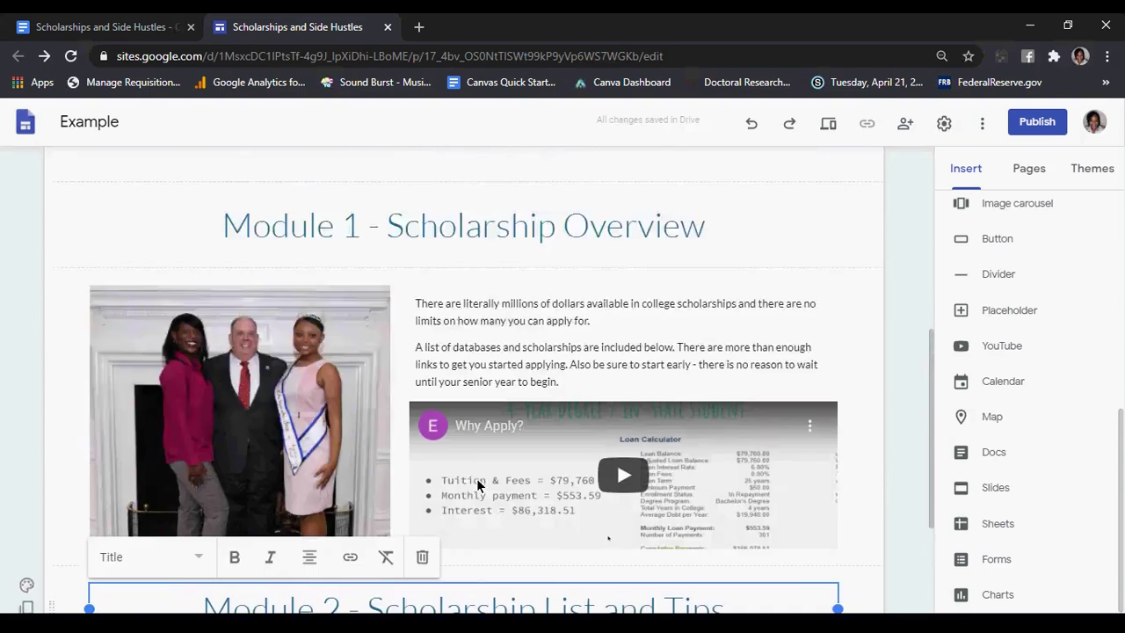
scroll(485, 424, down, 5)
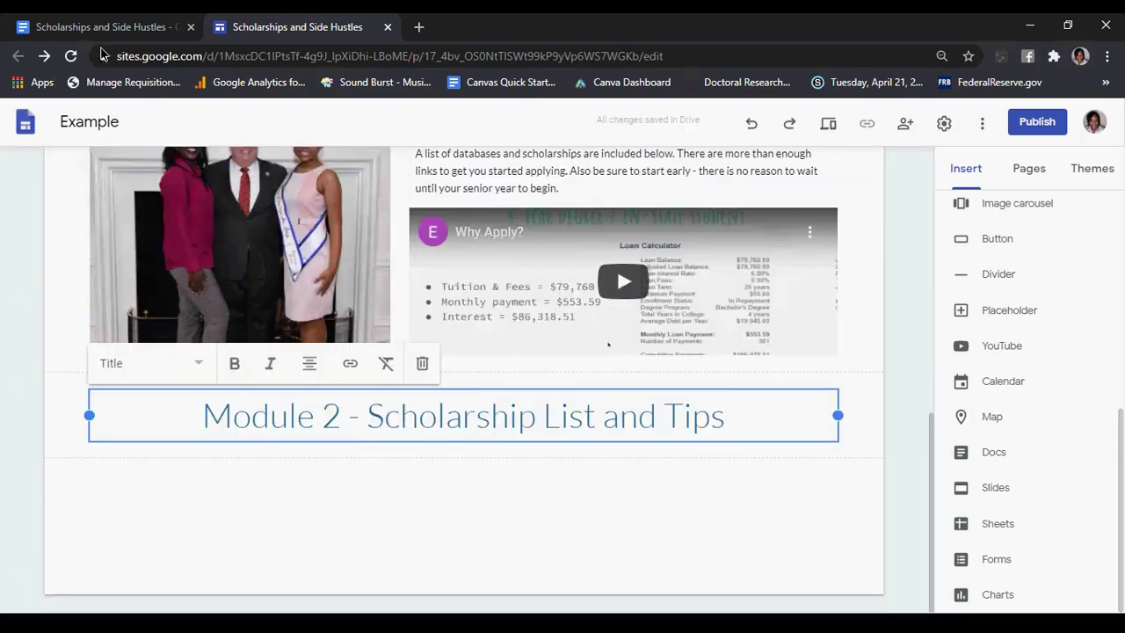
Switch to the Google Docs document and copy the paragraph under the Module 2 heading
click(104, 27)
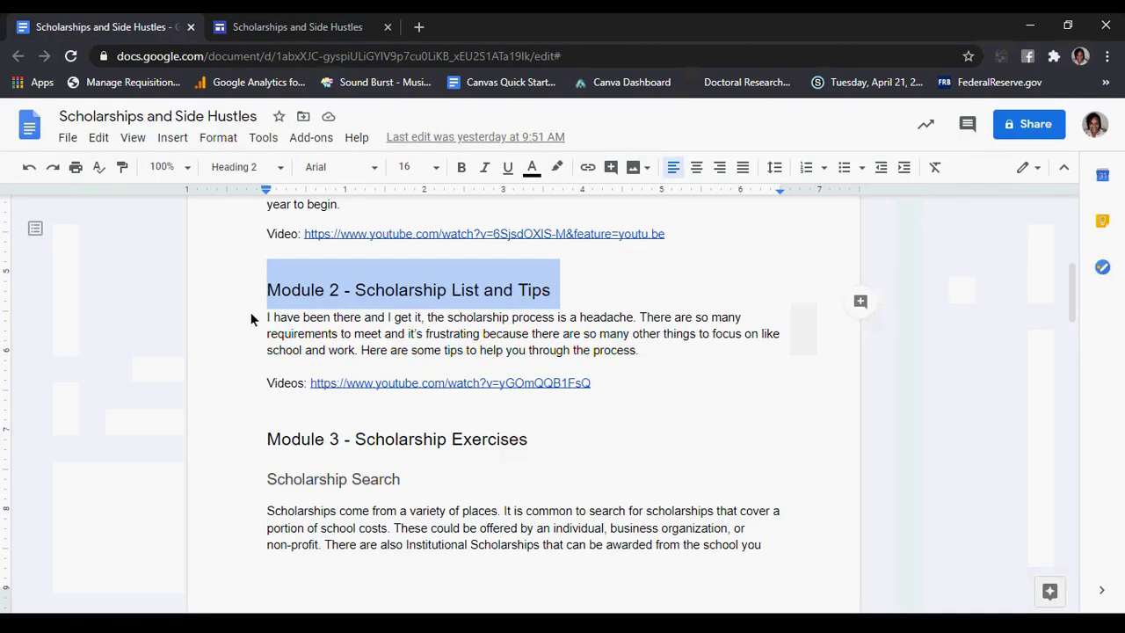
drag(265, 318, 580, 356)
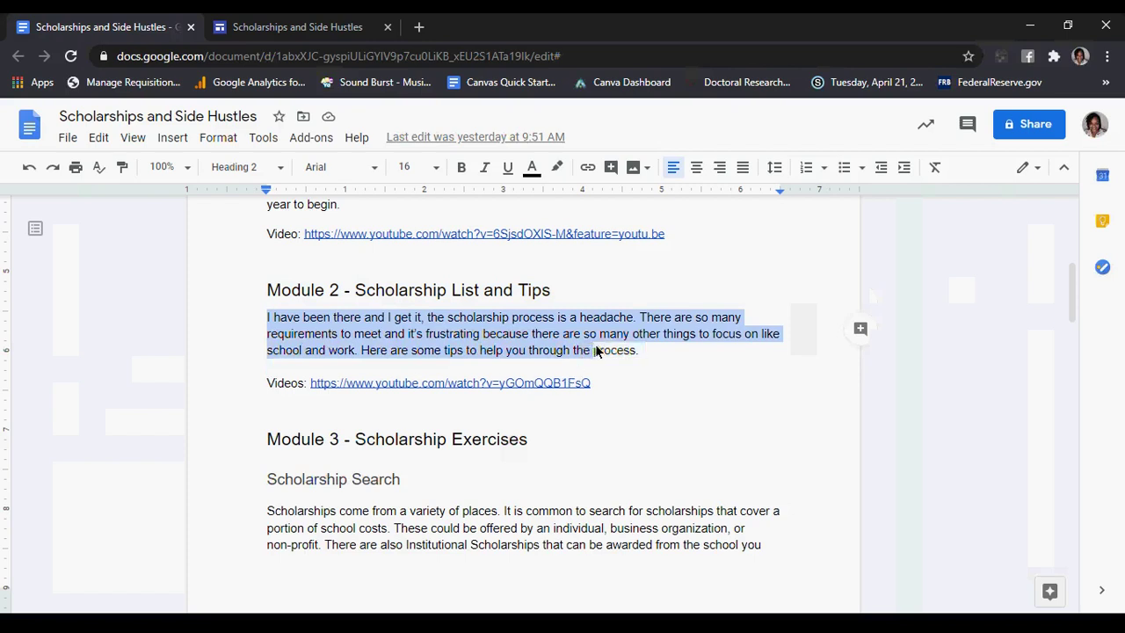
right_click(552, 347)
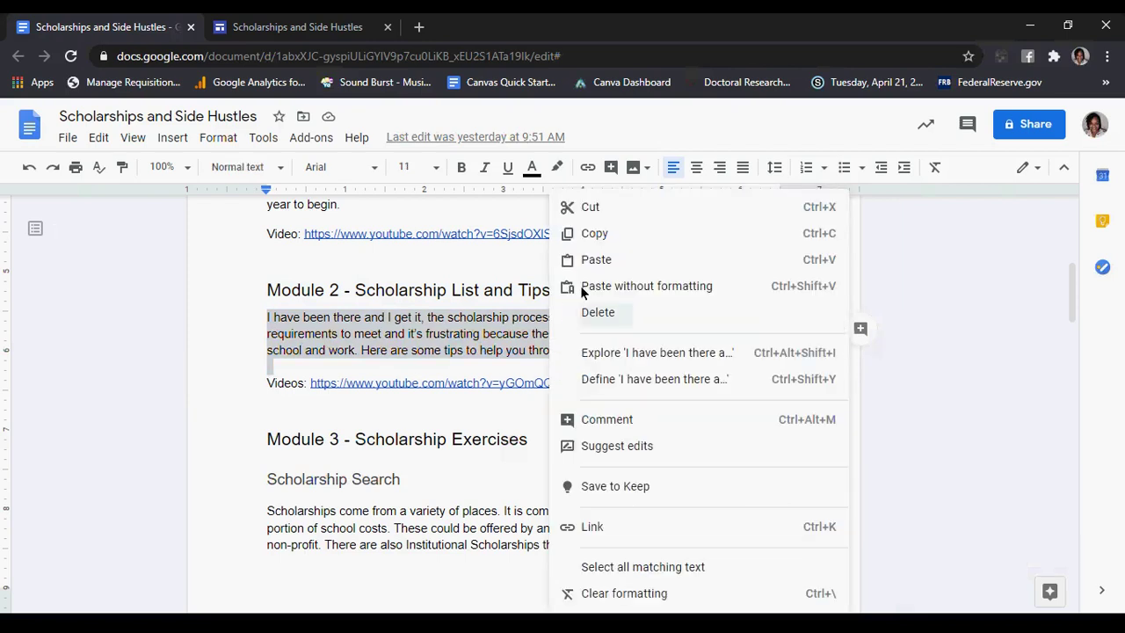
click(595, 233)
In Google Sites, paste the copied paragraph into a new text box below the Module 2 heading and remove the trailing blank lines
click(299, 27)
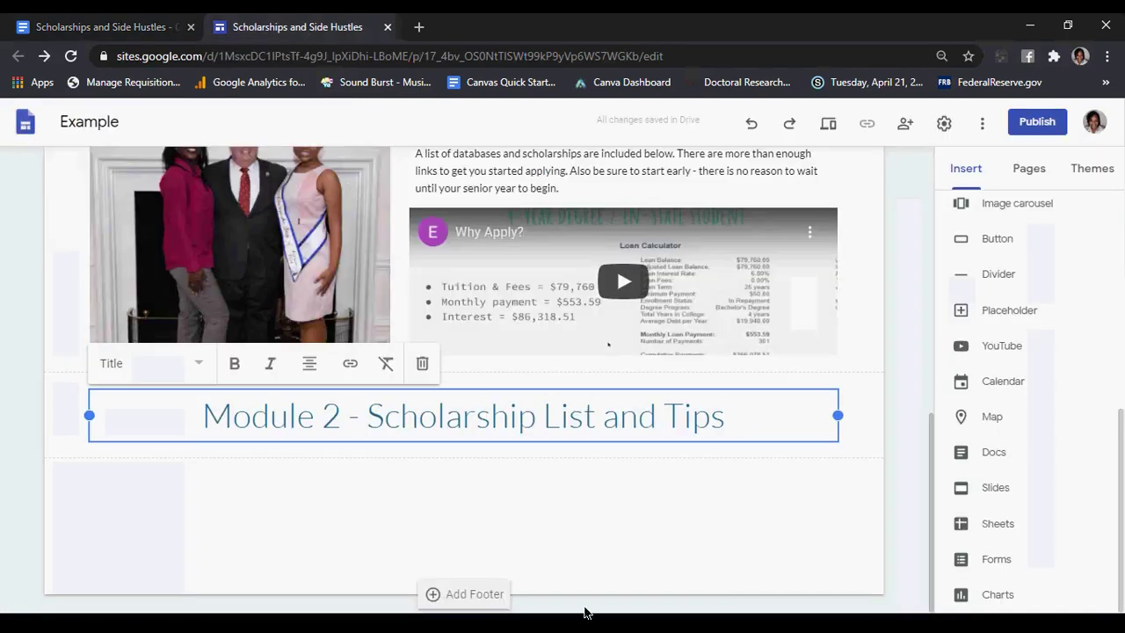
double_click(648, 519)
click(648, 518)
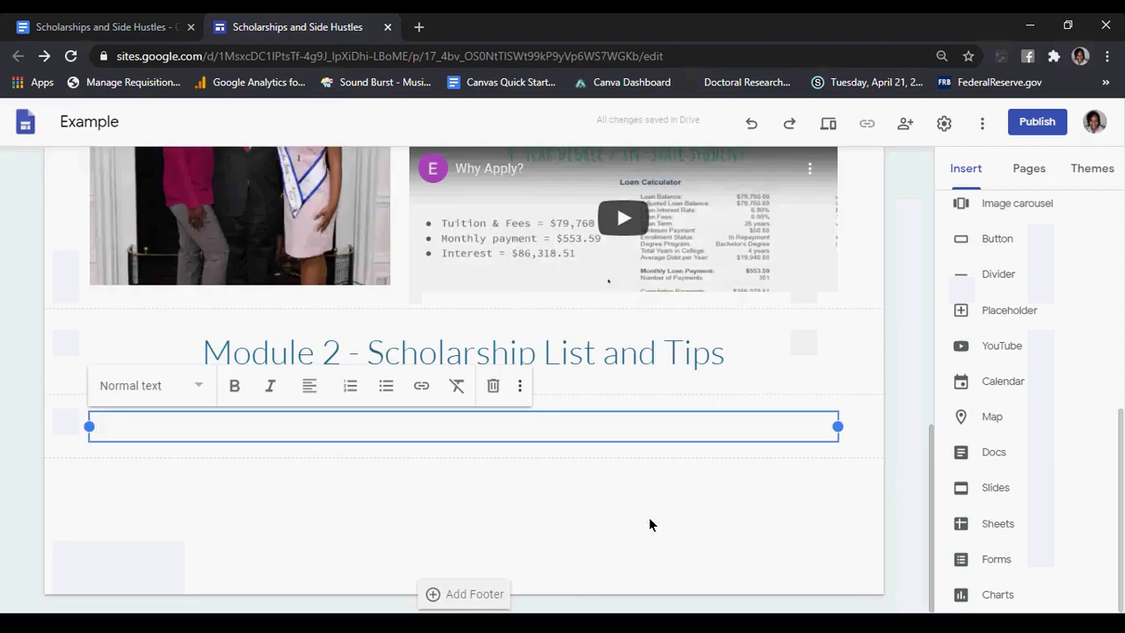
key(ctrl+v)
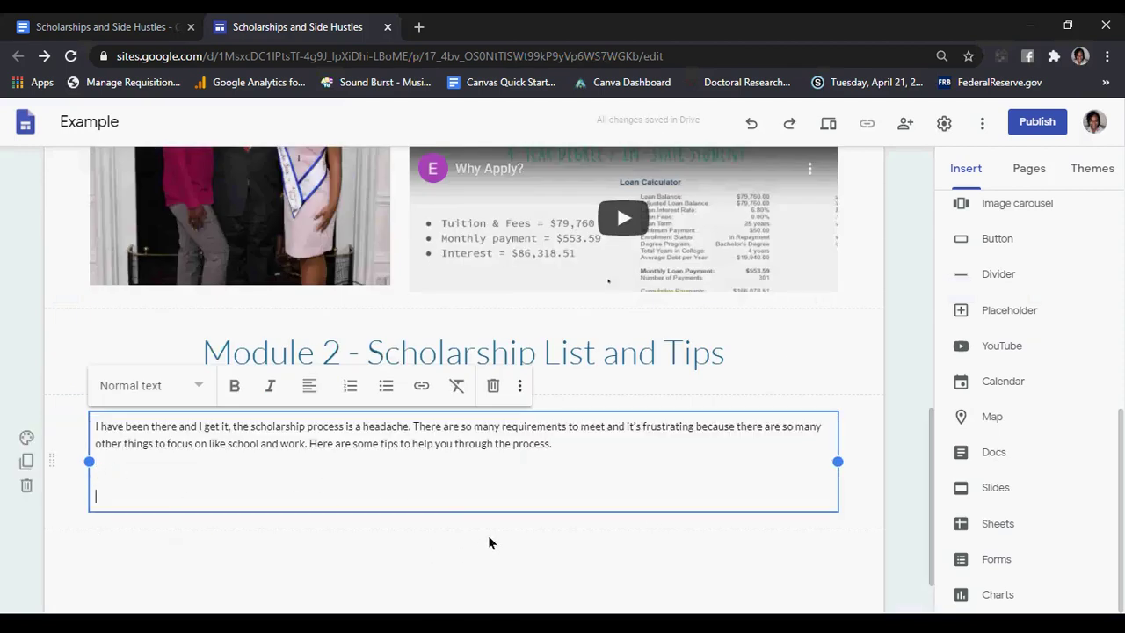
key(BackSpace)
key(BackSpace)
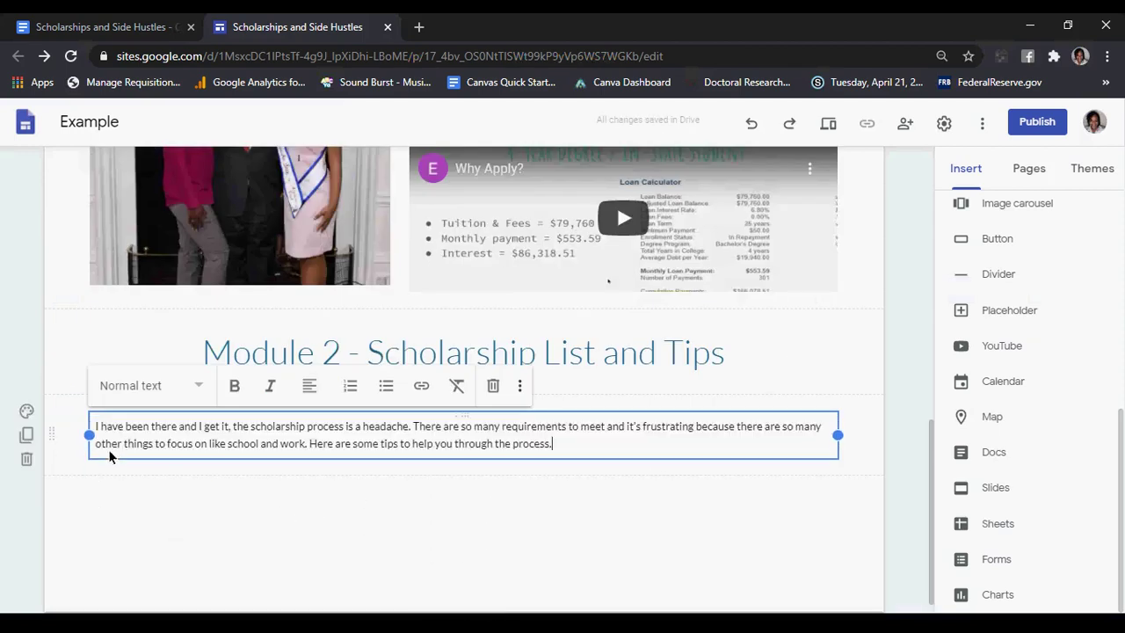
Narrow the Module 2 paragraph's text box to about half the section width and move it to the left half of the section
drag(90, 443, 603, 475)
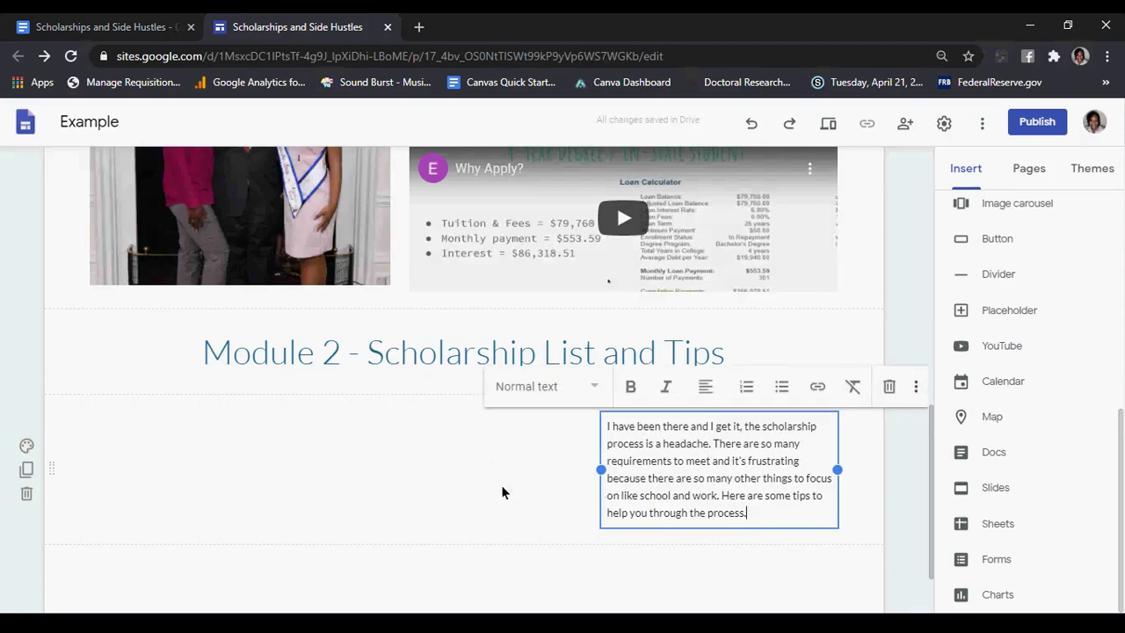
drag(601, 470, 474, 454)
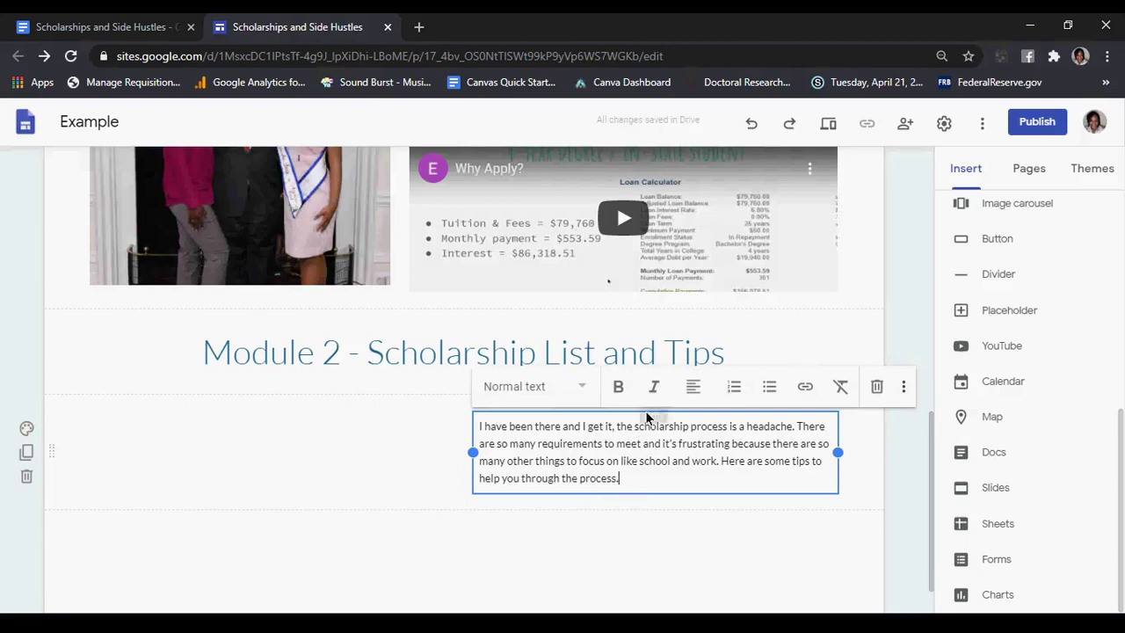
drag(648, 419, 235, 426)
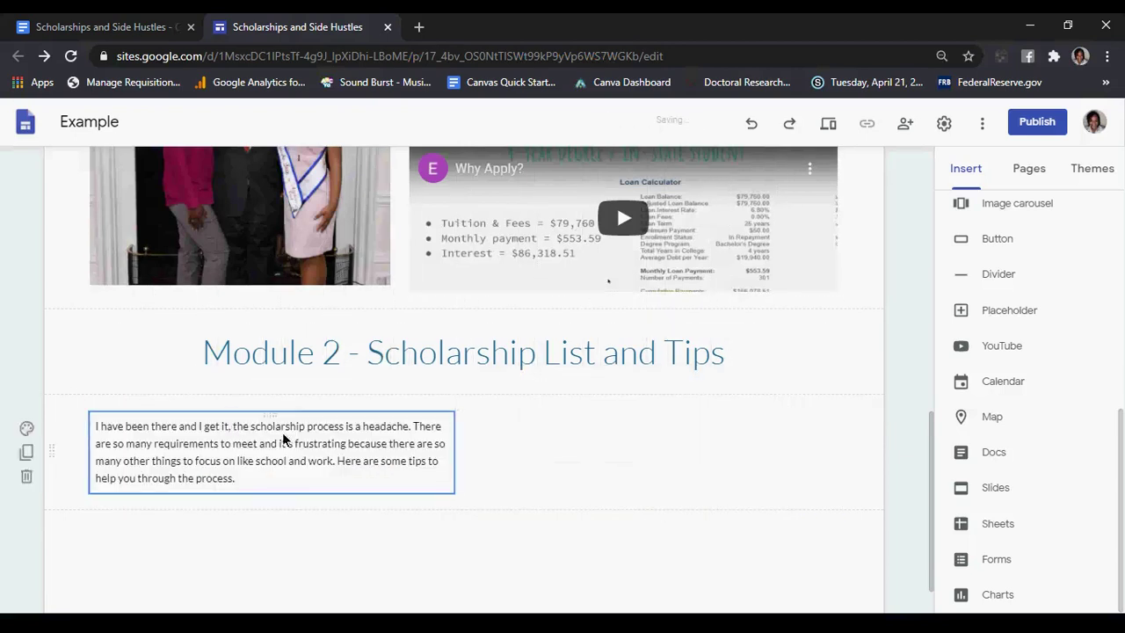
Apply the Subheading style to the Module 2 paragraph
click(197, 391)
click(165, 514)
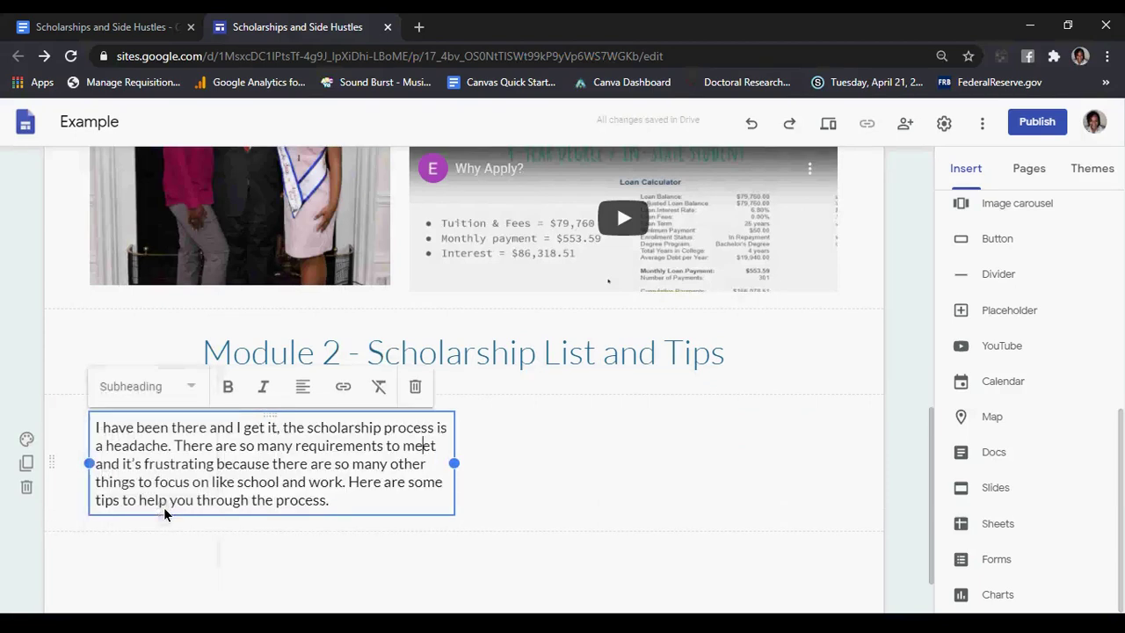
click(512, 462)
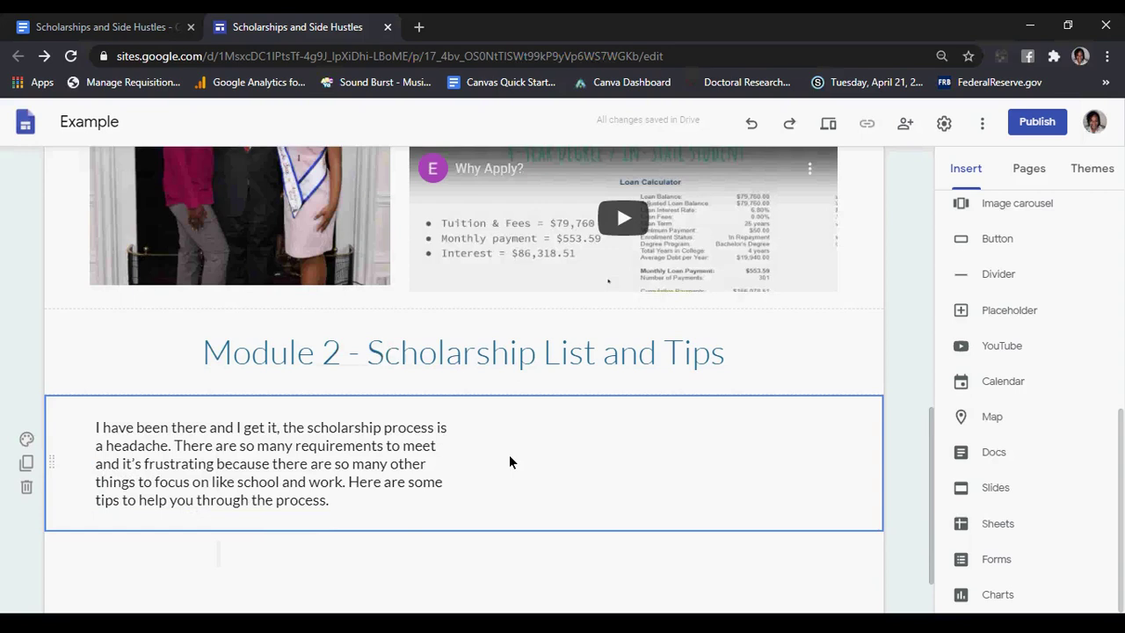
Switch to the Google Docs document and copy the YouTube video link under the Module 2 paragraph
click(50, 35)
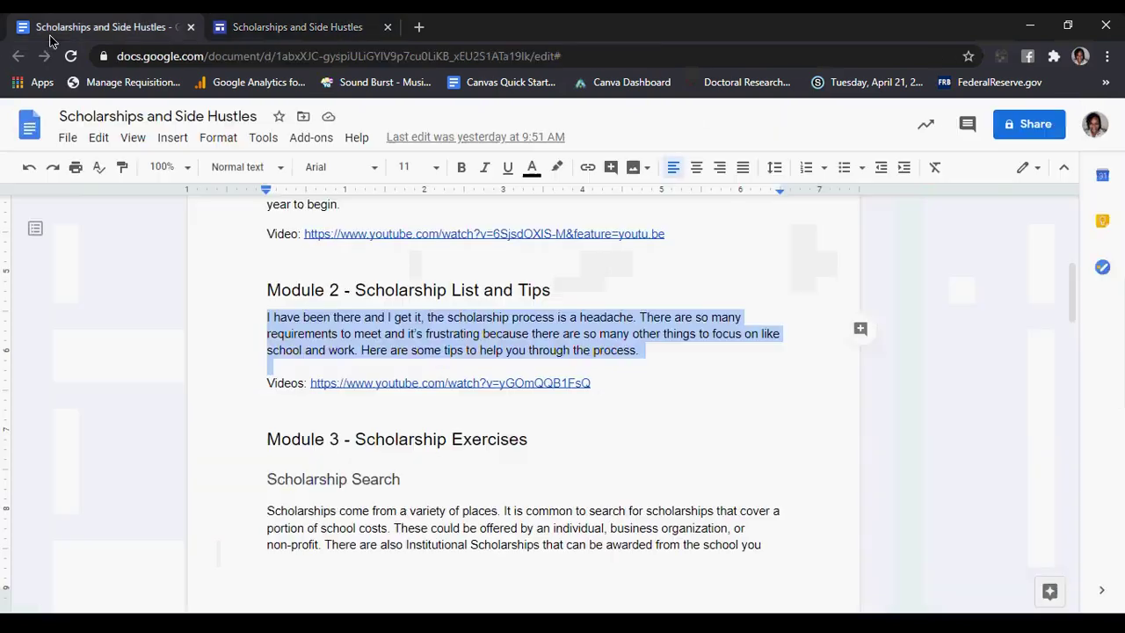
click(434, 382)
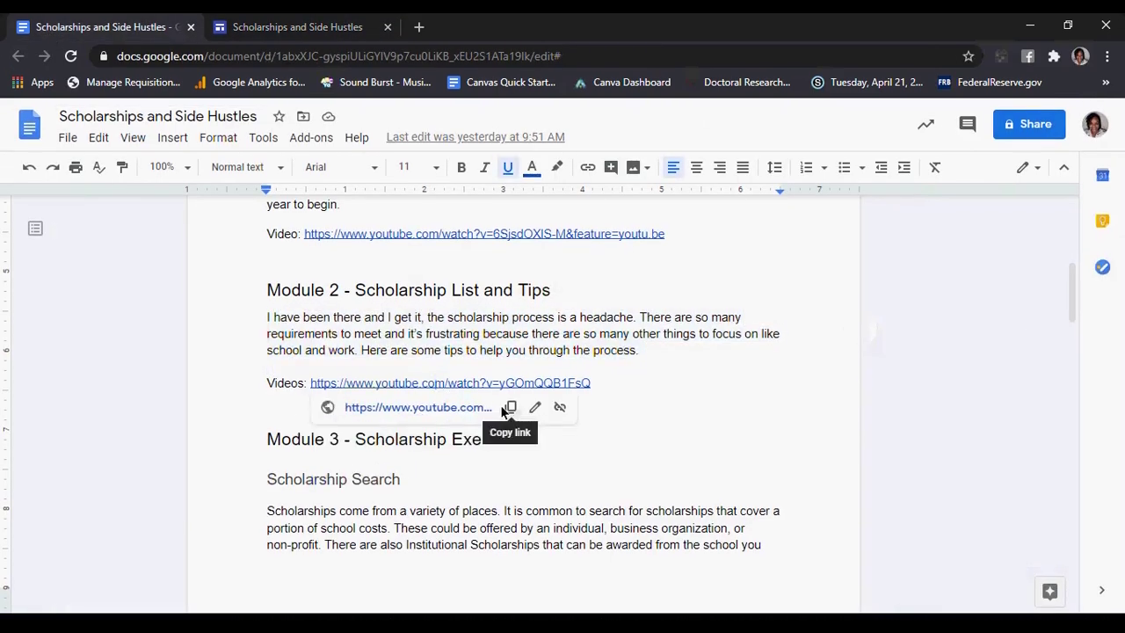
click(509, 408)
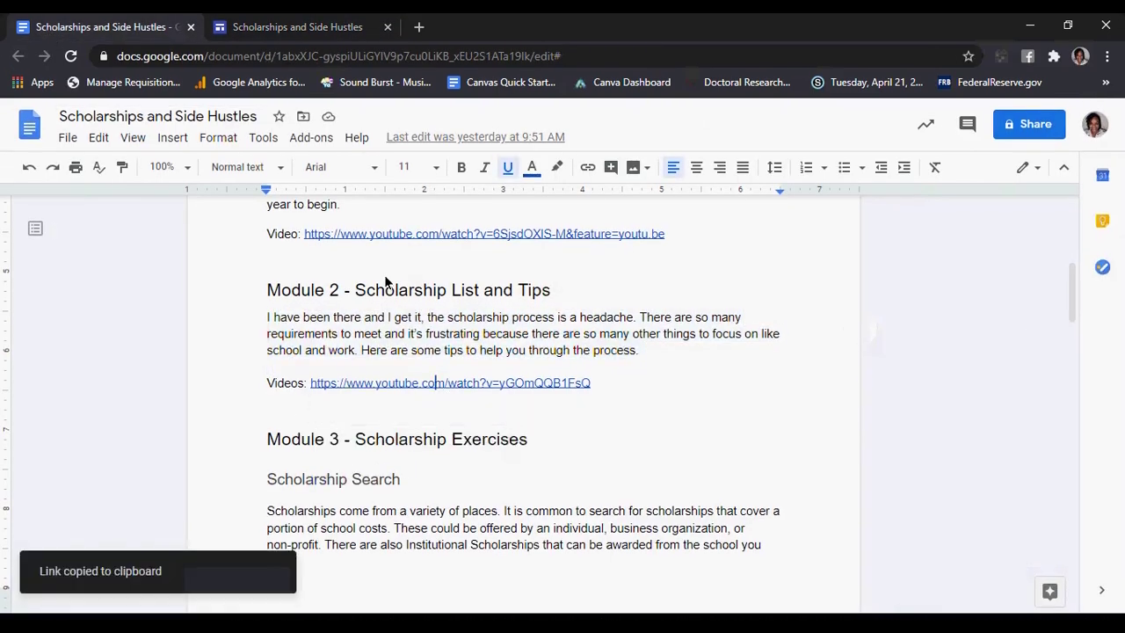
In Google Sites, embed the copied YouTube video by URL beside the Module 2 paragraph and shorten its frame to trim the black bars
click(308, 28)
double_click(587, 442)
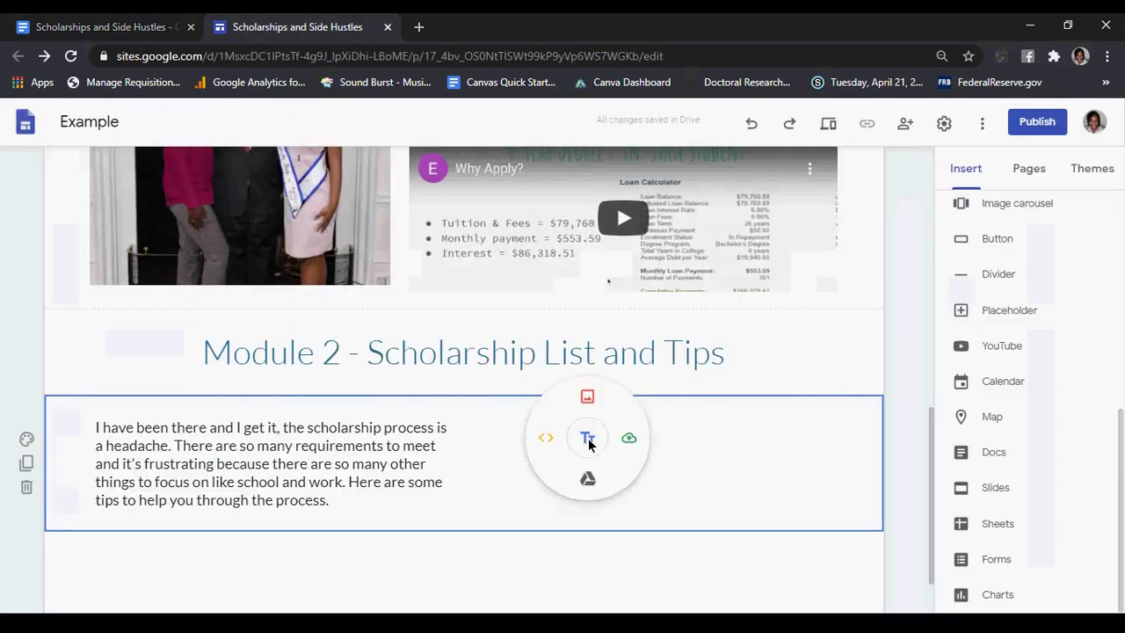
click(547, 442)
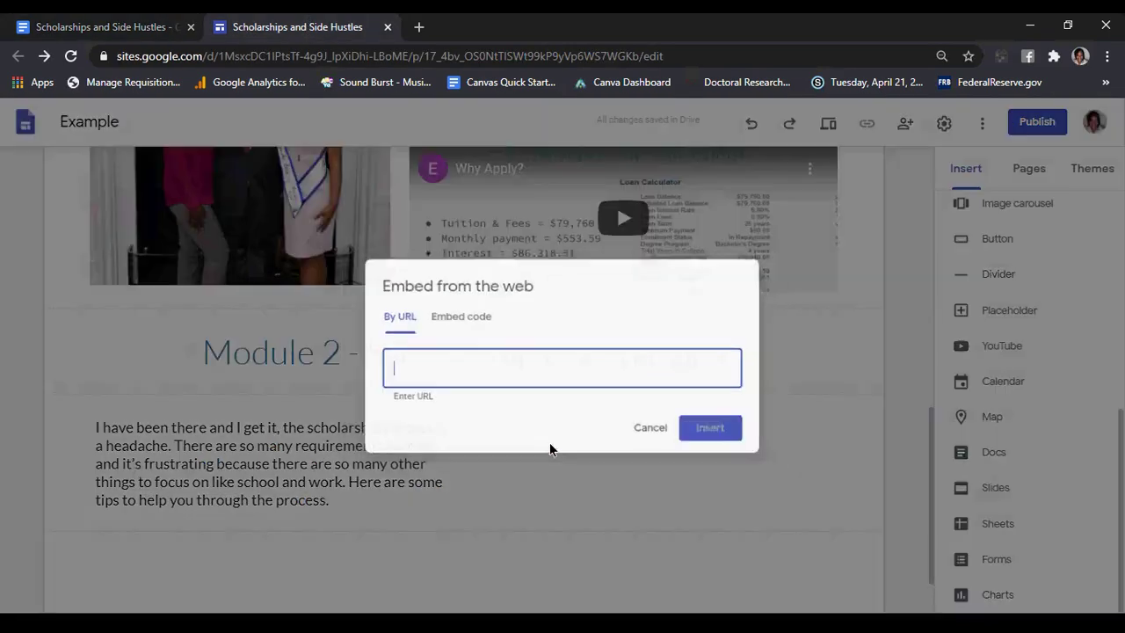
key(ctrl+v)
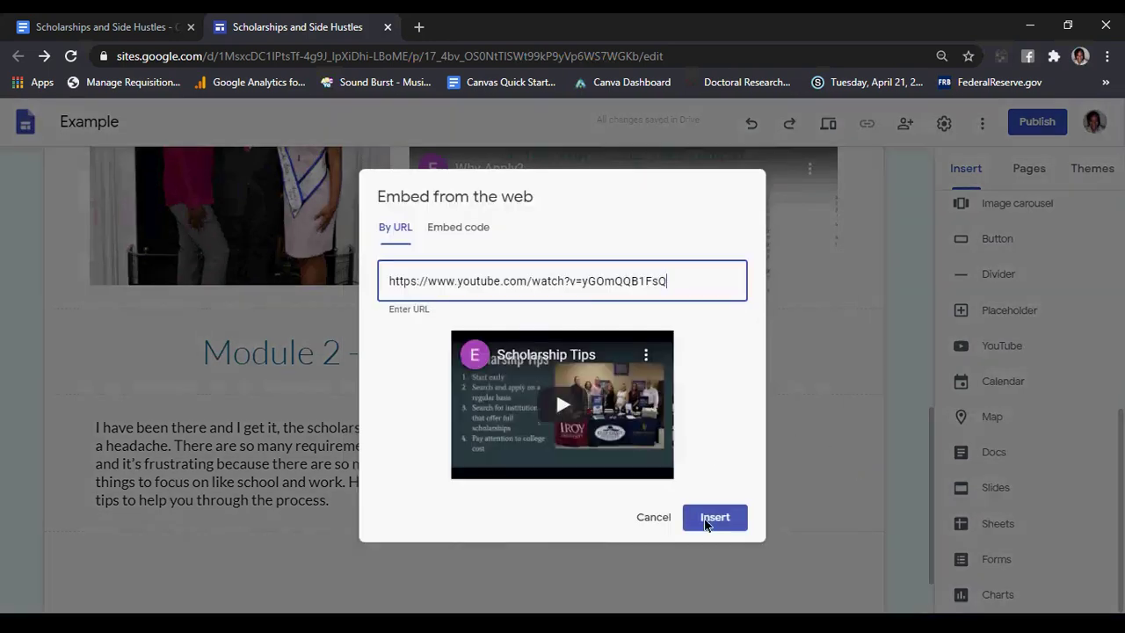
click(713, 519)
scroll(621, 489, down, 2)
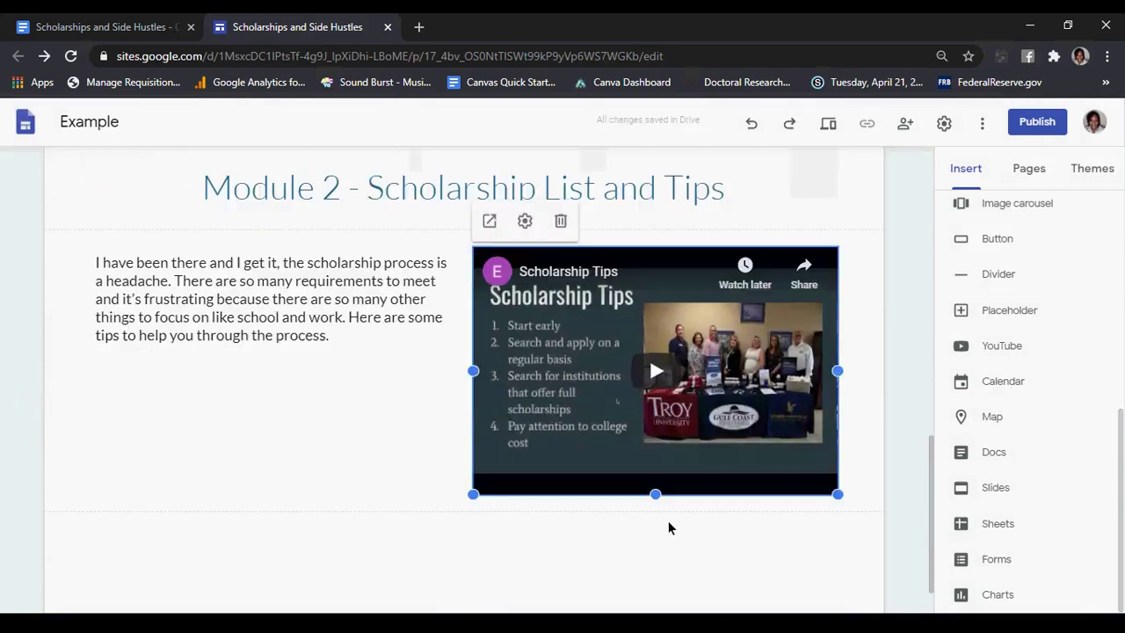
drag(660, 501, 695, 427)
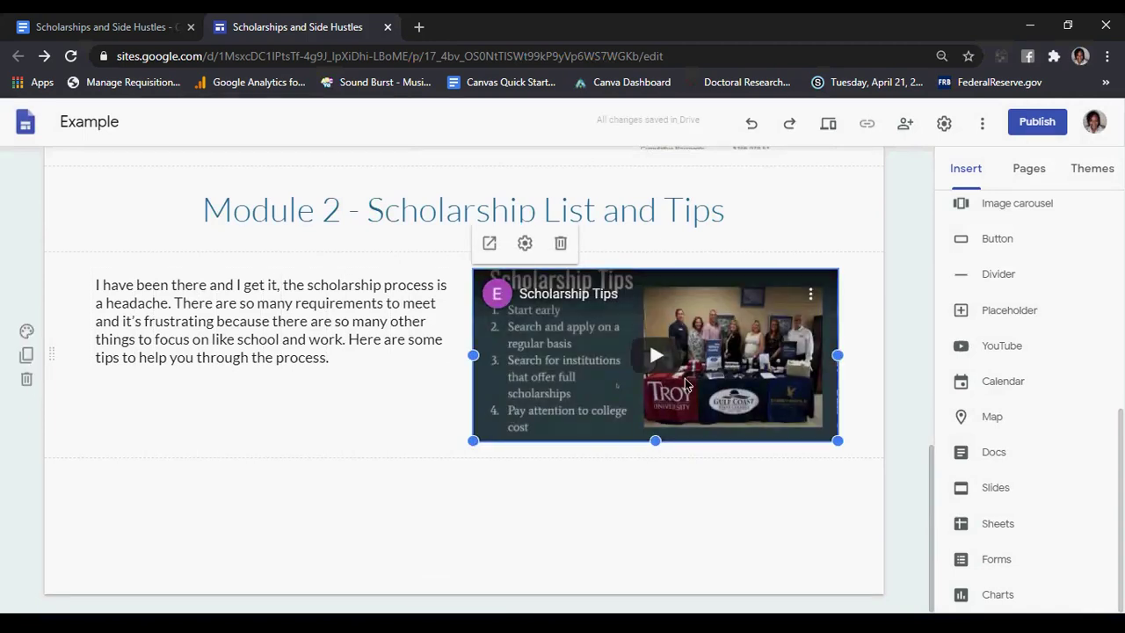
Split the Module 2 text into three paragraphs, breaking before "There are so many requirements" and "Here are some tips"
click(220, 327)
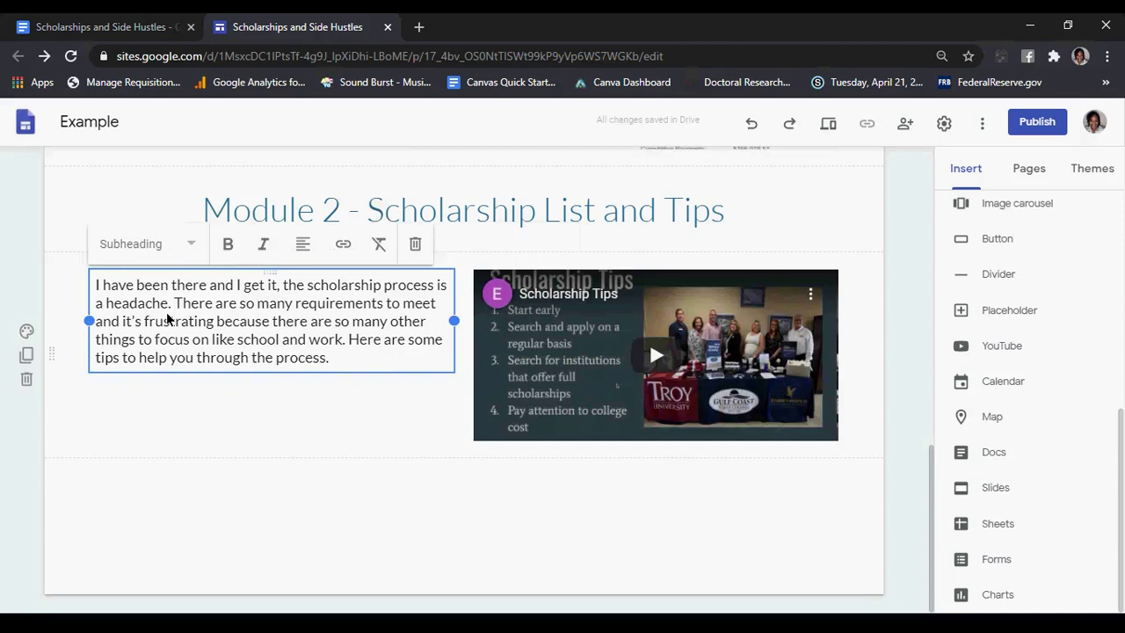
key(Return)
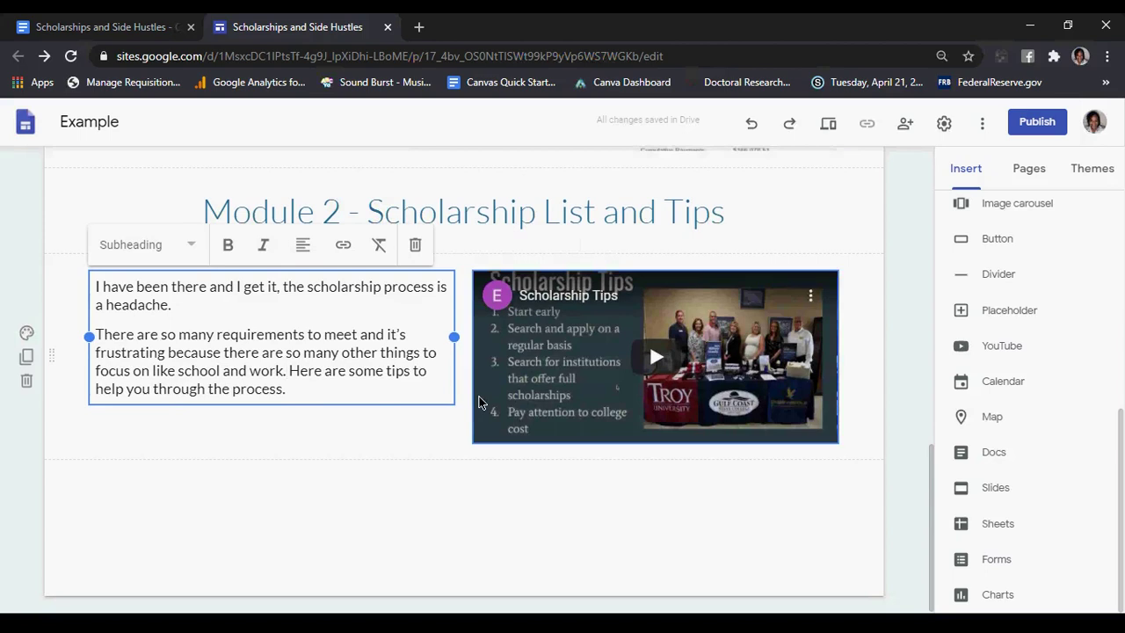
key(Return)
click(415, 486)
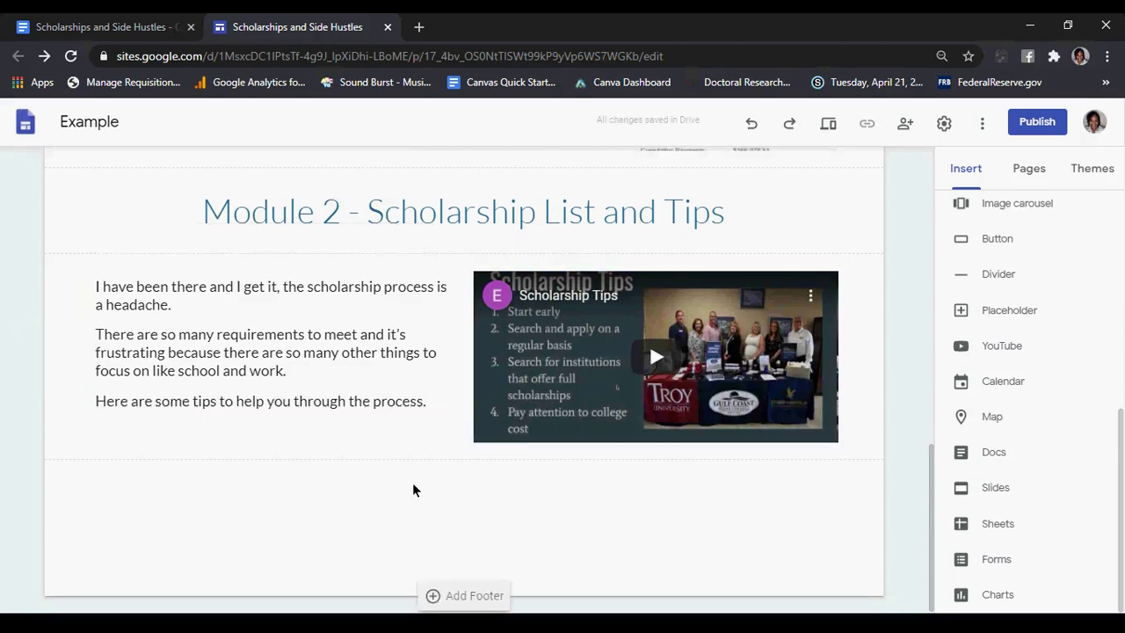
scroll(415, 486, up, 3)
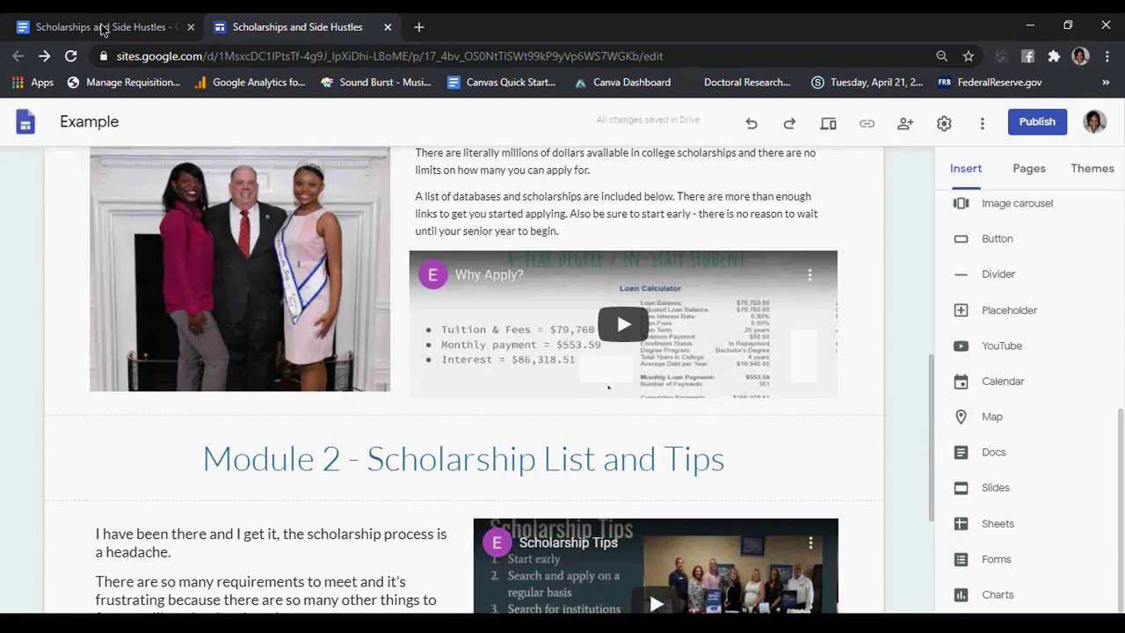
Switch to the Google Docs document and copy the "Module 3 - Scholarship Exercises" heading
click(101, 28)
scroll(456, 397, down, 1)
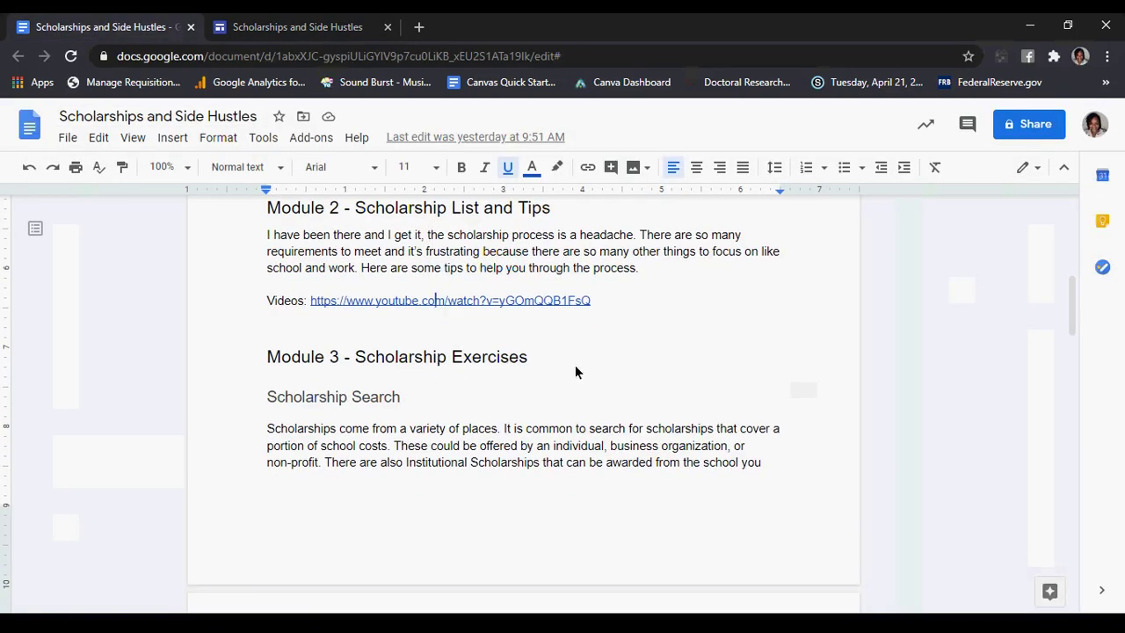
triple_click(312, 352)
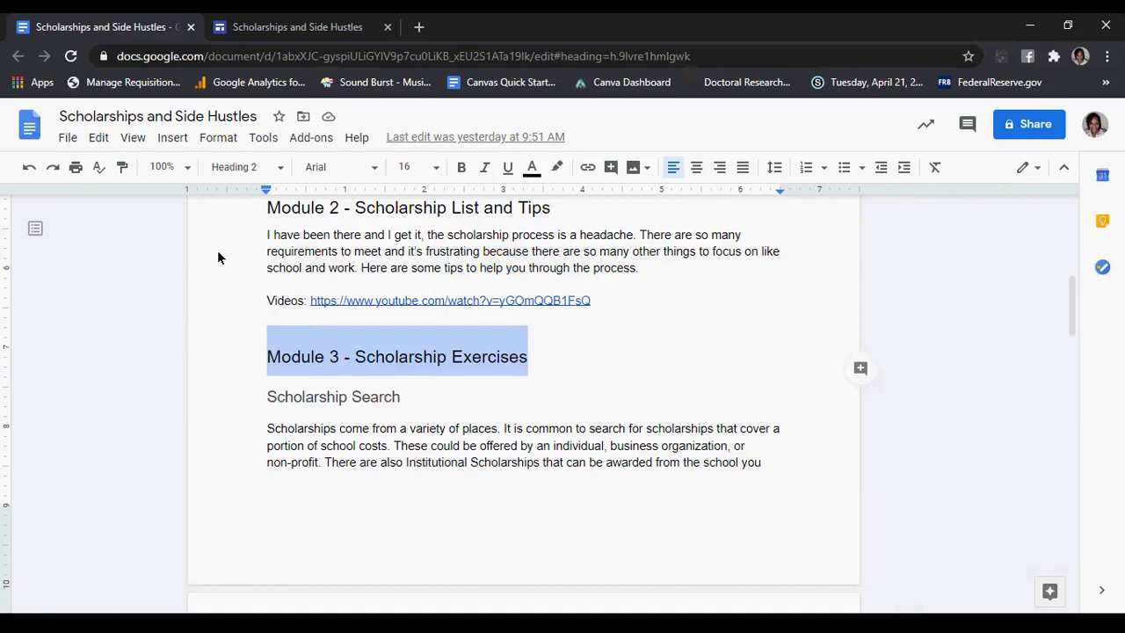
In Google Sites, add a text box below the Module 2 section and paste the copied Module 3 heading into it
click(325, 26)
scroll(623, 509, down, 3)
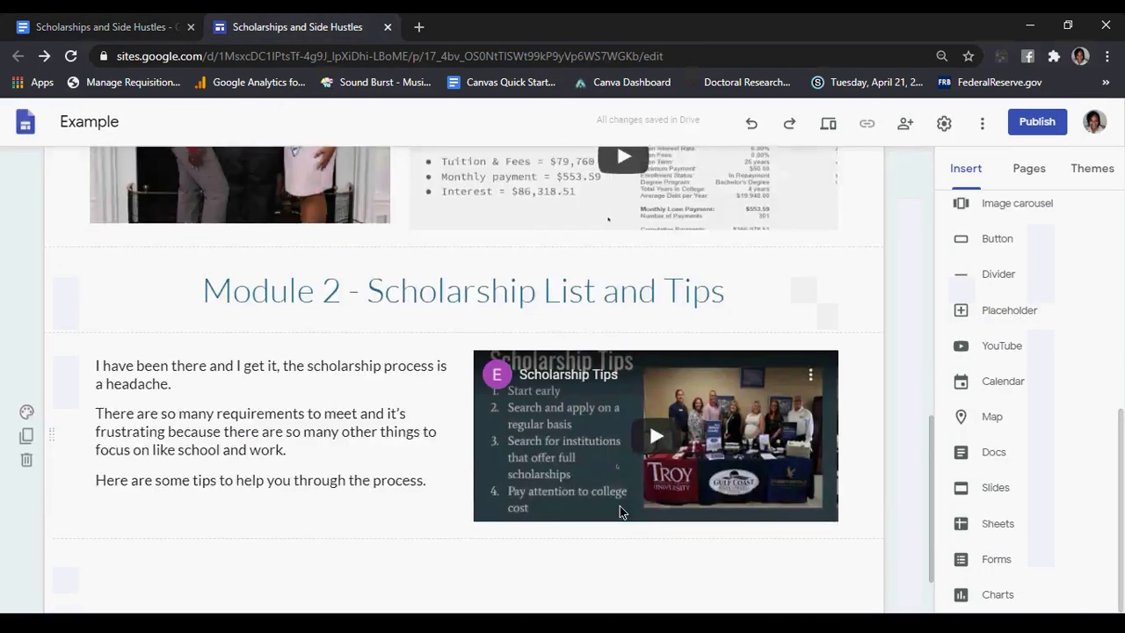
double_click(441, 489)
click(439, 483)
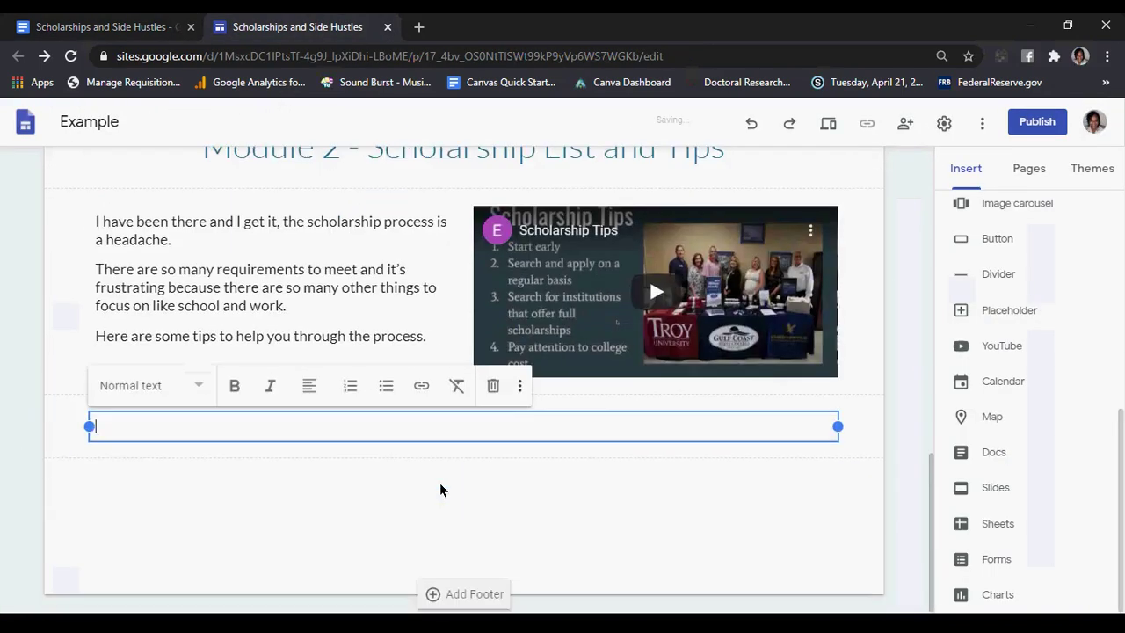
key(ctrl+v)
Apply the Title style to the "Module 3 - Scholarship Exercises" text and centre it
click(192, 387)
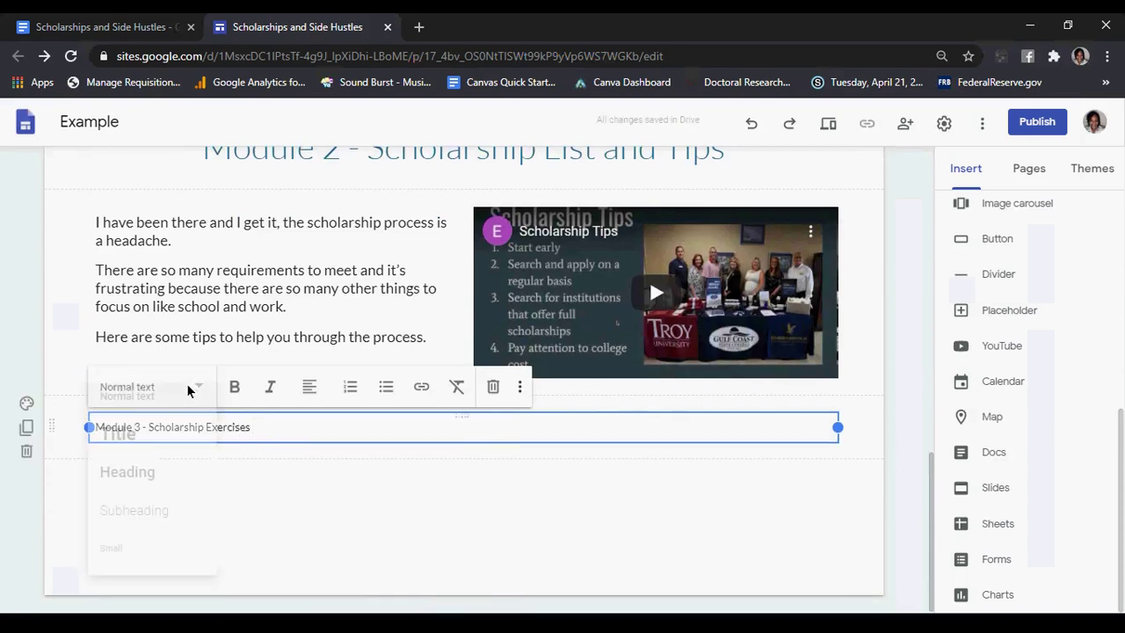
click(173, 446)
click(309, 394)
click(308, 434)
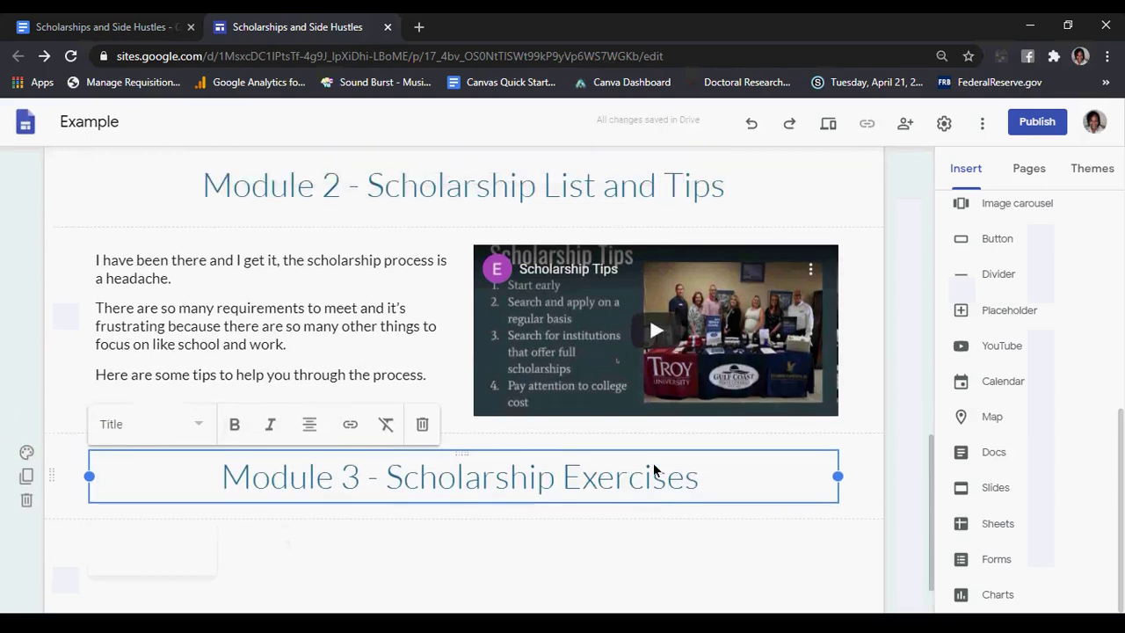
scroll(658, 469, up, 9)
scroll(664, 466, down, 6)
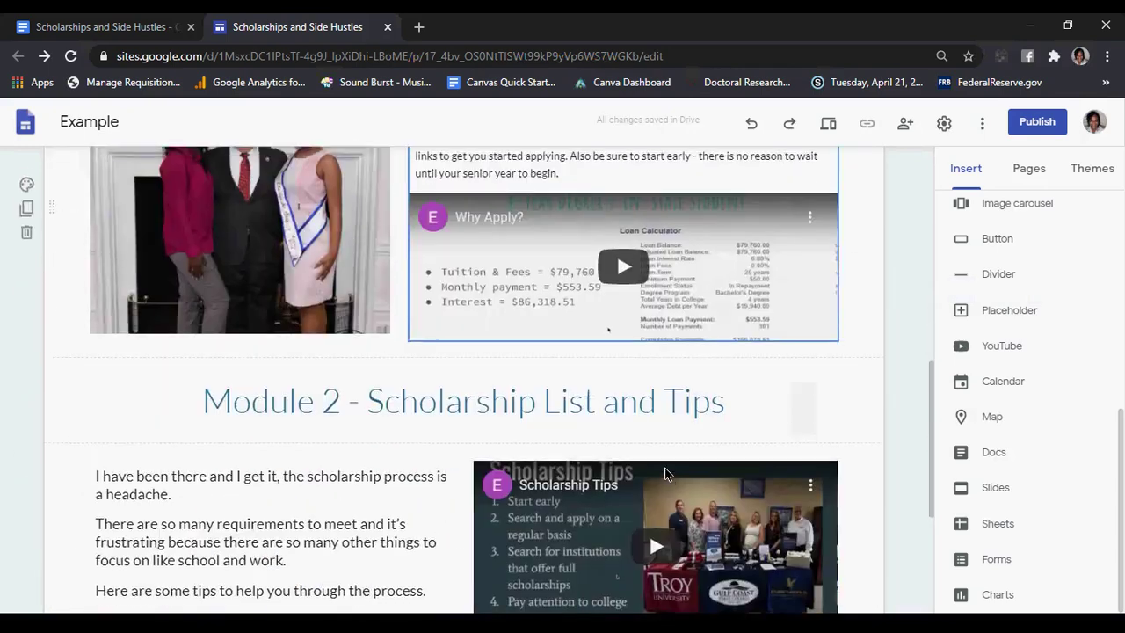
scroll(665, 473, down, 1)
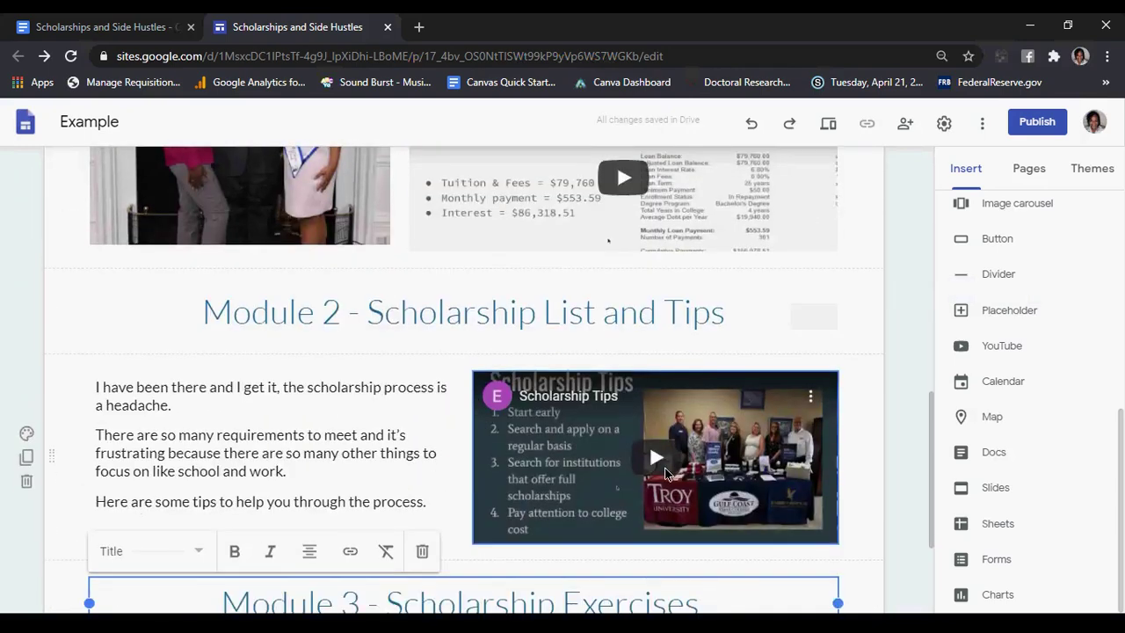
scroll(665, 474, down, 2)
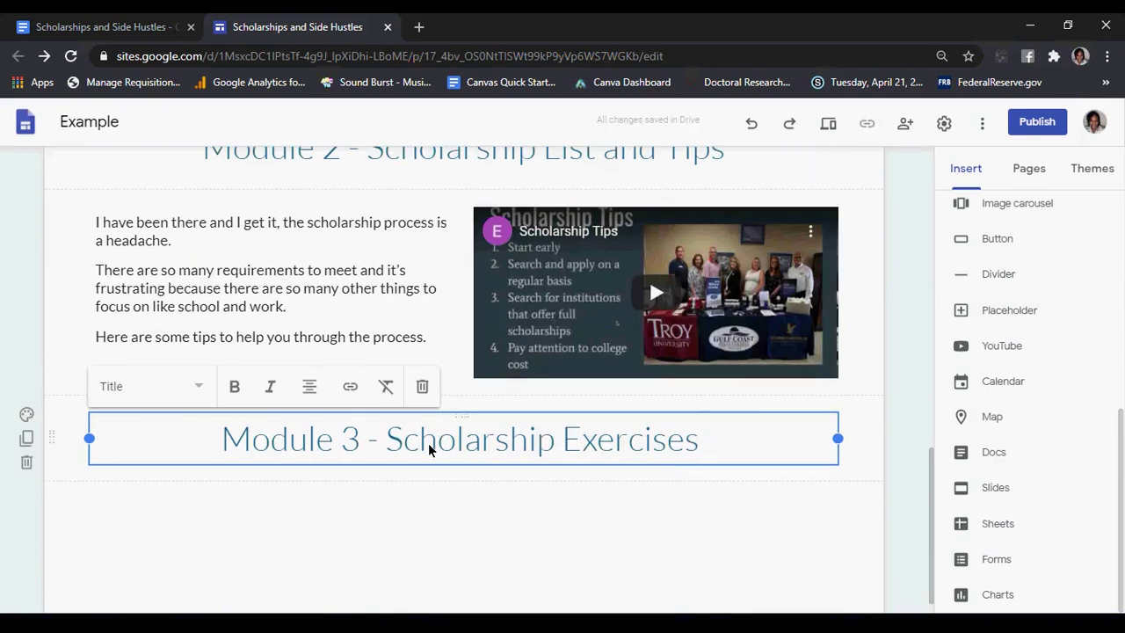
Switch to the Google Docs document and copy the first Scholarship Search paragraph, from "Scholarships come from" through "you are enrolled."
click(124, 27)
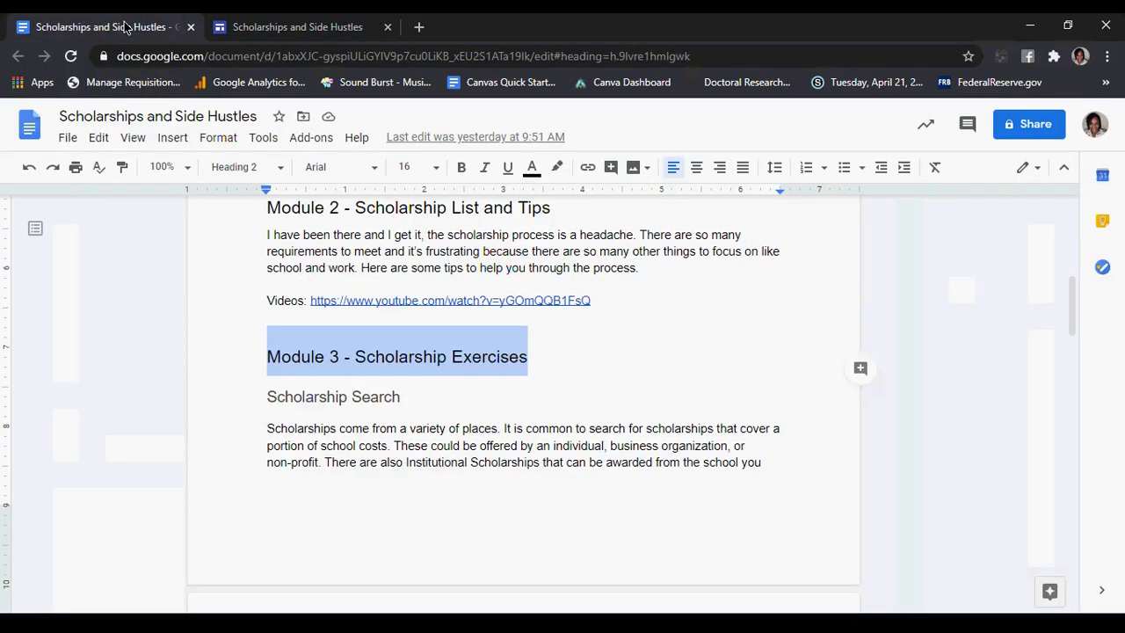
scroll(432, 431, down, 5)
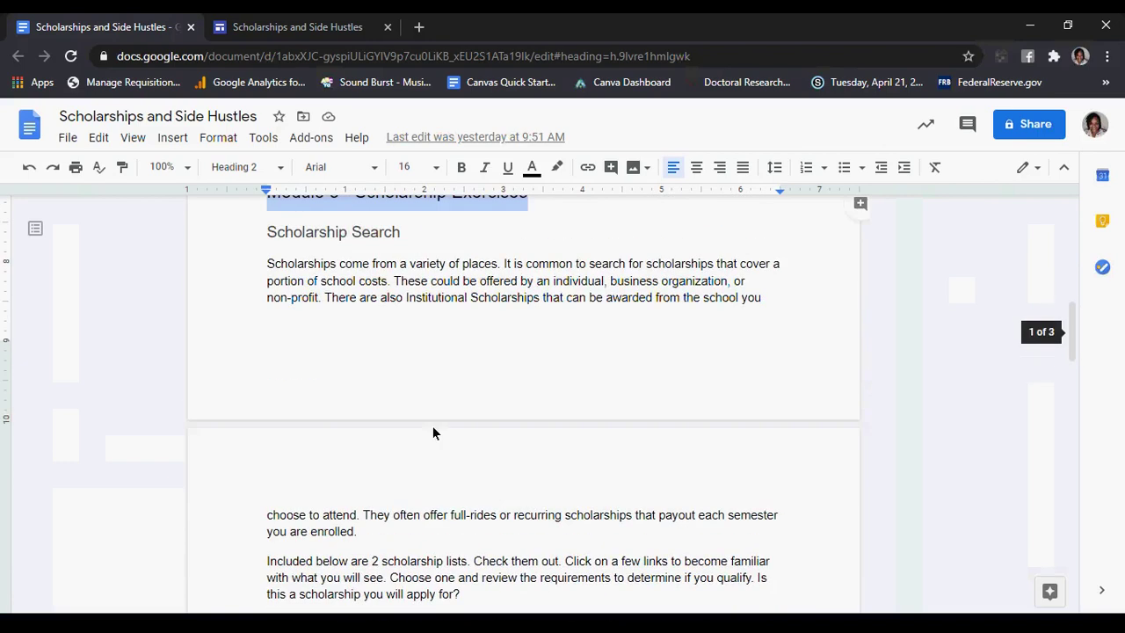
scroll(455, 567, down, 2)
drag(388, 463, 254, 305)
key(ctrl+c)
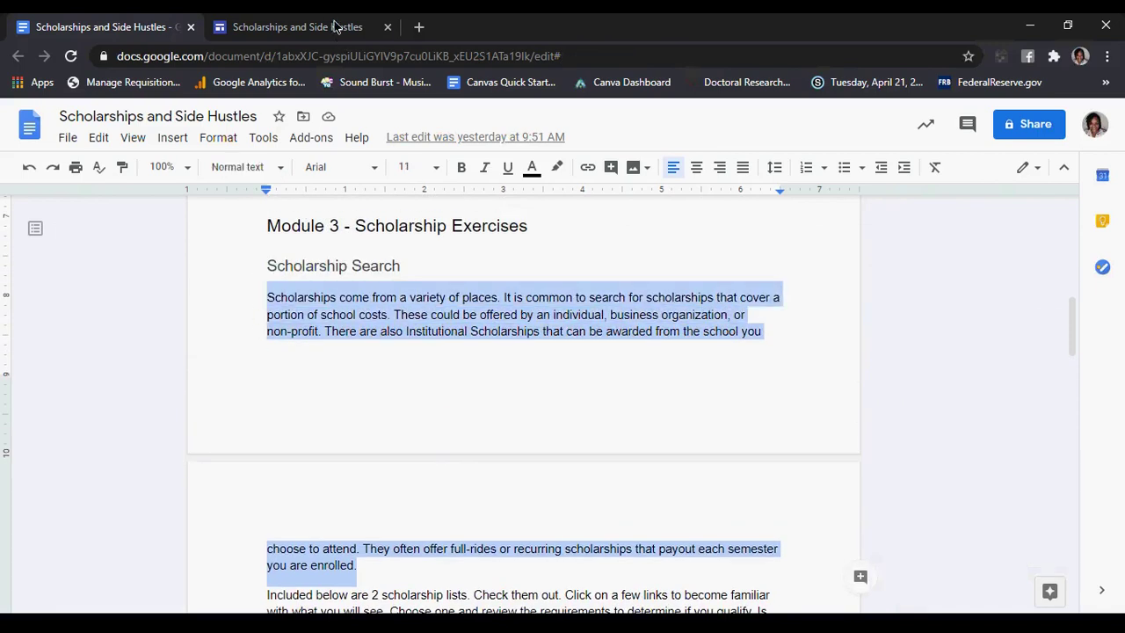
In Google Sites, paste the copied paragraph into a new text box below the Module 3 heading and apply the Subheading style
click(334, 26)
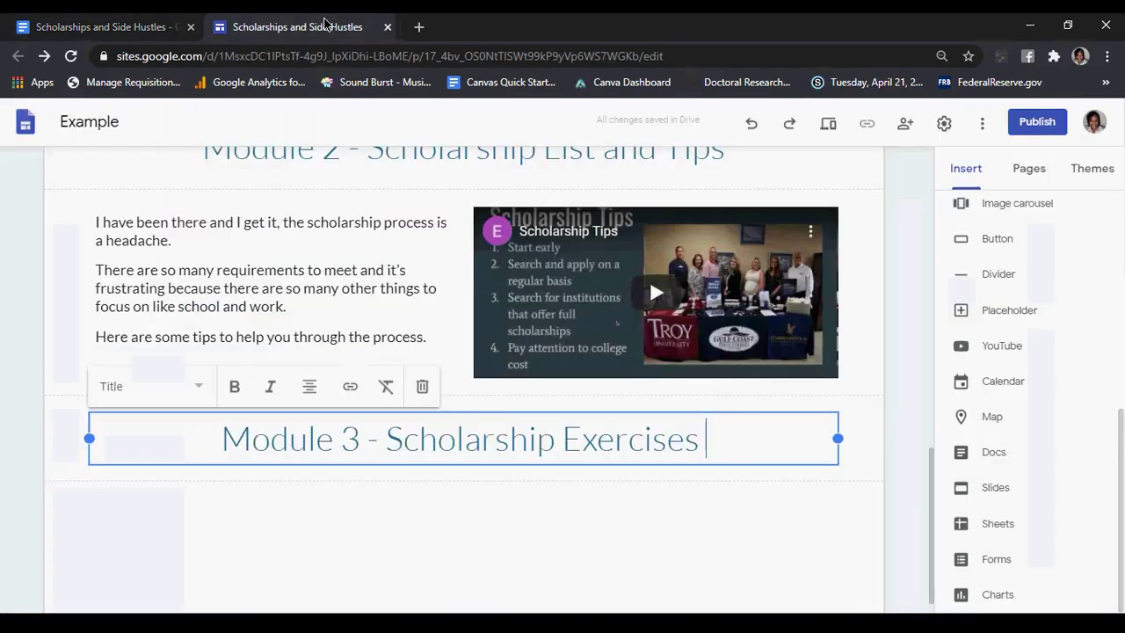
double_click(167, 509)
click(167, 508)
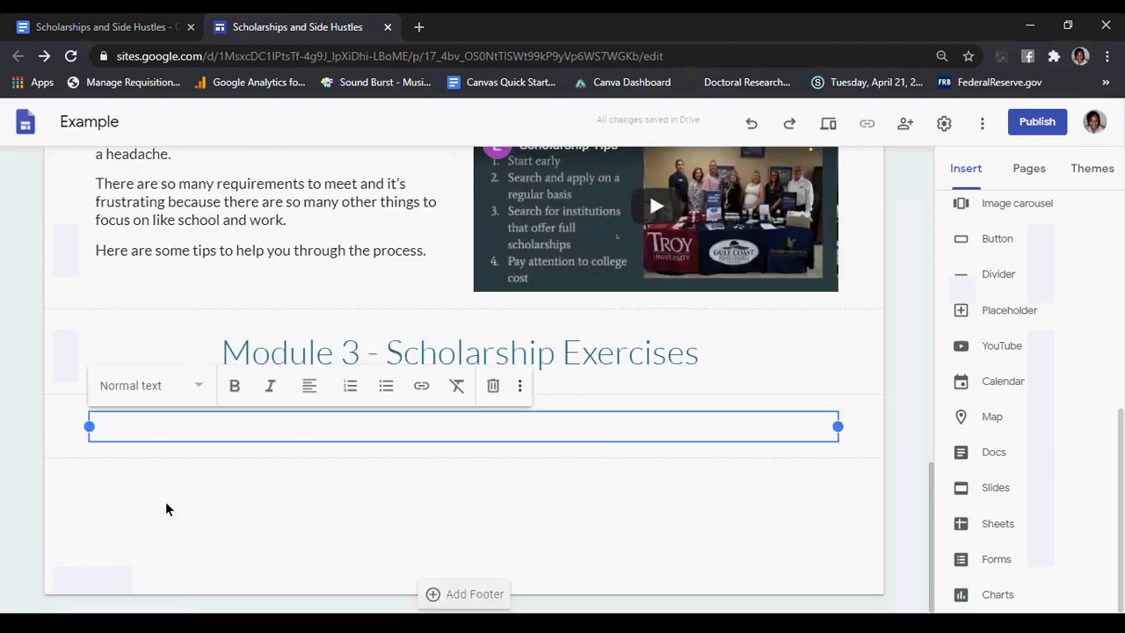
key(ctrl+v)
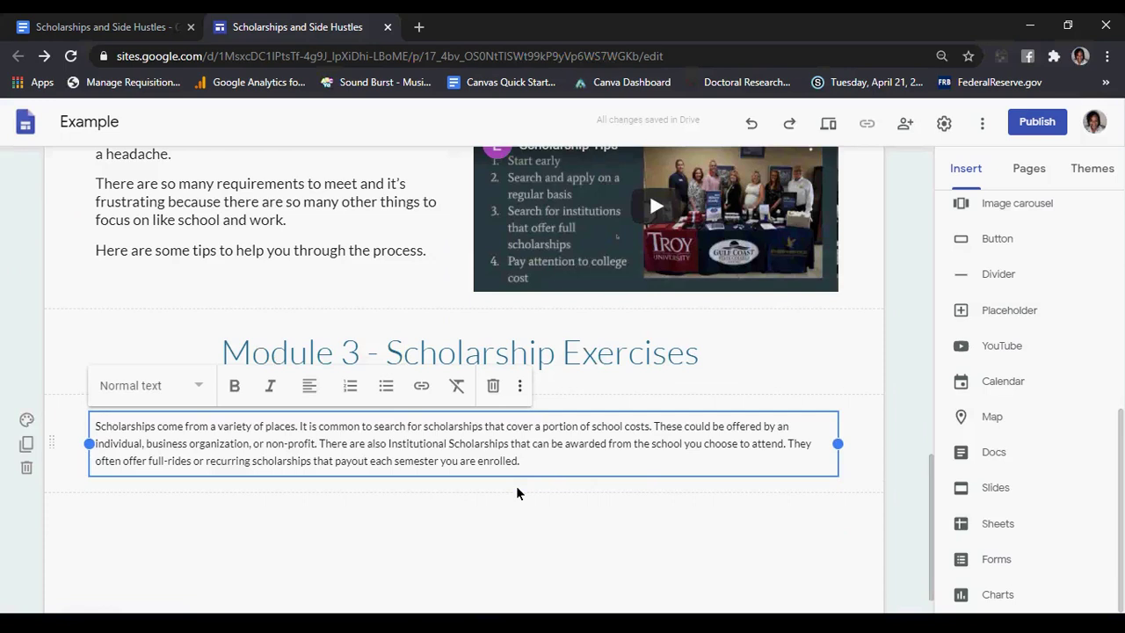
click(136, 389)
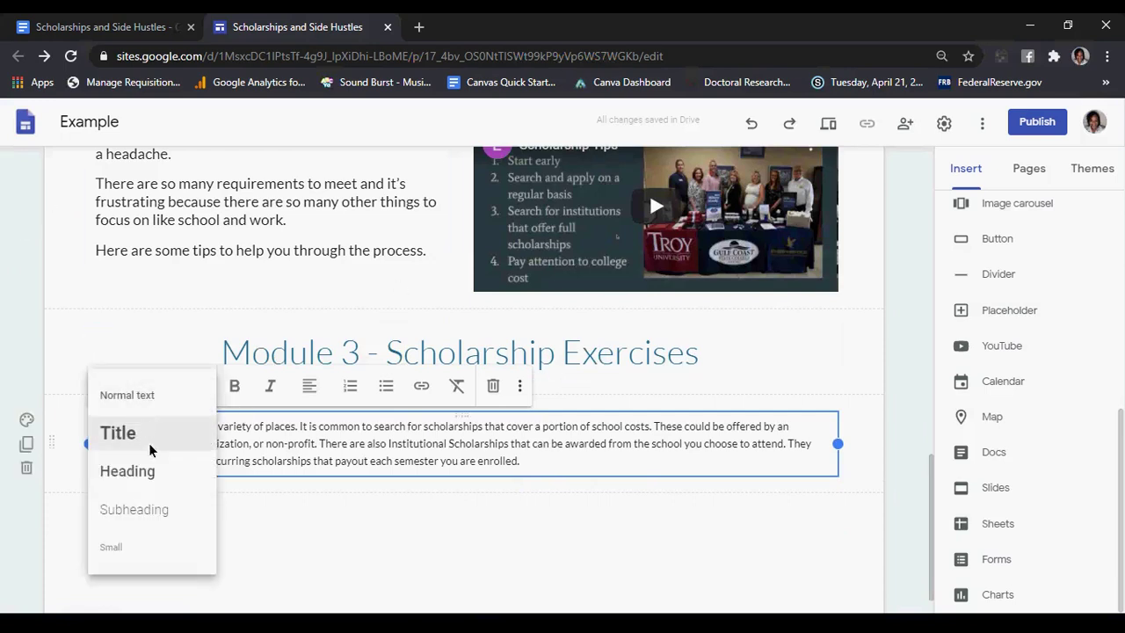
click(147, 509)
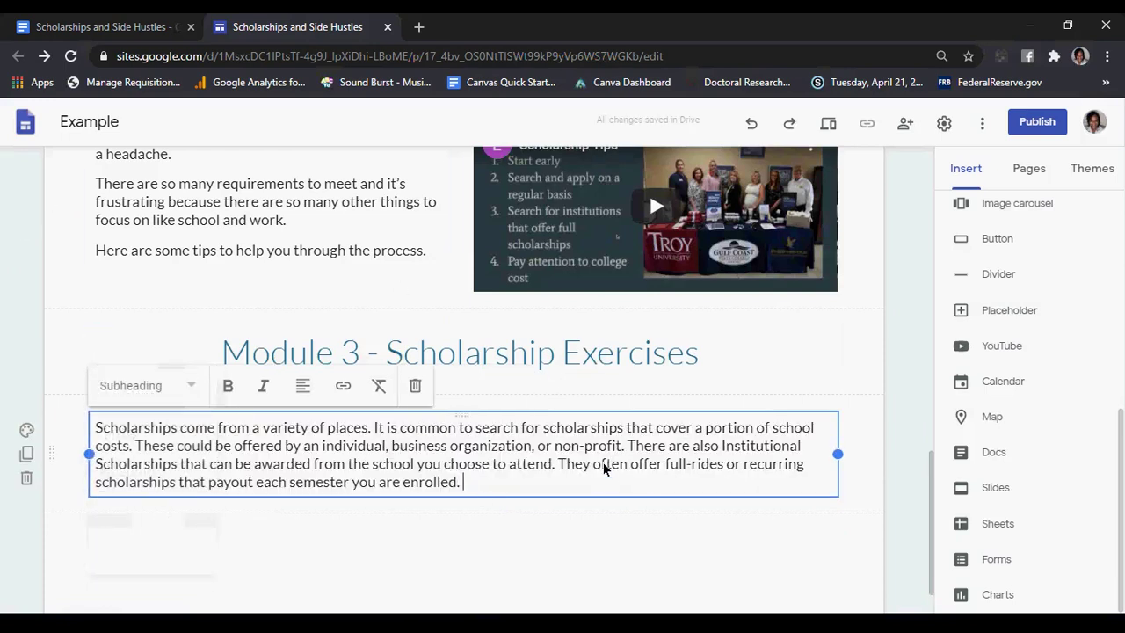
Check the Scholarship Search text and links in the Google Docs document against the Module 3 section in Google Sites
scroll(605, 469, up, 5)
click(97, 26)
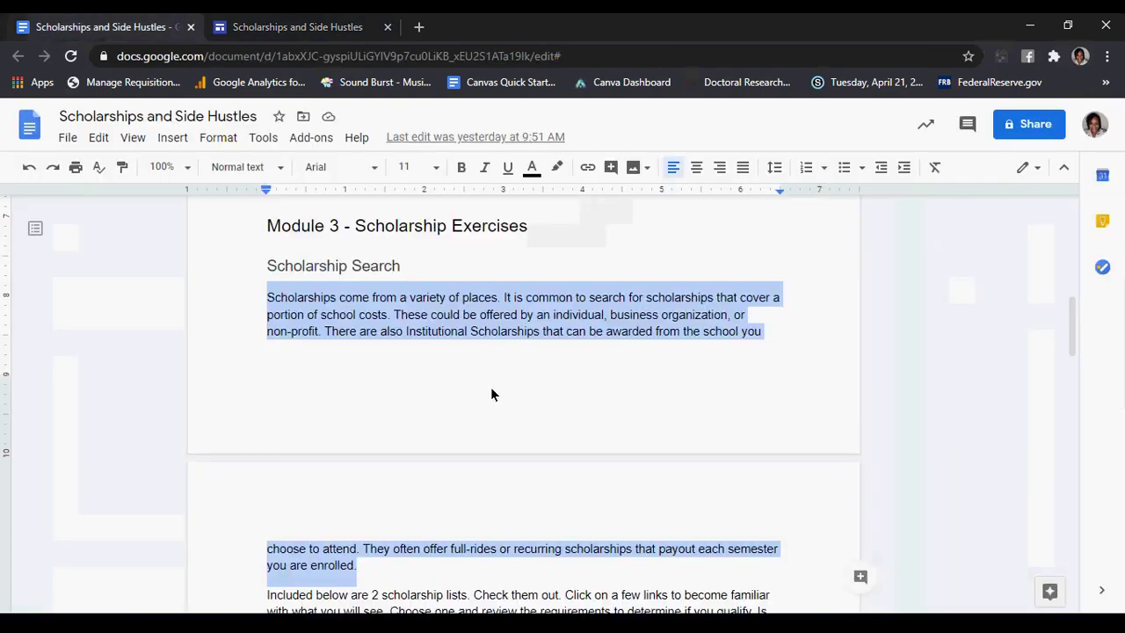
scroll(491, 394, down, 3)
scroll(492, 393, up, 5)
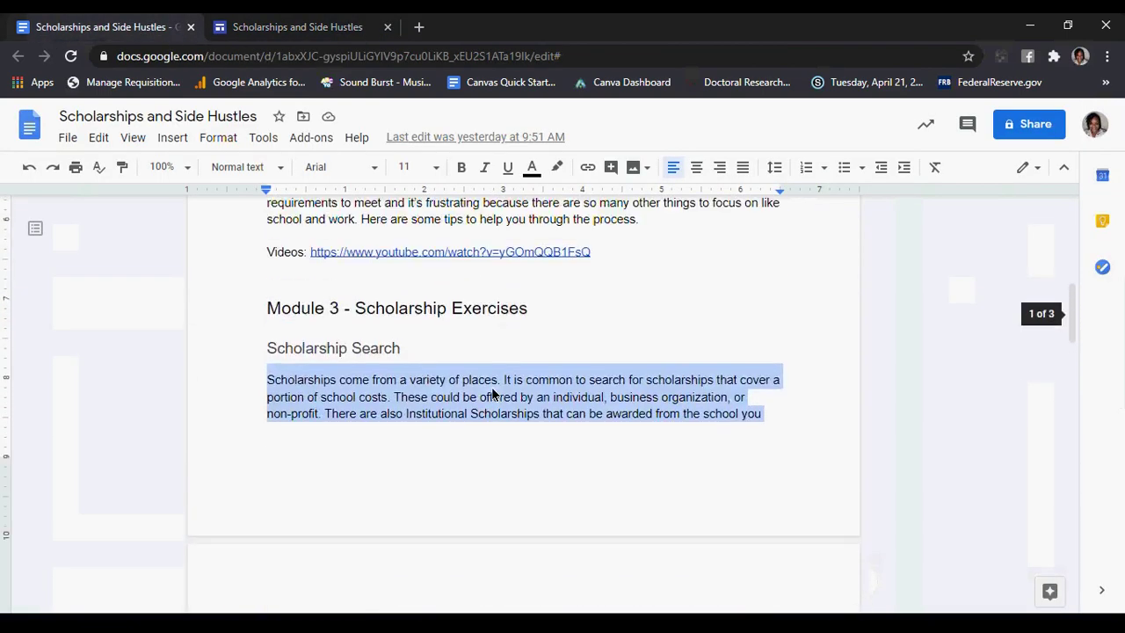
scroll(492, 394, down, 1)
scroll(491, 386, down, 4)
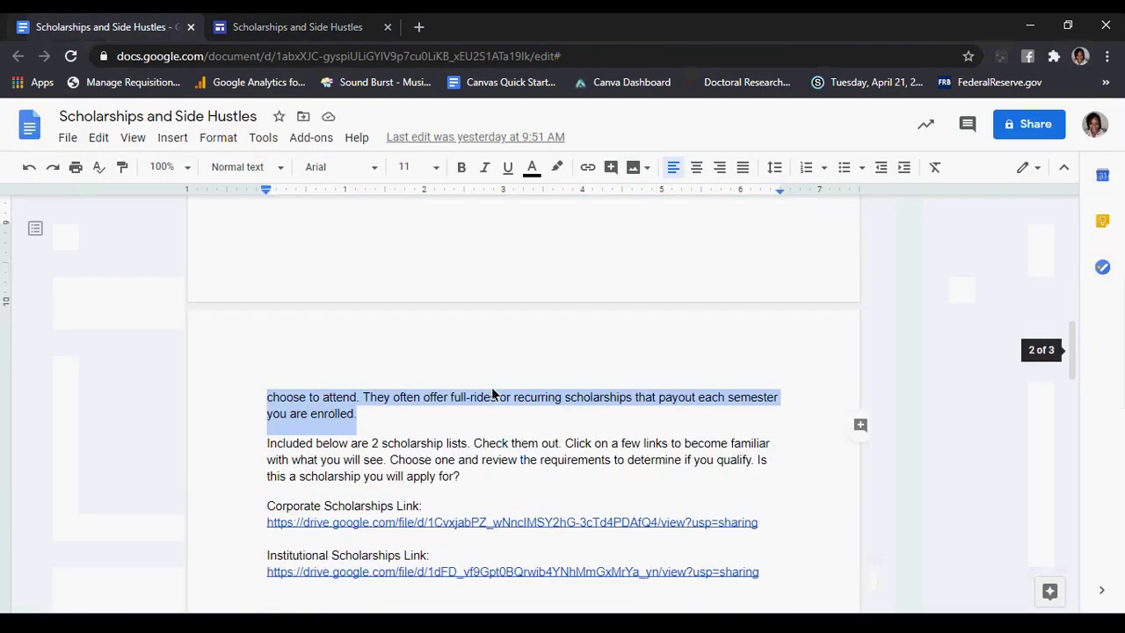
scroll(492, 394, down, 2)
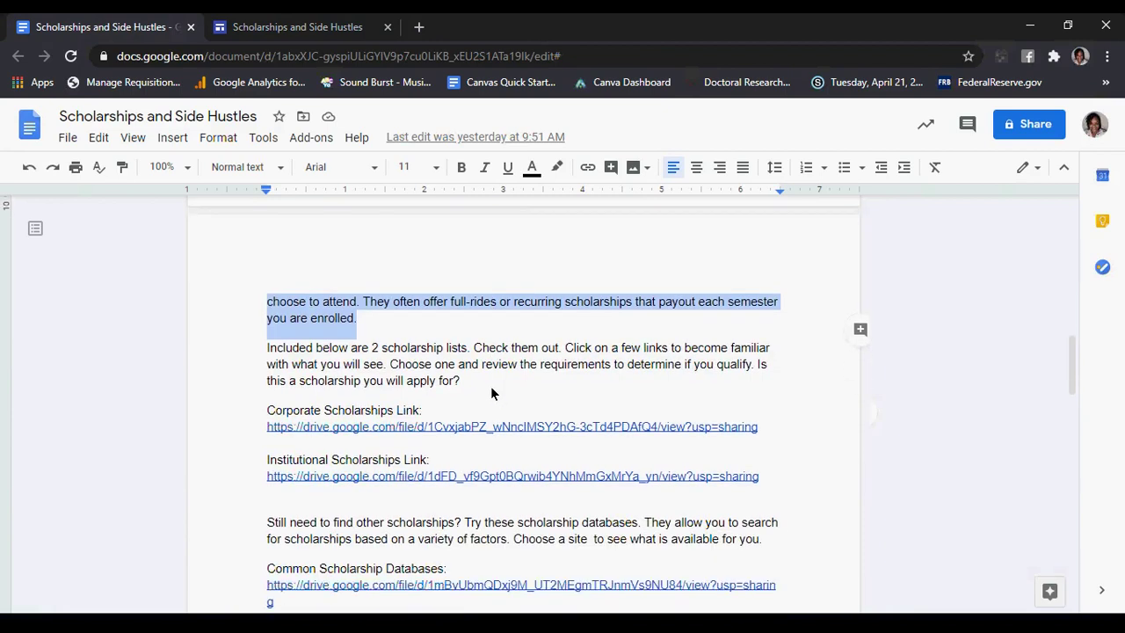
click(253, 28)
key(ctrl+v)
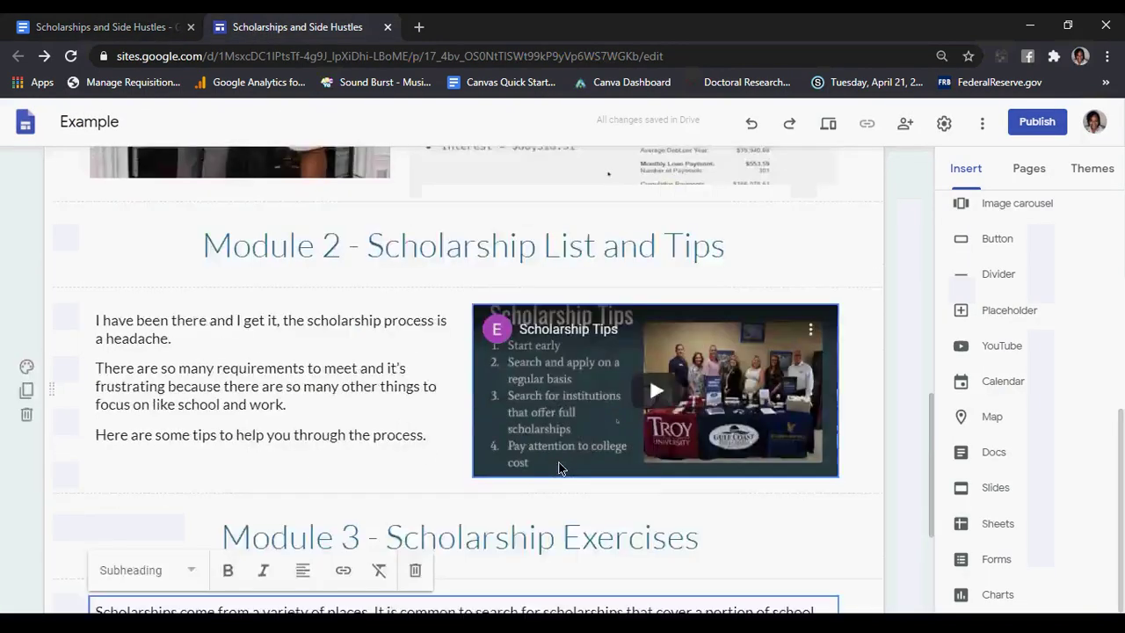
scroll(367, 354, down, 2)
click(432, 552)
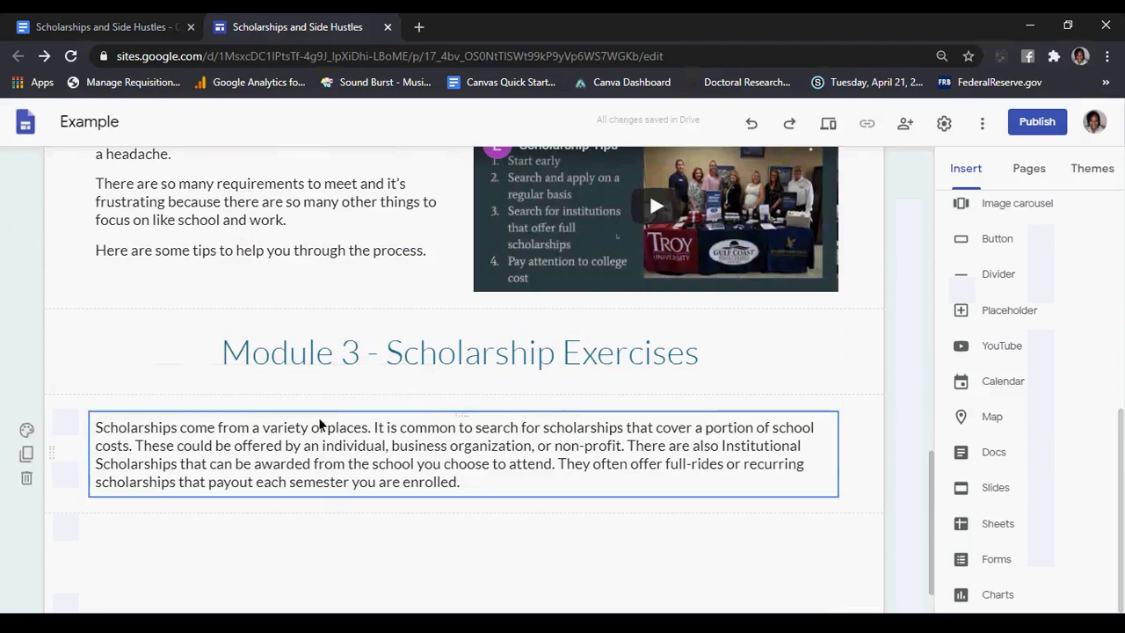
Switch to the Google Docs document and copy the paragraph beginning "Included below are 2 scholarship lists"
click(126, 33)
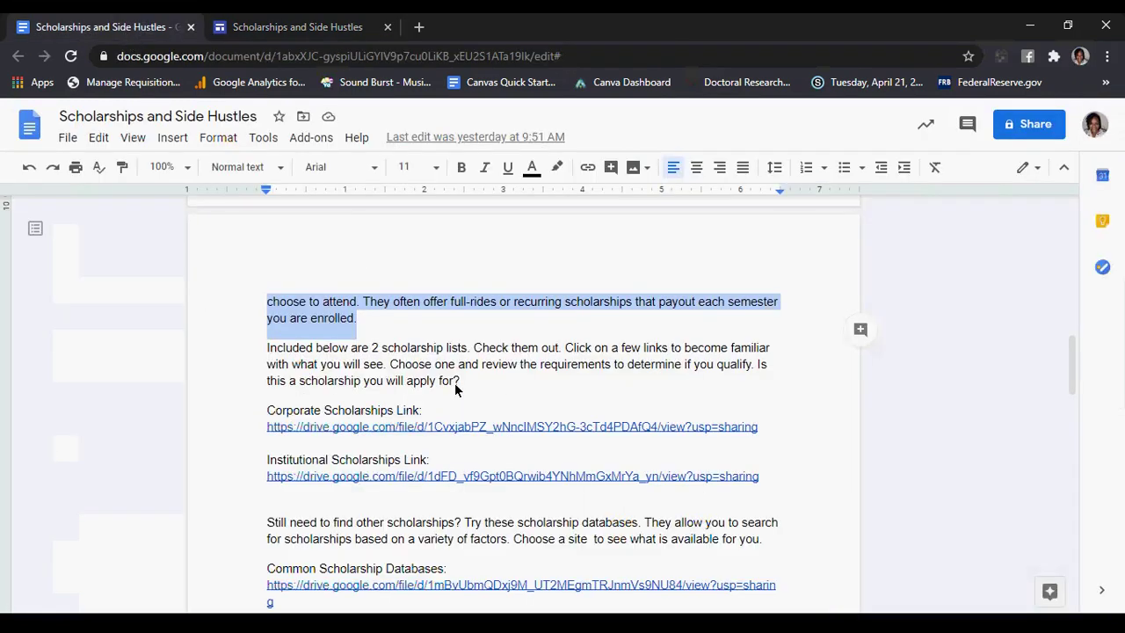
drag(462, 387, 251, 349)
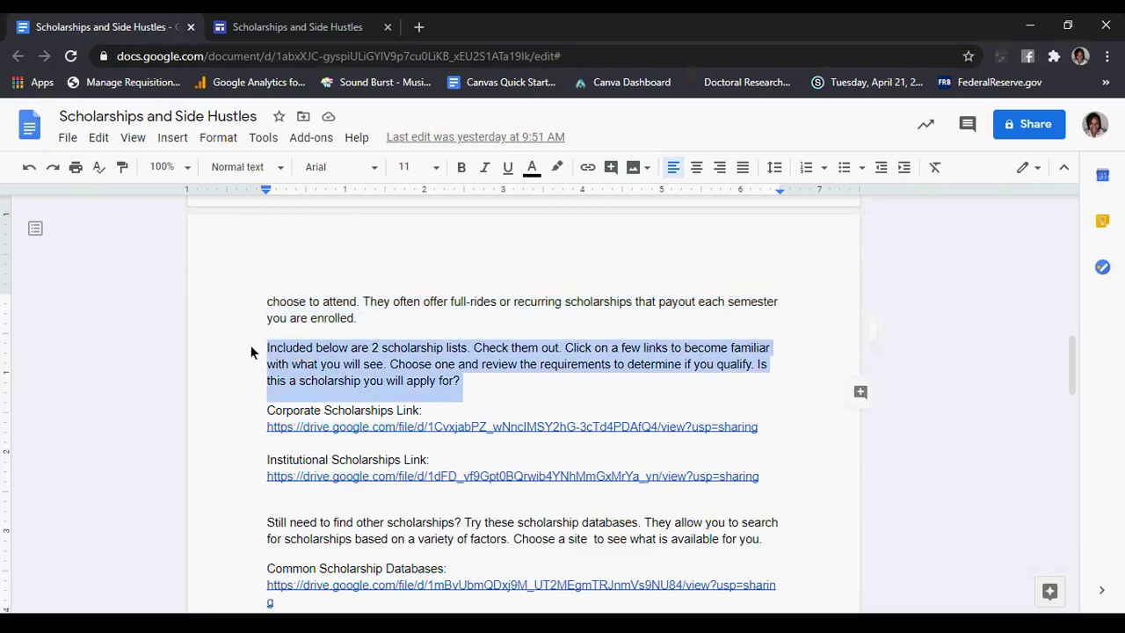
right_click(327, 380)
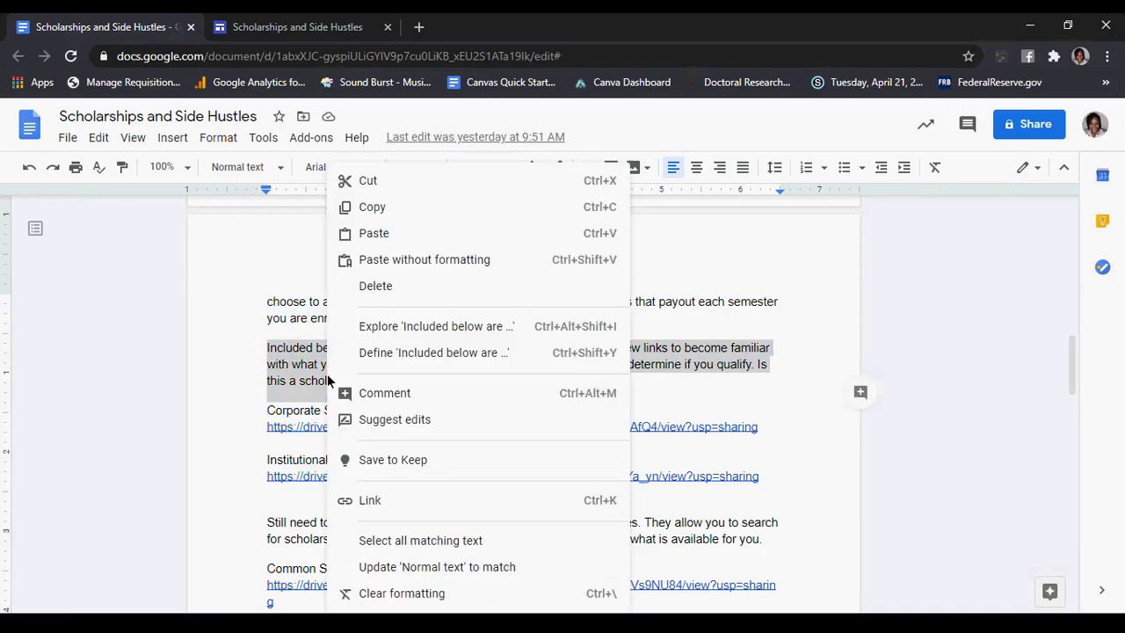
click(384, 208)
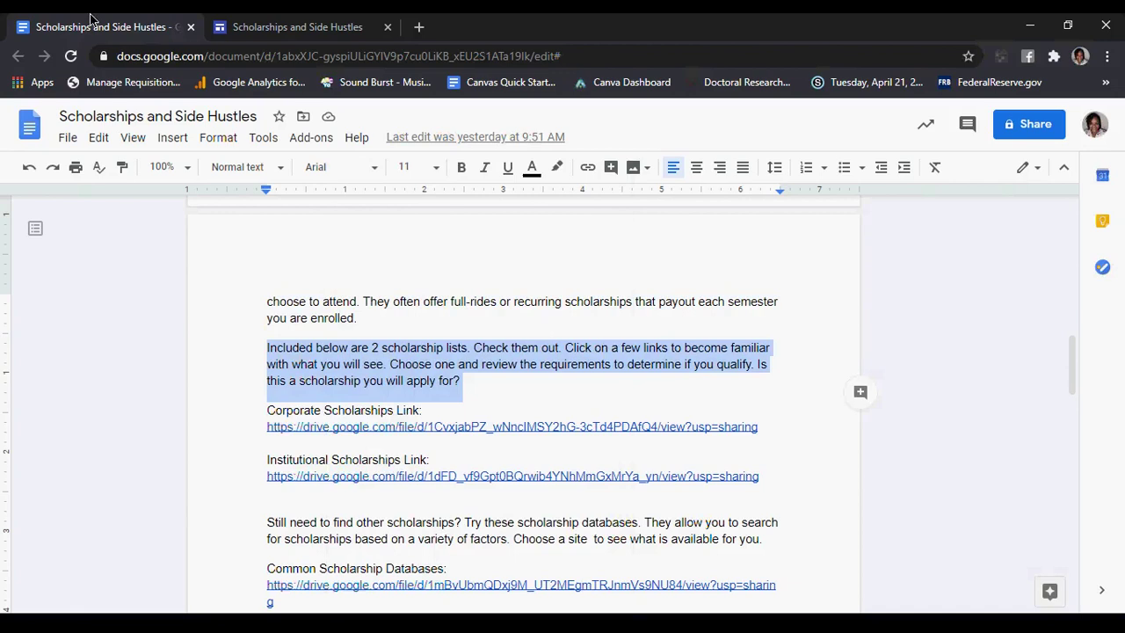
Review the remaining Module 3 content in Google Docs, including the scholarship links and Essay Practice, and compare it with the Google Sites page
click(234, 33)
click(123, 25)
scroll(405, 365, down, 2)
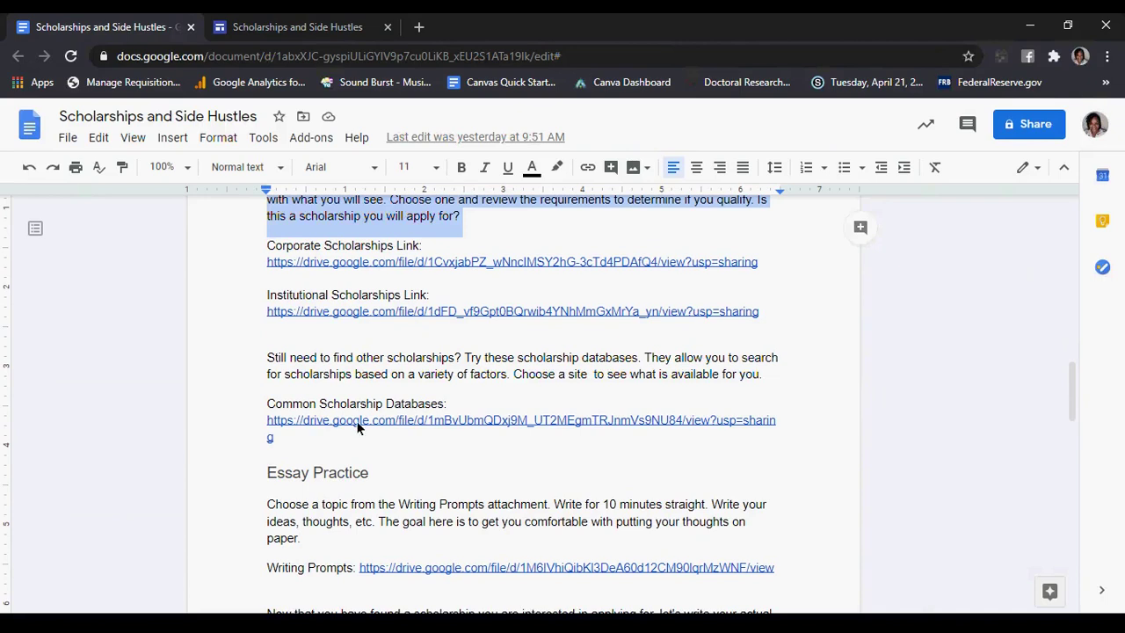
scroll(357, 453, down, 3)
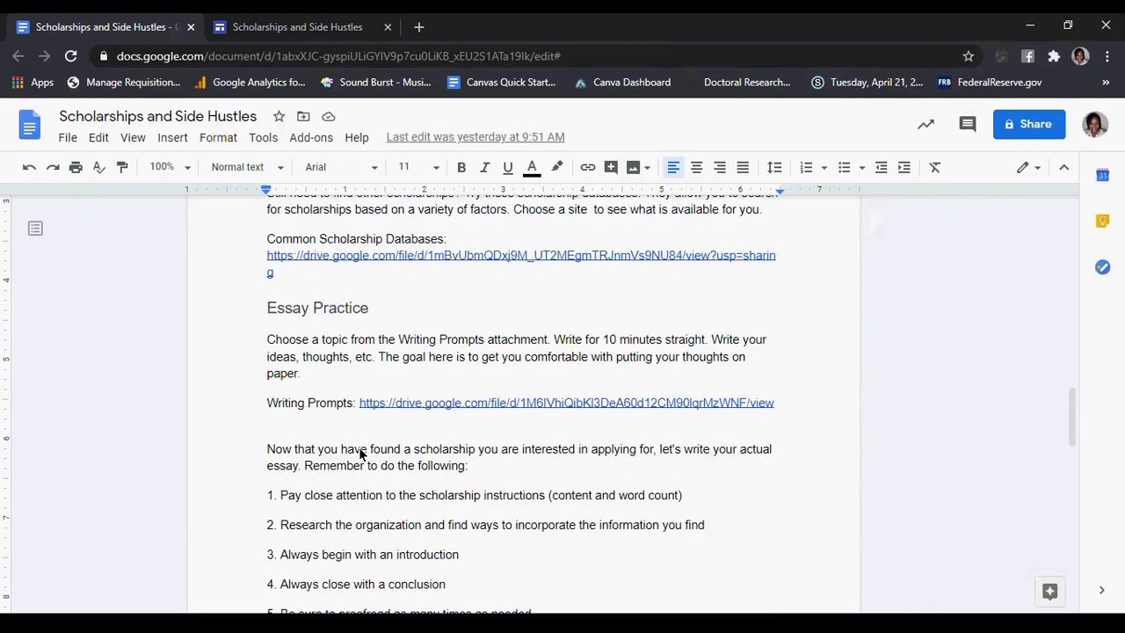
scroll(341, 369, down, 3)
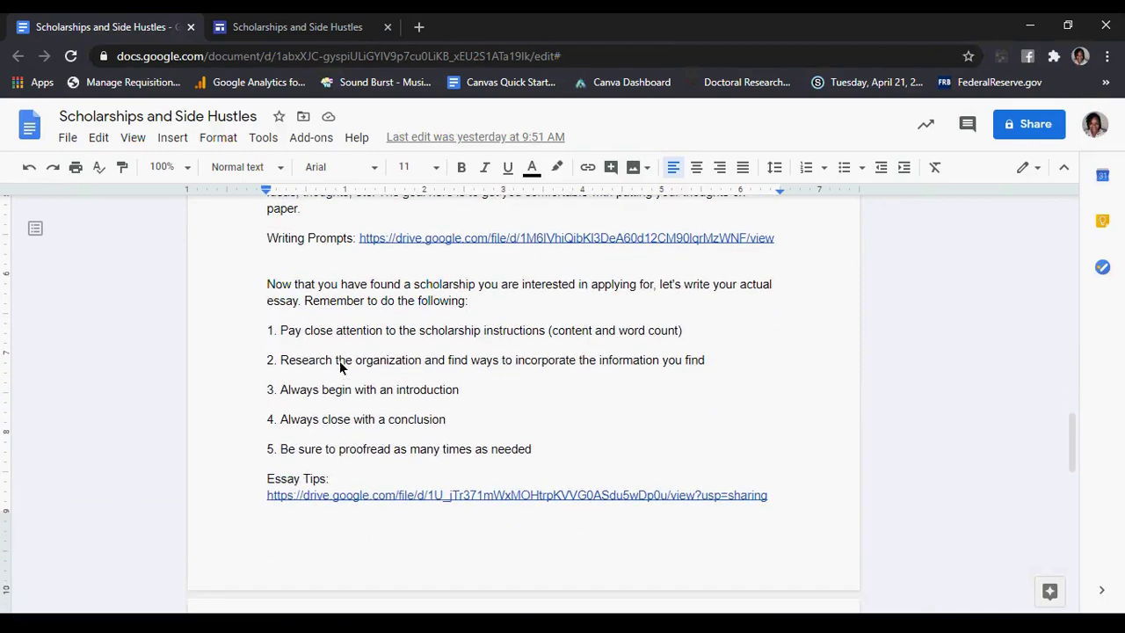
scroll(342, 375, up, 3)
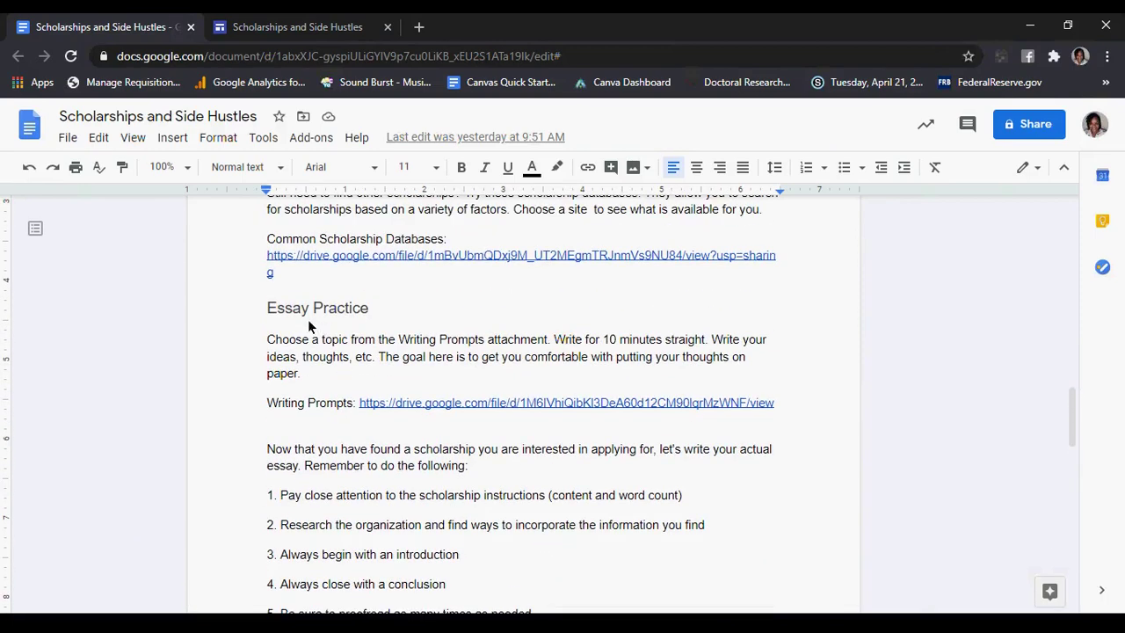
scroll(312, 406, up, 6)
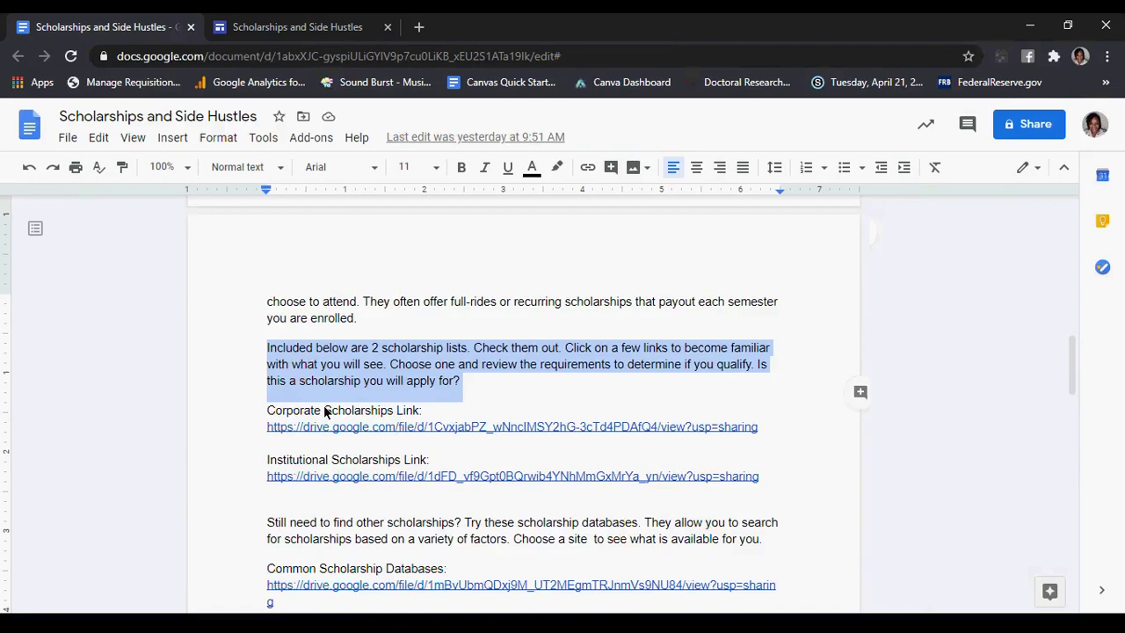
scroll(325, 411, down, 2)
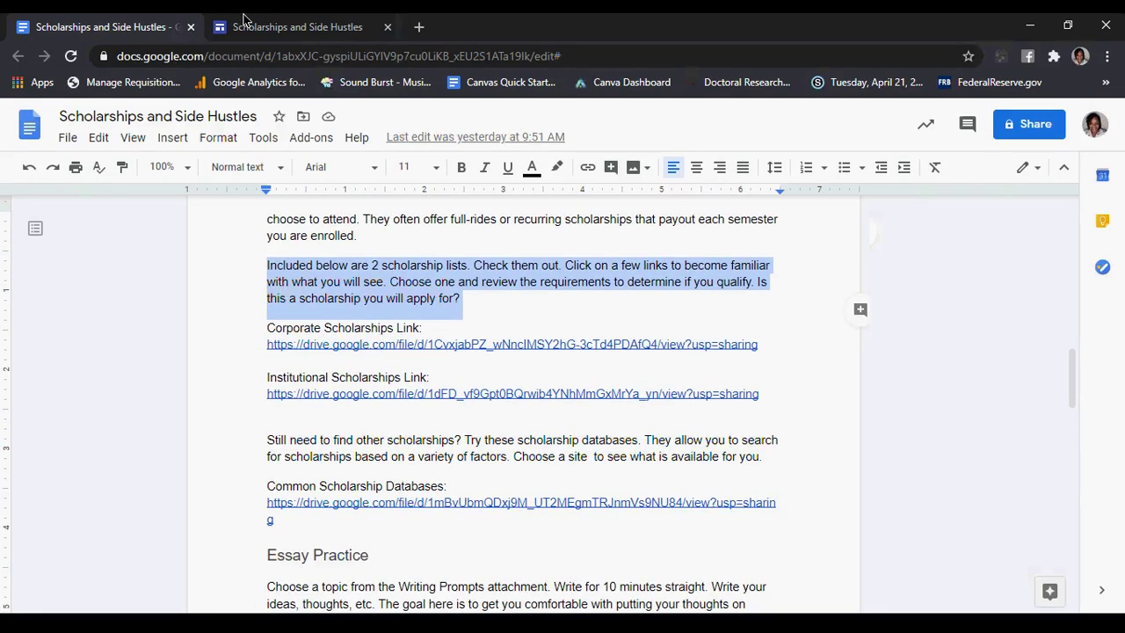
click(262, 37)
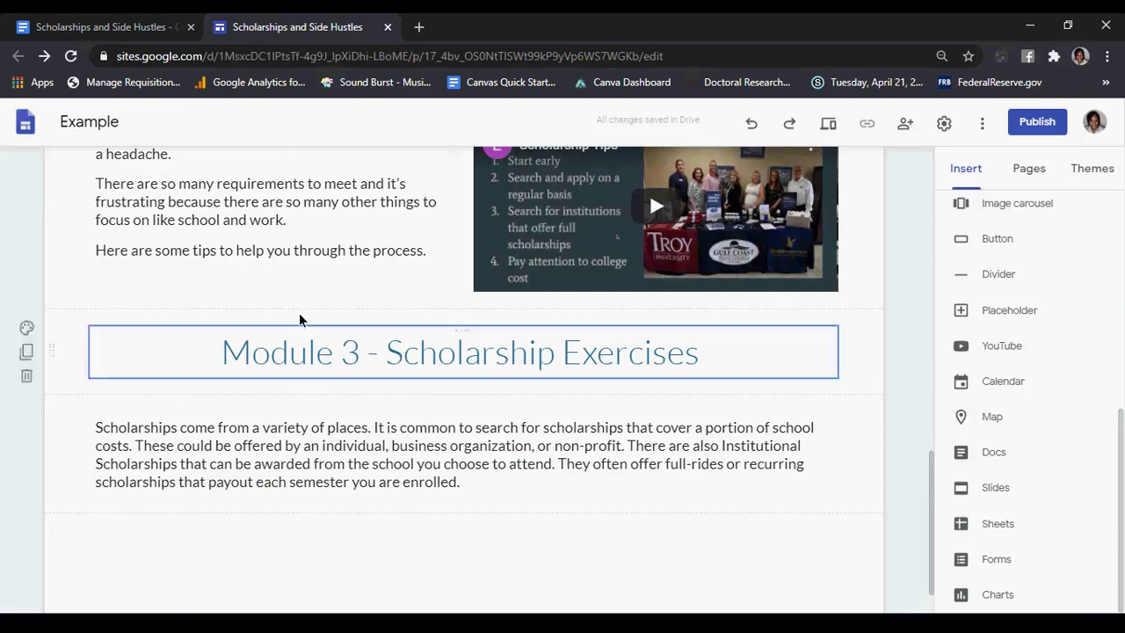
click(88, 27)
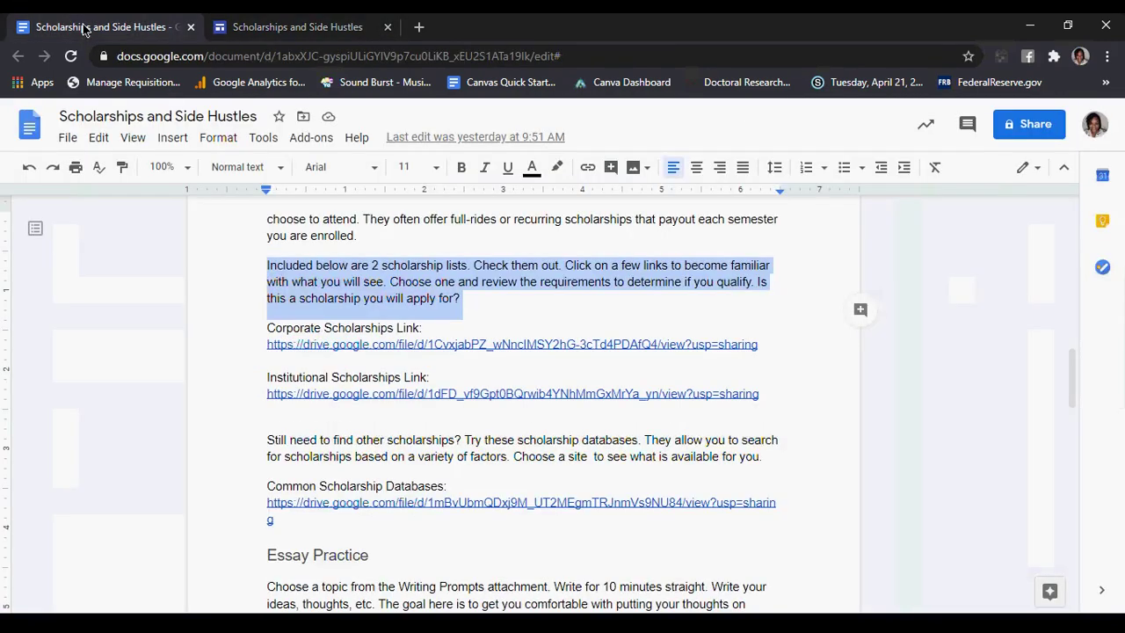
click(348, 30)
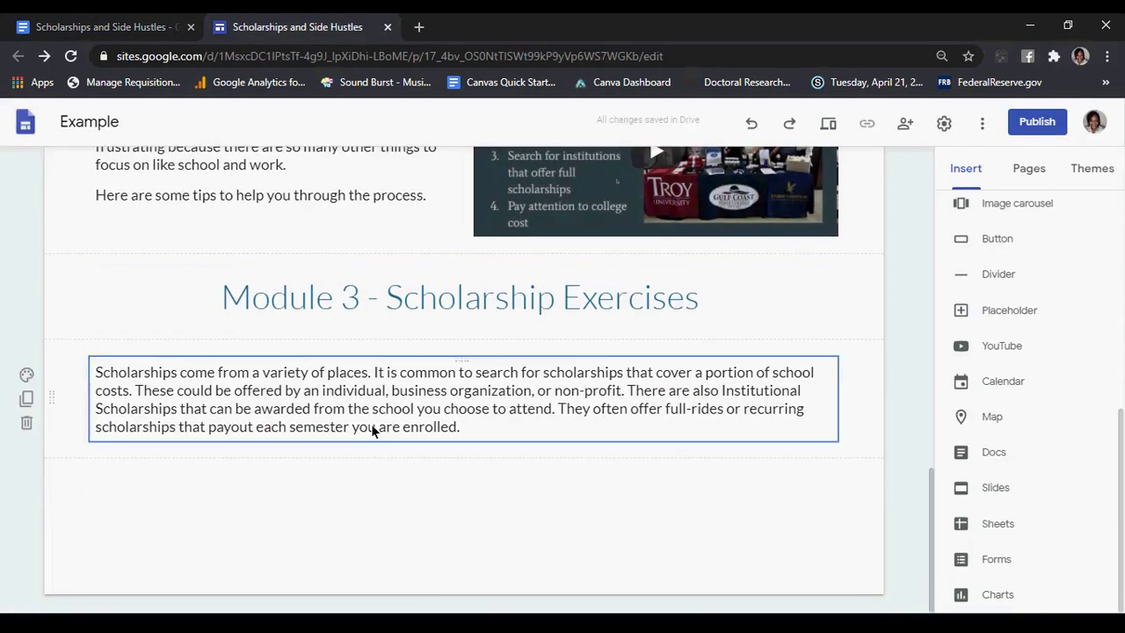
double_click(324, 476)
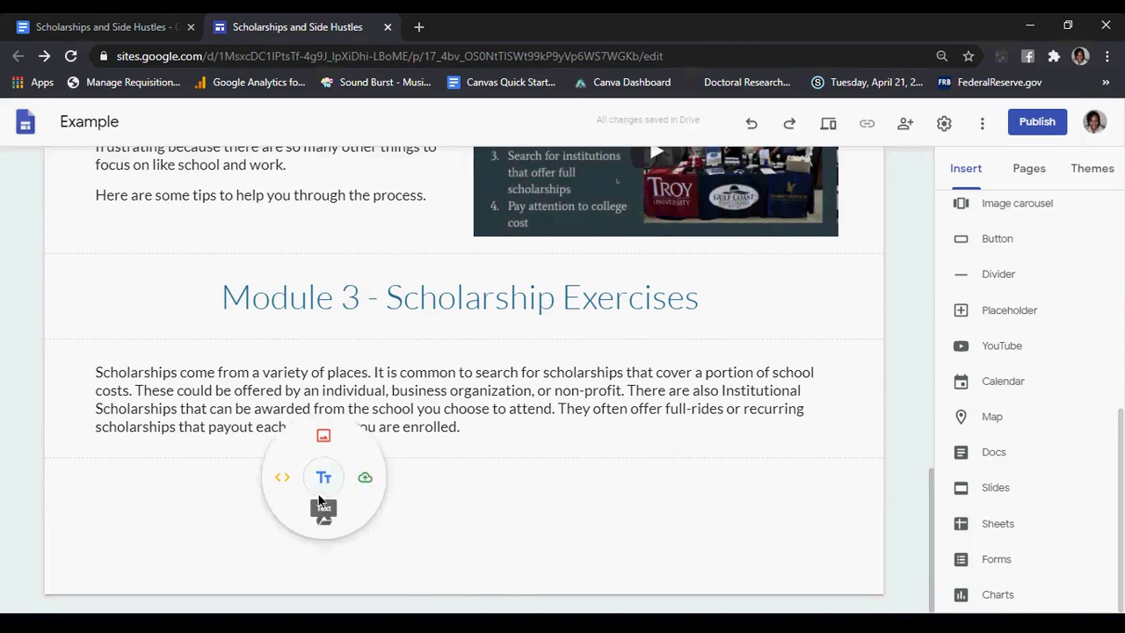
click(138, 33)
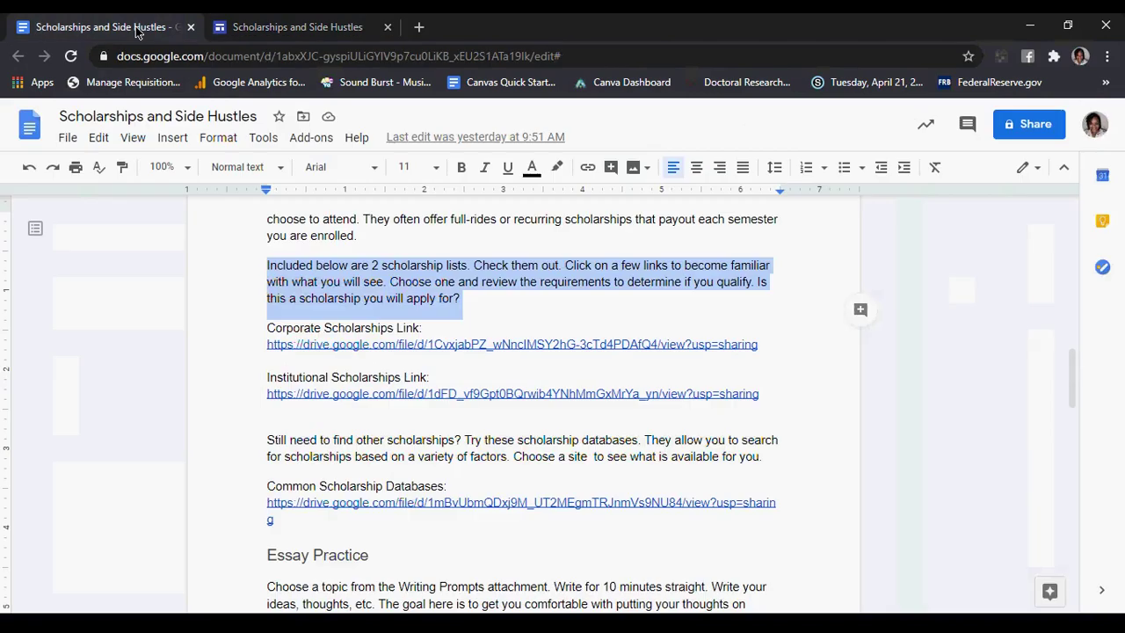
scroll(421, 321, down, 3)
scroll(422, 325, up, 4)
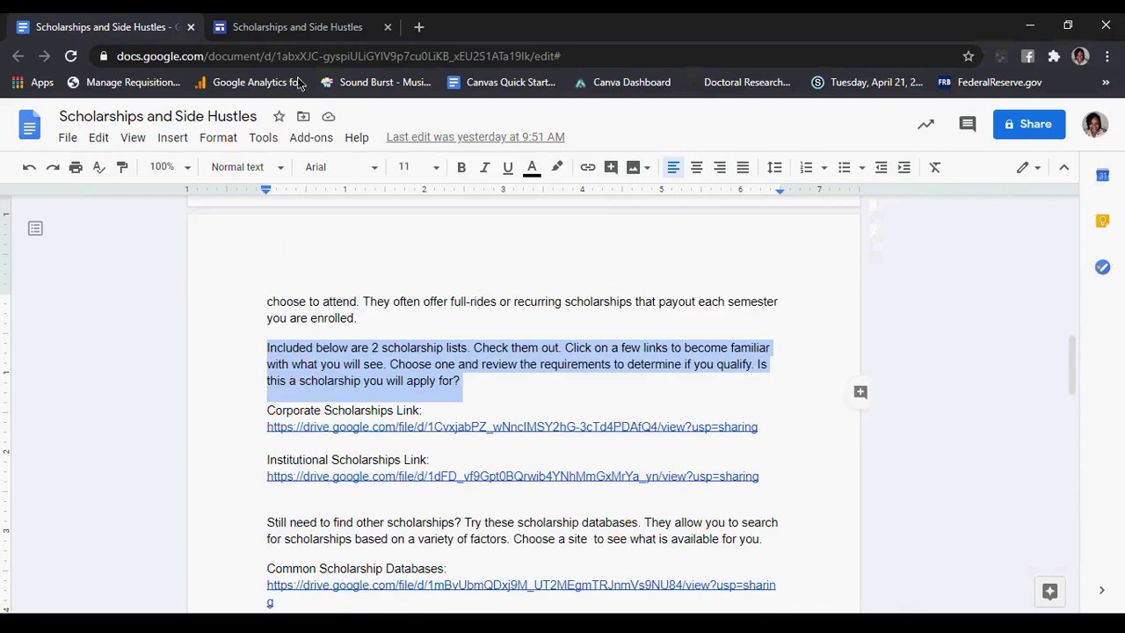
In Google Sites, narrow the Module 3 introduction text box to half width and move it to the right half of its section
click(310, 28)
click(567, 412)
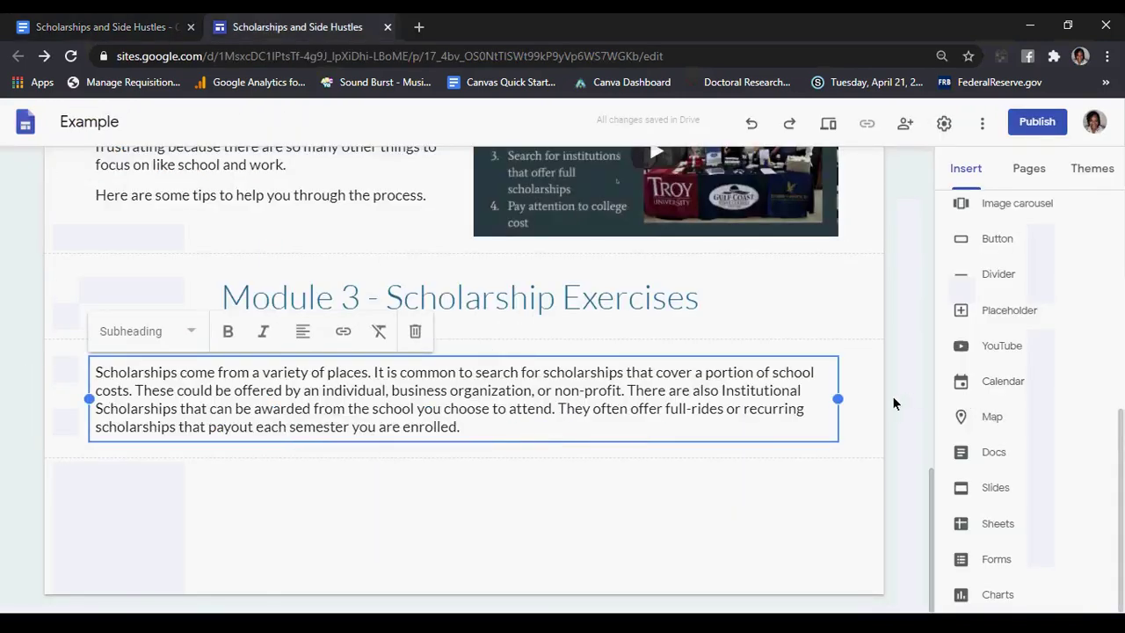
drag(838, 402, 451, 425)
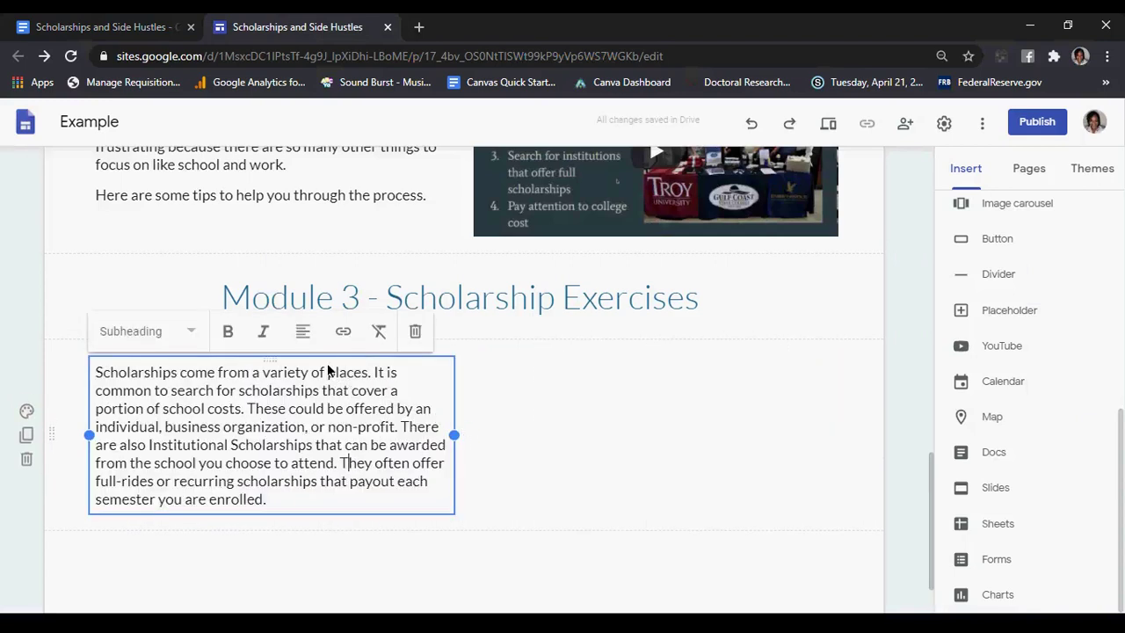
drag(325, 364, 709, 407)
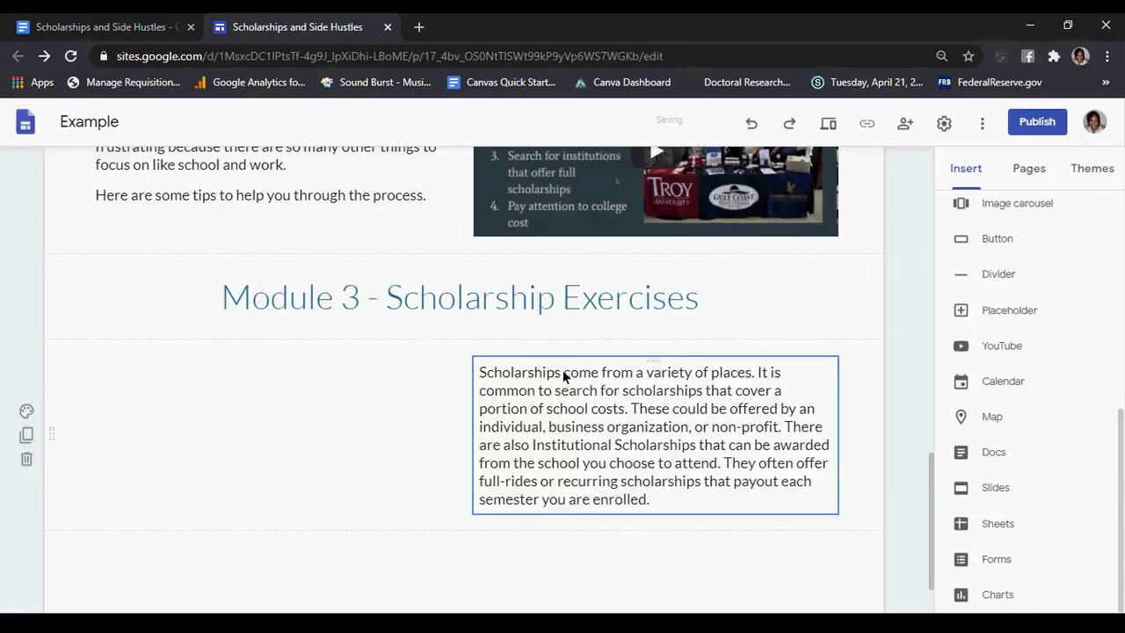
scroll(565, 377, up, 2)
scroll(188, 454, up, 2)
scroll(255, 390, down, 4)
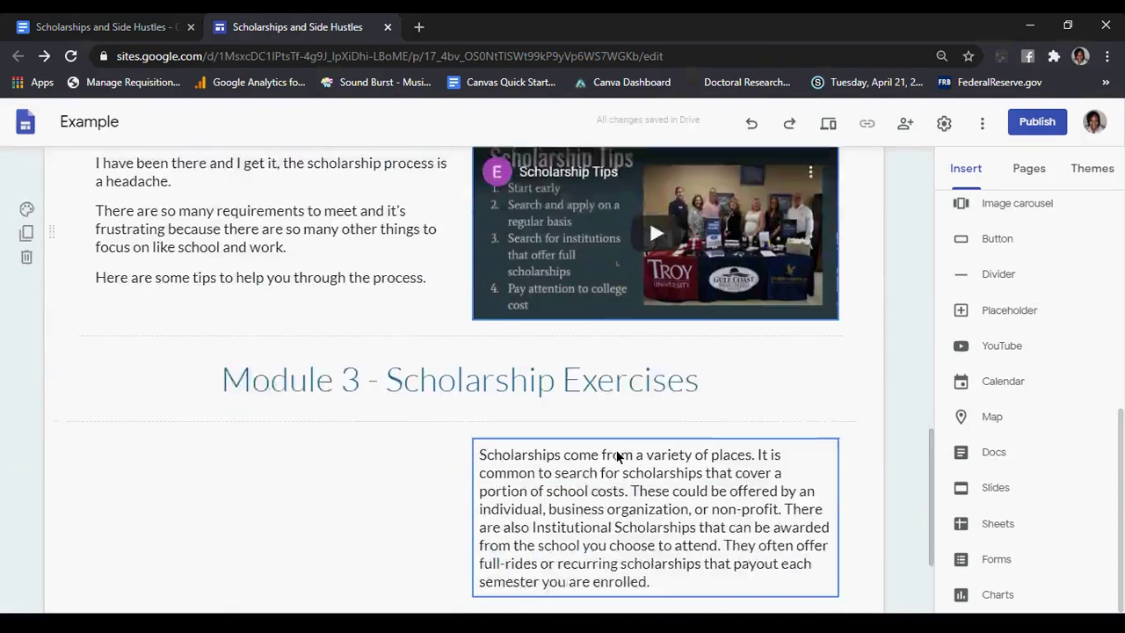
Insert the "Scholarship Application" picture beside the Module 3 introduction text, using a Google image search for "scholarship"
double_click(238, 433)
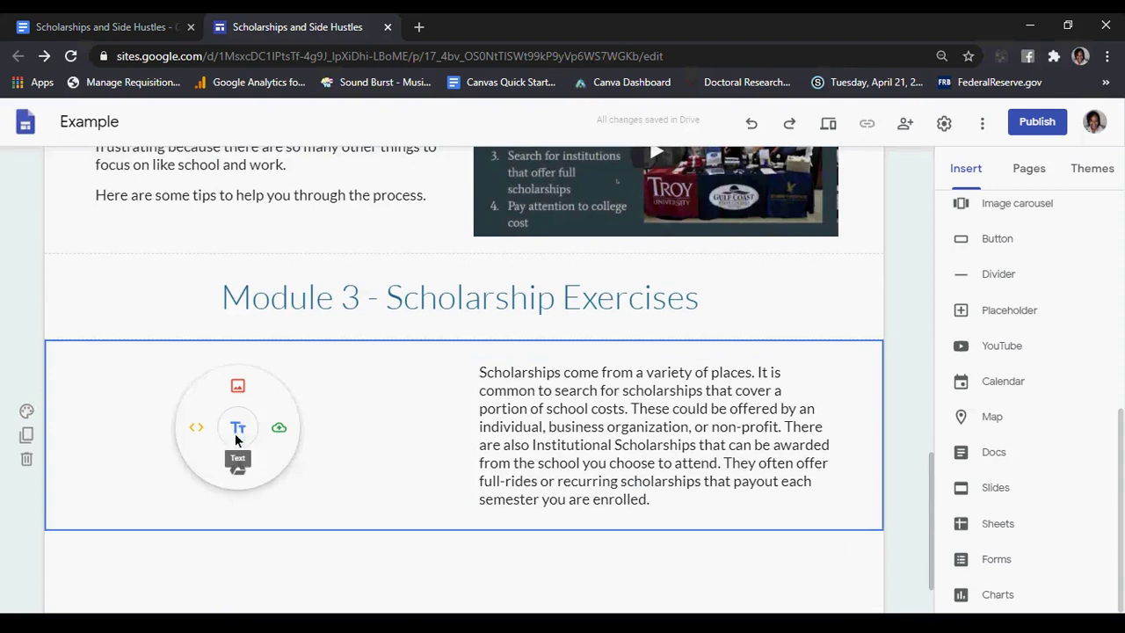
click(243, 393)
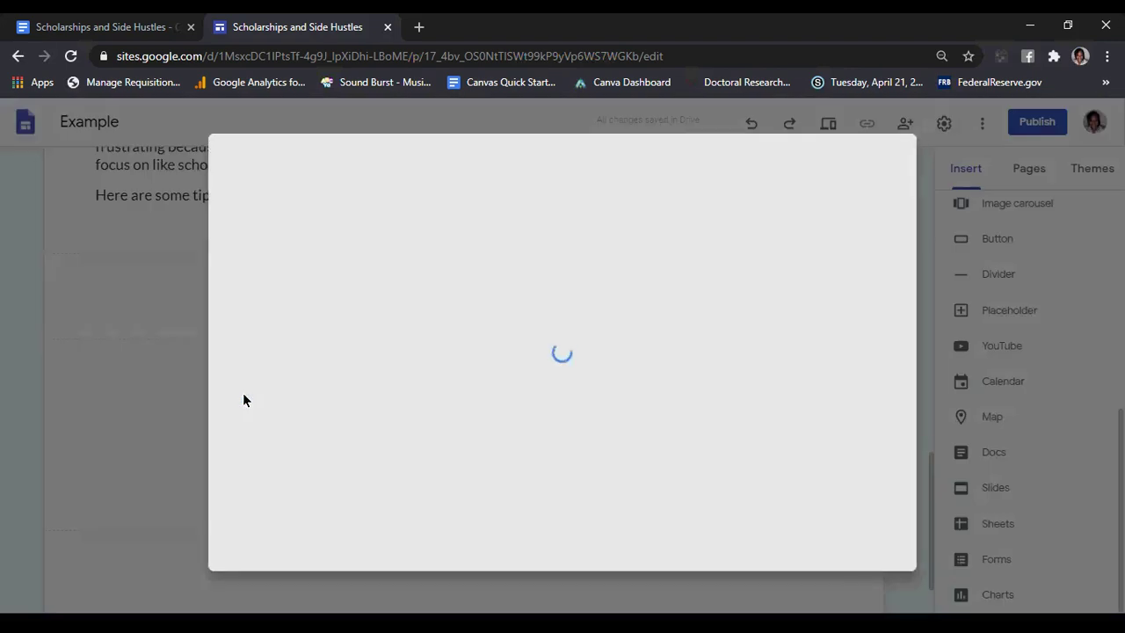
click(431, 204)
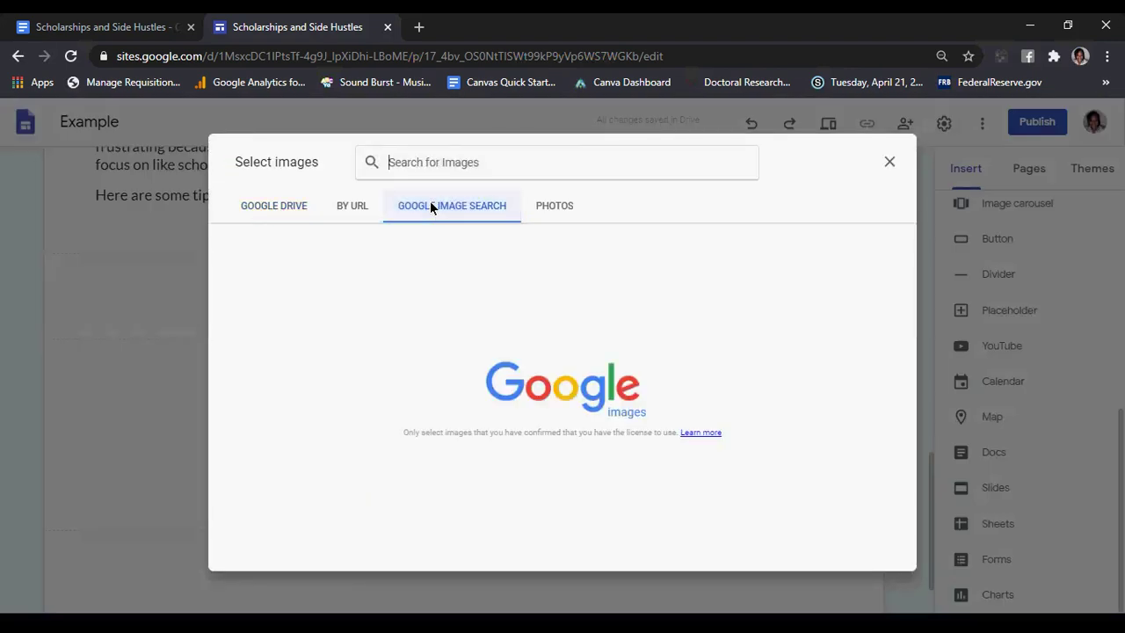
text(scholarship)
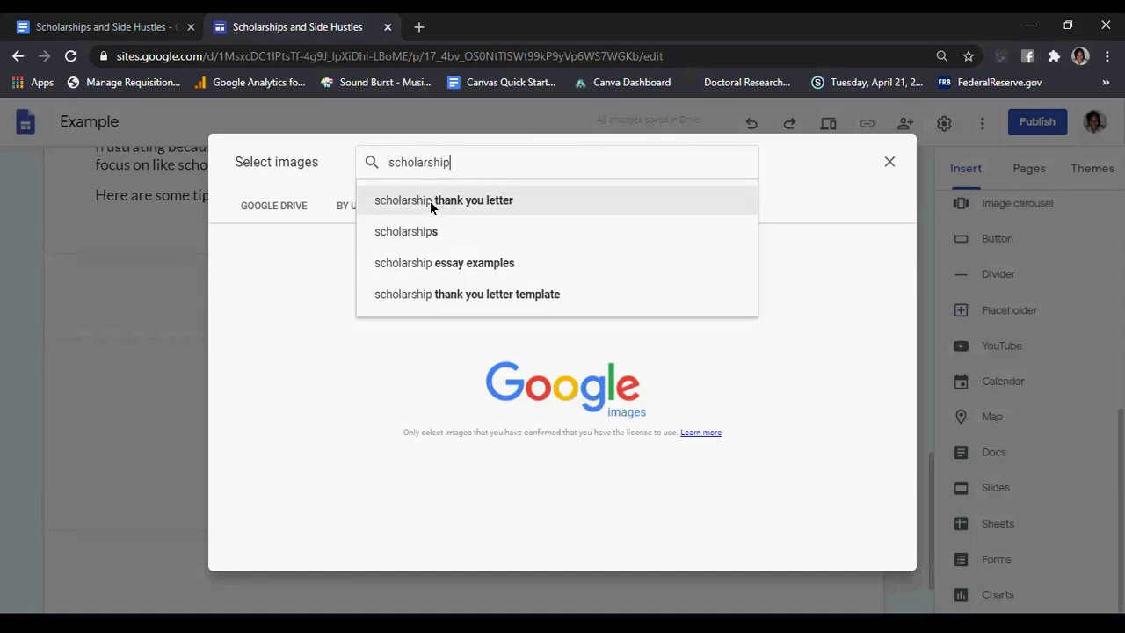
key(Return)
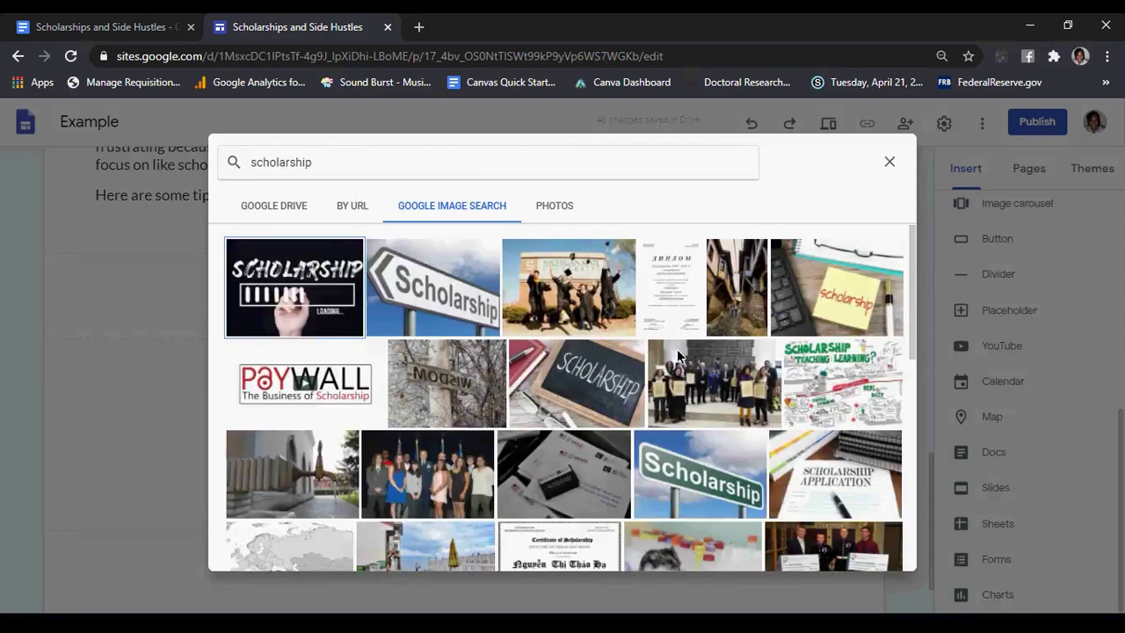
scroll(676, 352, down, 1)
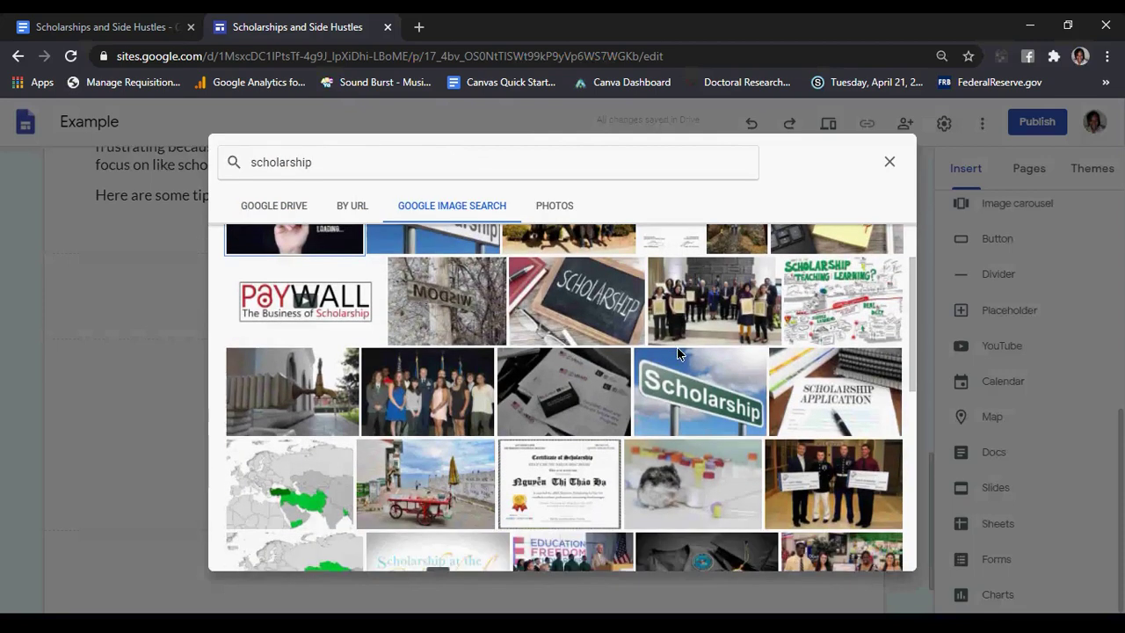
click(859, 395)
click(877, 552)
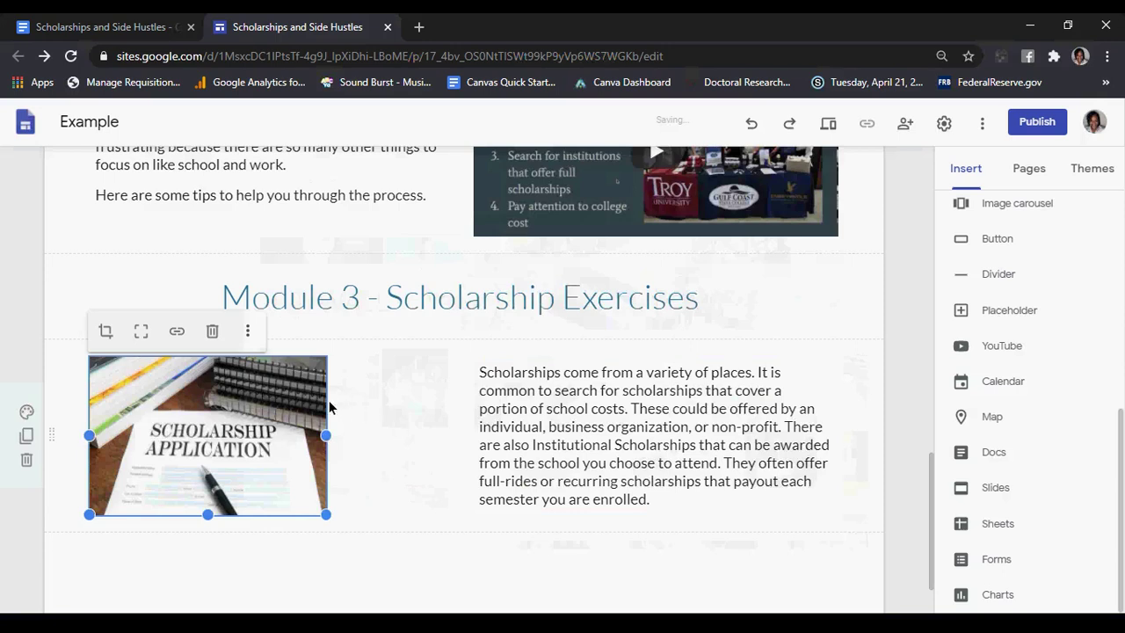
Extend the introduction text box toward the scholarship application image, and widen the image to fill the space beside it
click(475, 434)
drag(472, 434, 408, 427)
click(250, 413)
drag(325, 435, 391, 435)
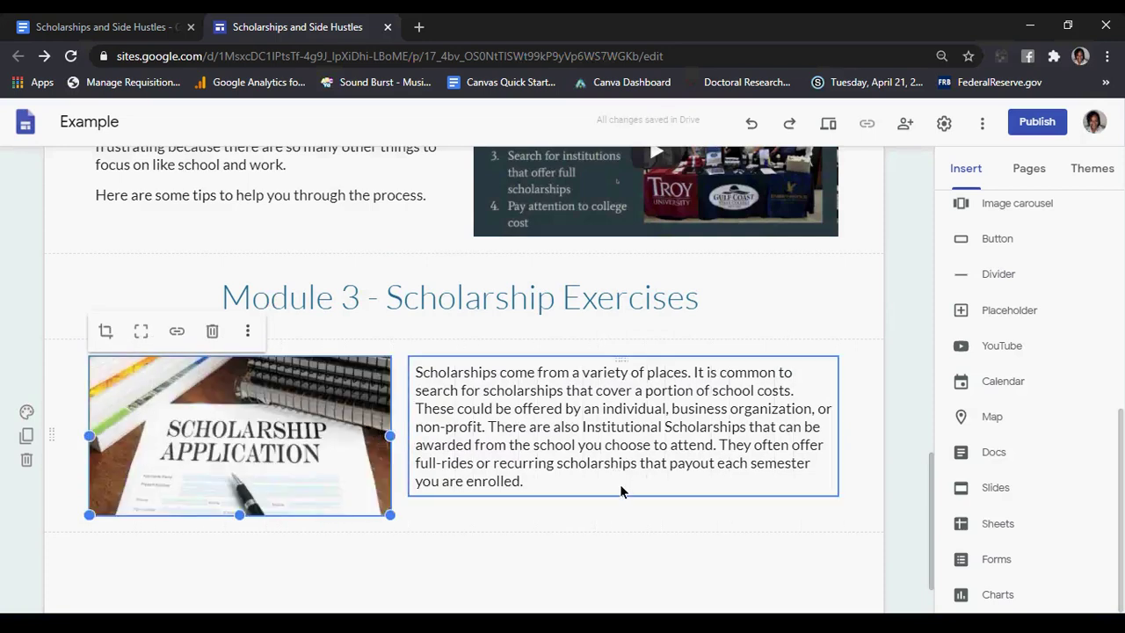
Narrow the Module 3 introduction text box by pulling in its right edge
click(164, 27)
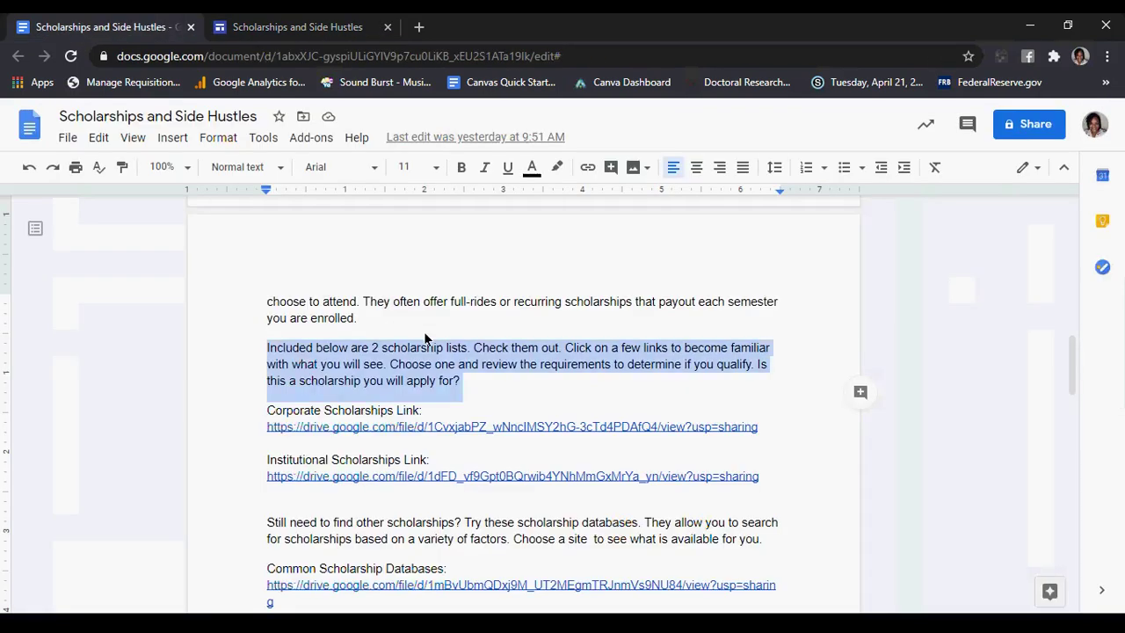
click(259, 27)
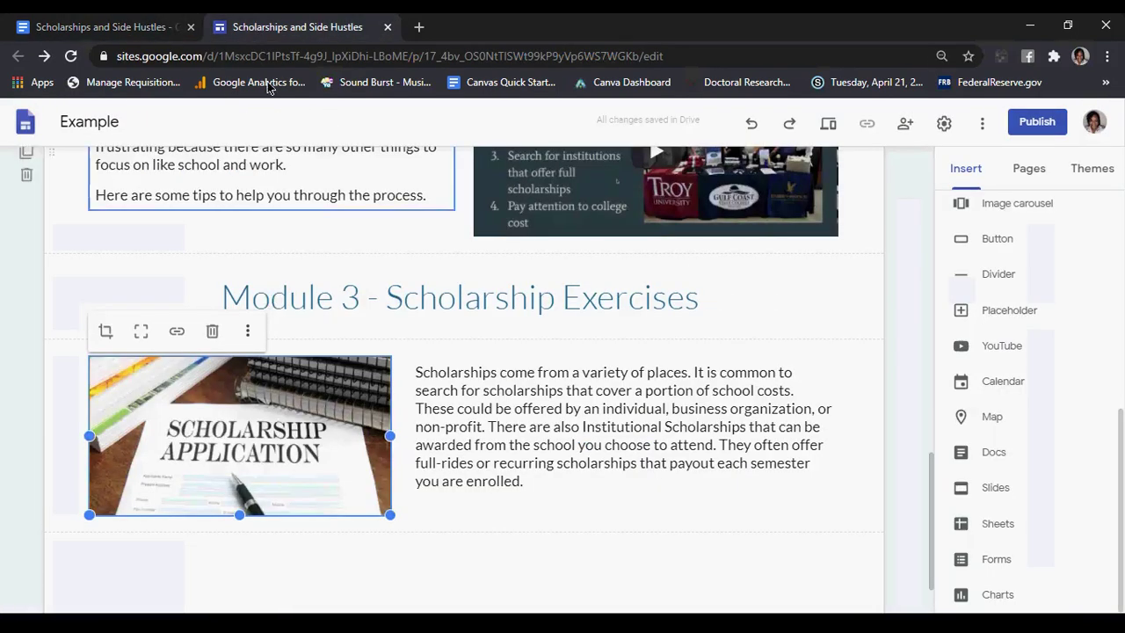
click(579, 492)
scroll(823, 342, down, 1)
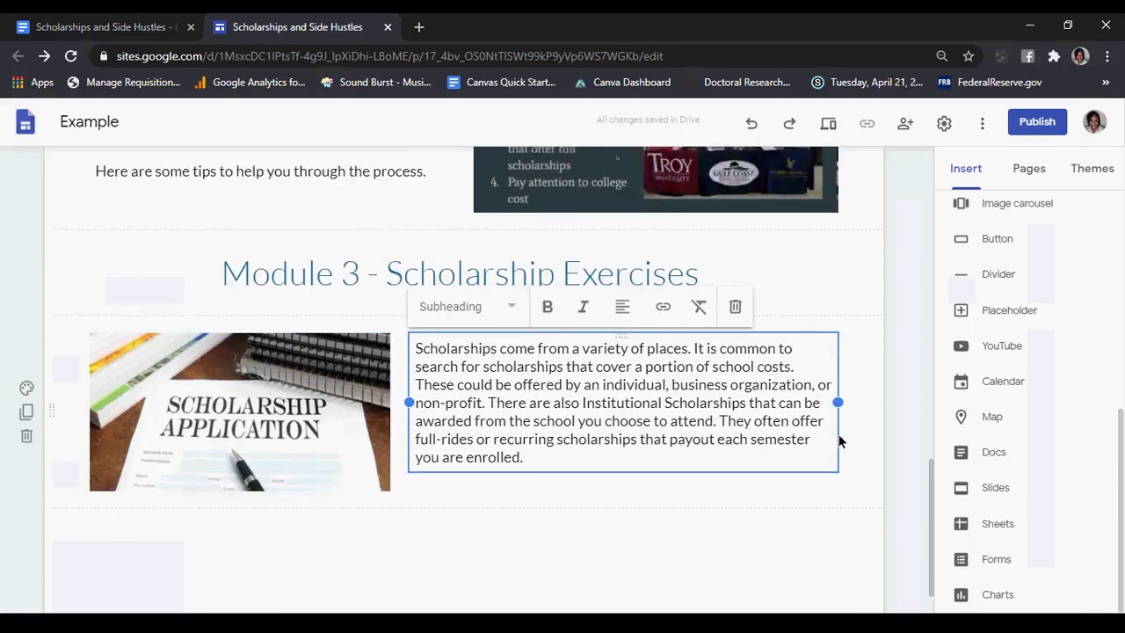
drag(840, 353, 773, 361)
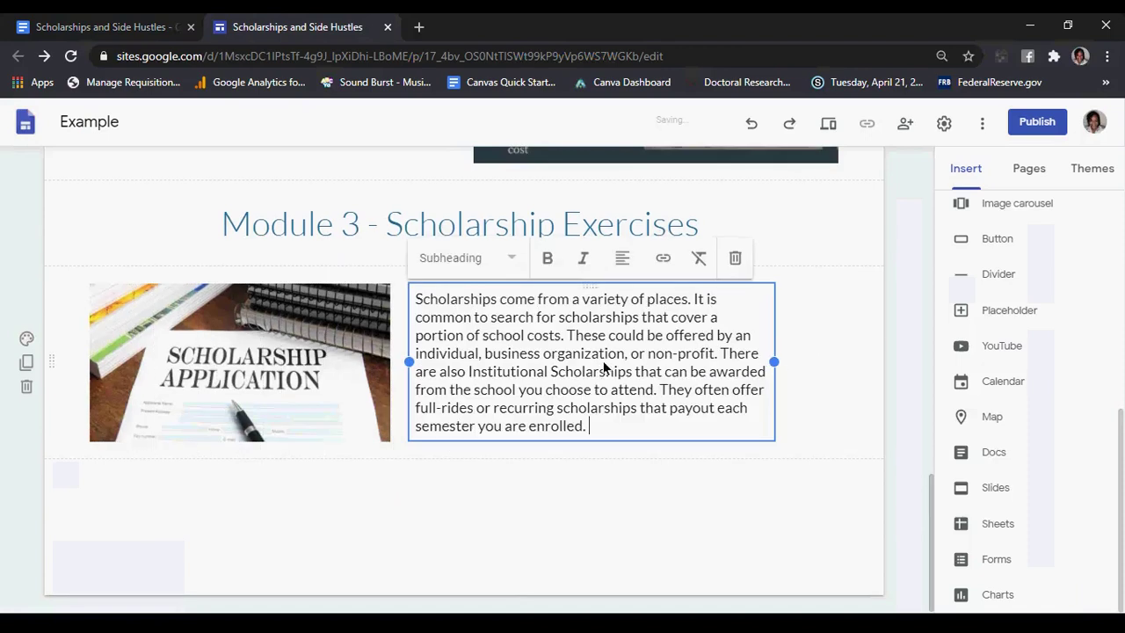
Add a text box below the scholarship application image reading "Scholarship Exercises" and apply the Heading style
double_click(380, 489)
click(382, 490)
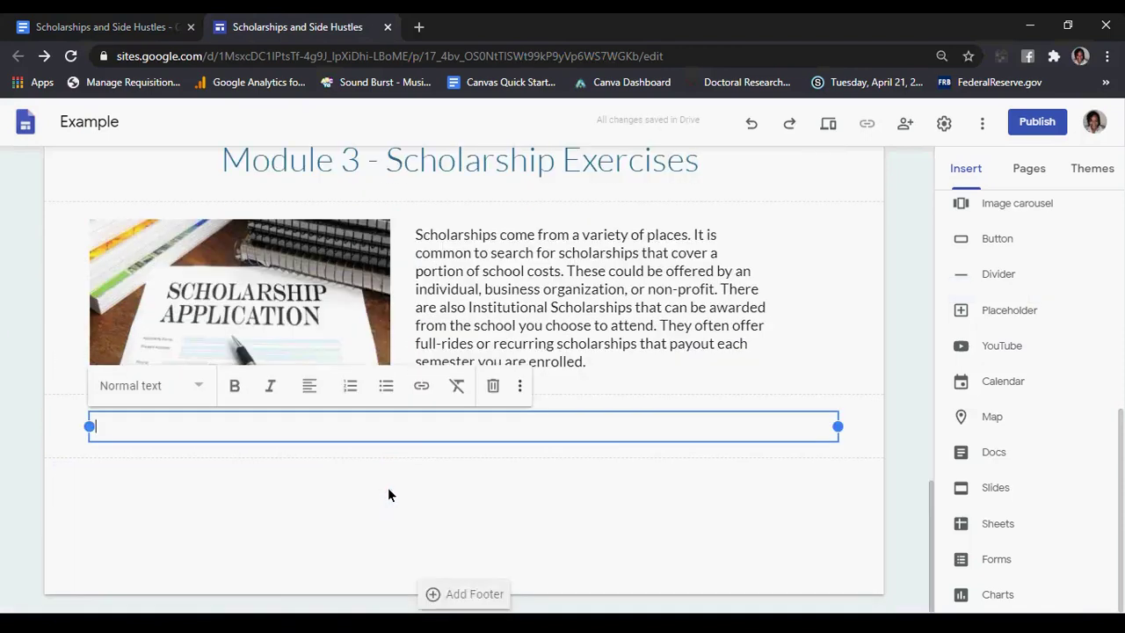
text(Scholarship Exercises)
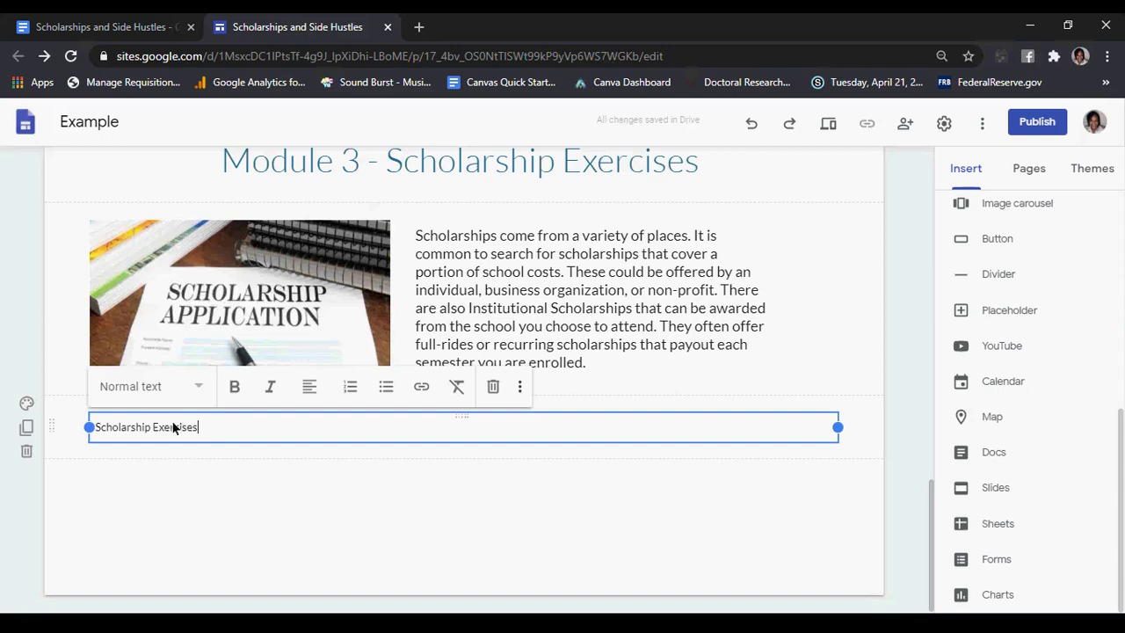
click(172, 387)
click(156, 470)
click(264, 471)
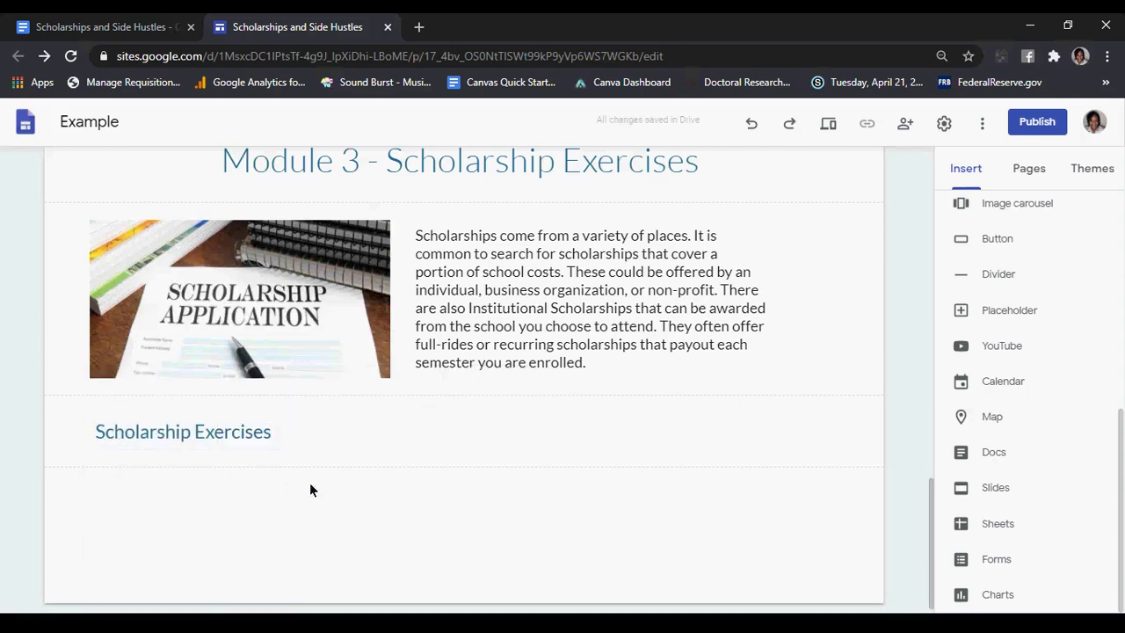
Add a text box below the "Scholarship Exercises" heading and paste the copied "Included below are 2 scholarship lists" paragraph
double_click(263, 486)
click(263, 485)
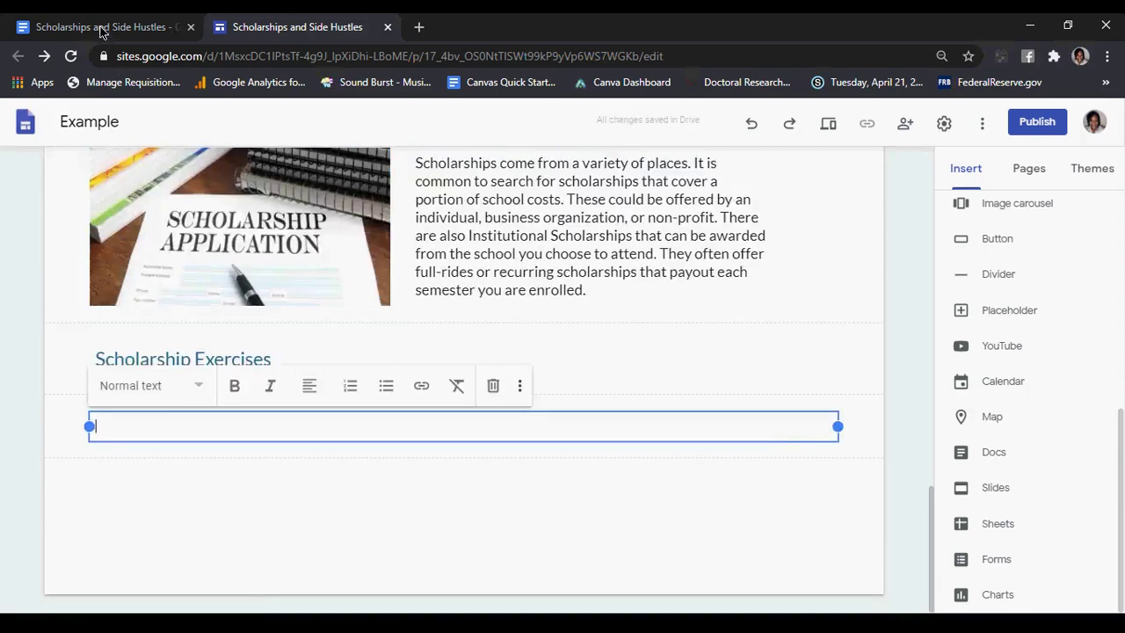
click(103, 27)
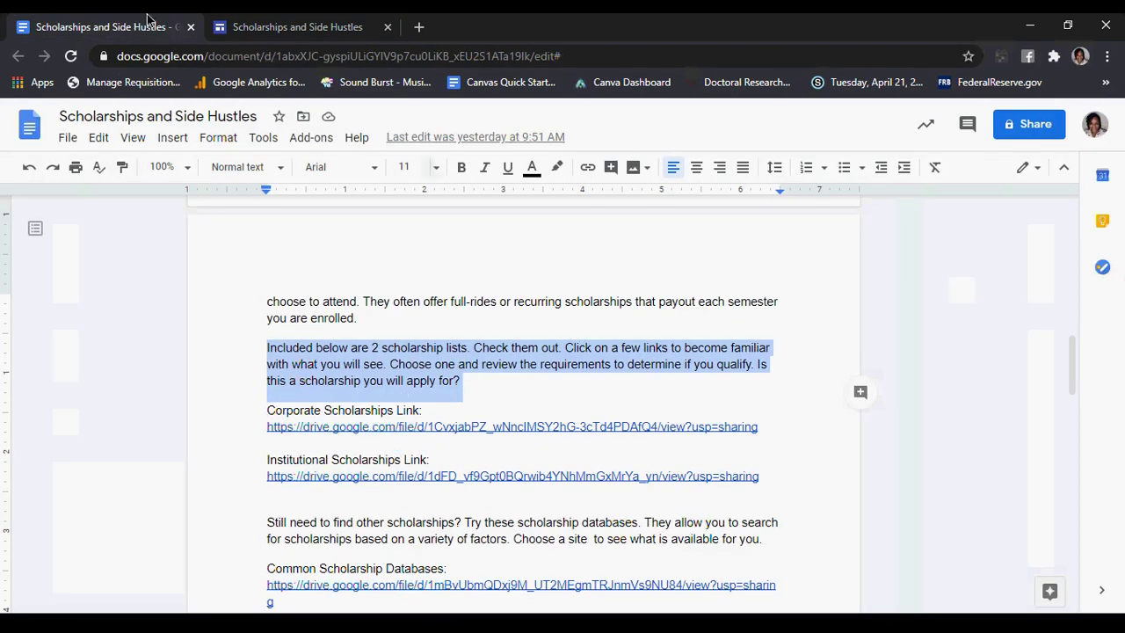
click(232, 27)
right_click(150, 425)
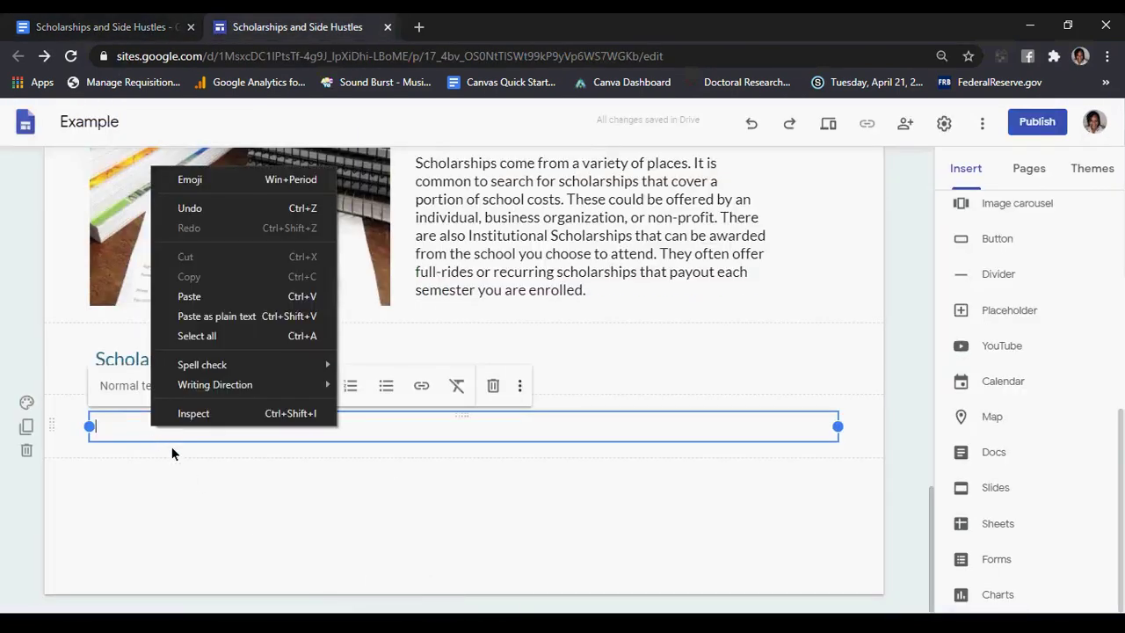
click(208, 297)
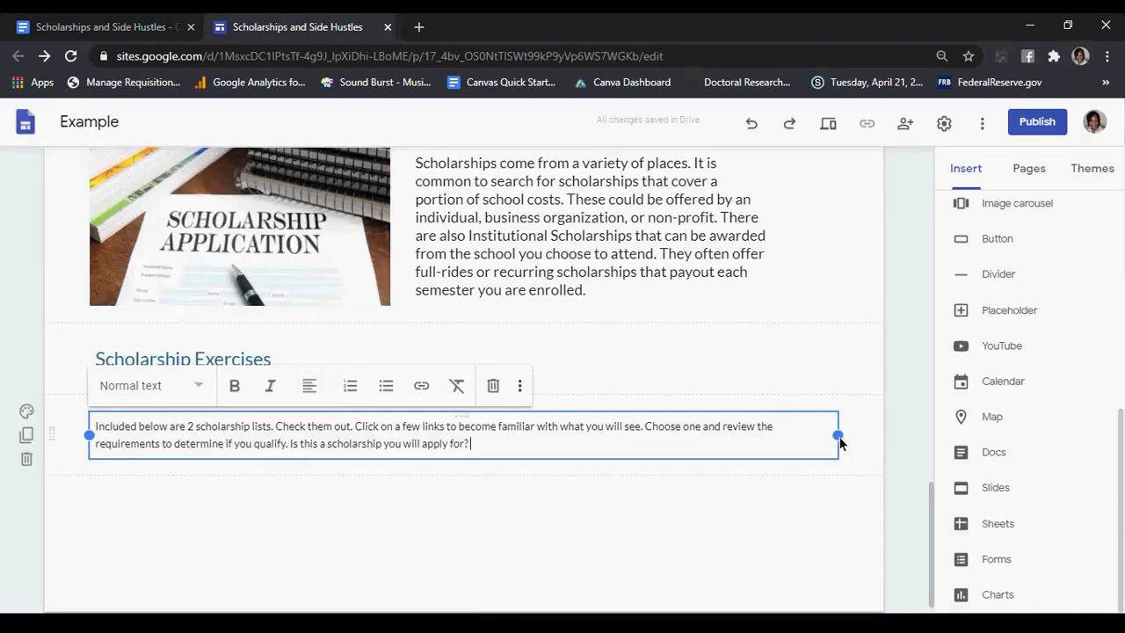
Narrow the pasted scholarship lists text box to half the section width and apply the Subheading style
drag(839, 442, 454, 482)
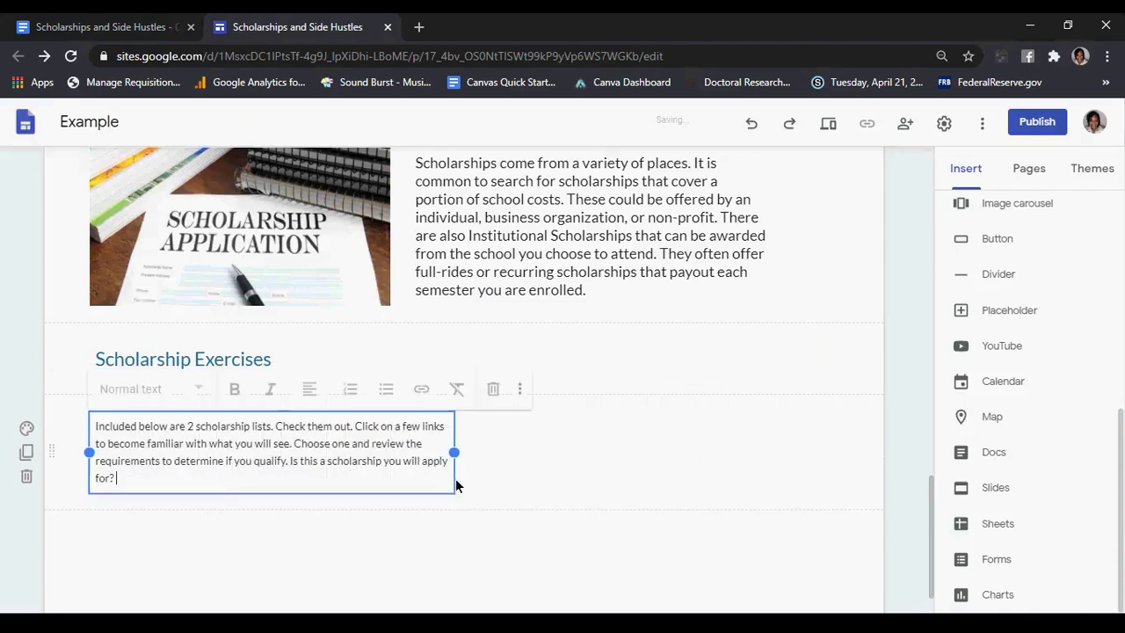
click(180, 391)
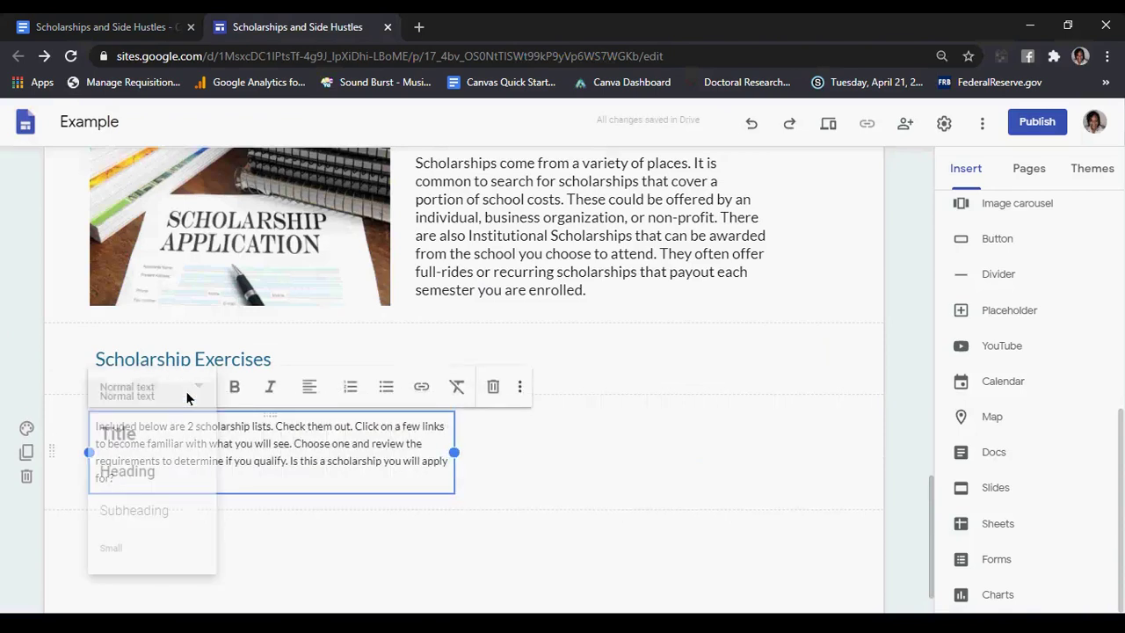
click(148, 510)
Switch to the Google Docs document and select the label "Corporate Scholarships Link:"
click(136, 34)
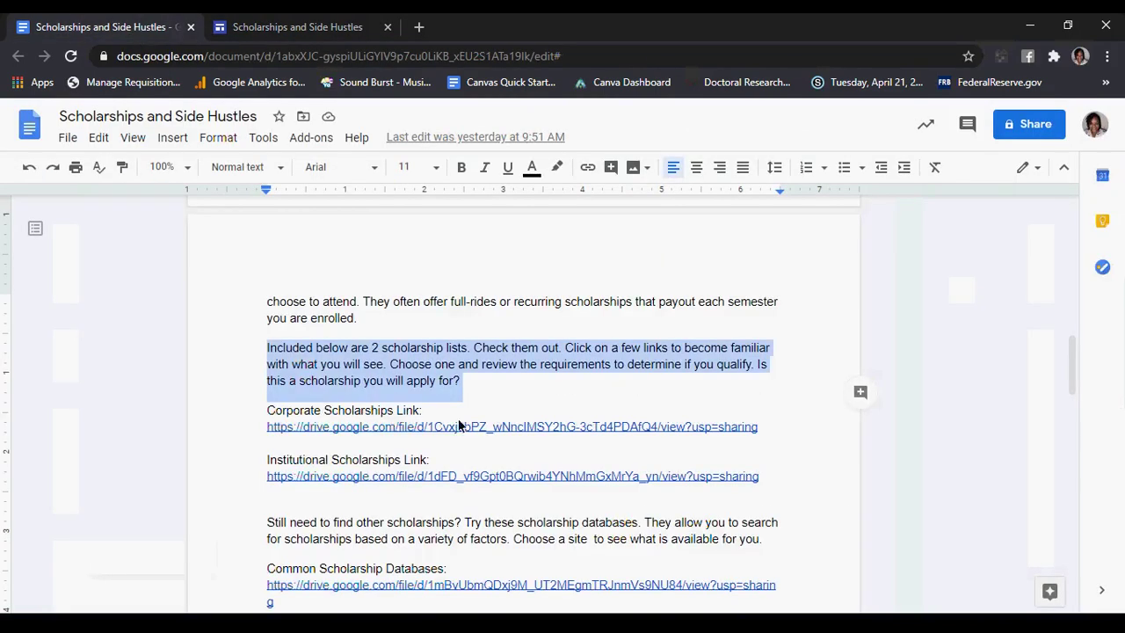
scroll(458, 425, down, 1)
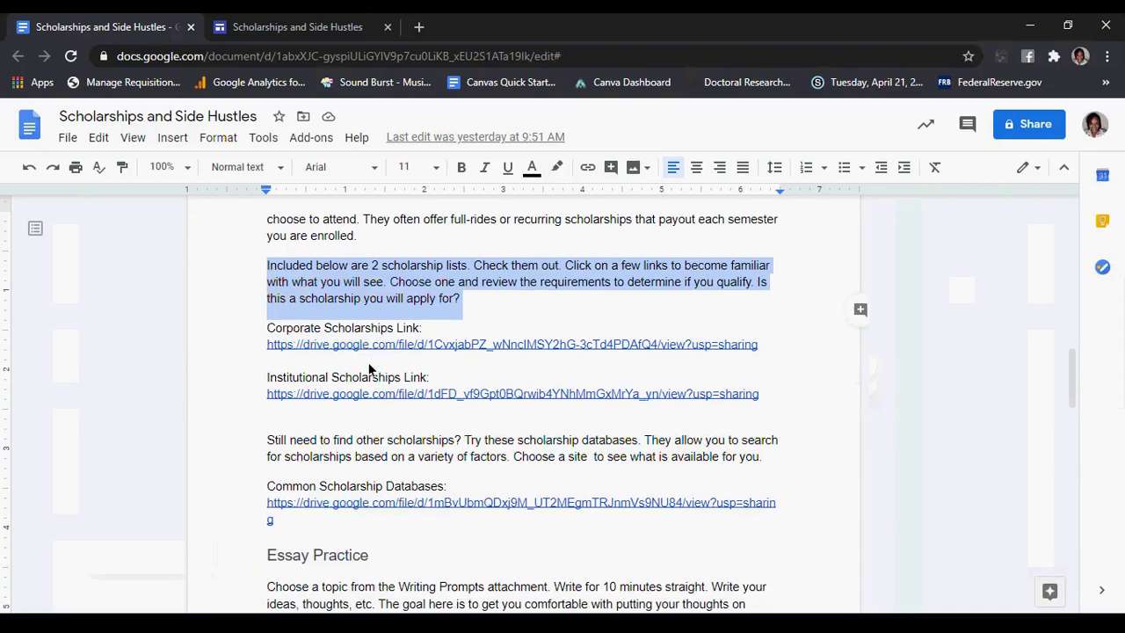
triple_click(400, 330)
click(427, 328)
drag(427, 328, 385, 331)
click(294, 333)
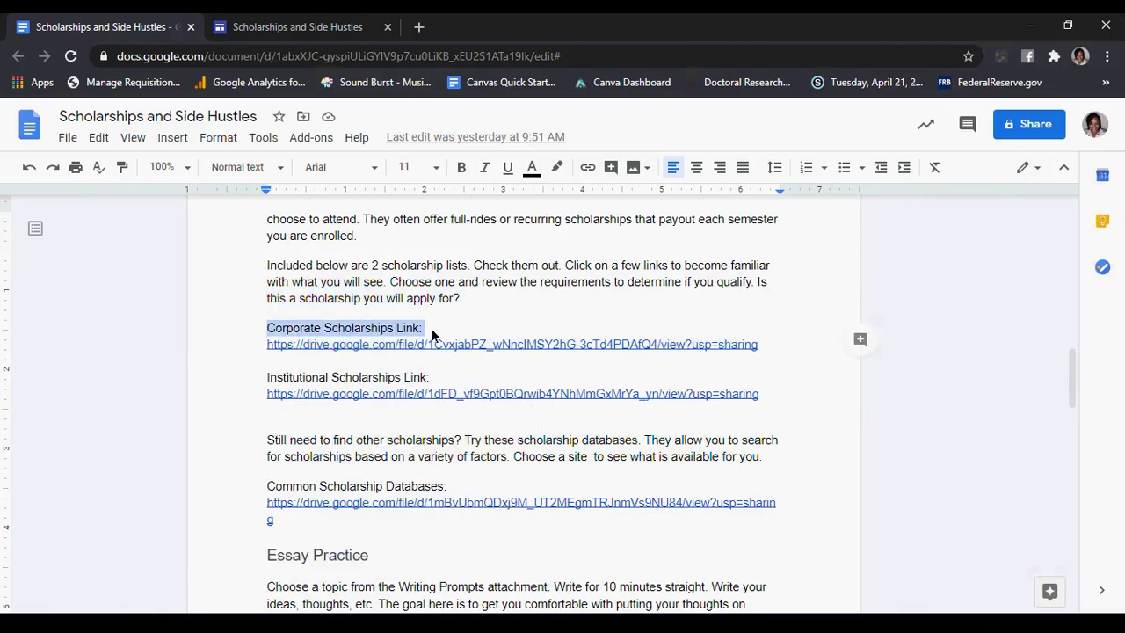
Return to Google Sites and place an empty text box to the right of the scholarship lists paragraph
click(297, 27)
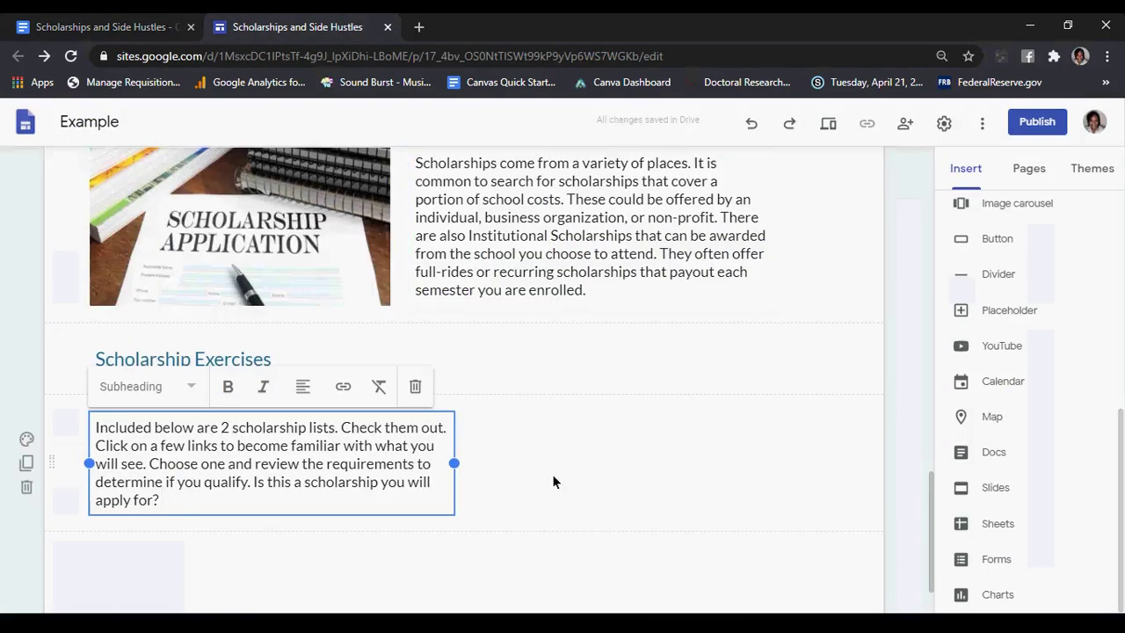
double_click(493, 429)
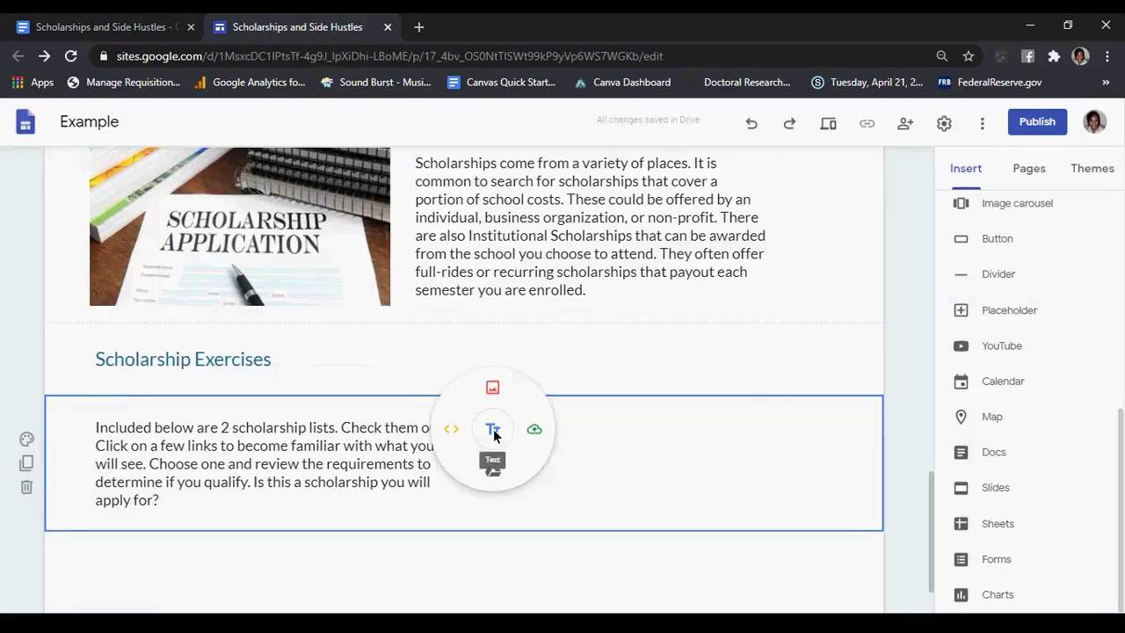
click(493, 429)
drag(349, 530, 650, 426)
click(550, 430)
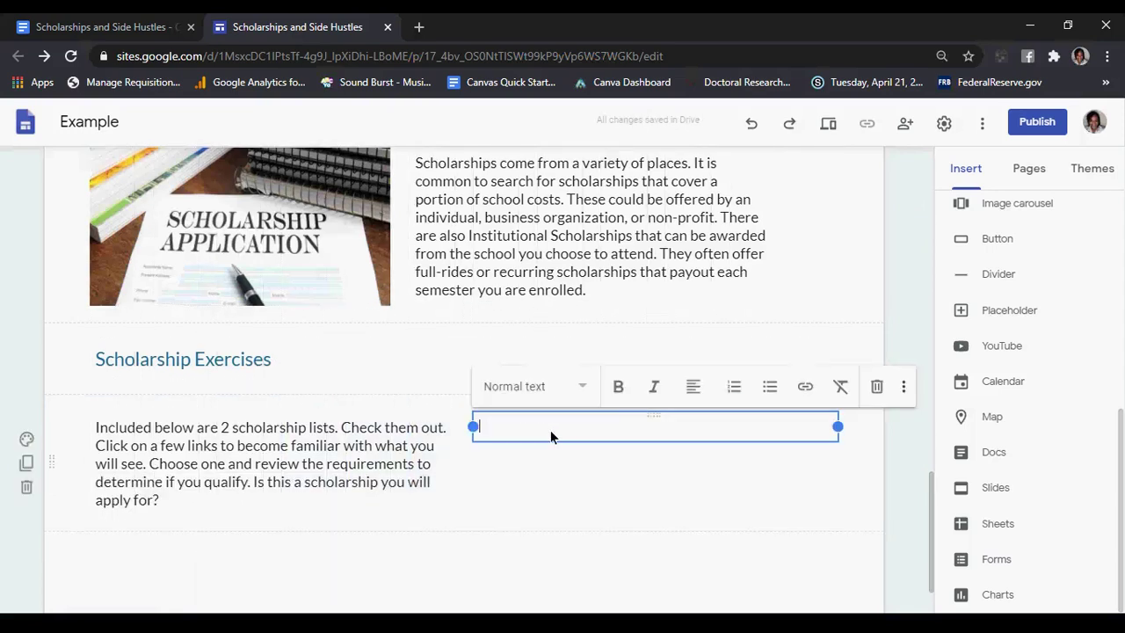
Enter "Corporate Scholarships Link" in the empty text box, apply the Subheading style and remove the trailing colon
text(Corporate Scholarships Link:)
click(536, 387)
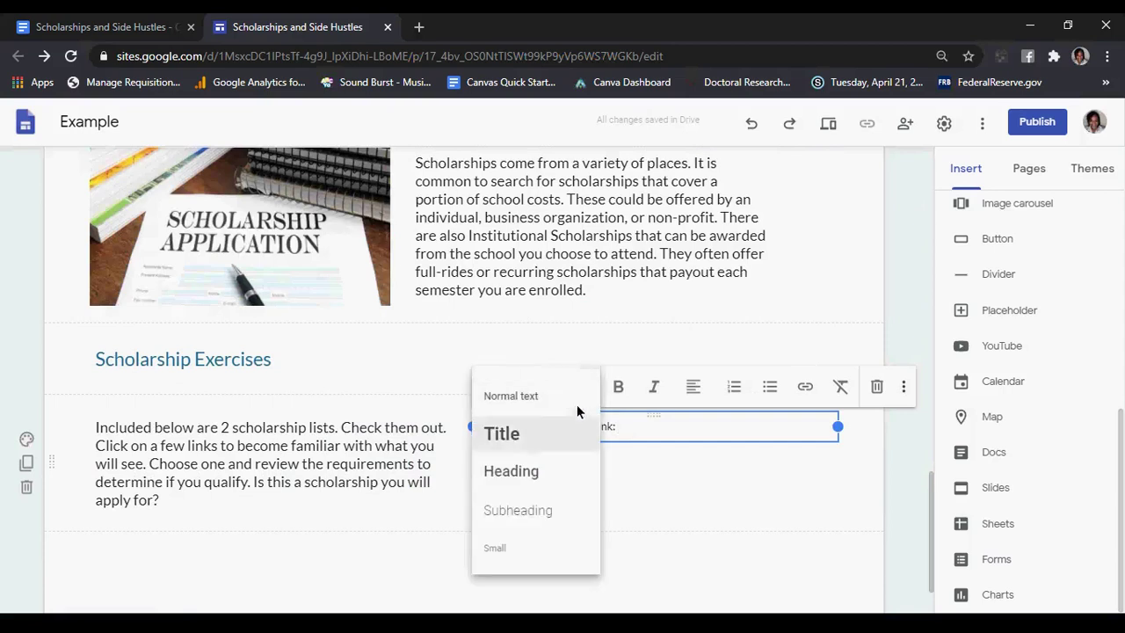
click(537, 507)
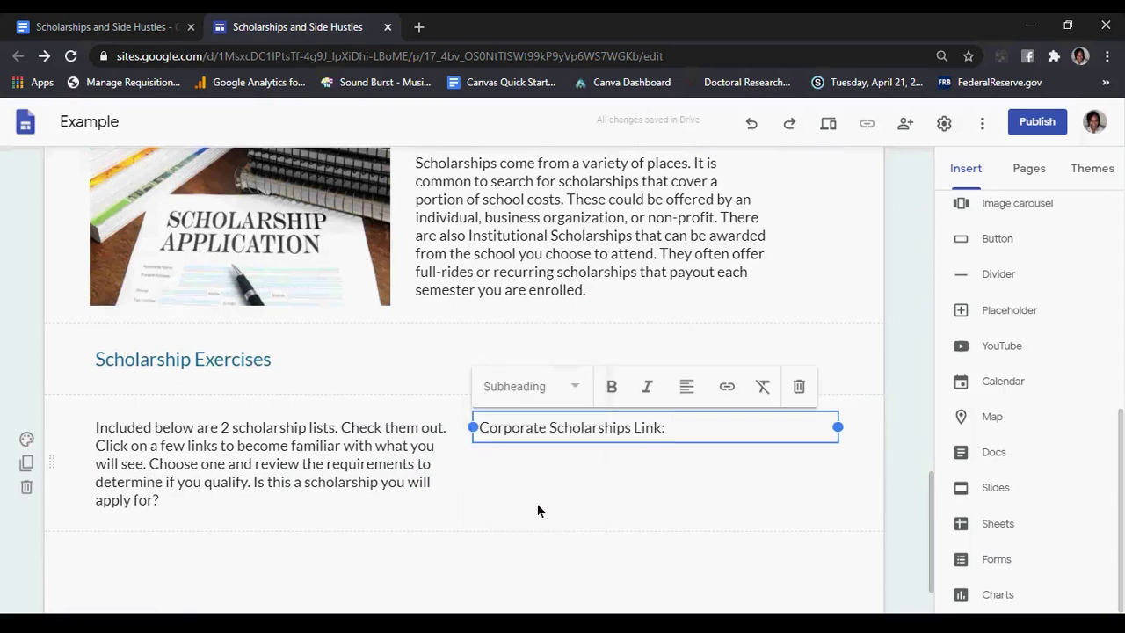
key(BackSpace)
key(ctrl+z)
Switch to the Google Docs document and copy the label "Institutional Scholarships Link:"
click(107, 28)
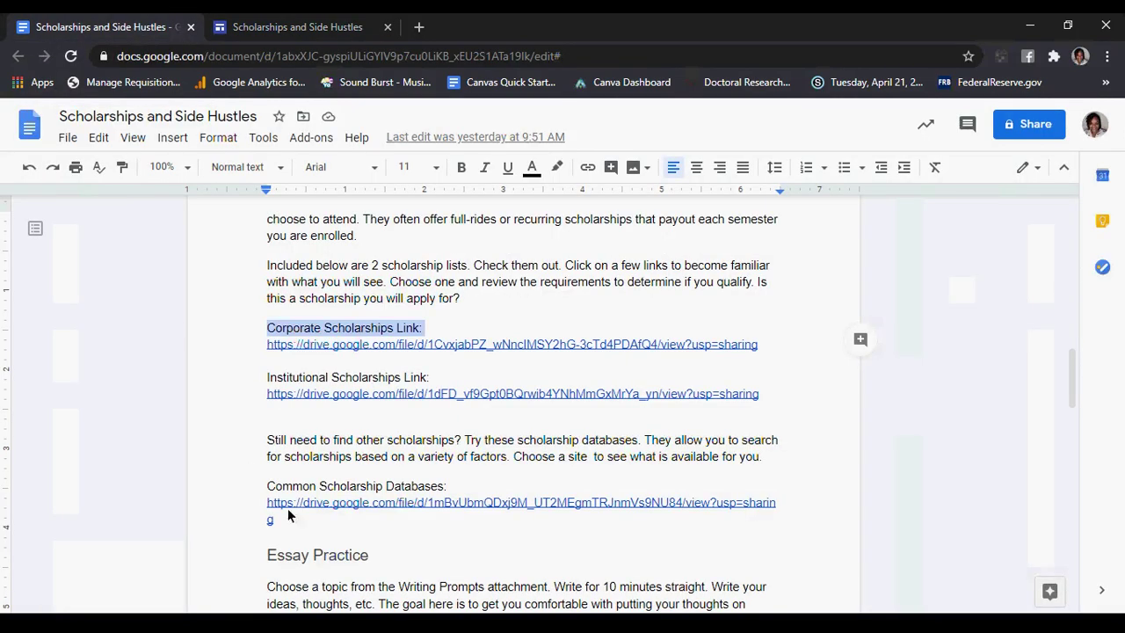
triple_click(330, 383)
drag(431, 378, 246, 385)
key(ctrl+c)
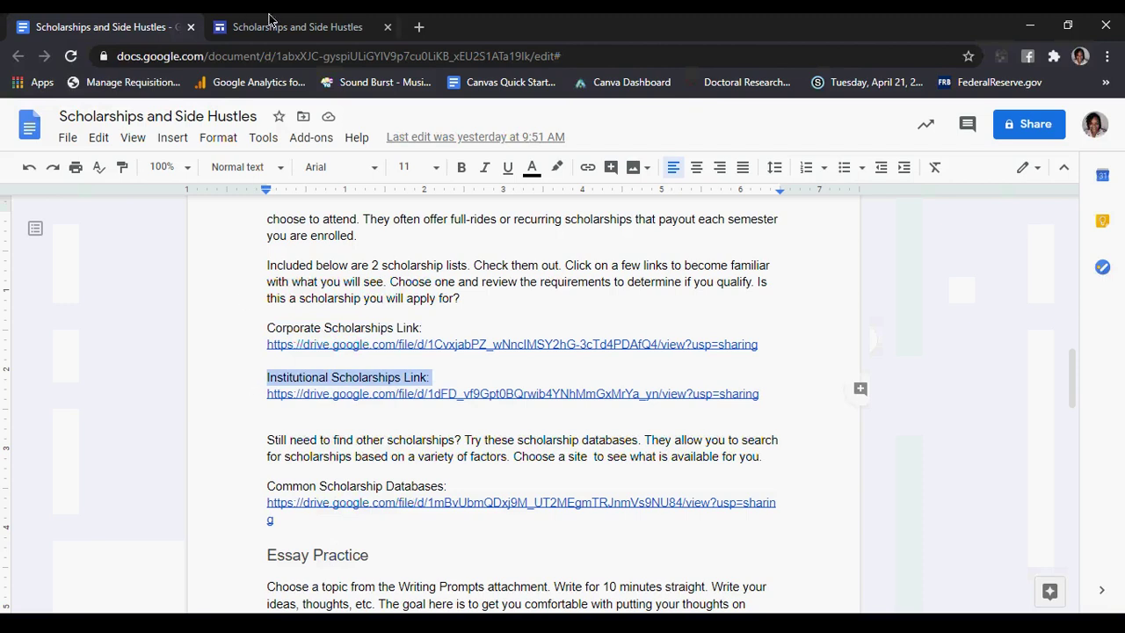
Return to Google Sites and paste the copied label below "Corporate Scholarships Link" in Subheading style without its colon
click(272, 26)
key(ctrl+v)
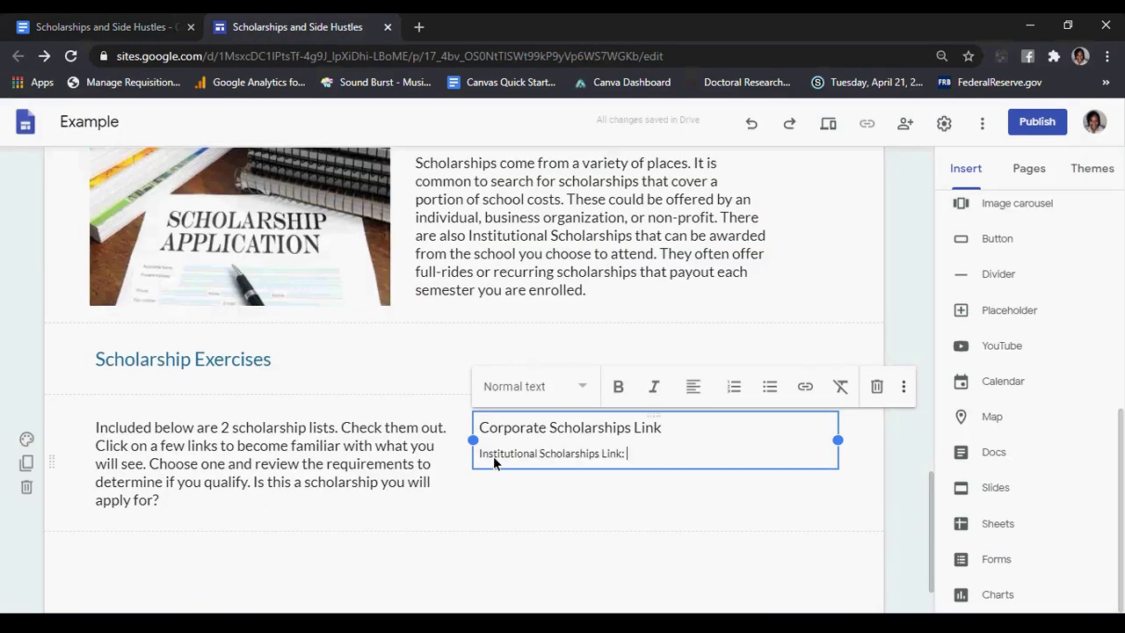
click(569, 386)
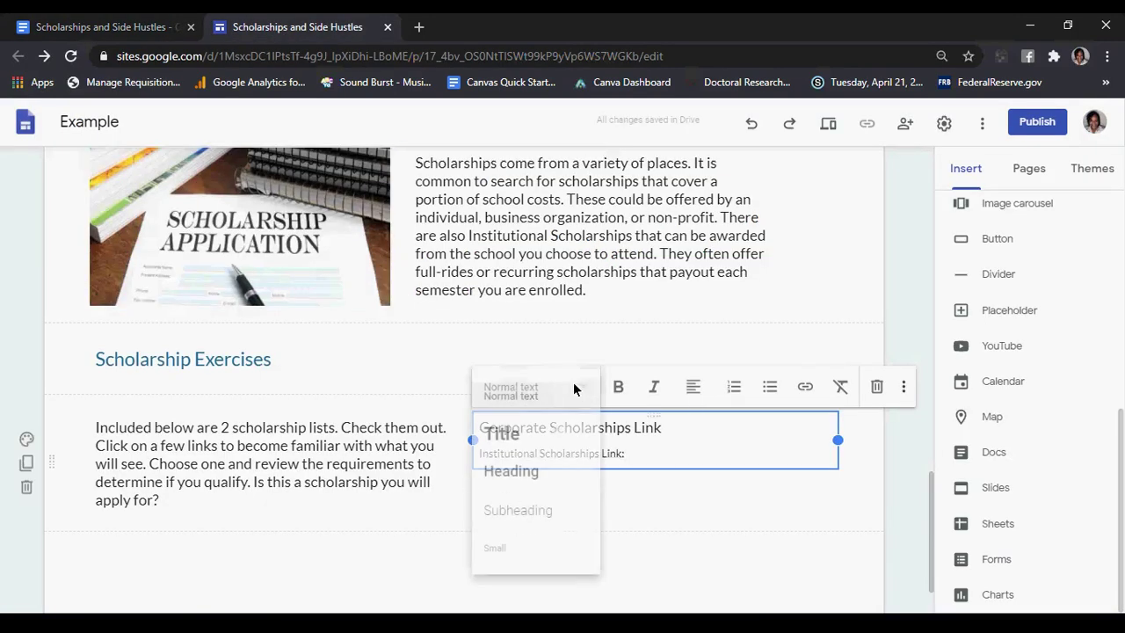
click(519, 500)
key(BackSpace)
key(BackSpace)
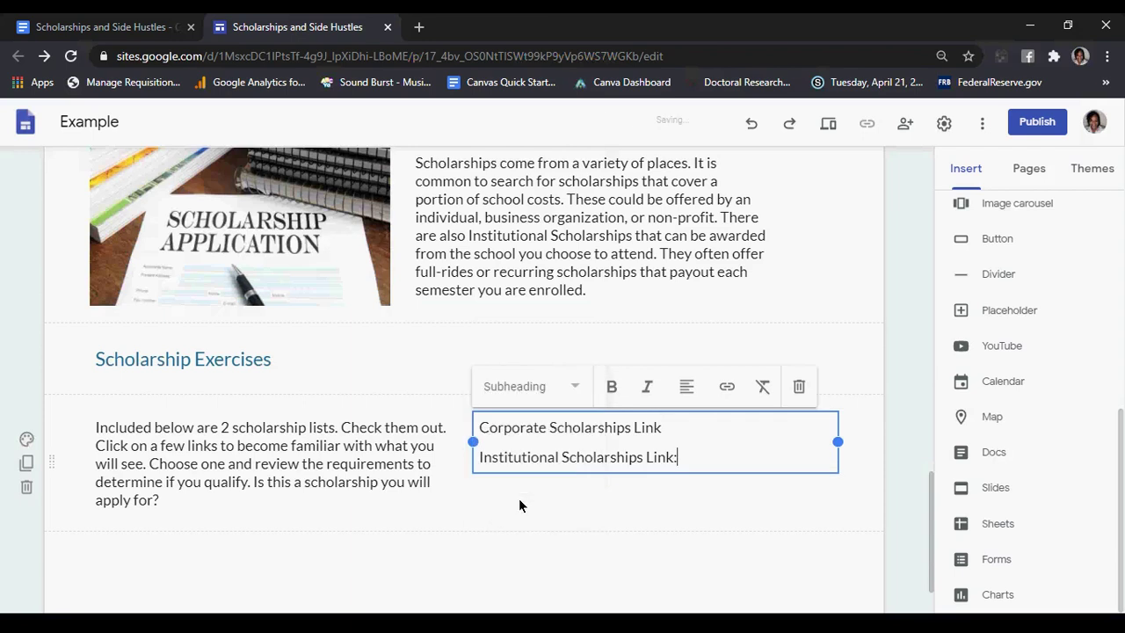
Transfer the label "Common Scholarship Databases" from Google Docs to a third line of the Google Sites text box in Subheading style, without the colon
click(104, 29)
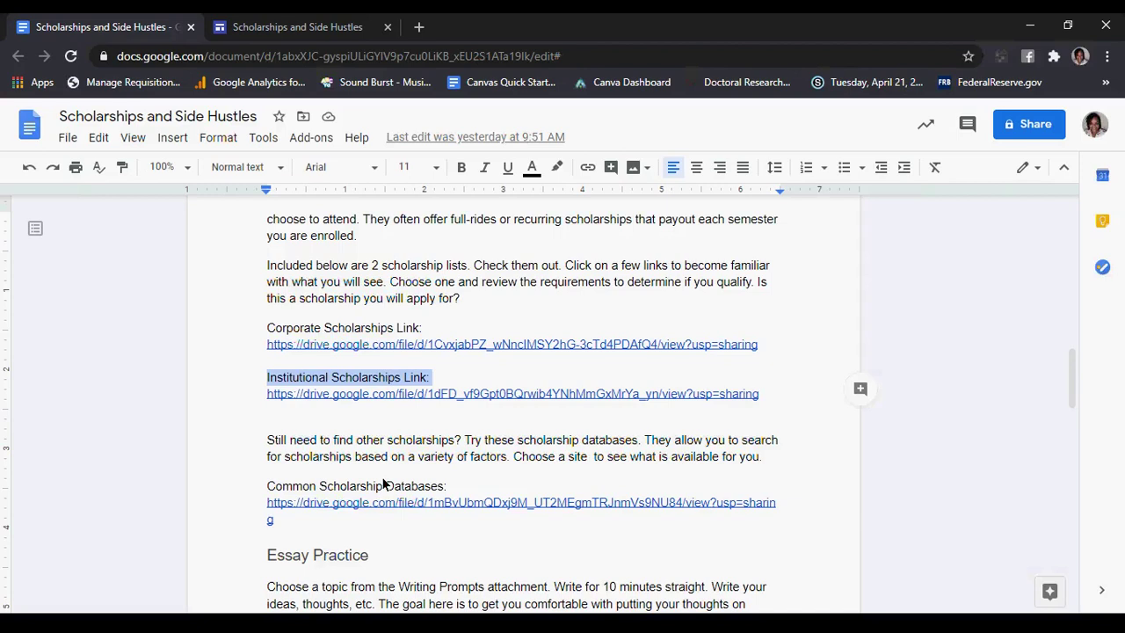
drag(455, 497, 254, 484)
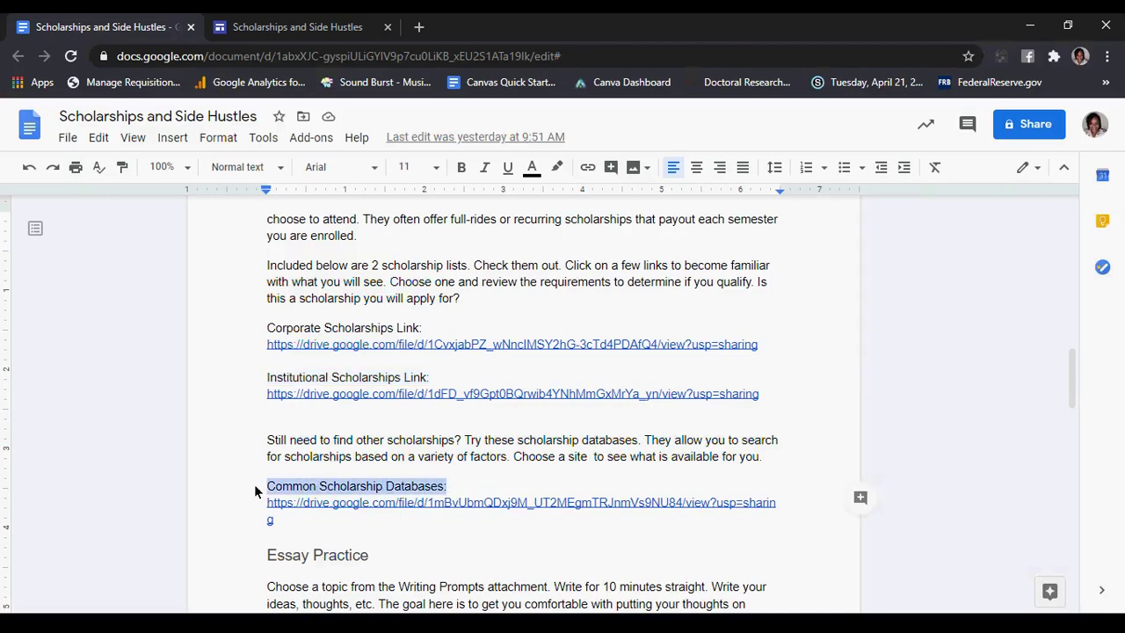
click(303, 28)
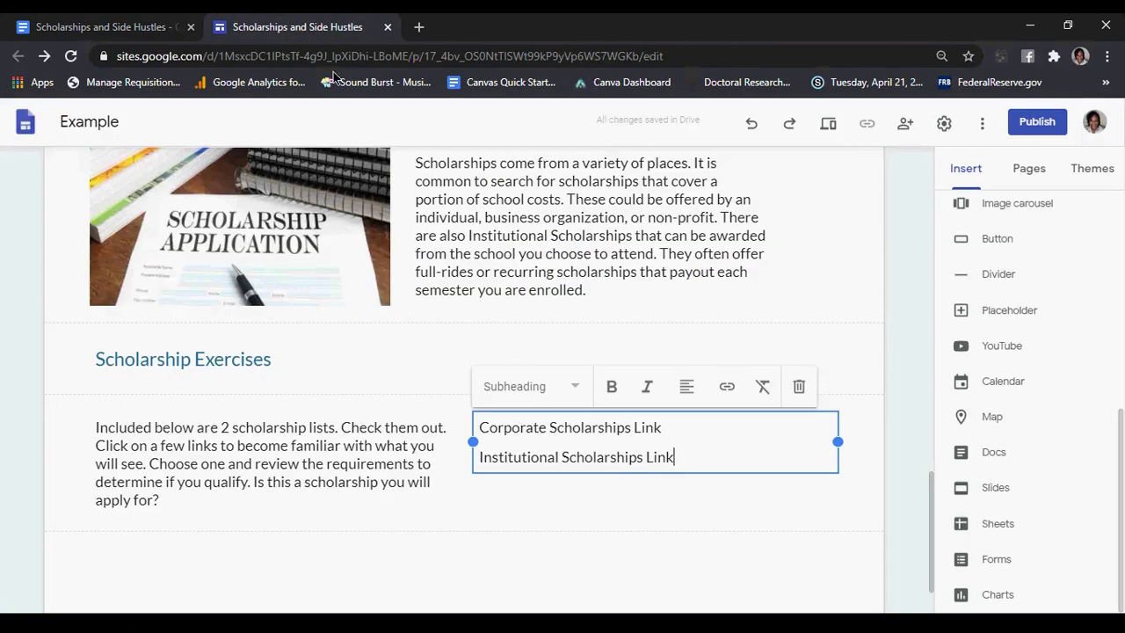
key(Return)
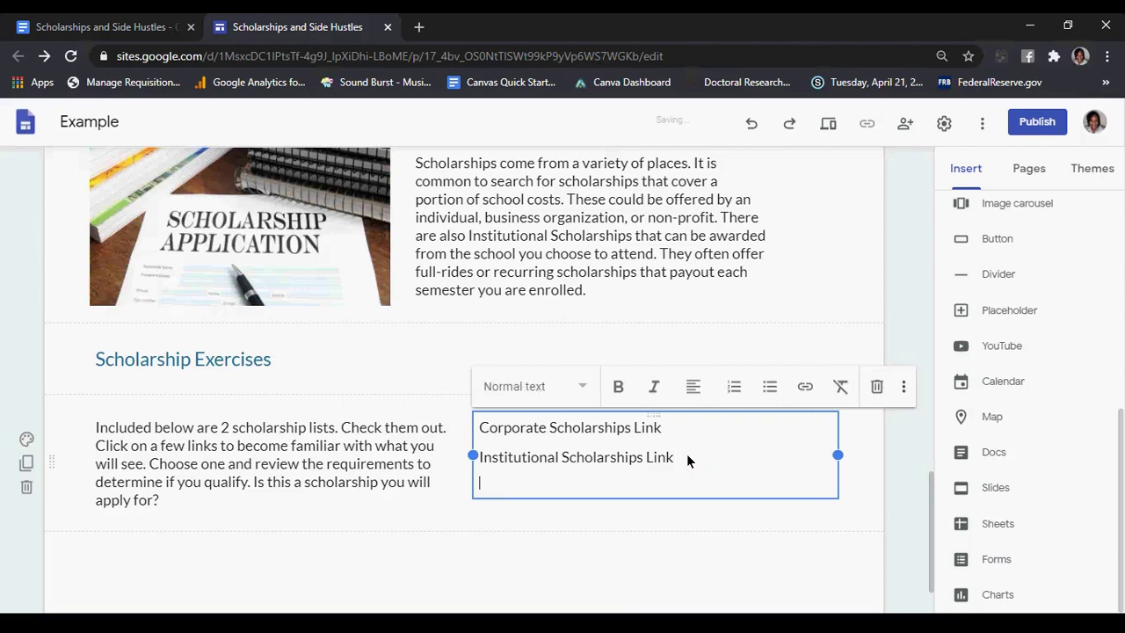
key(ctrl+v)
click(592, 384)
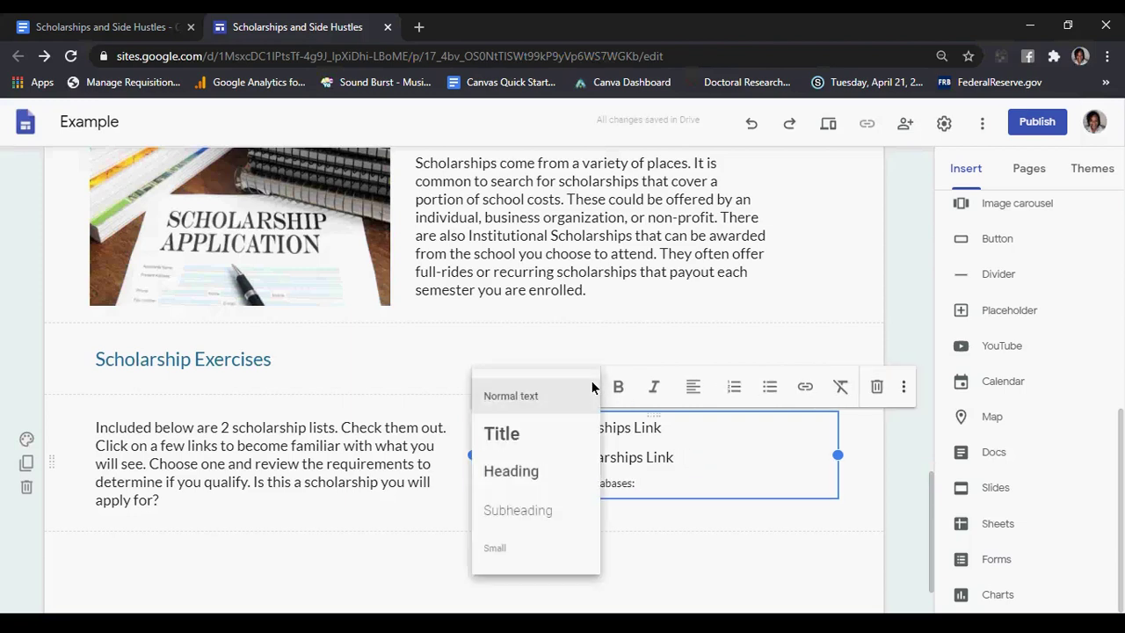
click(514, 509)
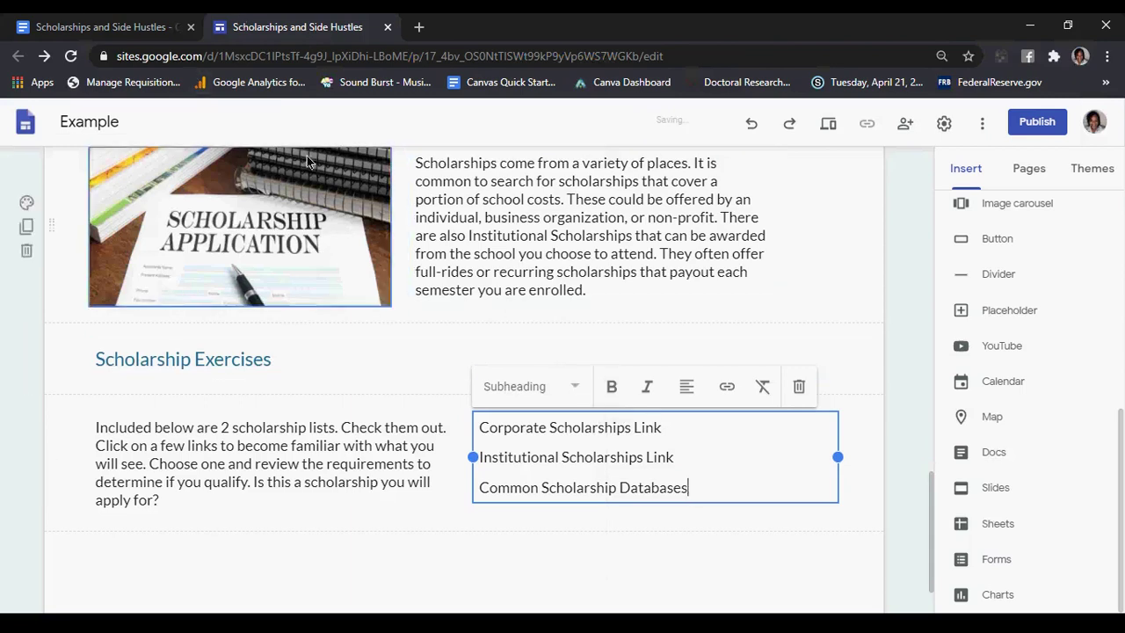
Switch to the Google Docs document and copy the Drive link listed under "Corporate Scholarships Link:"
click(66, 28)
click(527, 343)
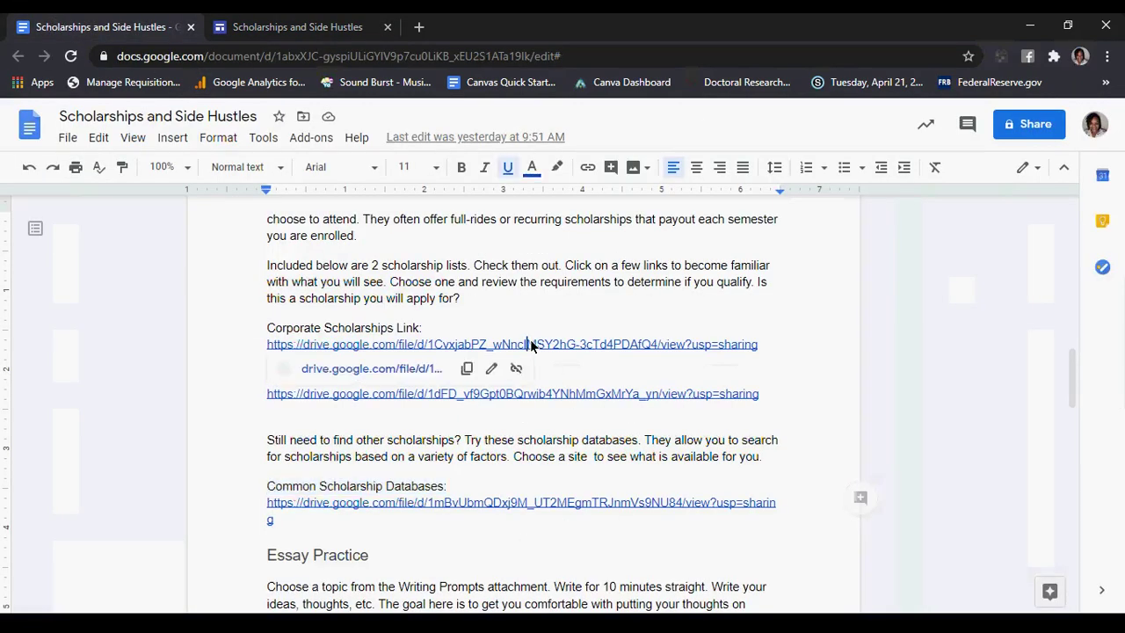
right_click(533, 350)
click(450, 350)
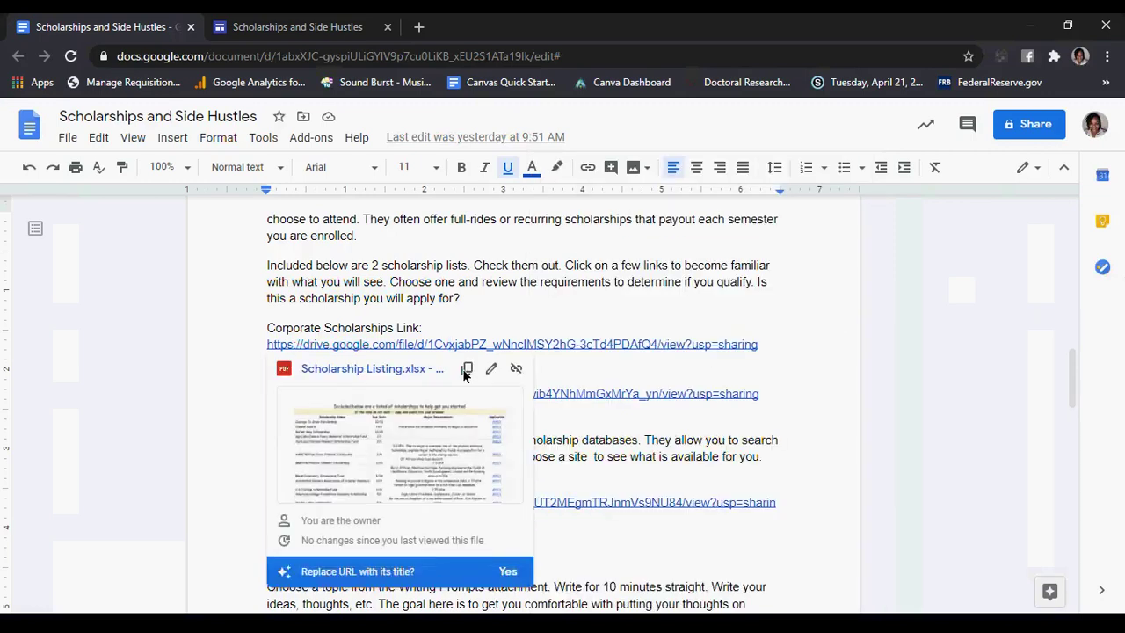
click(466, 368)
Return to Google Sites and hyperlink the text "Corporate Scholarships Link" to the copied Drive address
click(251, 27)
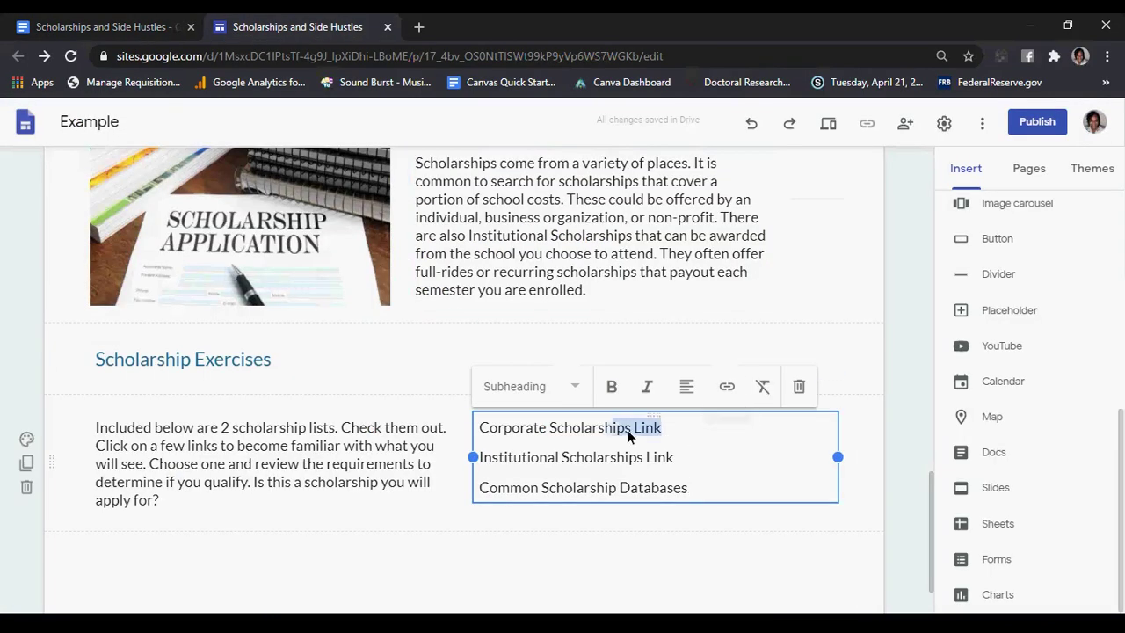
drag(664, 428, 452, 430)
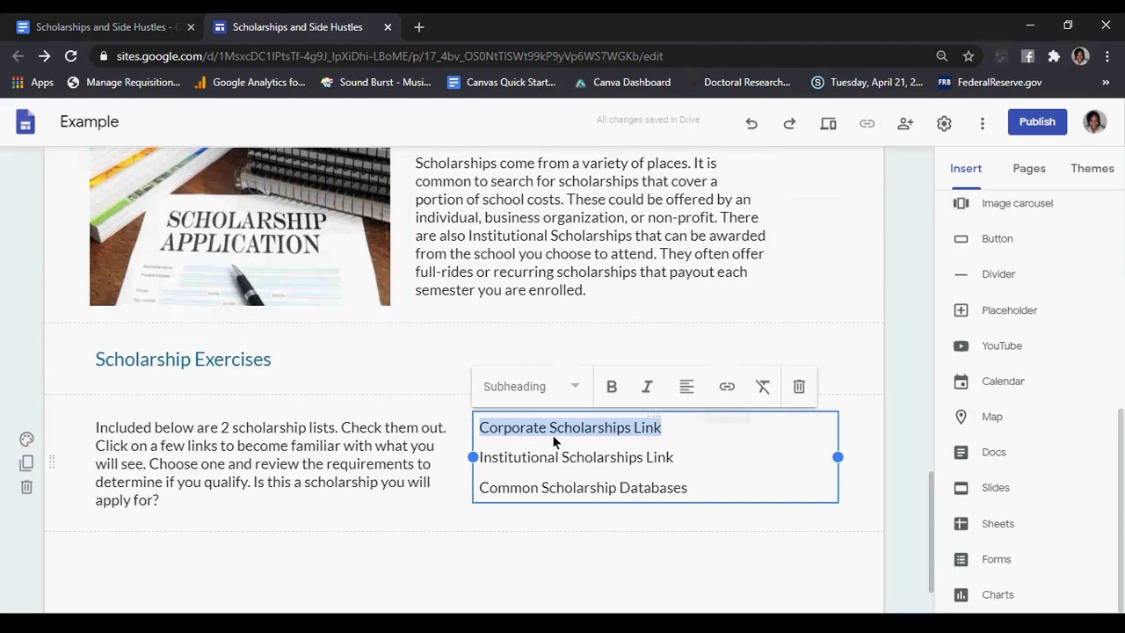
click(724, 388)
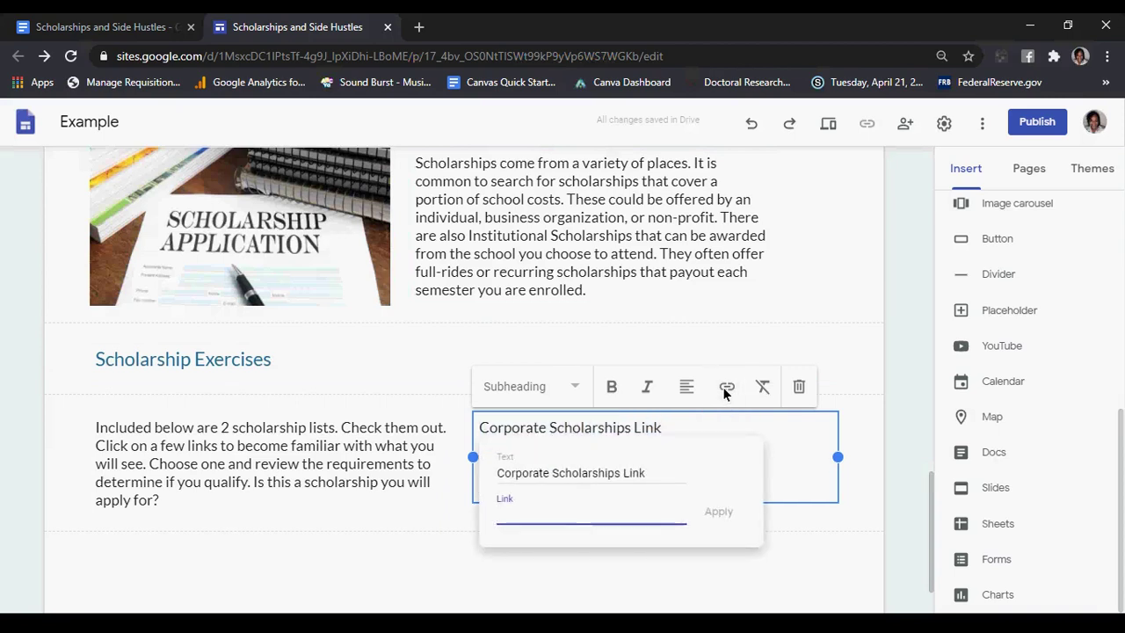
key(ctrl+v)
click(718, 511)
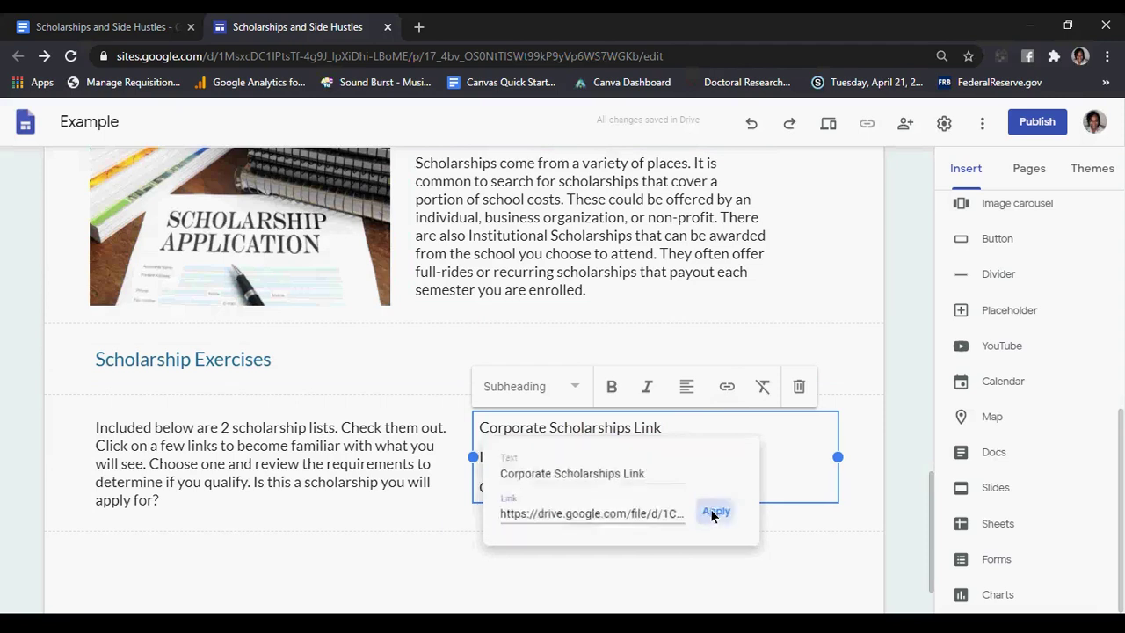
Switch to the Google Docs document and copy the Drive link listed under "Institutional Scholarships Link:"
click(127, 40)
click(365, 395)
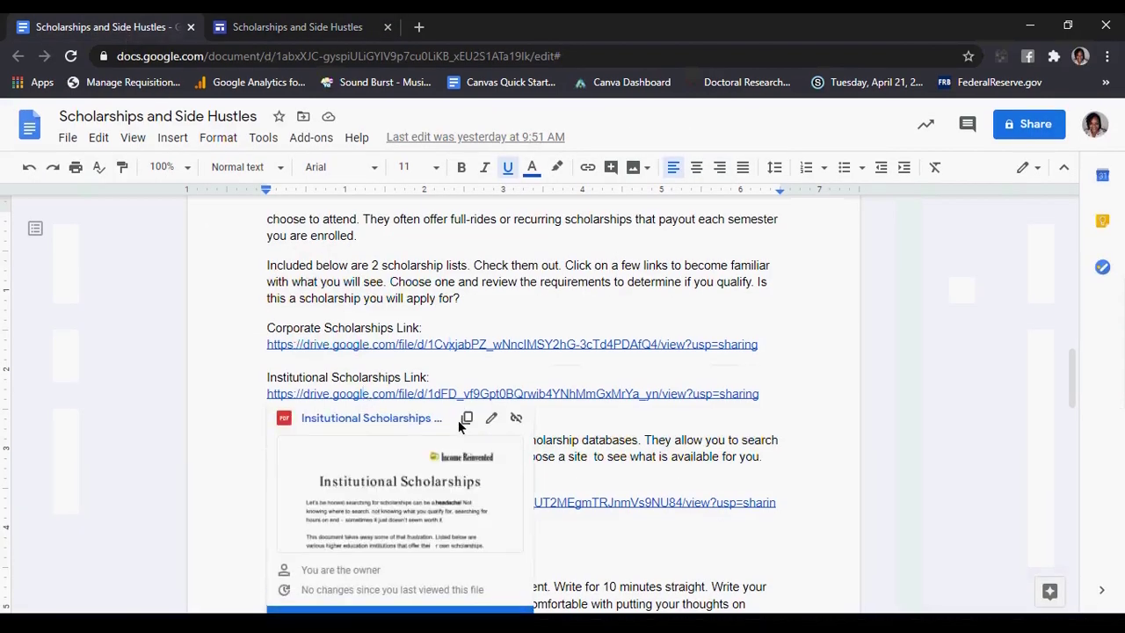
click(466, 419)
Return to Google Sites and hyperlink the text "Institutional Scholarships Link" to the copied Drive address
click(263, 26)
drag(675, 458, 461, 456)
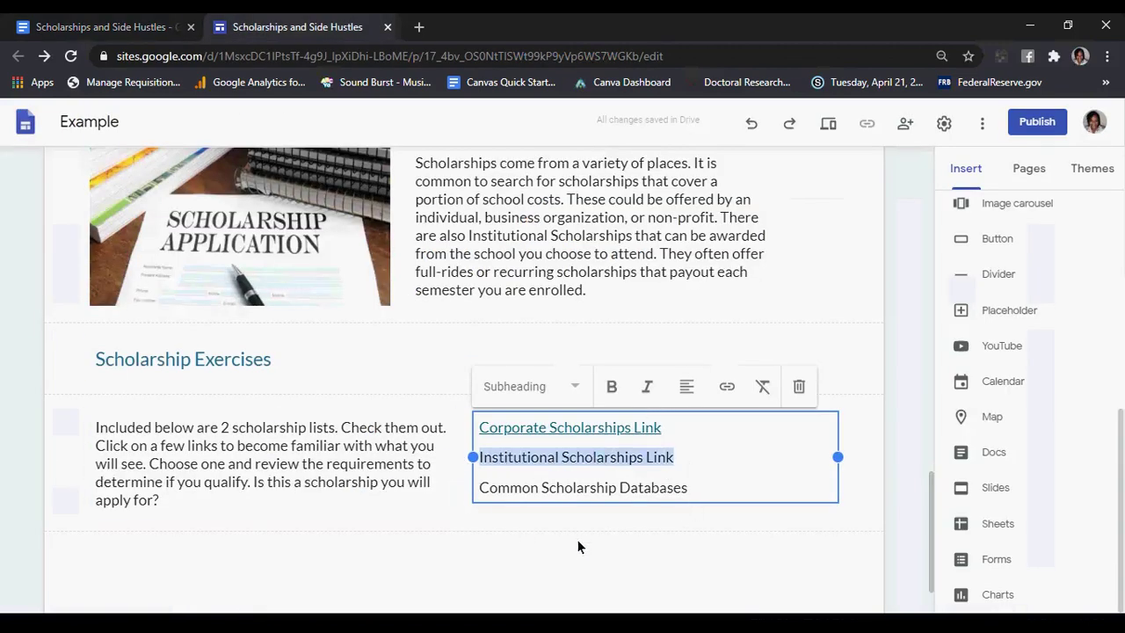
click(726, 386)
key(ctrl+v)
click(718, 541)
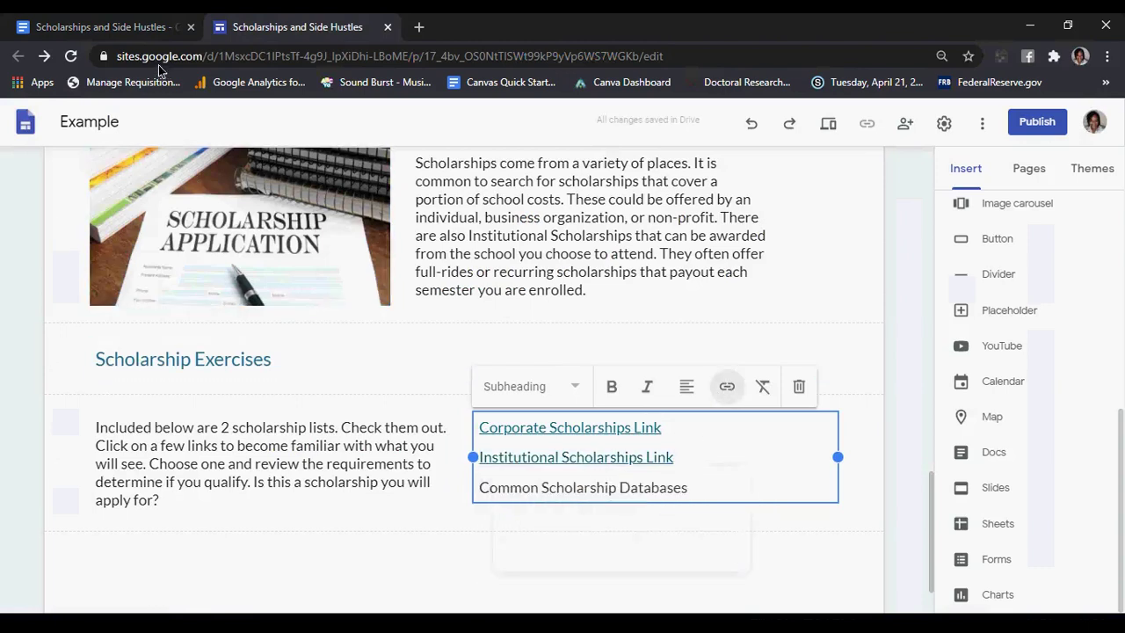
Switch to the Google Docs document and copy the Drive link listed under "Common Scholarship Databases:"
click(114, 26)
click(421, 515)
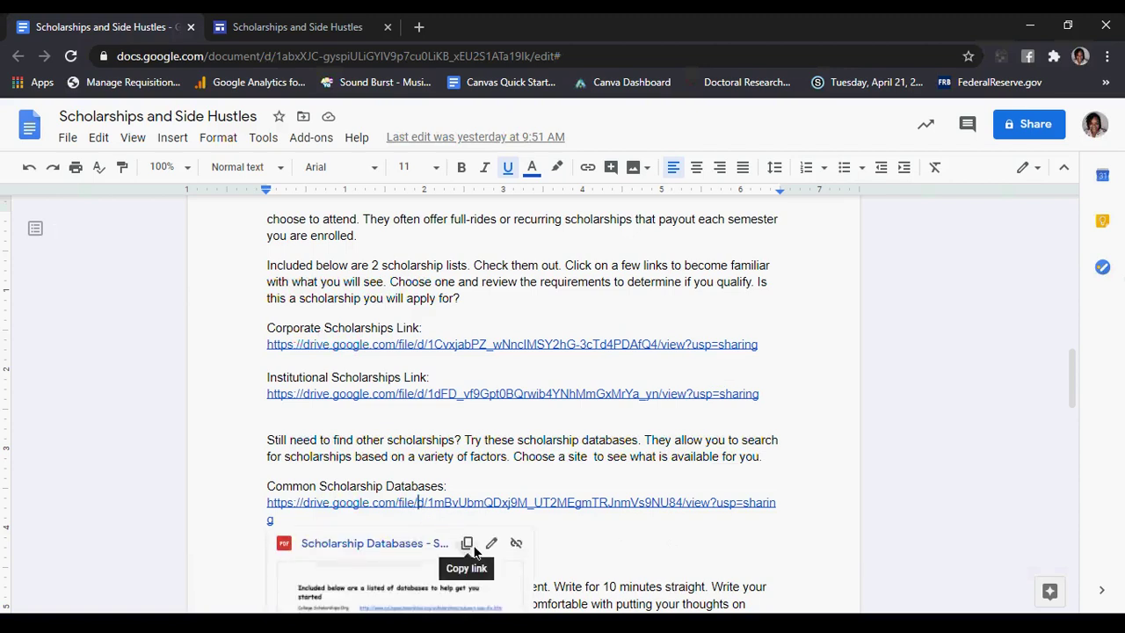
click(467, 542)
Return to Google Sites, select the text "Common Scholarship Databases" and open its link settings
click(290, 28)
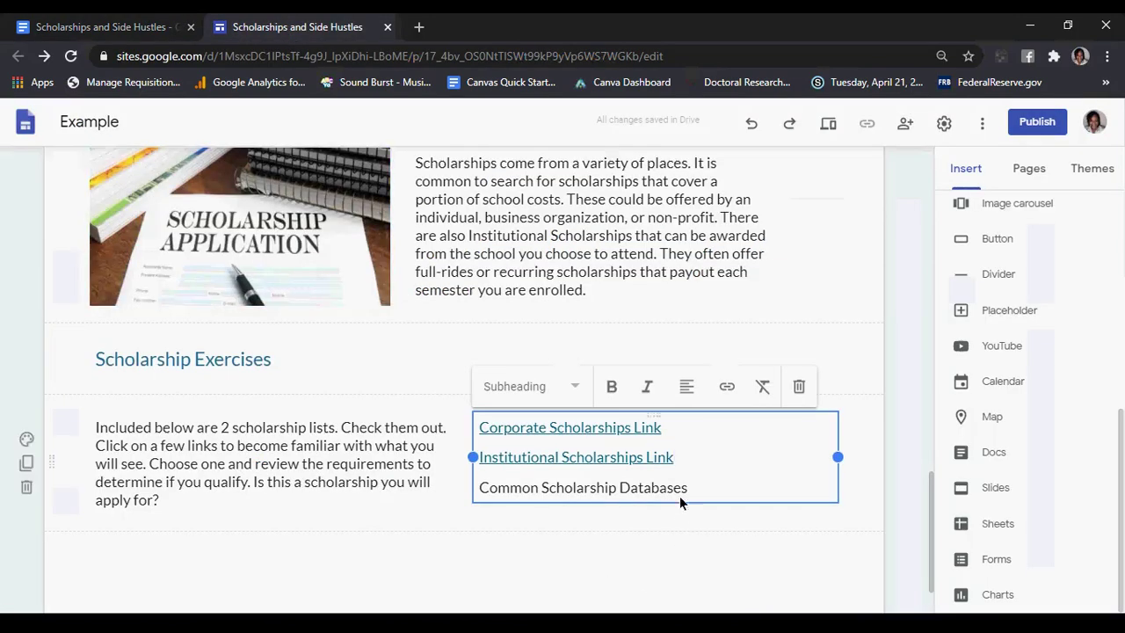
drag(695, 496, 493, 503)
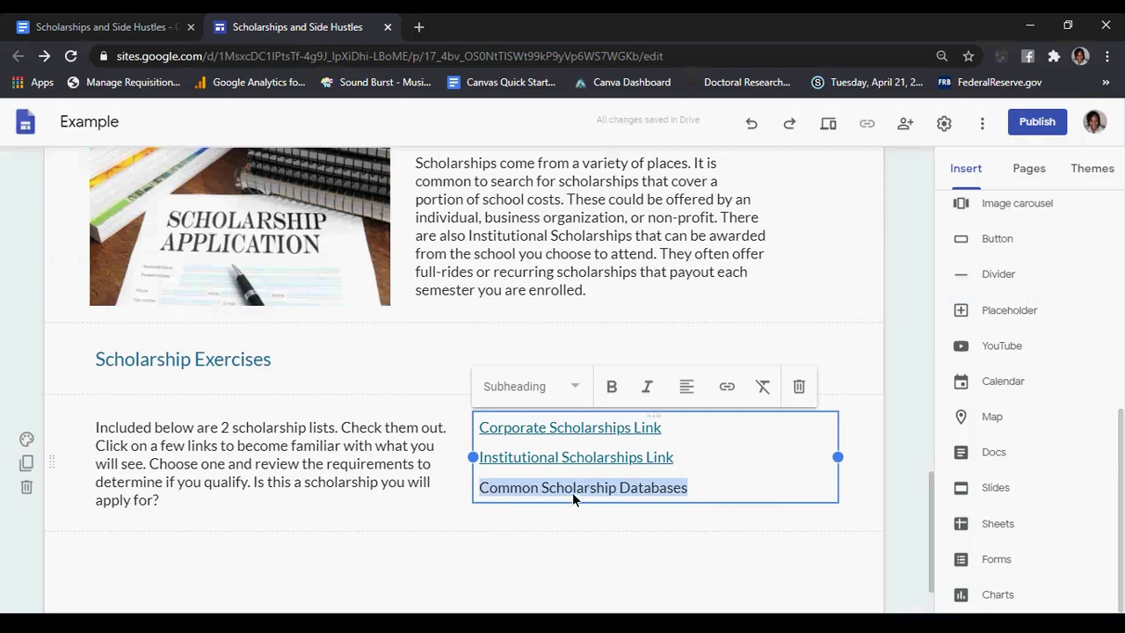
click(721, 387)
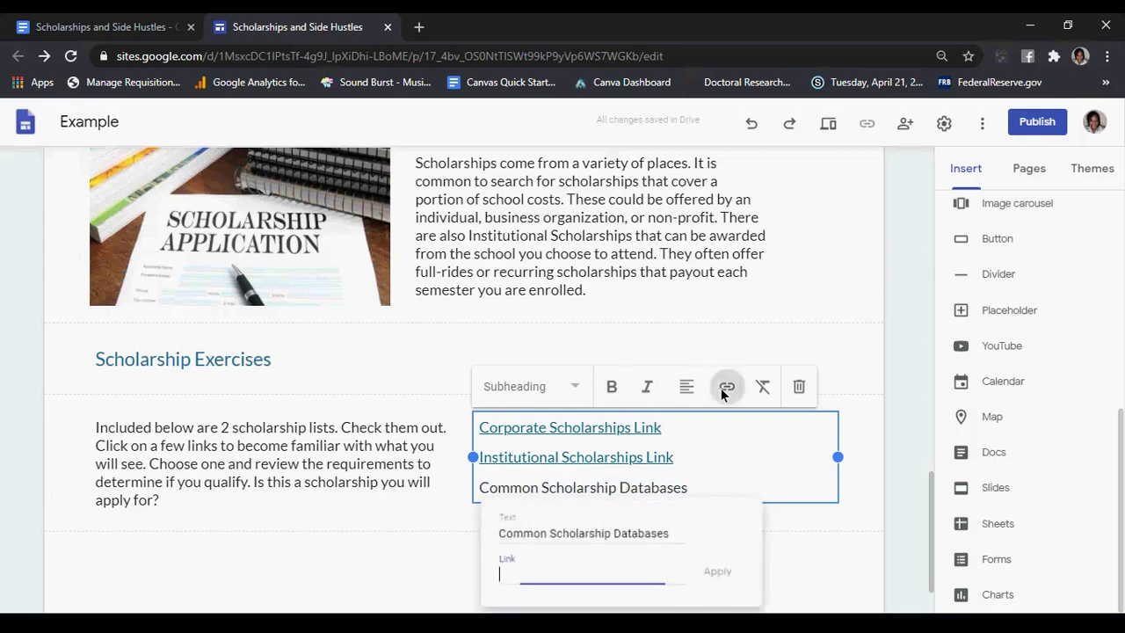
click(725, 392)
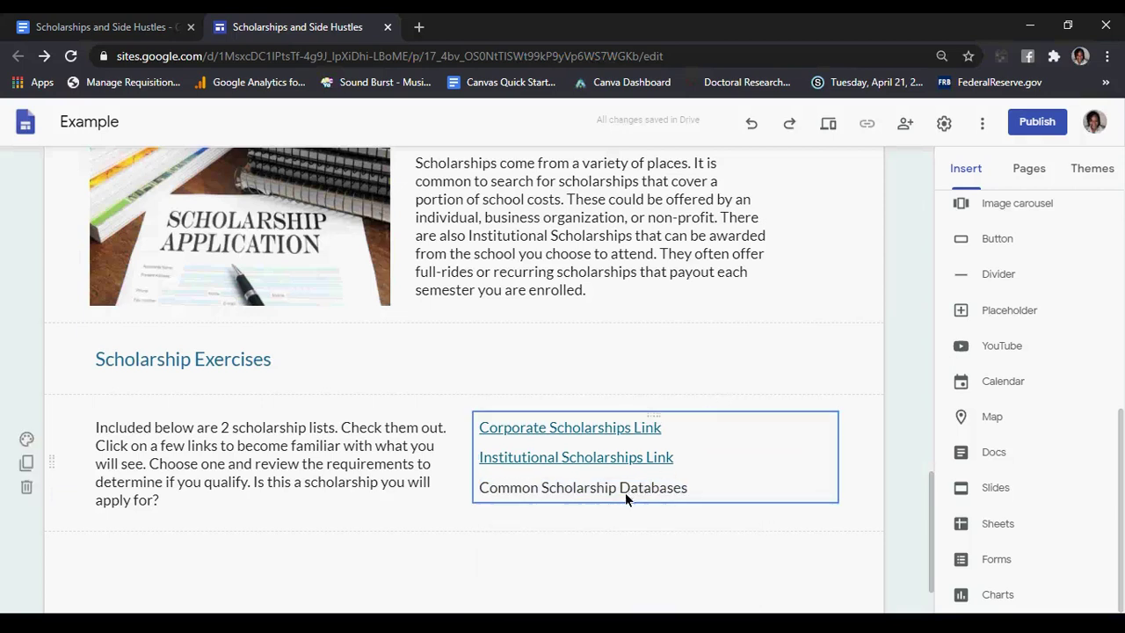
drag(681, 489, 477, 492)
click(725, 386)
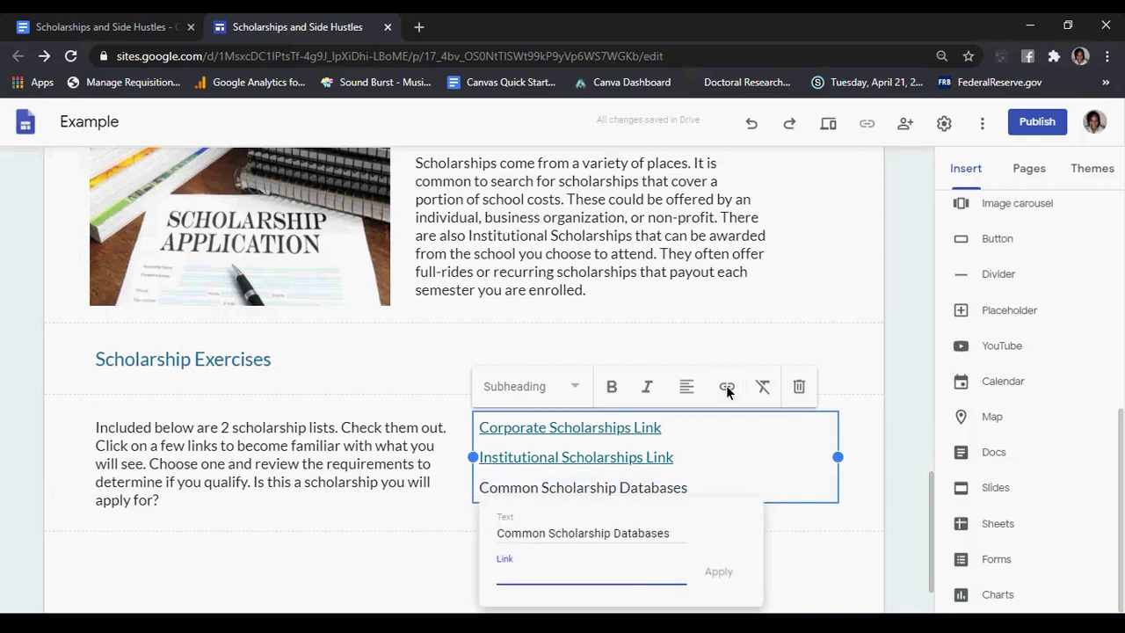
Link the "Common Scholarship Databases" text to the copied Google Drive URL
key(ctrl+v)
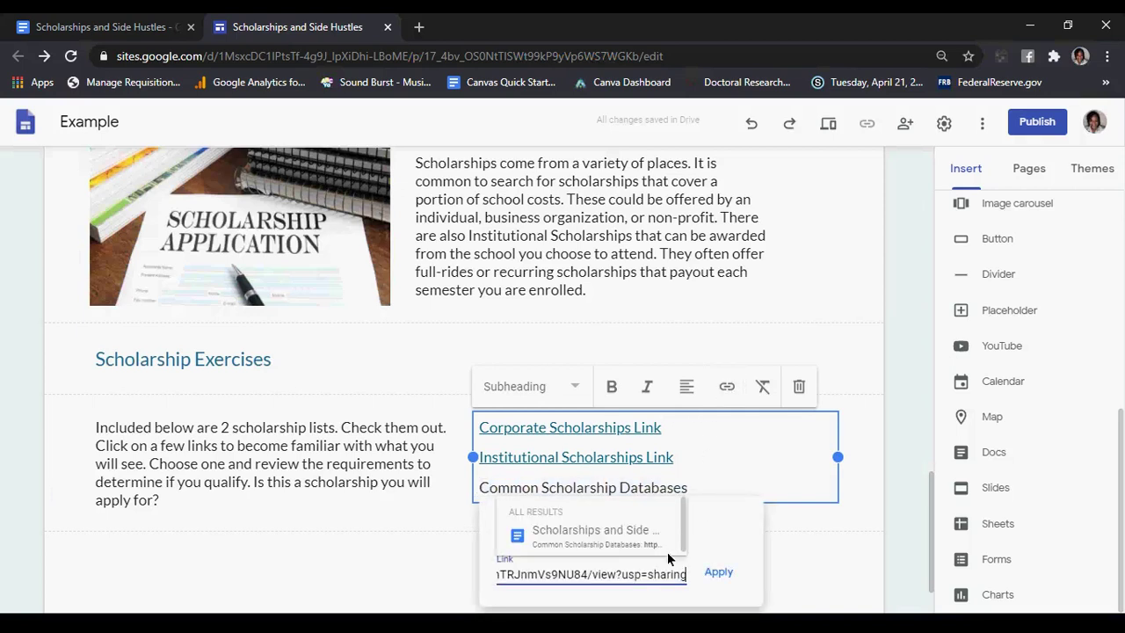
click(719, 572)
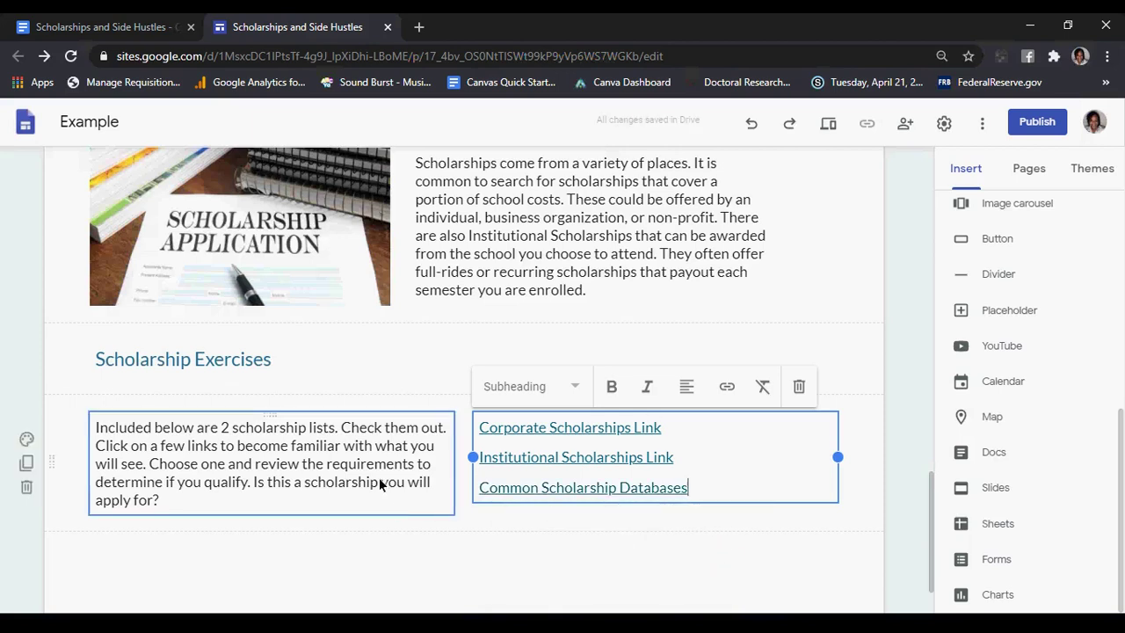
click(467, 476)
scroll(467, 476, down, 1)
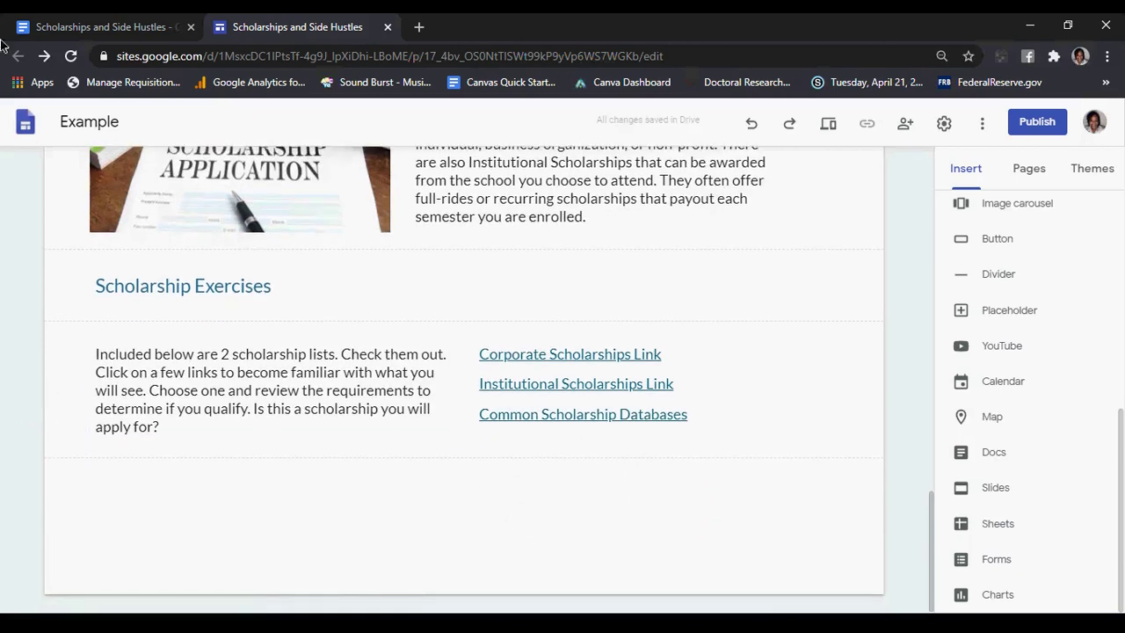
Check the next section's title in the Google Docs outline, and add "Essay Practice" in Heading style below the scholarship exercises in Google Sites
click(80, 24)
scroll(312, 382, down, 4)
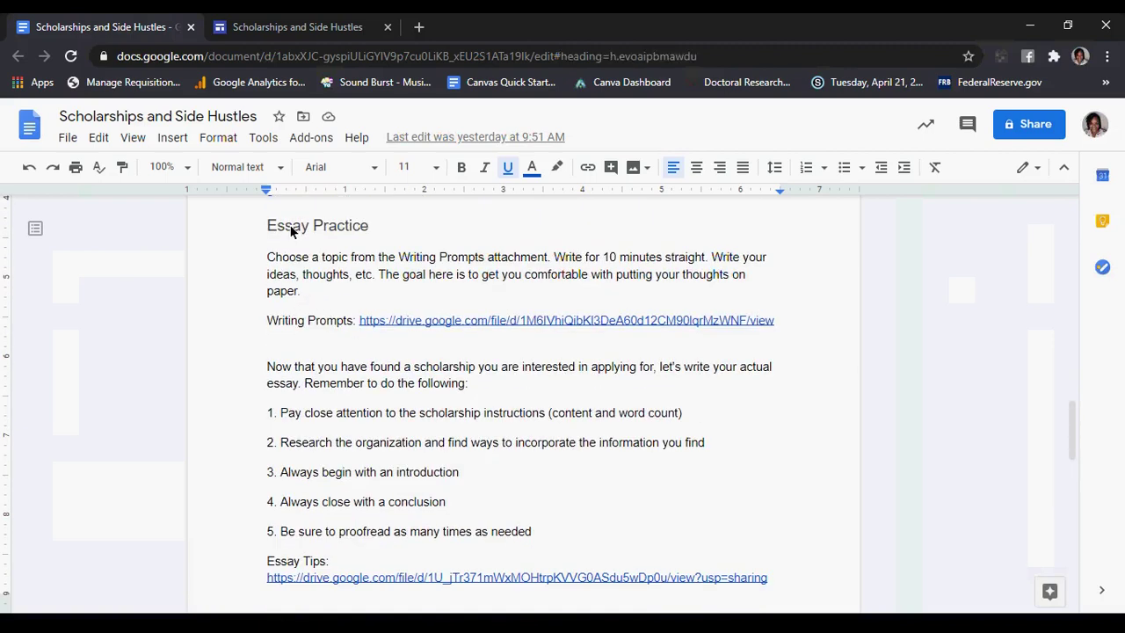
triple_click(292, 230)
click(264, 33)
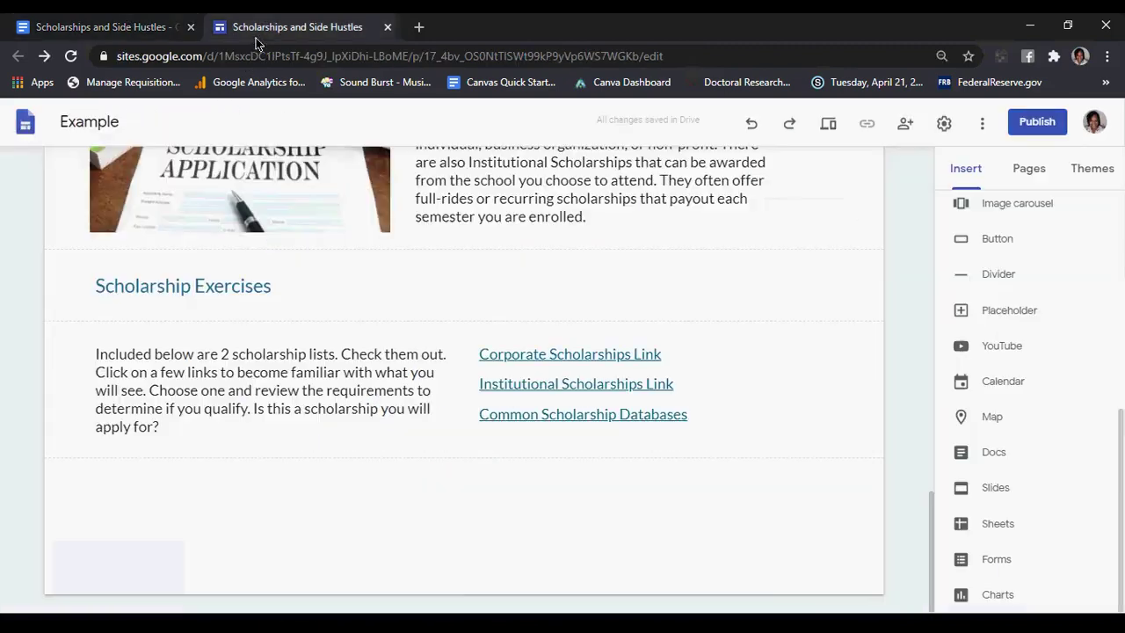
double_click(126, 478)
click(126, 478)
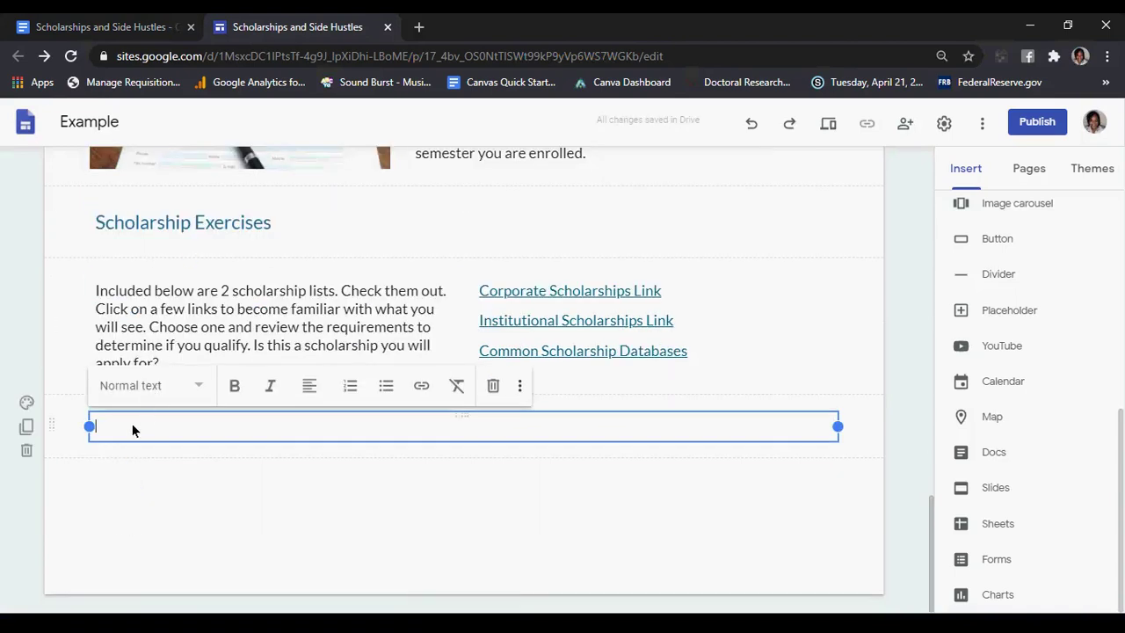
text(Essay Practice)
key(Return)
key(BackSpace)
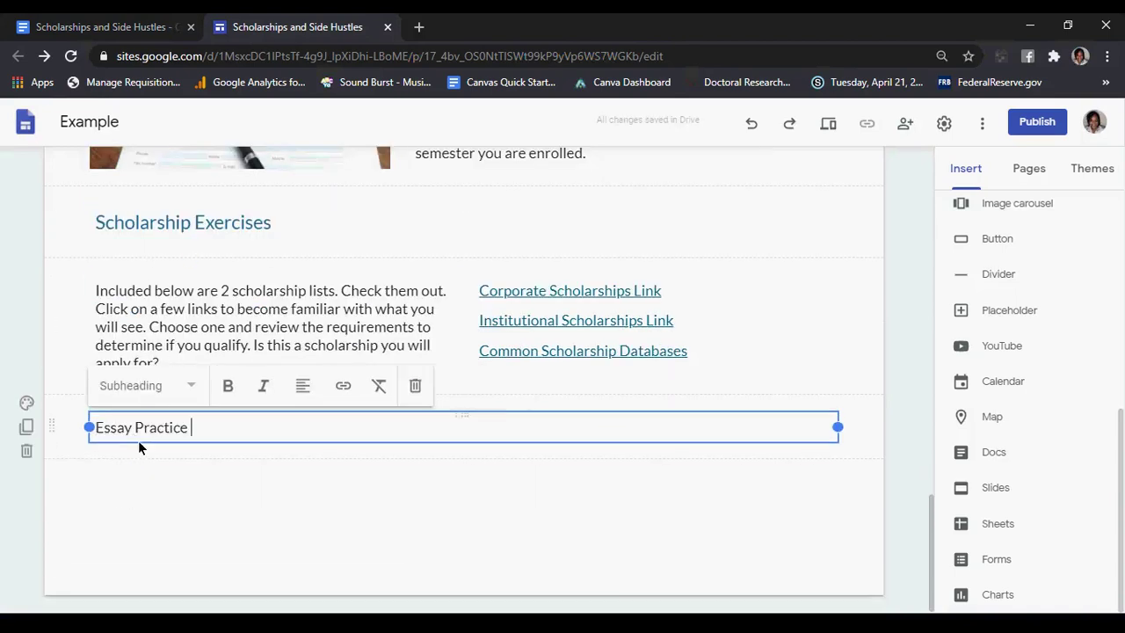
click(140, 385)
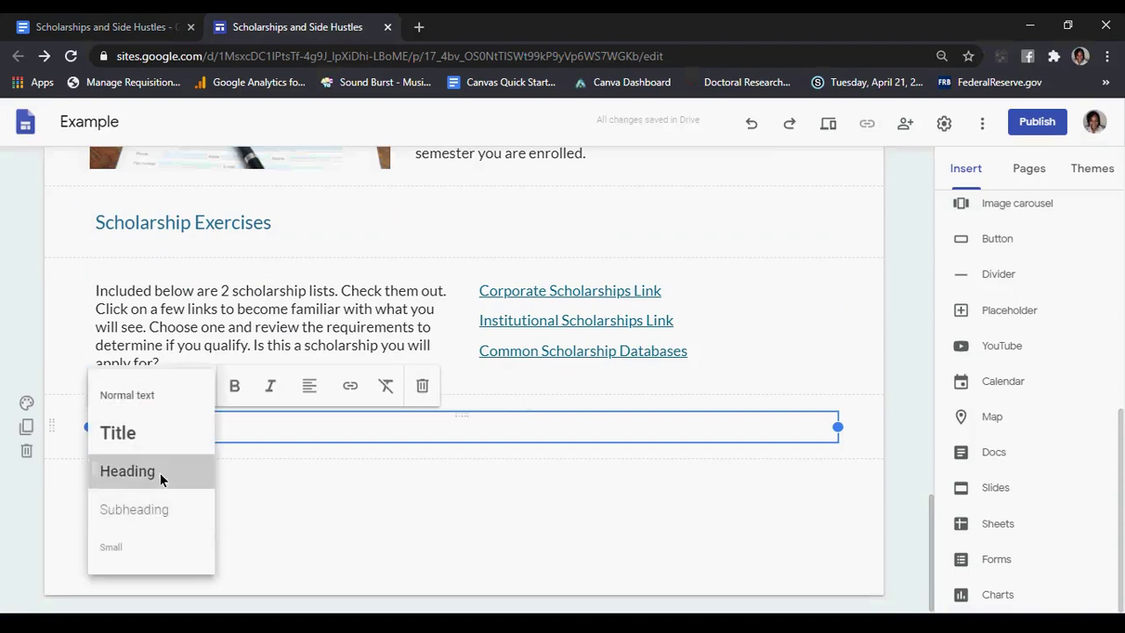
click(160, 471)
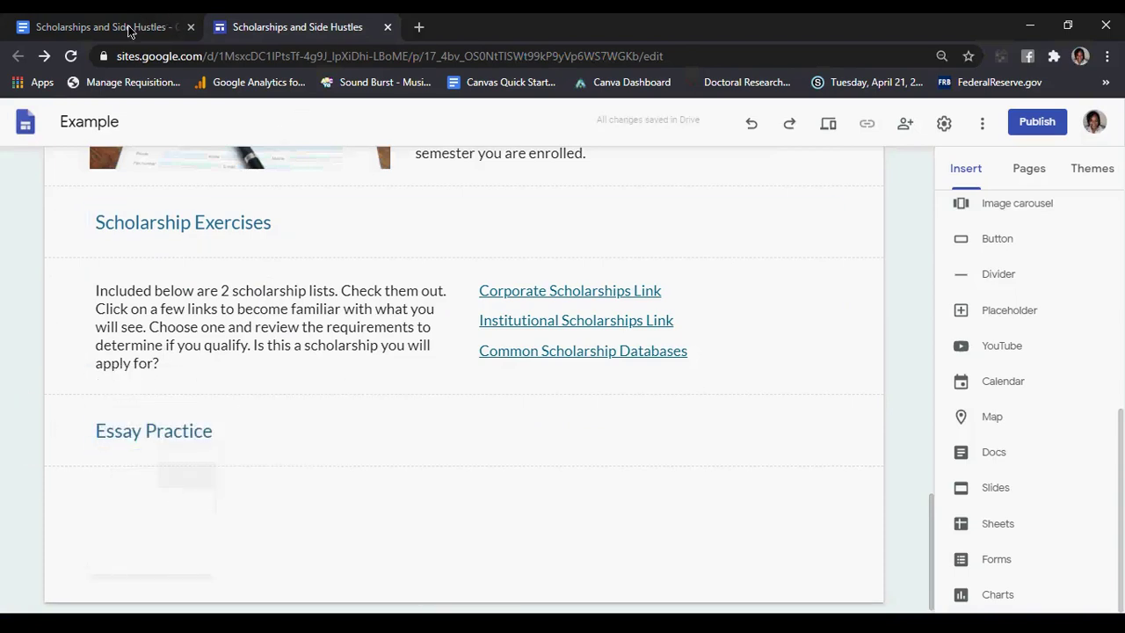
Switch to the Google Docs outline and copy the paragraph beginning "Choose a topic from the Writing Prompts attachment"
click(131, 28)
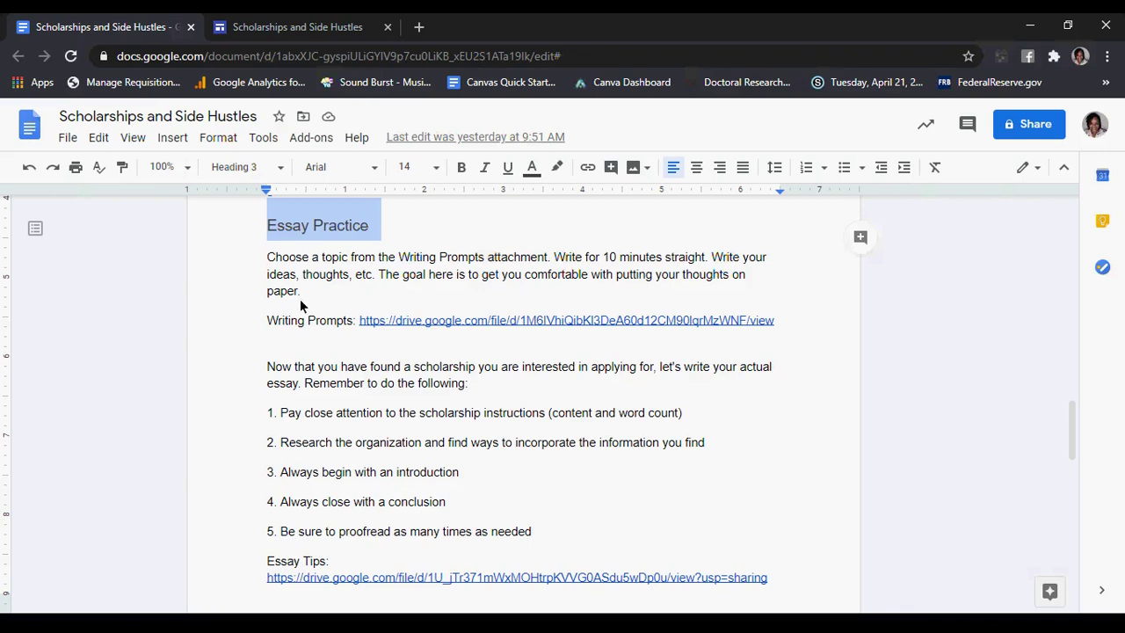
drag(299, 305, 257, 253)
right_click(281, 256)
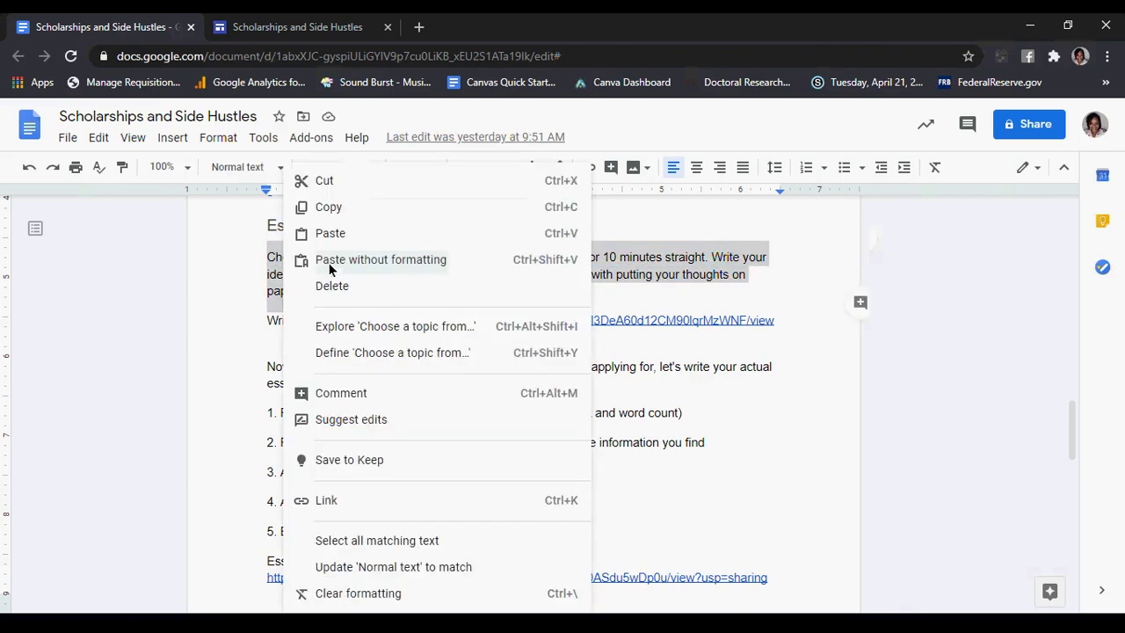
click(348, 207)
scroll(440, 342, down, 3)
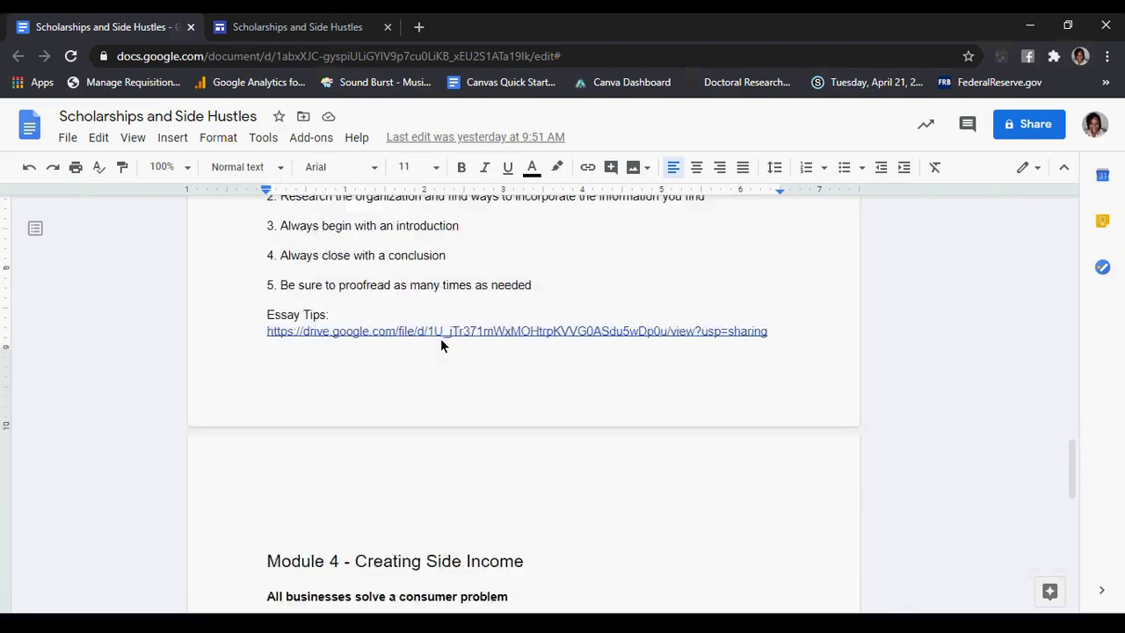
scroll(440, 343, up, 6)
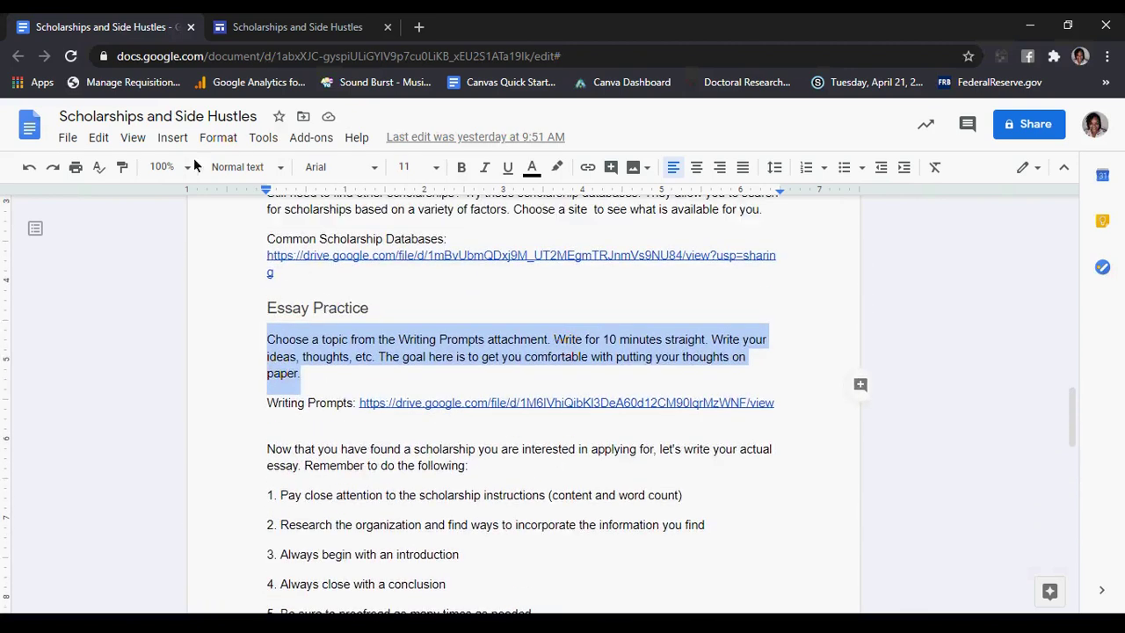
Switch to Google Sites and insert the two-column layout with images above text below the Essay Practice heading
click(248, 28)
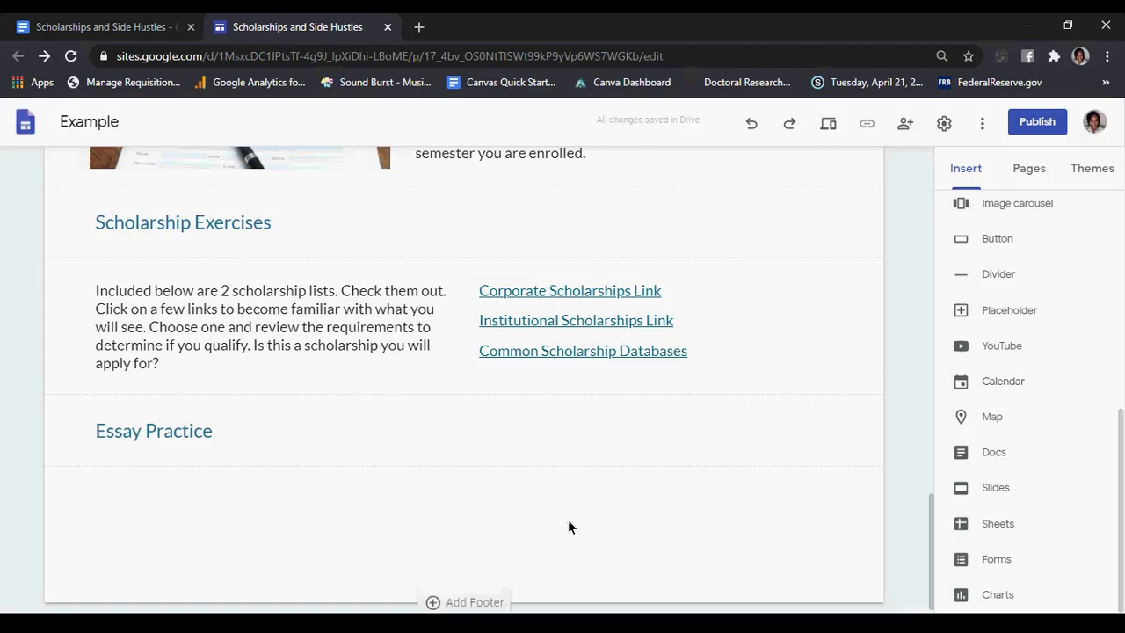
scroll(1036, 278, up, 5)
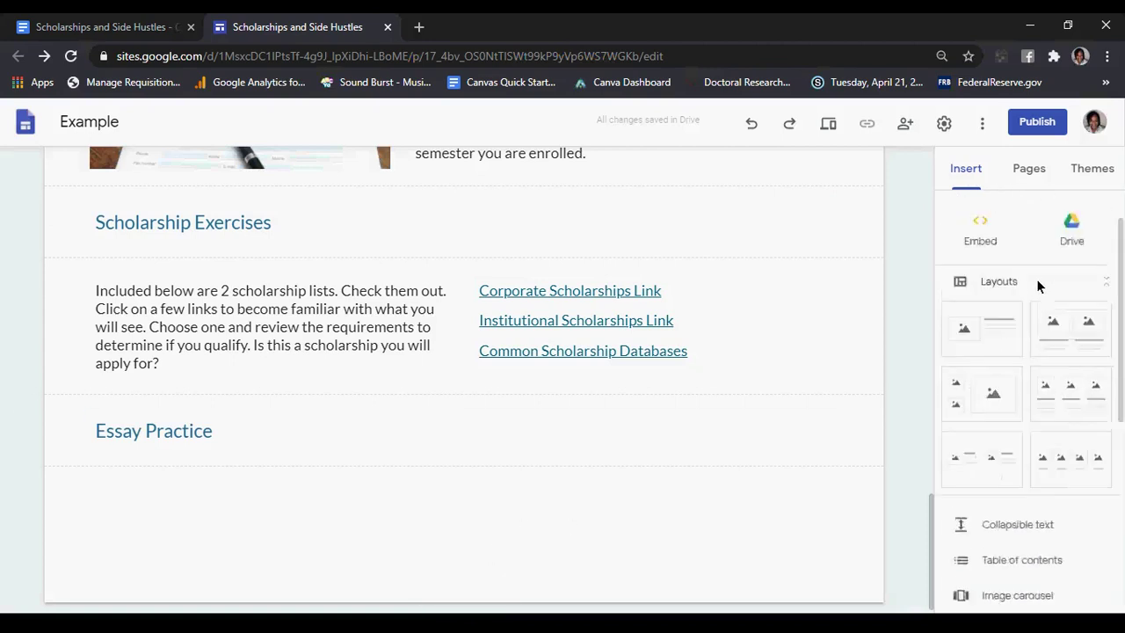
scroll(1064, 309, down, 2)
click(1087, 230)
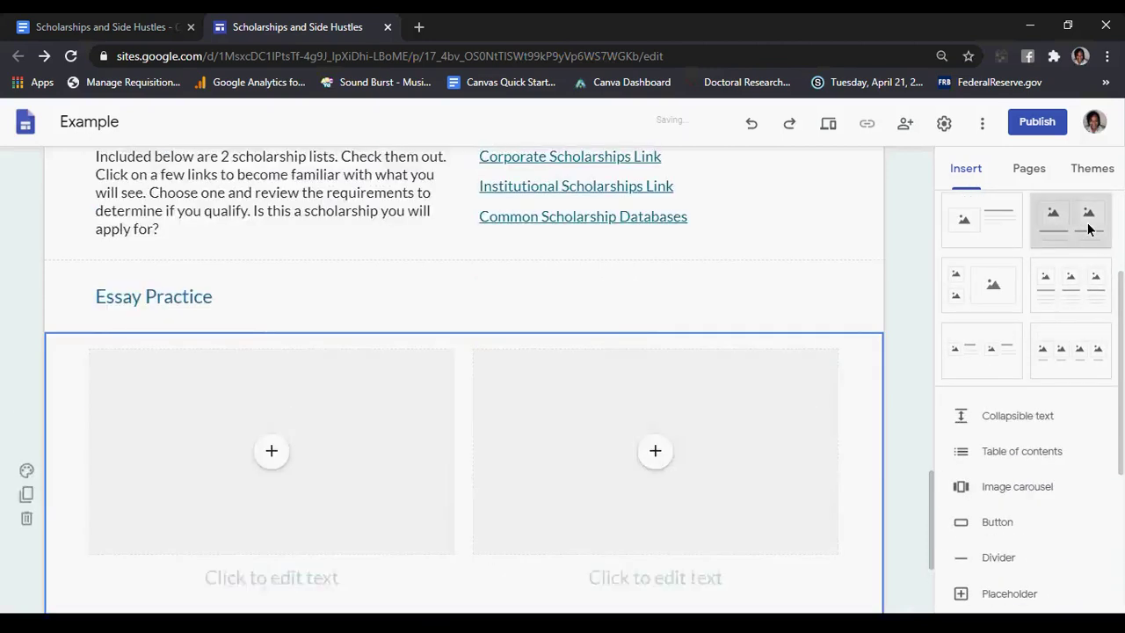
Paste the copied paragraph into the first column's title field and style it as Subheading
click(288, 453)
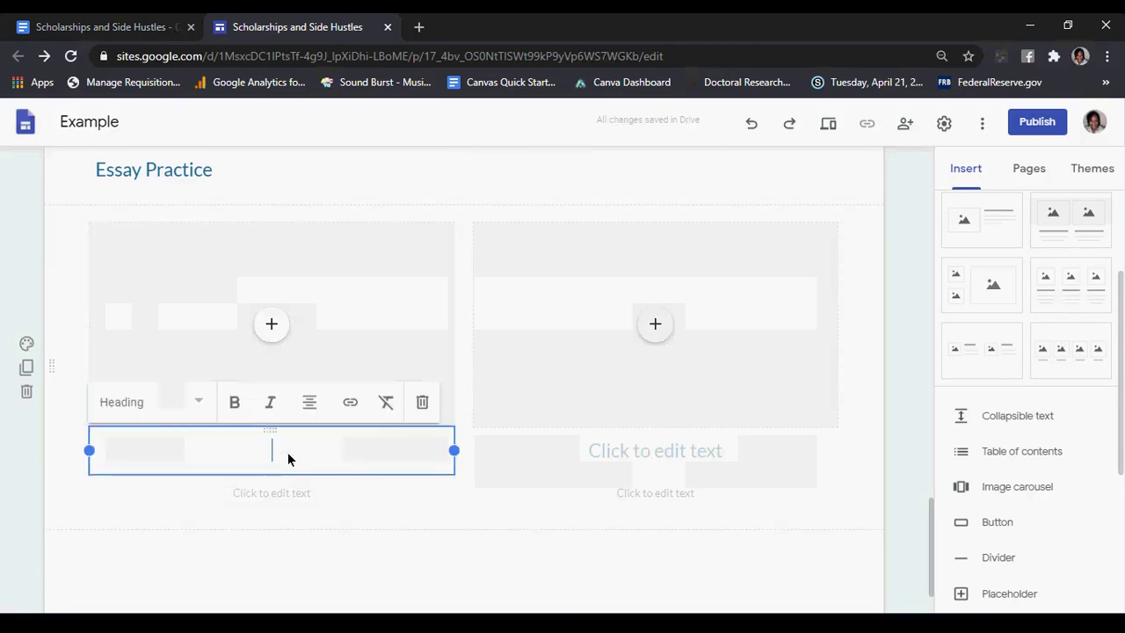
key(ctrl+v)
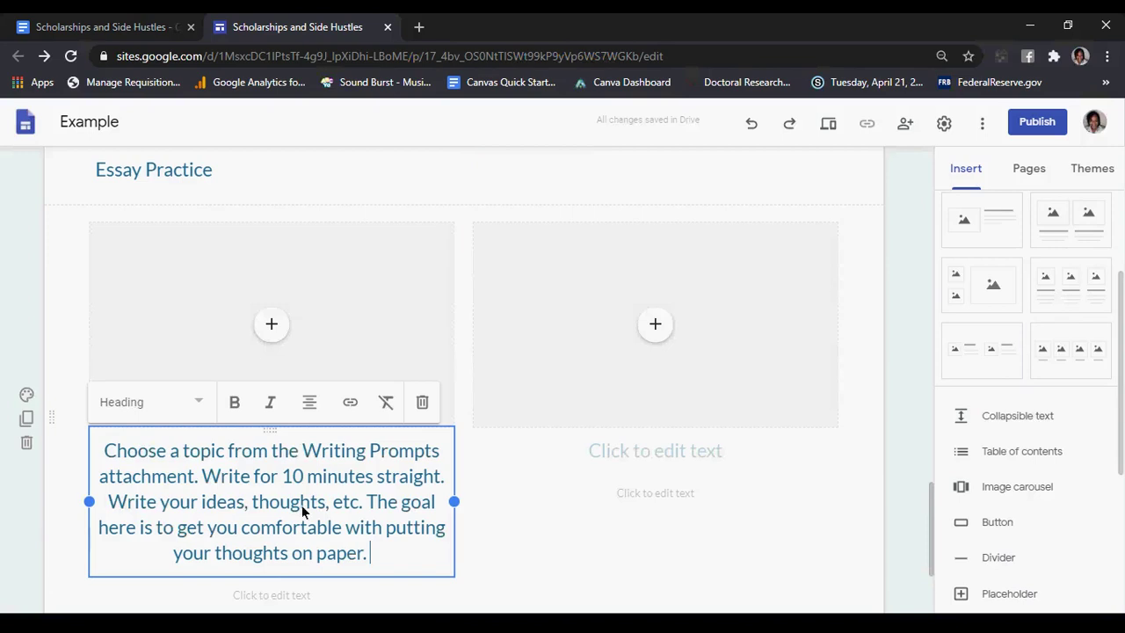
click(190, 405)
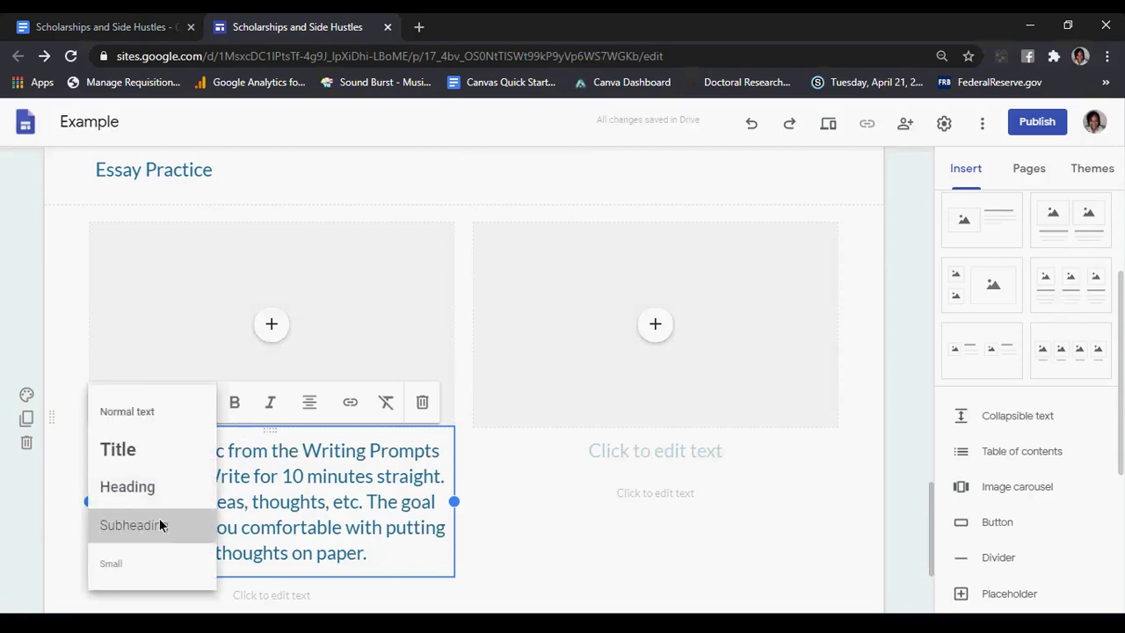
click(159, 525)
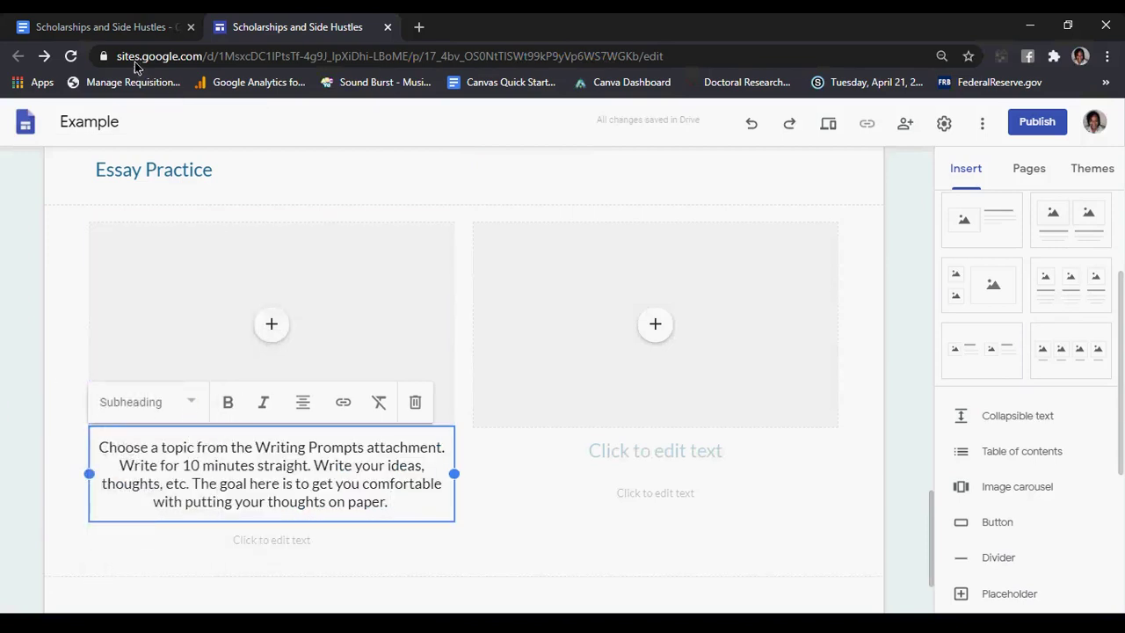
click(115, 25)
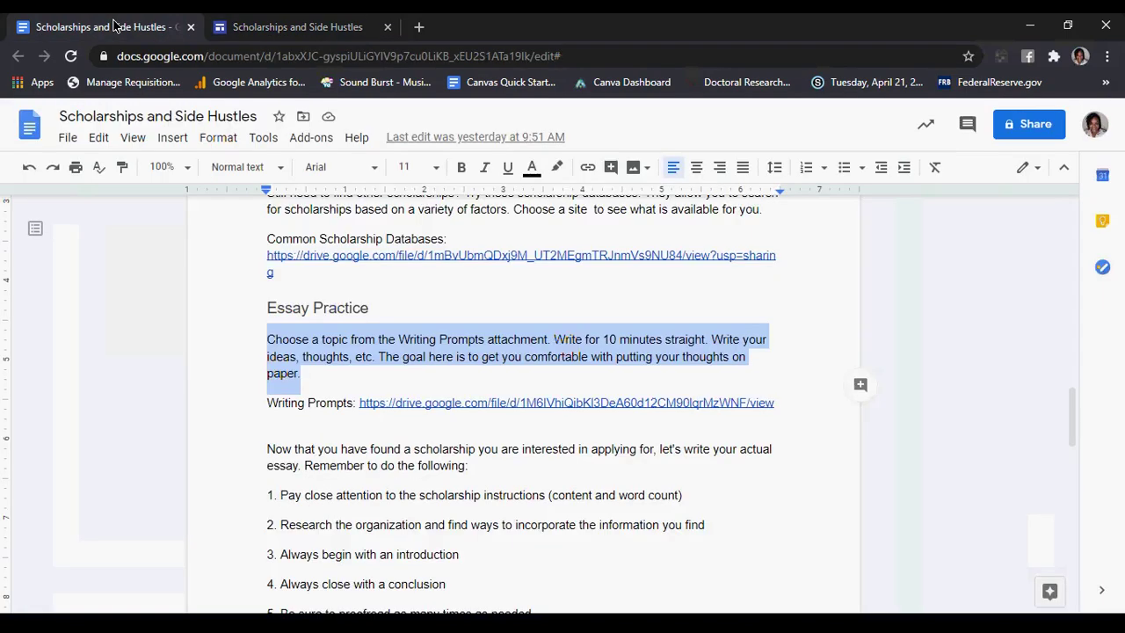
click(272, 28)
Replace the first column's title text with "Writing Prompts" and style it as Heading
drag(421, 501, 85, 445)
key(BackSpace)
text(Writing Prompts)
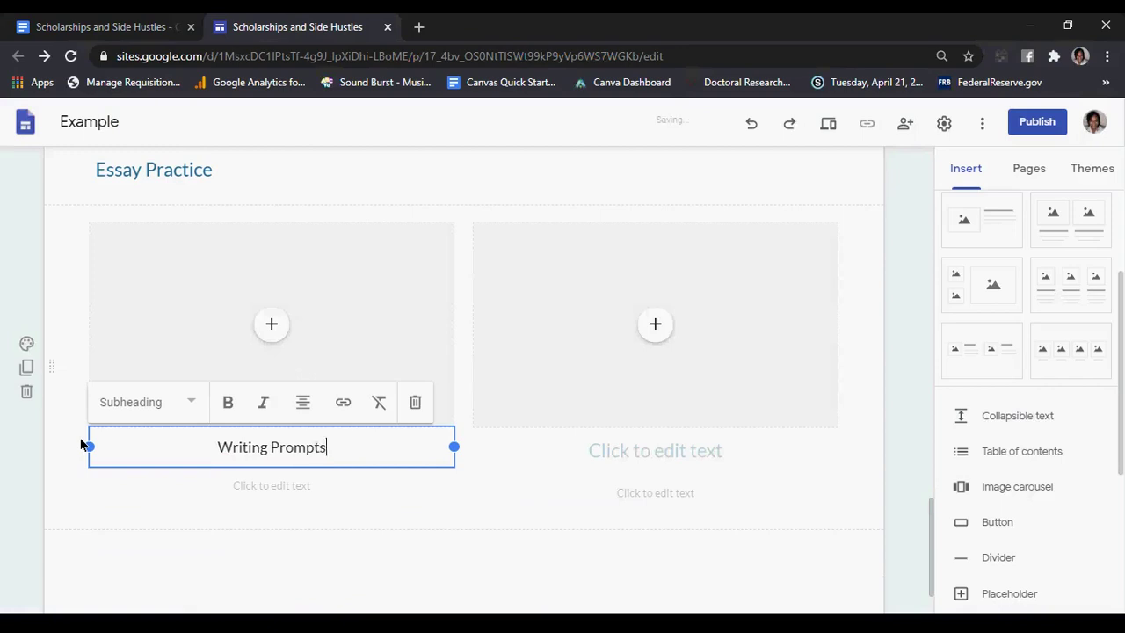
click(203, 399)
click(164, 487)
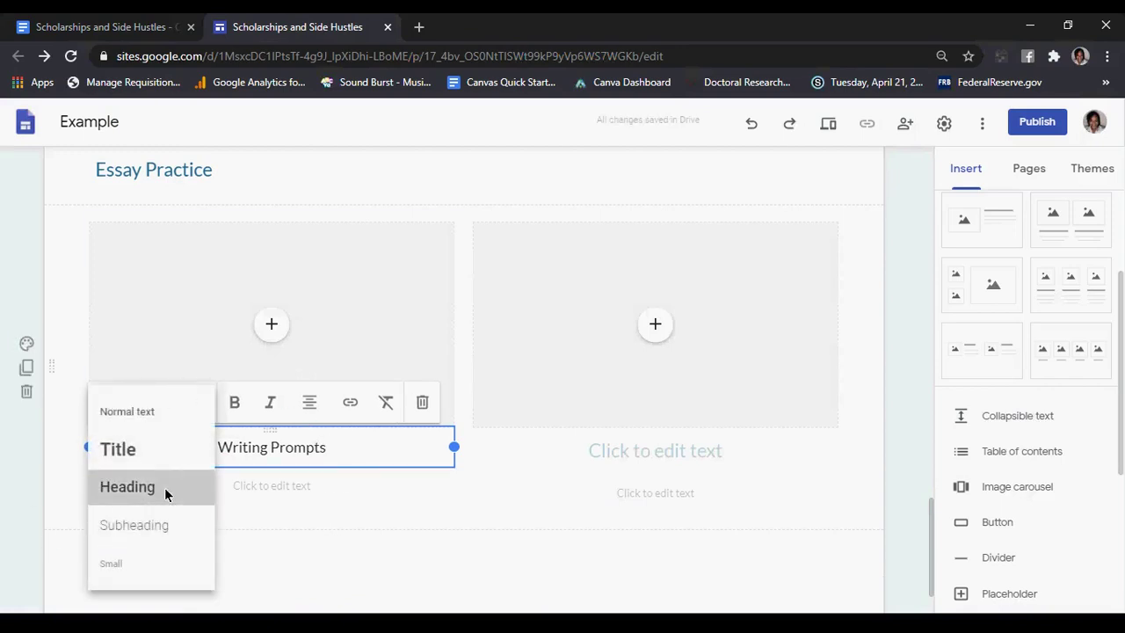
Paste the copied paragraph into the body text field under the "Writing Prompts" heading
click(268, 490)
key(ctrl+v)
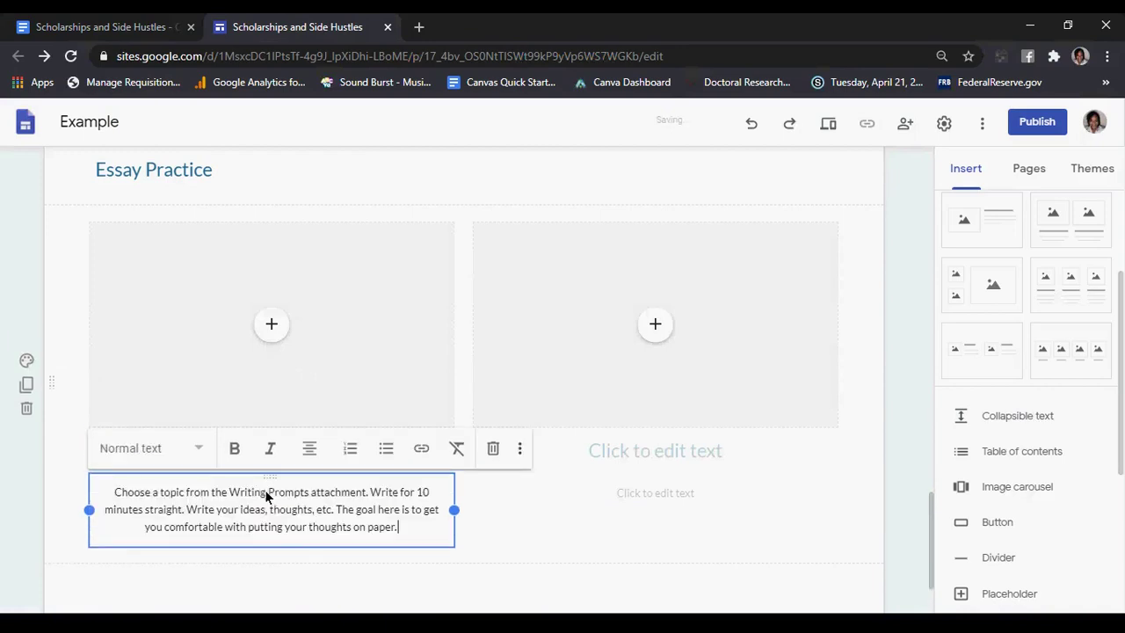
click(151, 308)
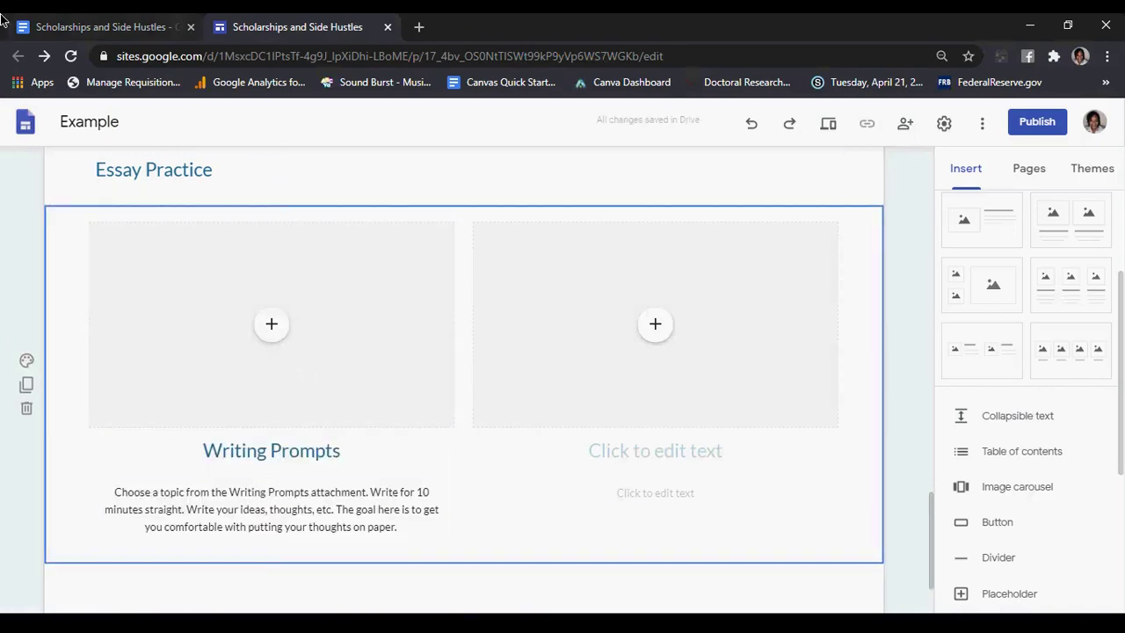
Switch to the Google Docs outline and copy the Writing Prompts link address
click(81, 26)
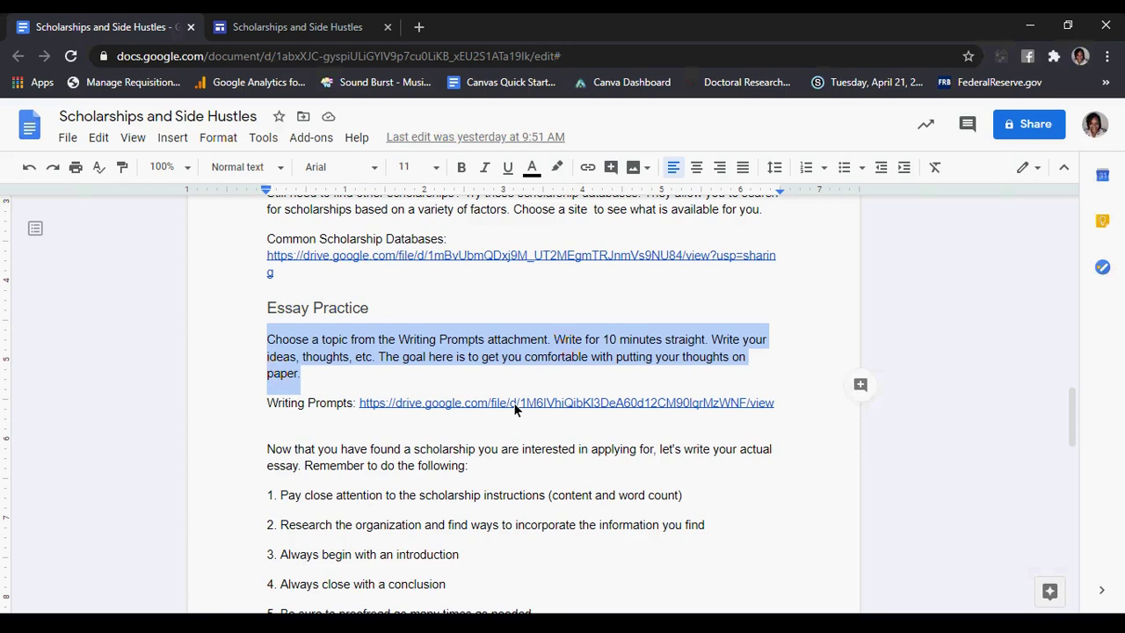
click(475, 404)
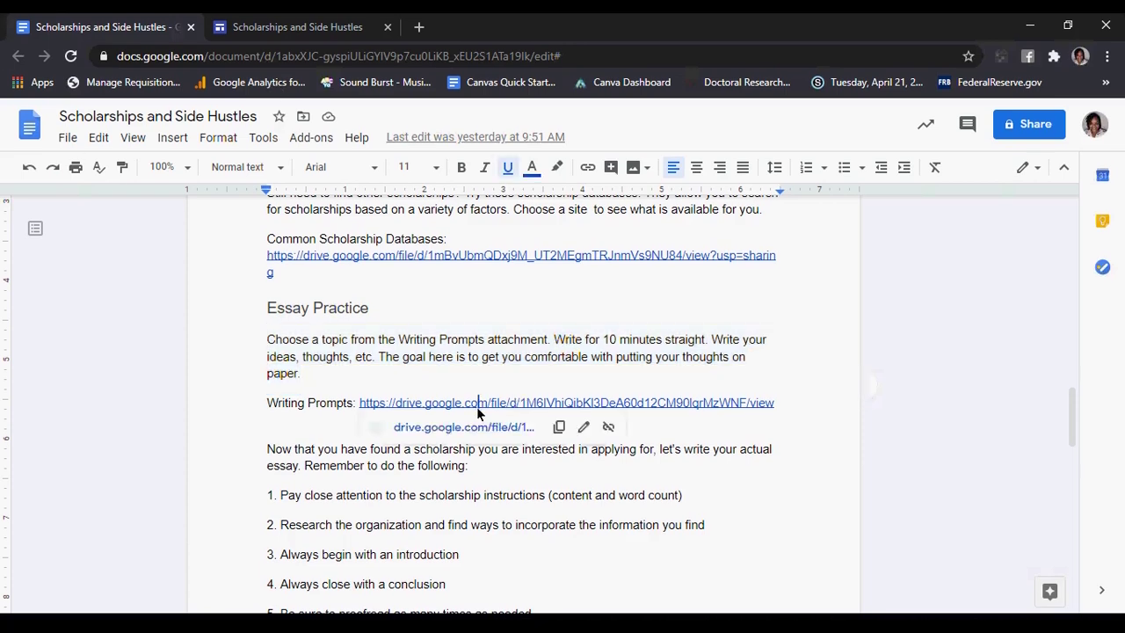
click(557, 427)
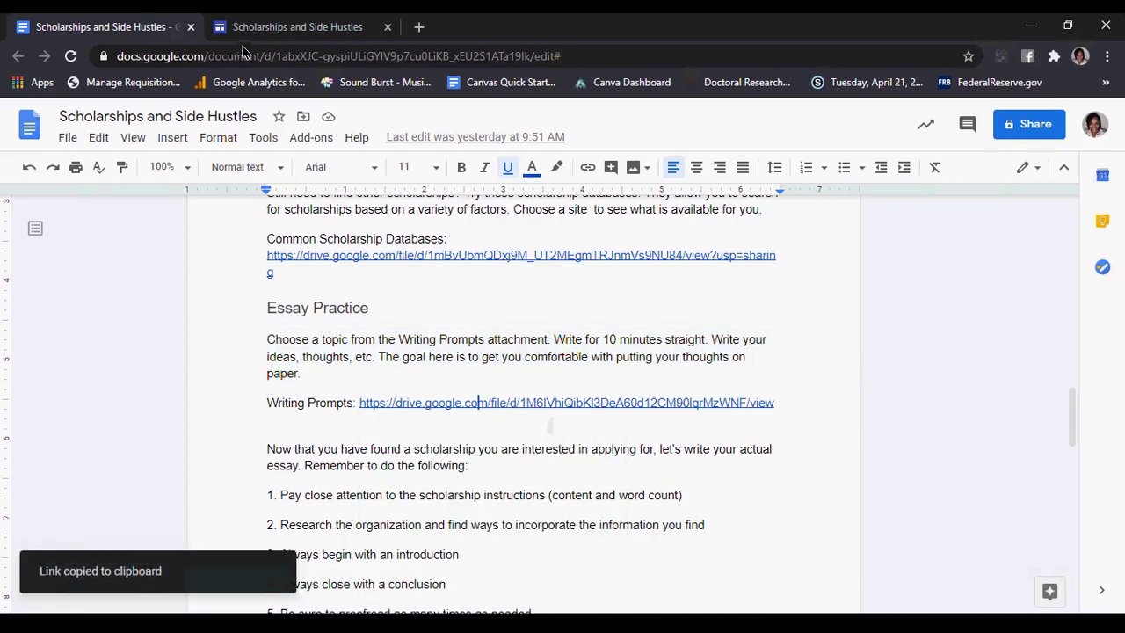
Switch to Google Sites and left-align the body paragraph under "Writing Prompts"
click(265, 28)
click(414, 528)
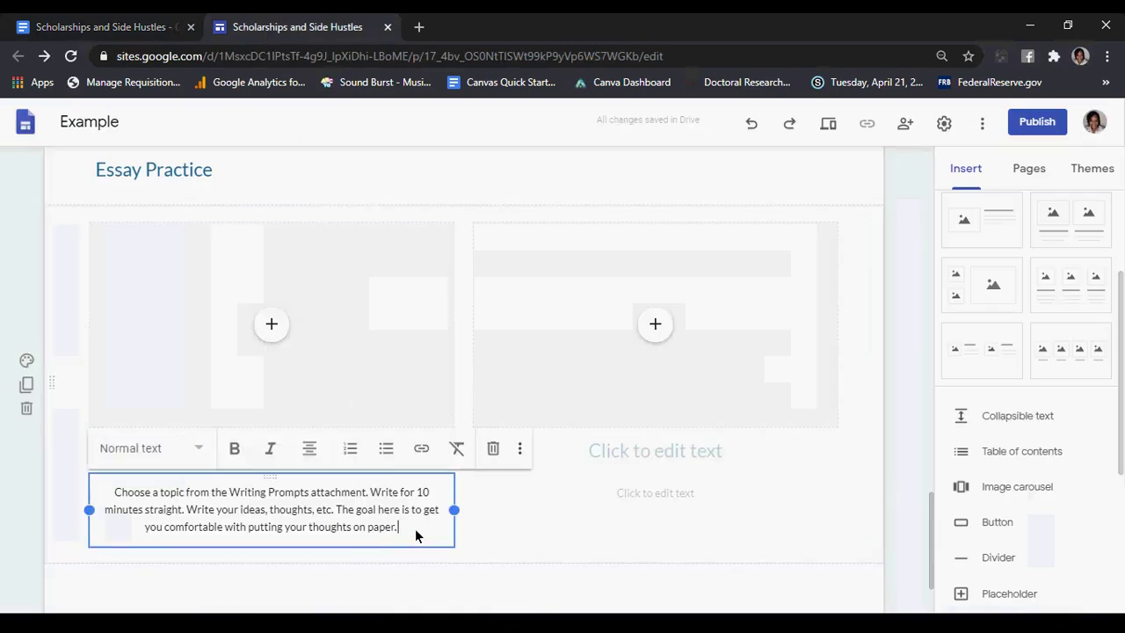
click(310, 448)
click(307, 456)
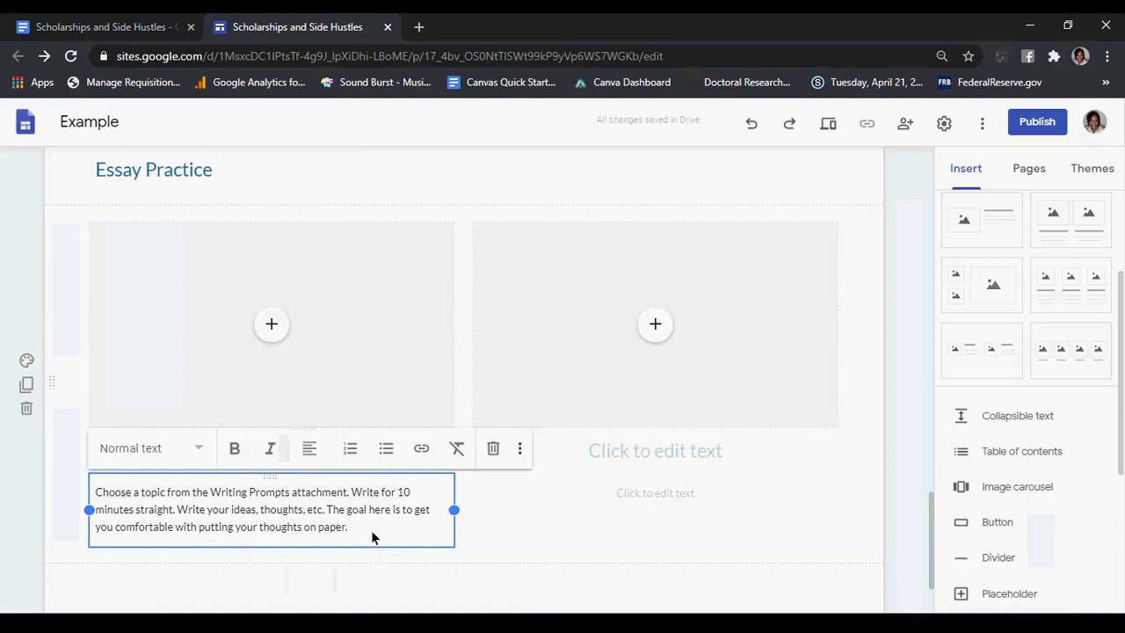
Add a new line "Access here" below the Writing Prompts paragraph and link it to the copied URL
key(Return)
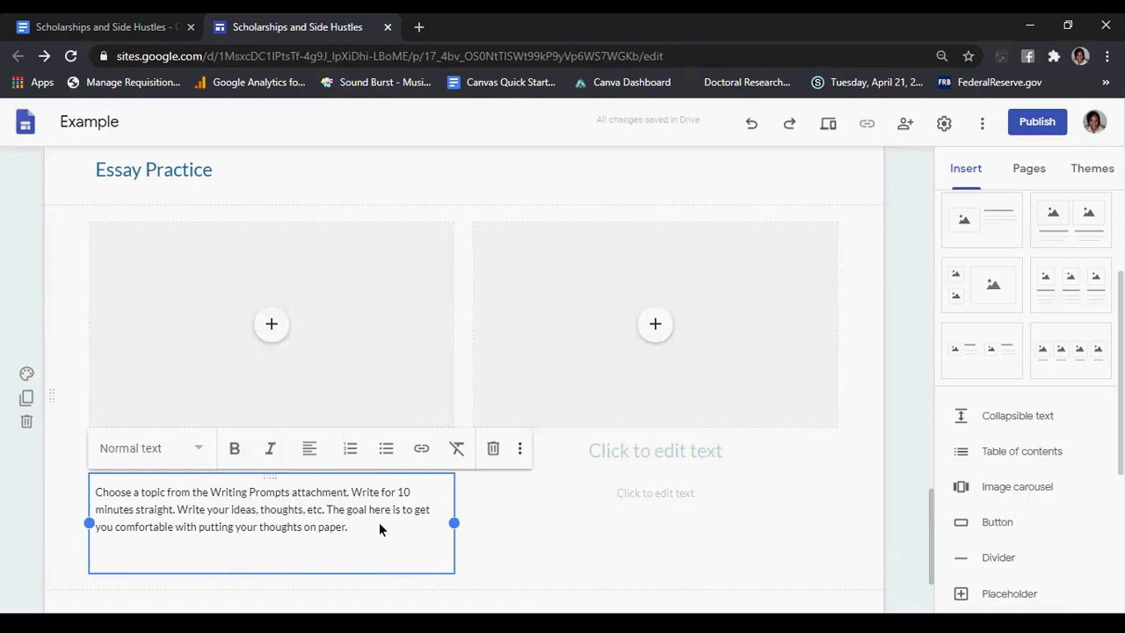
text(Acc)
drag(178, 551, 79, 559)
click(434, 450)
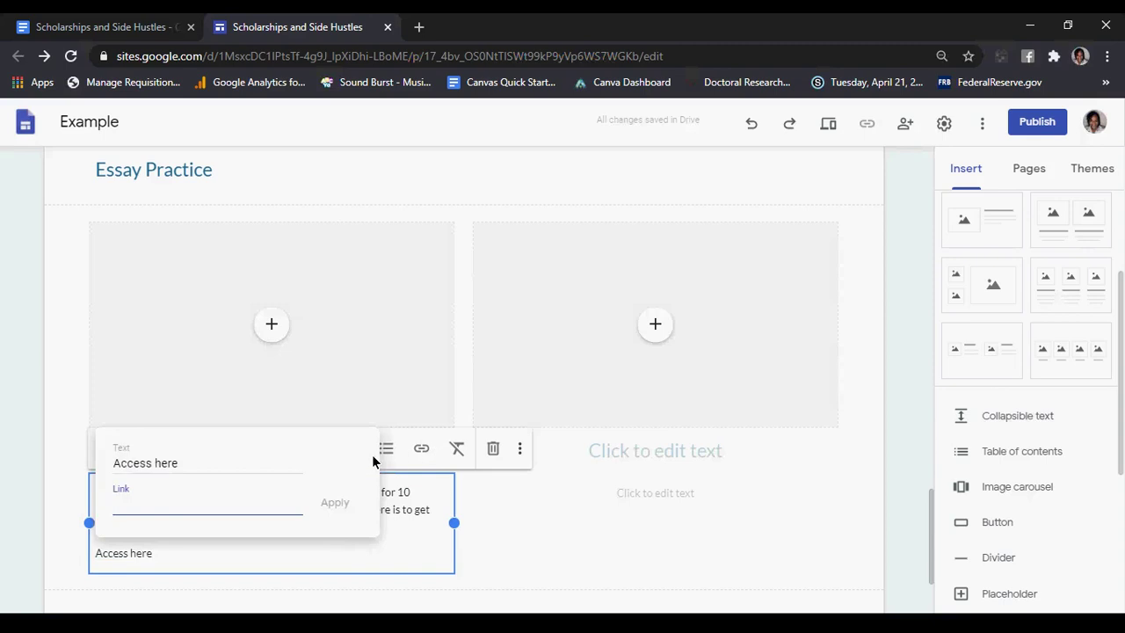
key(ctrl+v)
click(335, 503)
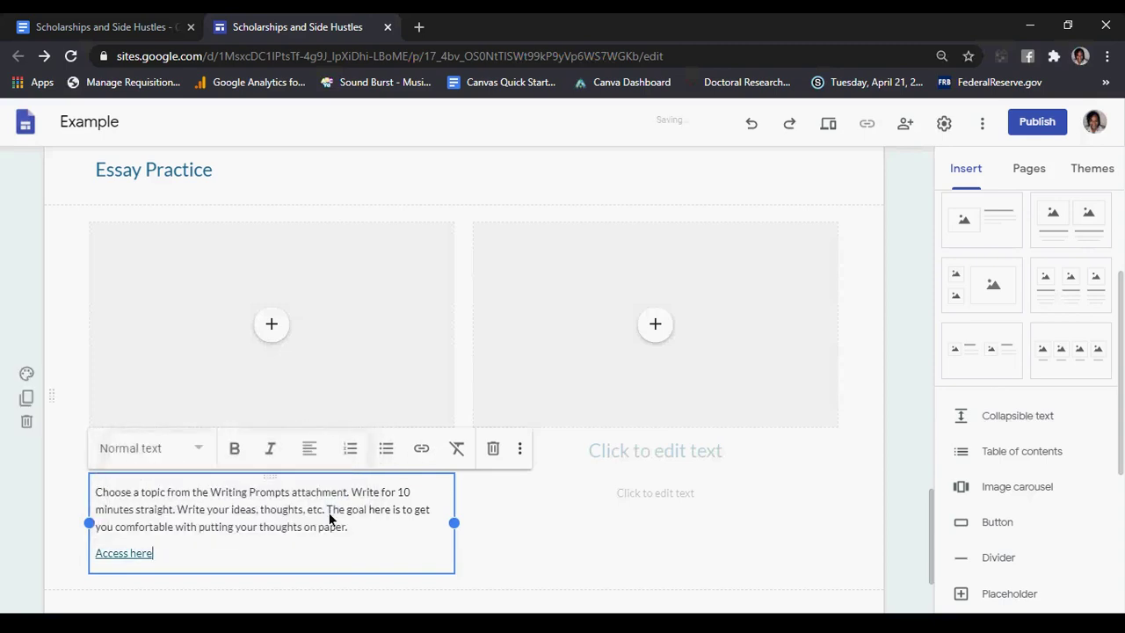
Search Google Images for "writing practice" to fill the image placeholder above the "Writing Prompts" heading
click(272, 333)
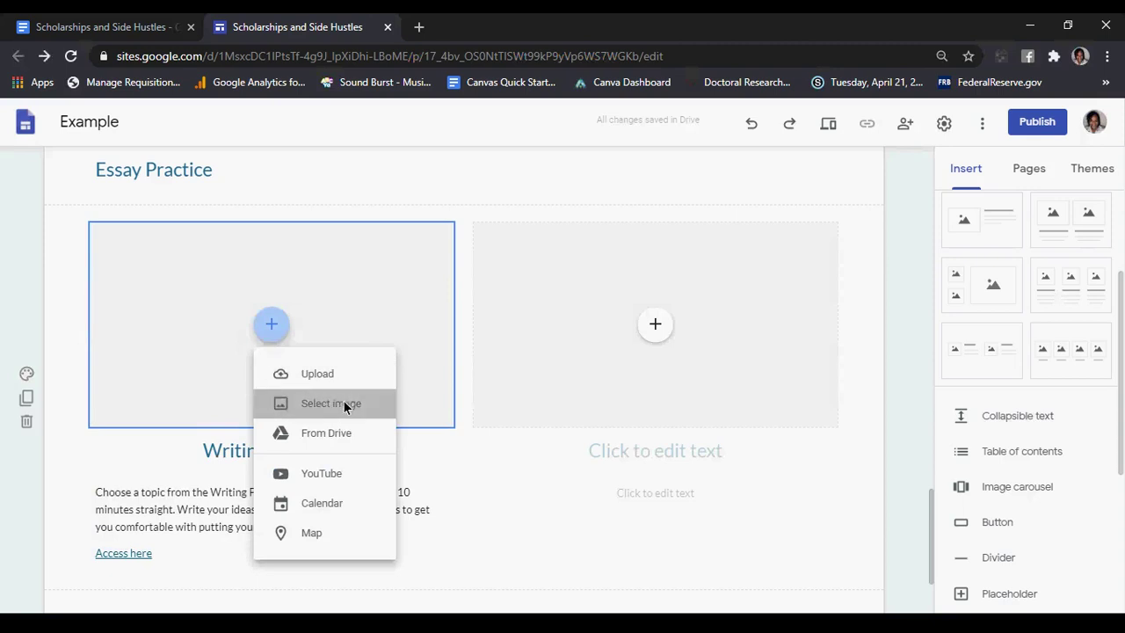
click(345, 404)
click(432, 206)
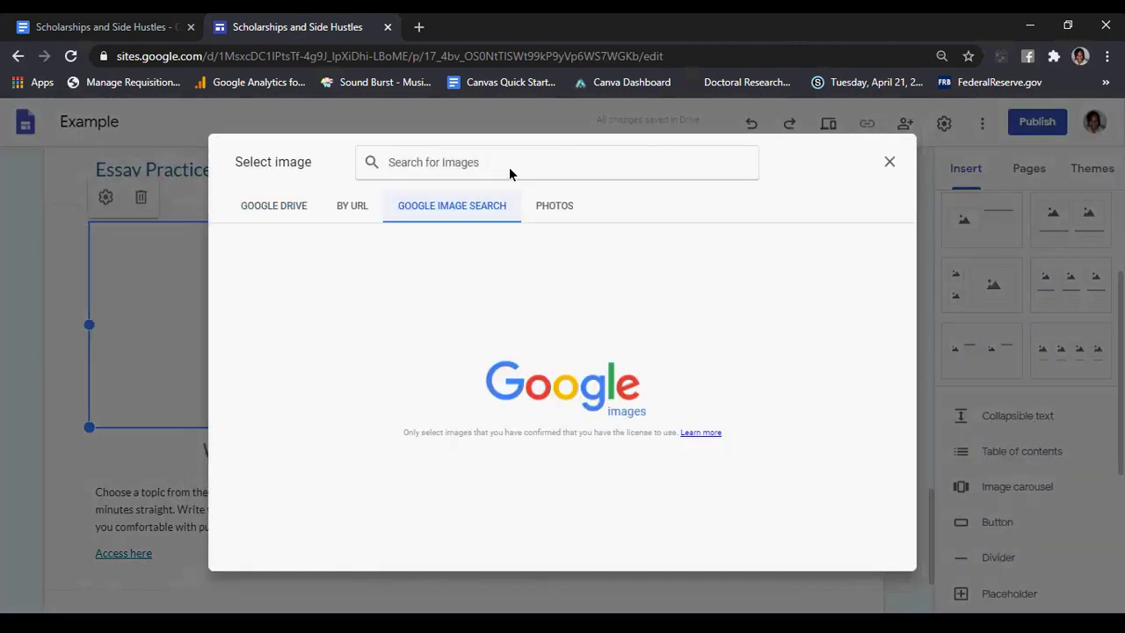
text(writing practice)
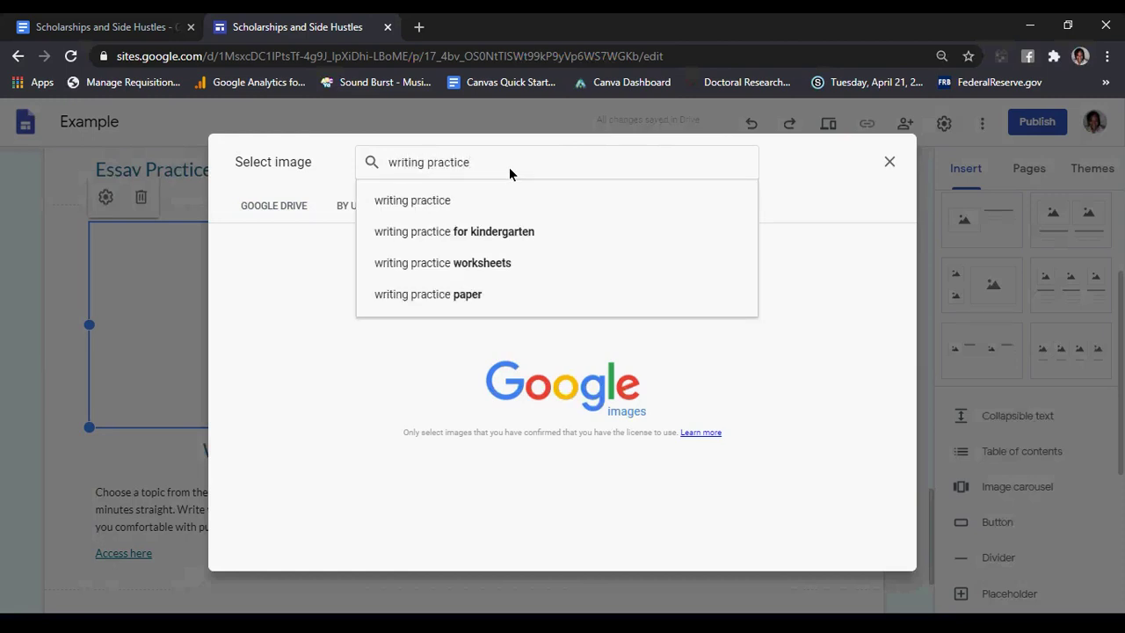
key(Return)
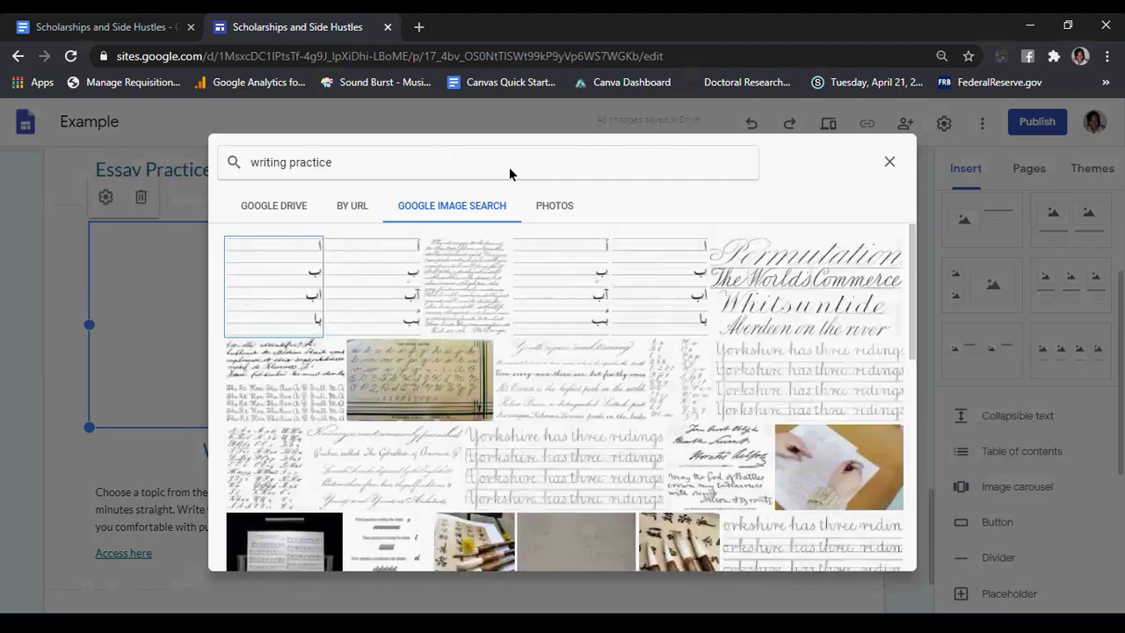
Insert the photo of a hand writing with a pen in a notebook above the "Writing Prompts" heading
scroll(664, 332, down, 10)
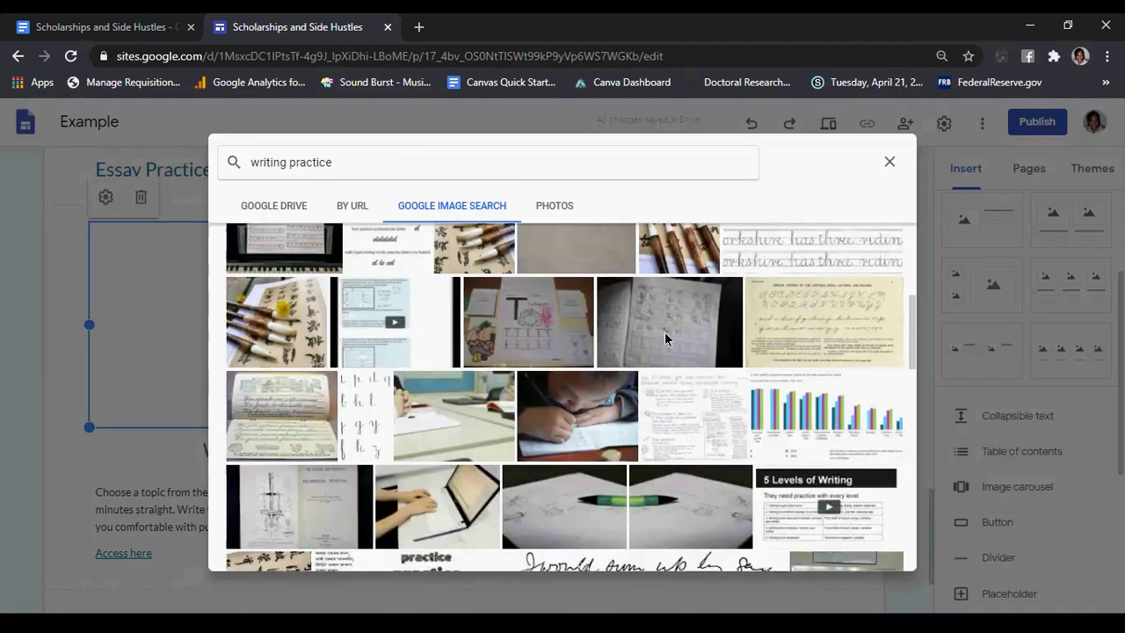
scroll(664, 338, down, 10)
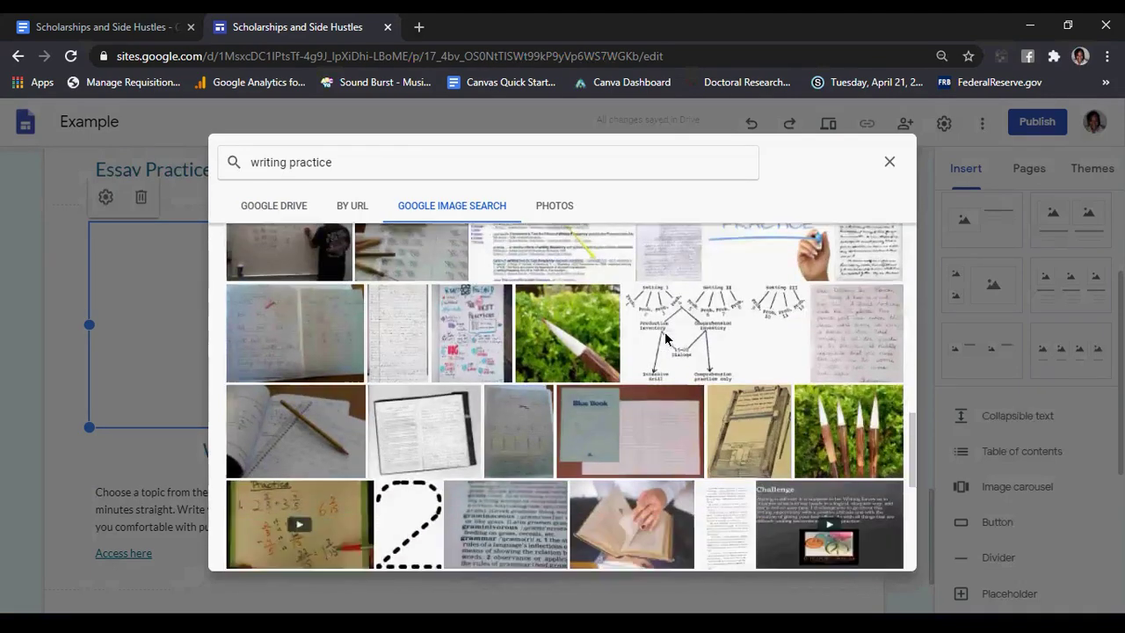
scroll(664, 339, down, 5)
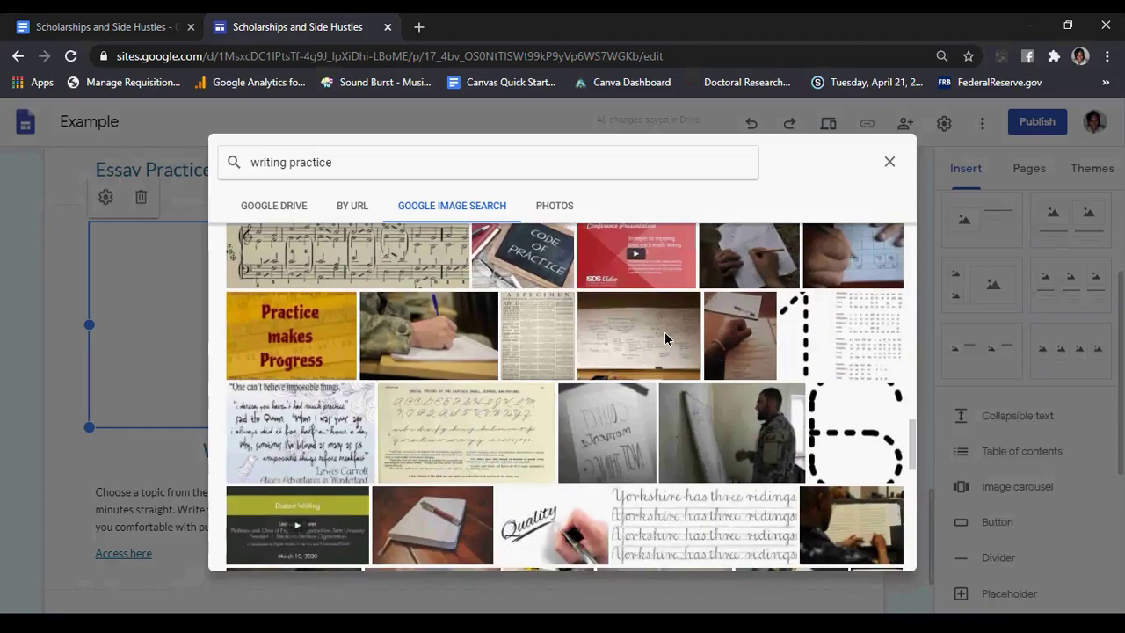
scroll(665, 338, down, 4)
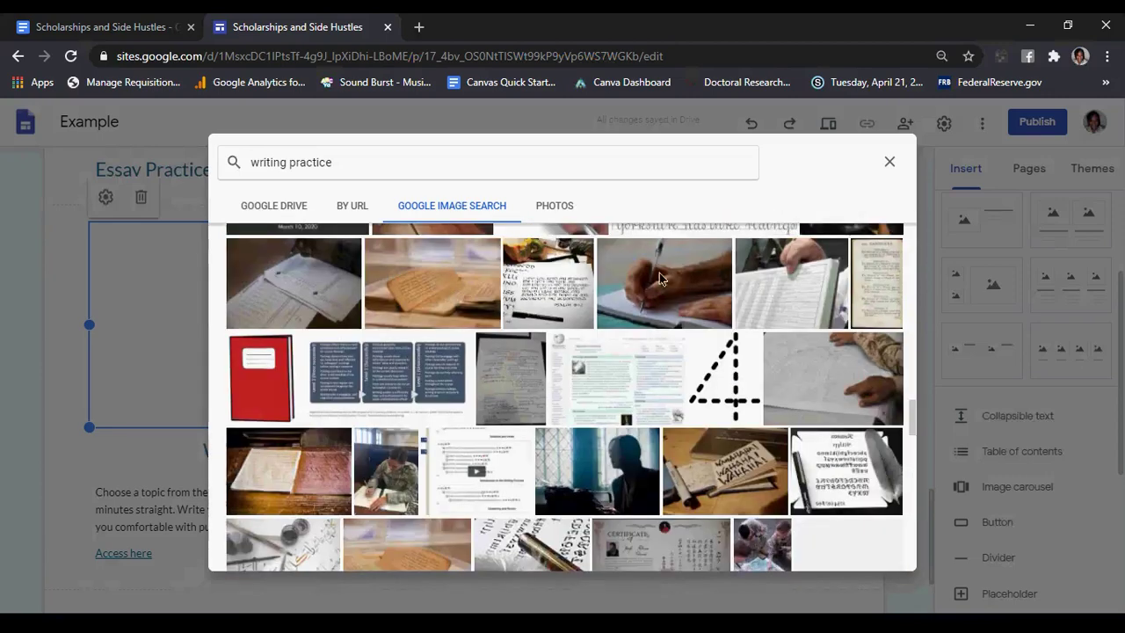
click(663, 263)
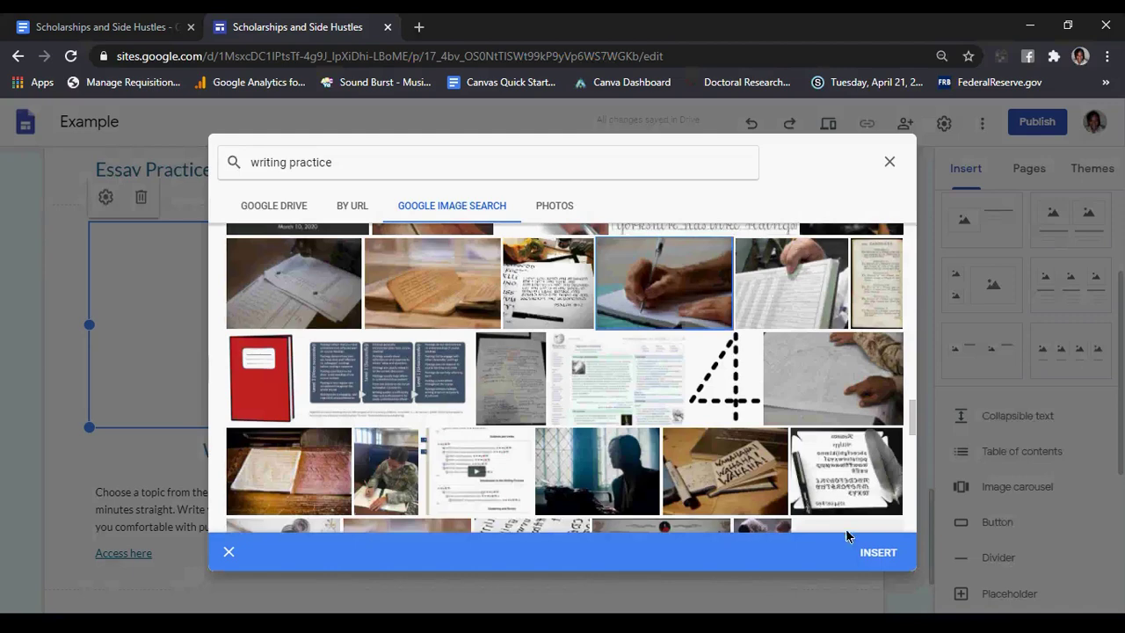
click(867, 550)
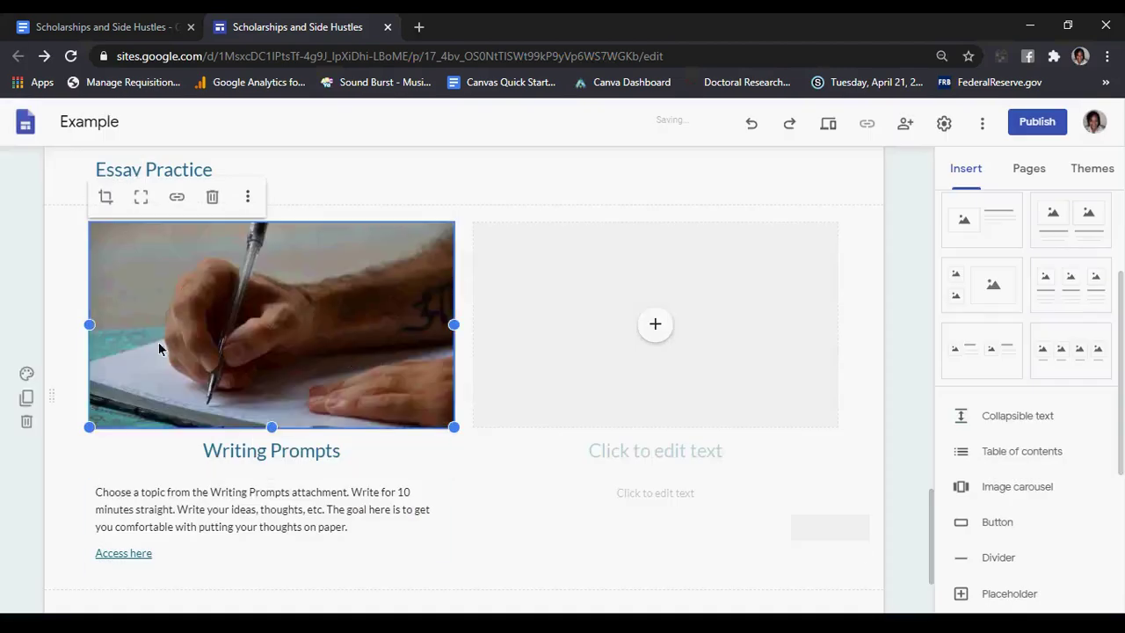
Switch to the Google Docs outline and copy the essay-writing paragraph together with its five numbered reminders
click(119, 27)
scroll(411, 450, down, 2)
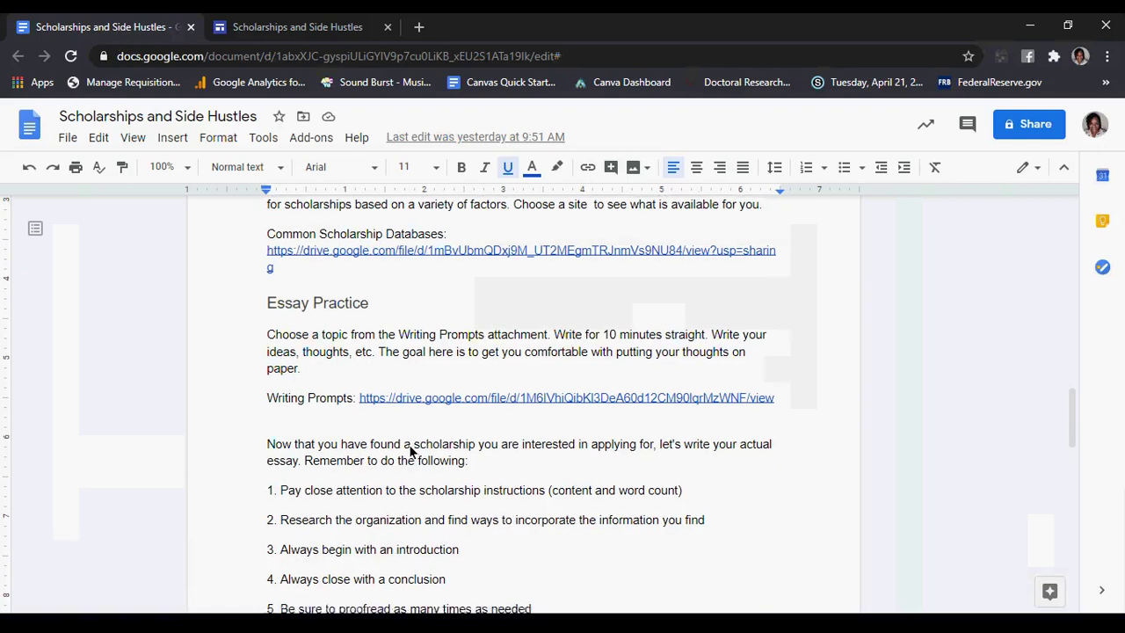
drag(263, 273, 527, 463)
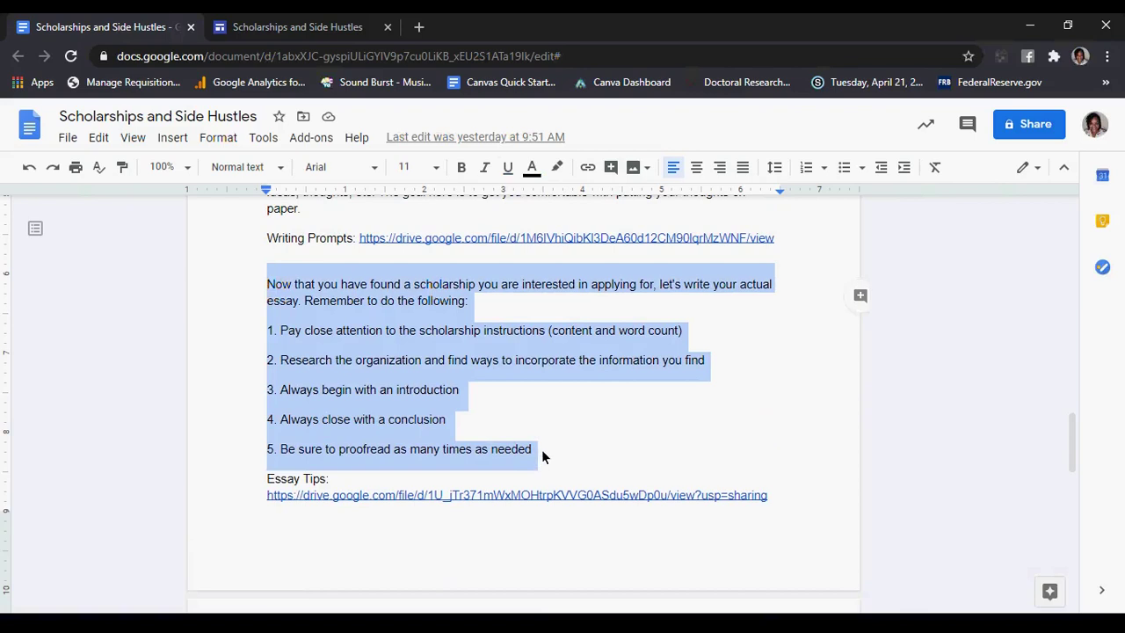
Switch to Google Sites and enter "Essay Practice" as the heading under the empty image placeholder beside Writing Prompts
click(239, 30)
click(672, 456)
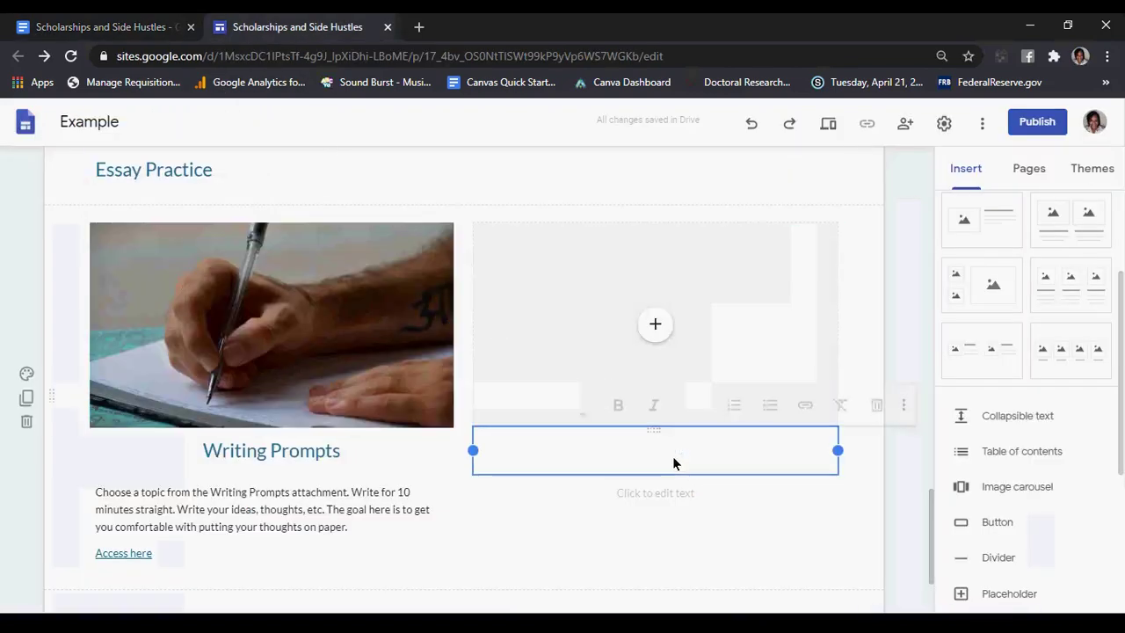
text(E)
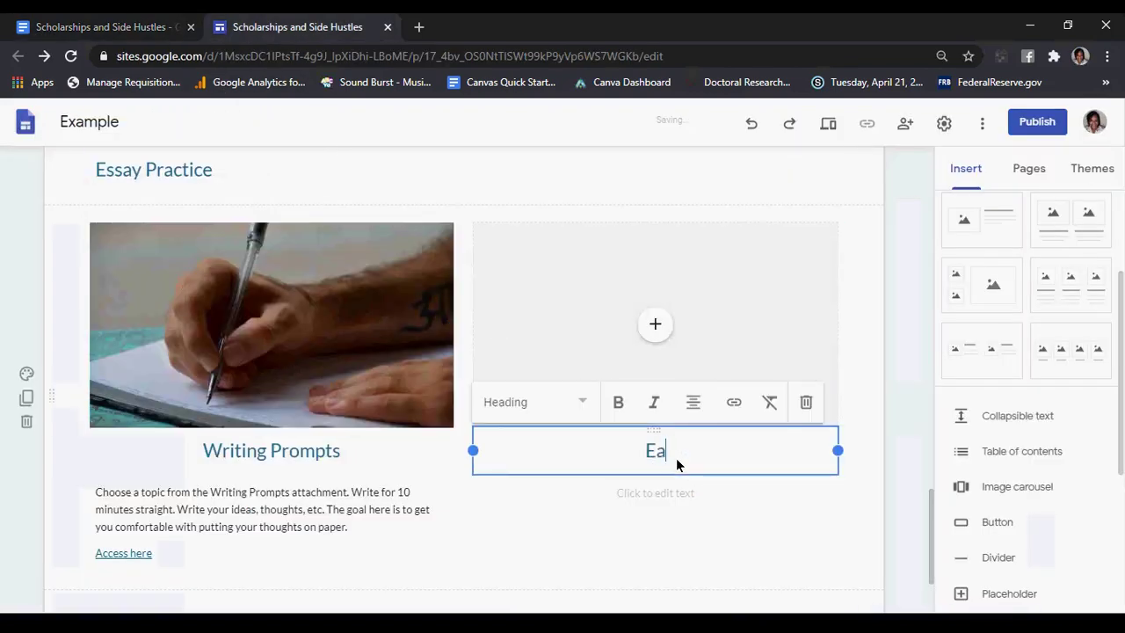
text(ssay)
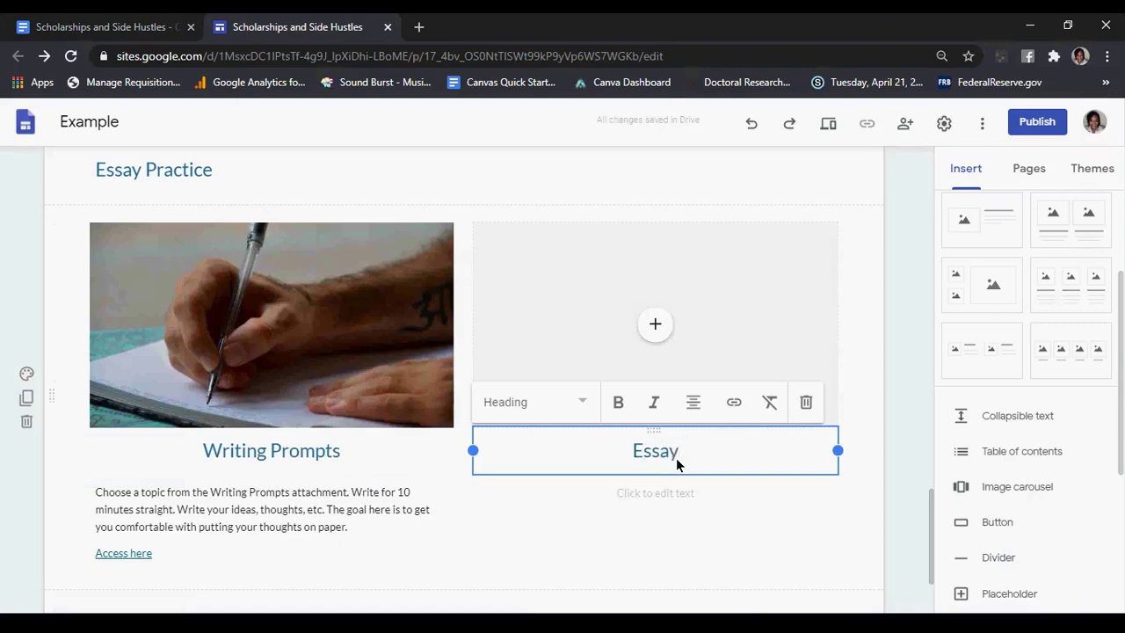
text(Practice)
Paste the copied essay reminders into the body text under the "Essay Practice" column heading and remove the trailing blank lines
right_click(636, 499)
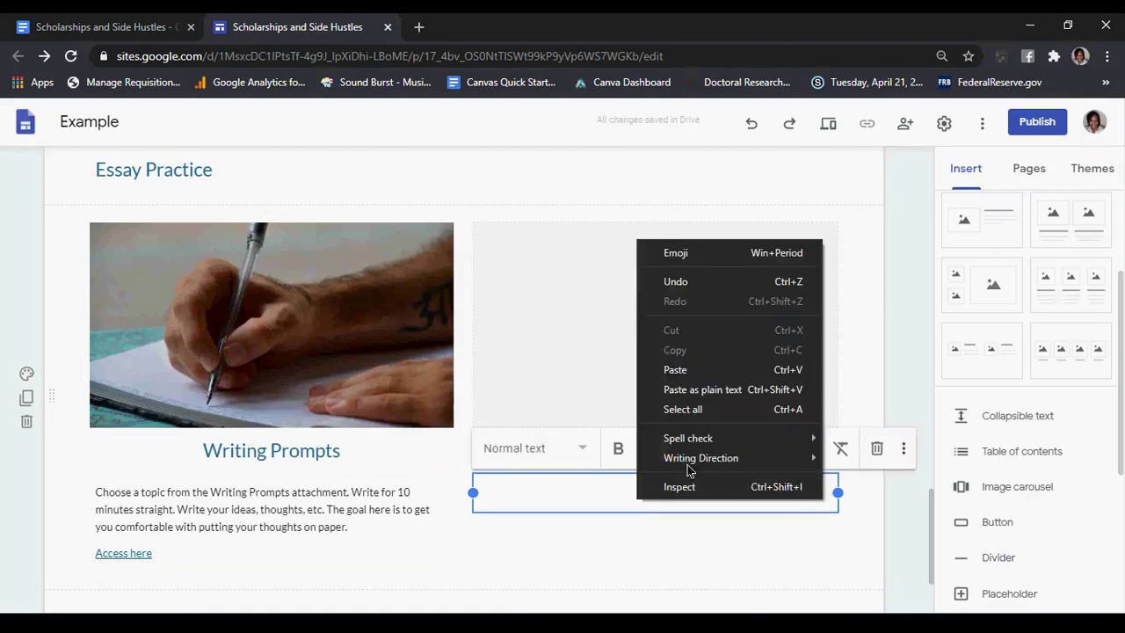
click(713, 369)
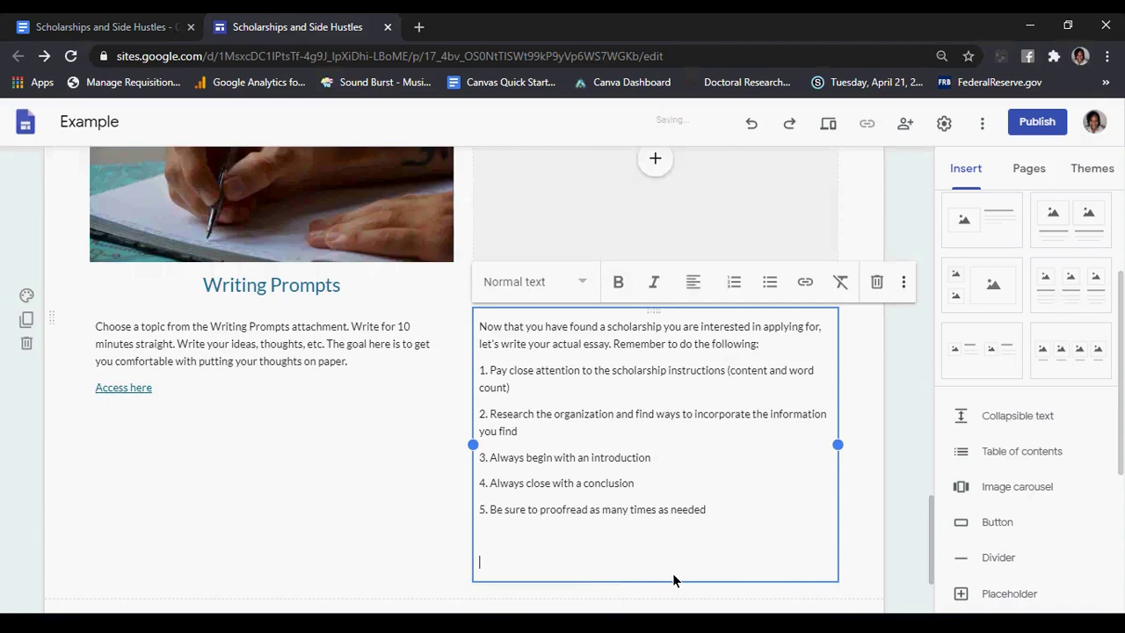
key(BackSpace)
key(BackSpace)
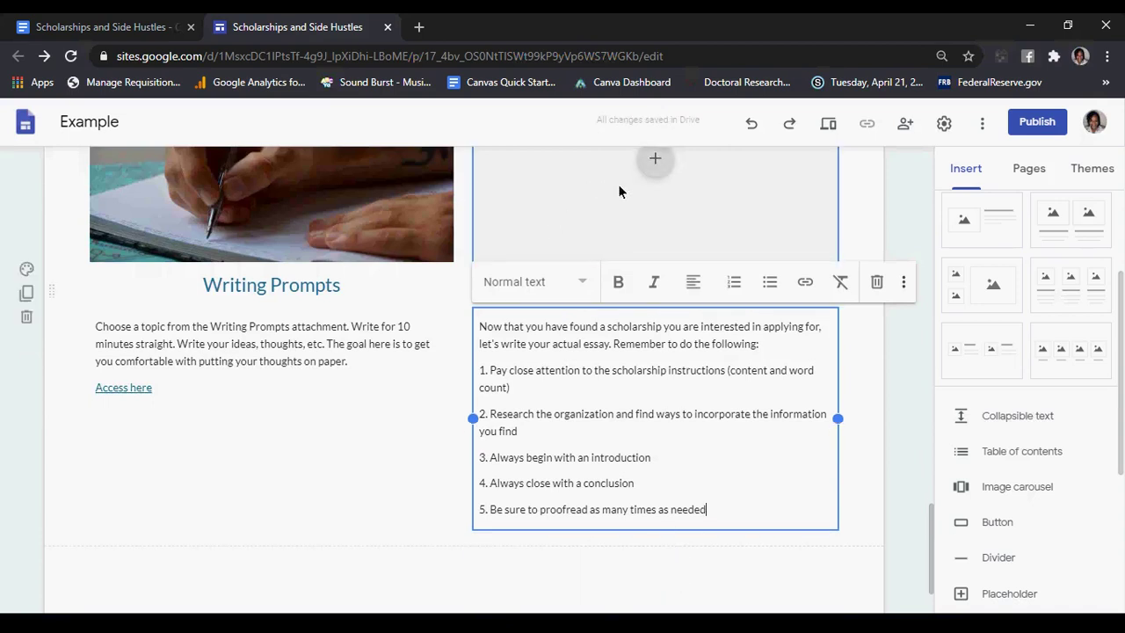
Search Google Images for "essay writing" to fill the image placeholder above the "Essay Practice" column heading
click(655, 164)
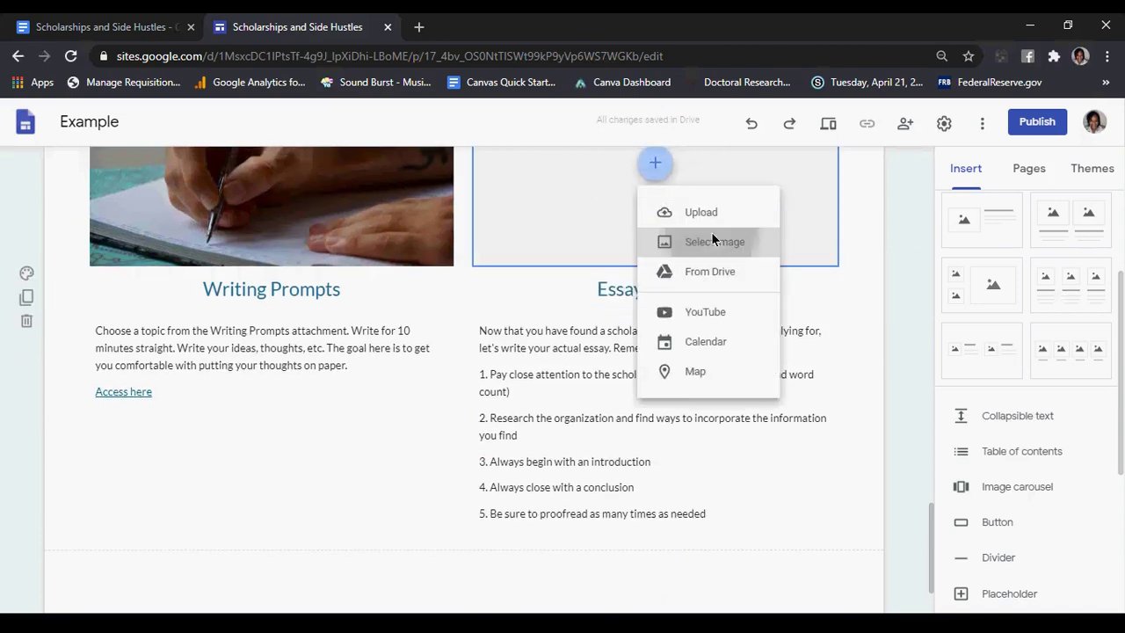
click(709, 241)
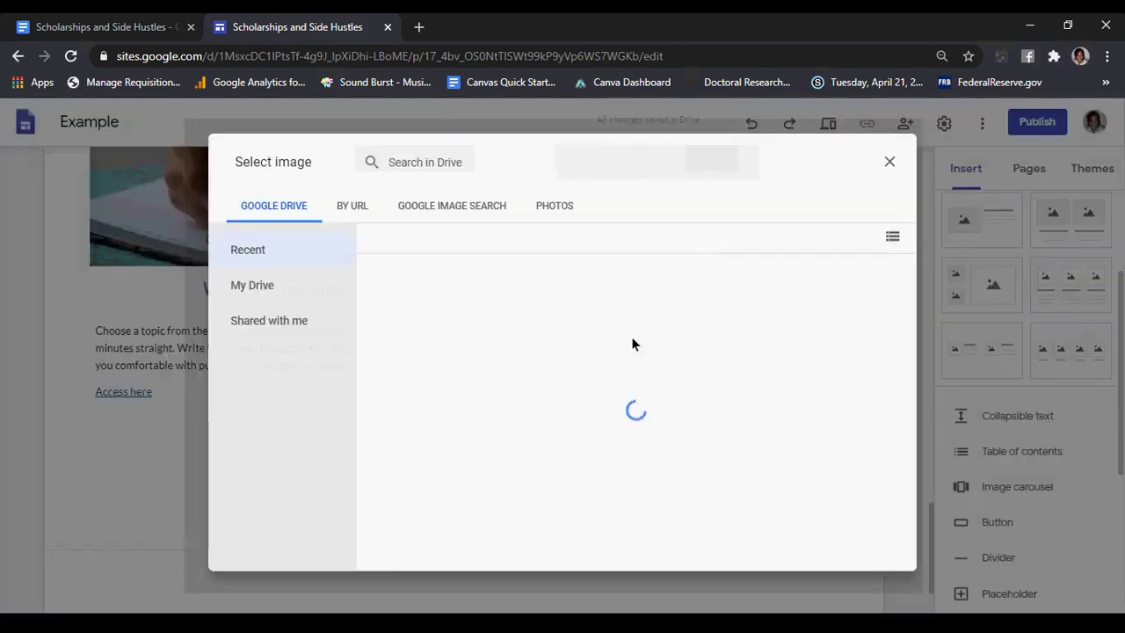
click(443, 205)
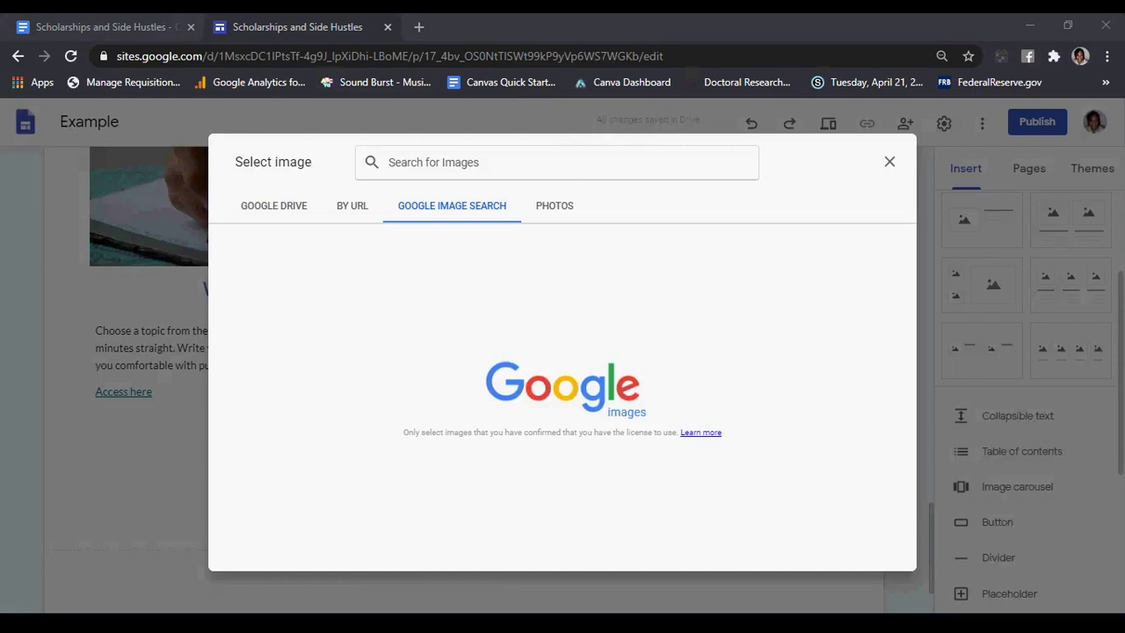
click(528, 167)
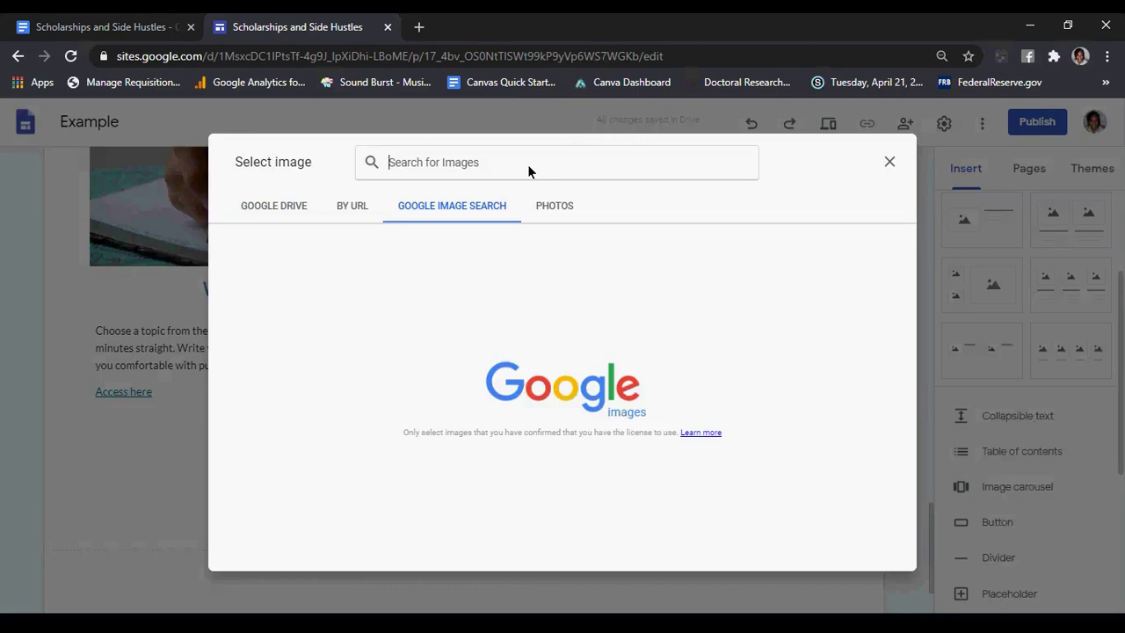
text(essay wr)
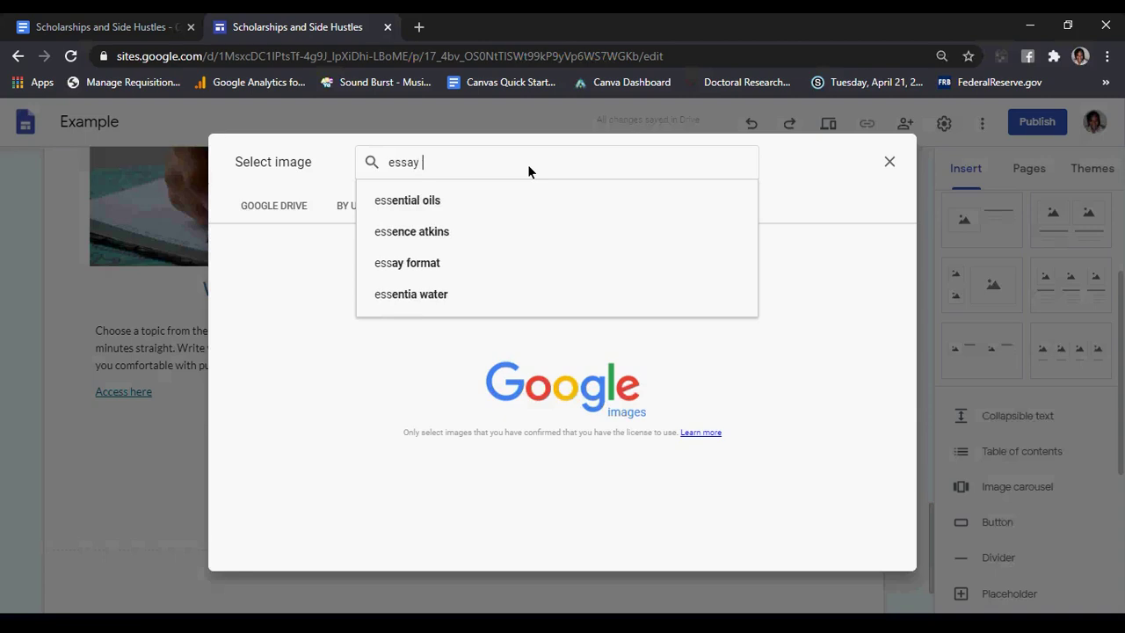
text(iting)
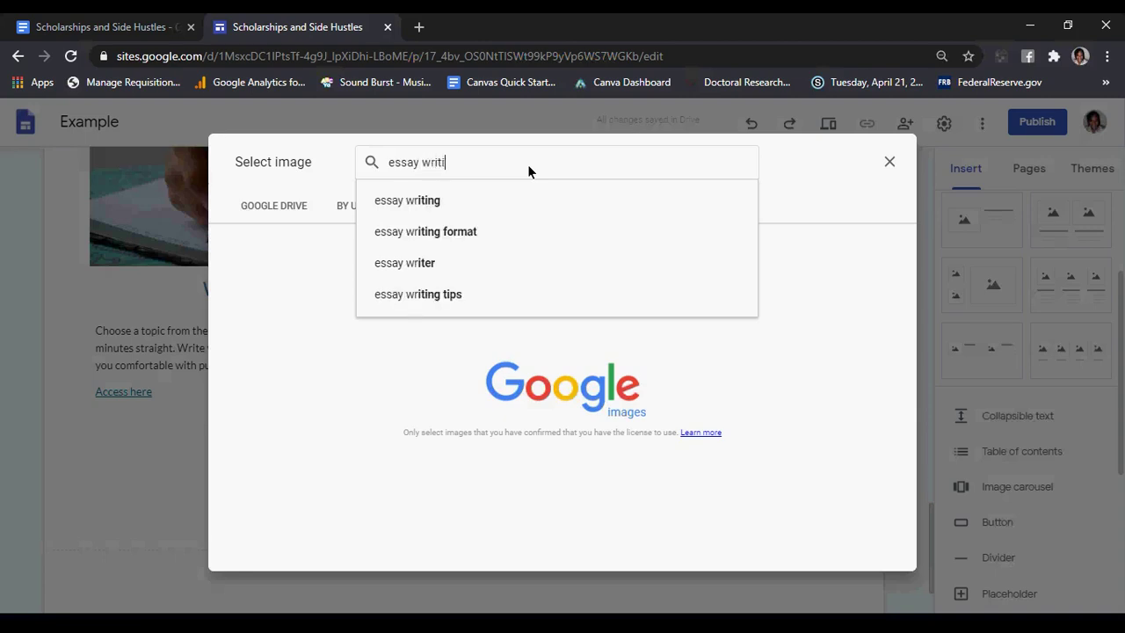
key(Return)
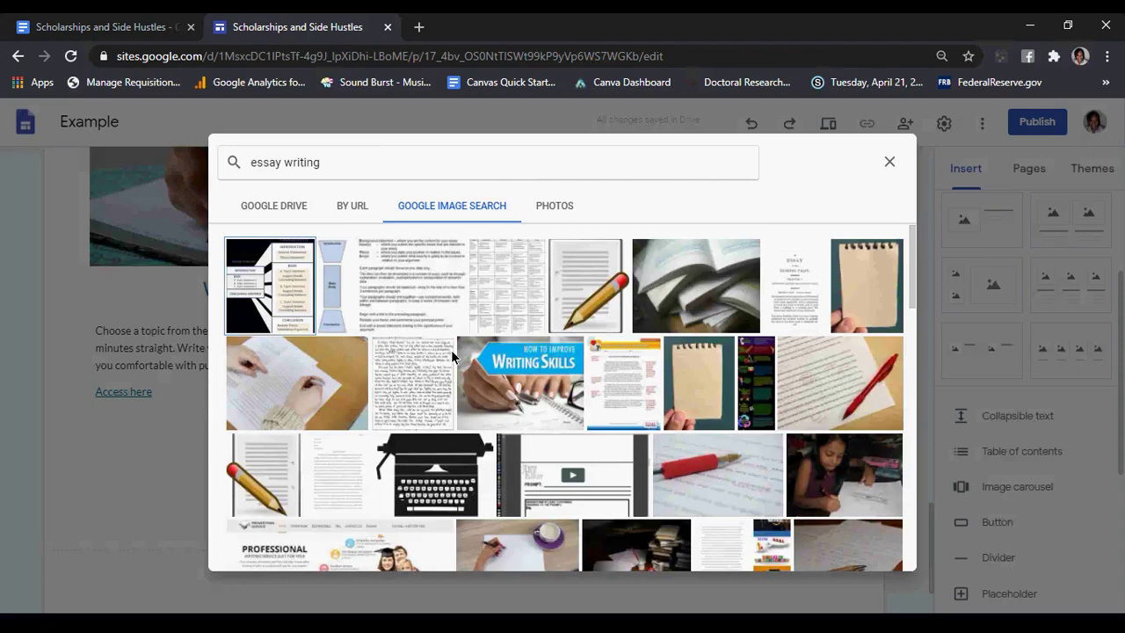
Insert the photo of a spiral notebook with a fountain pen above the "Essay Practice" column heading
scroll(450, 350, down, 2)
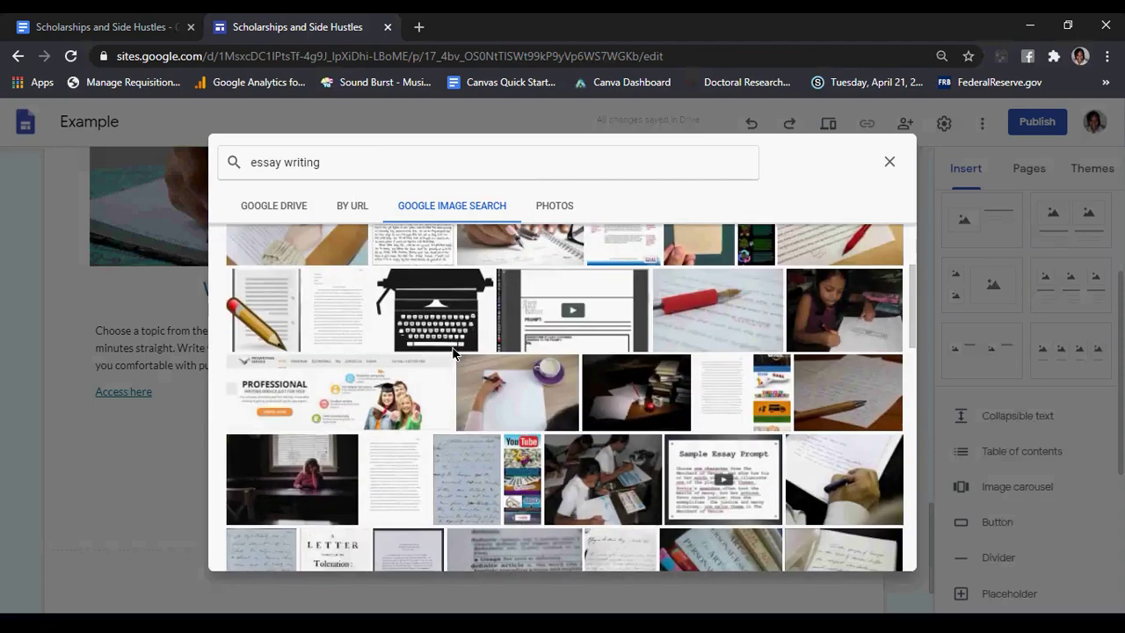
scroll(452, 351, down, 2)
scroll(453, 351, down, 2)
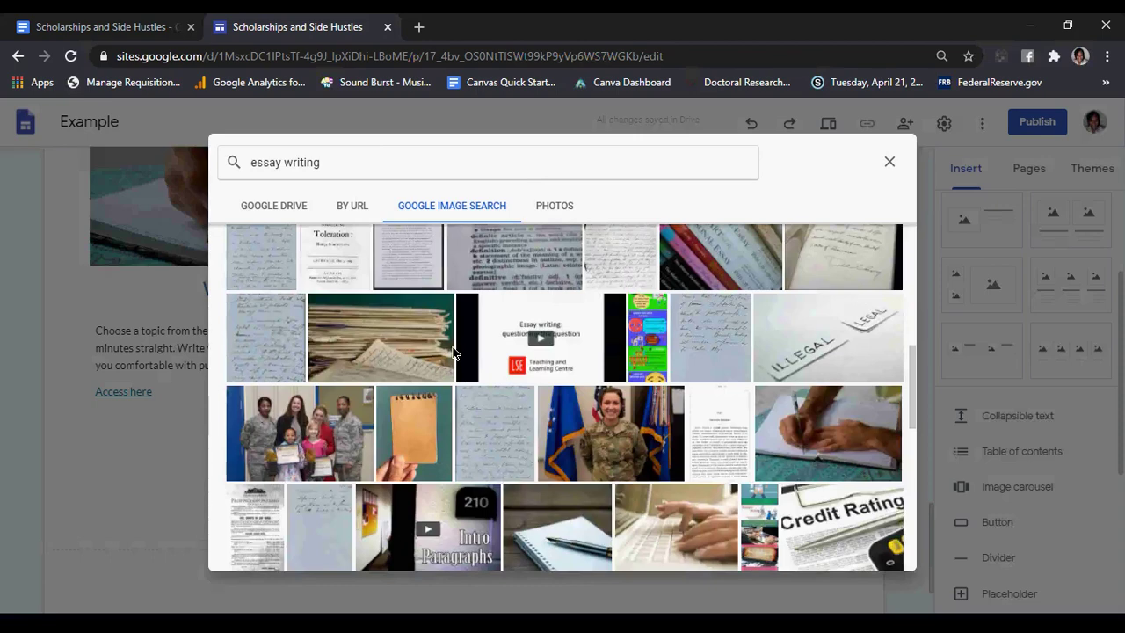
scroll(453, 351, down, 2)
scroll(452, 352, down, 2)
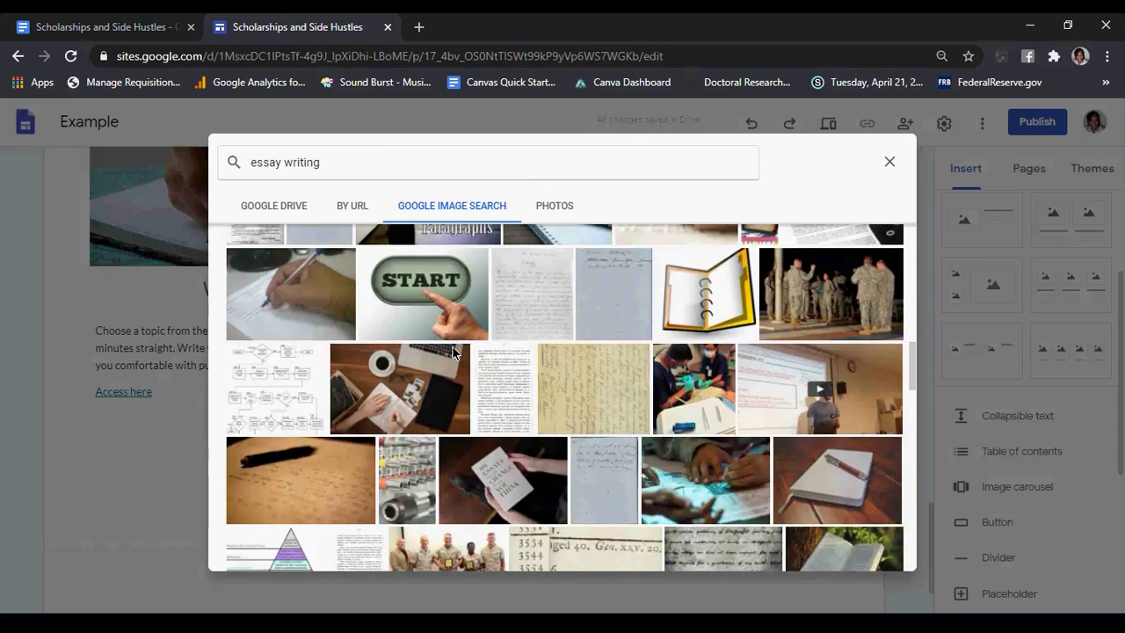
scroll(452, 352, down, 4)
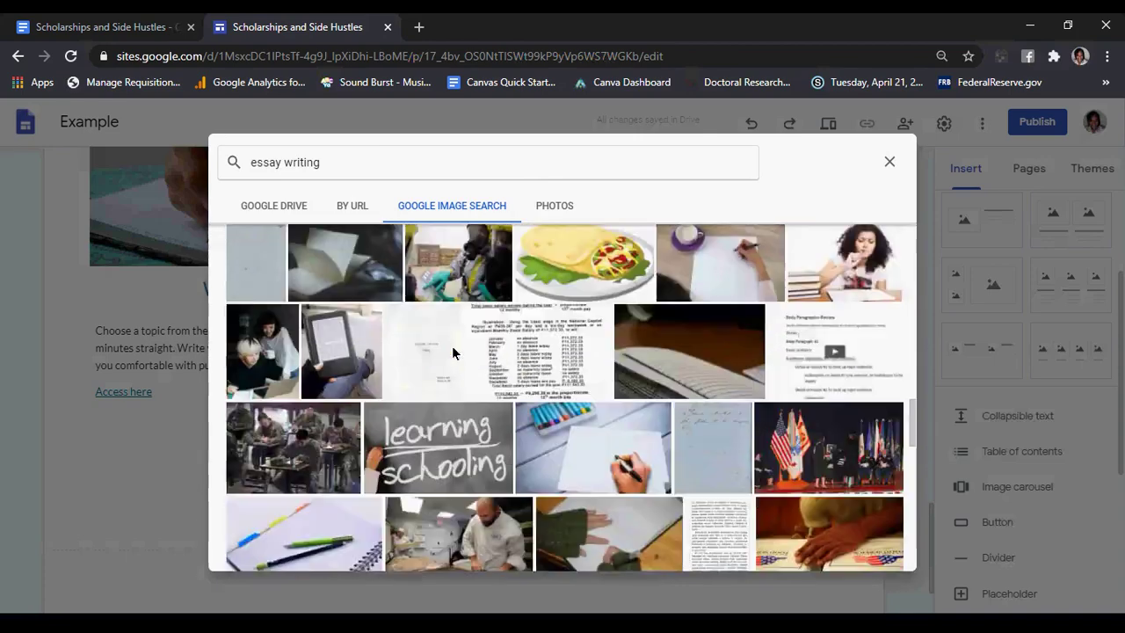
scroll(452, 352, down, 6)
scroll(451, 352, up, 5)
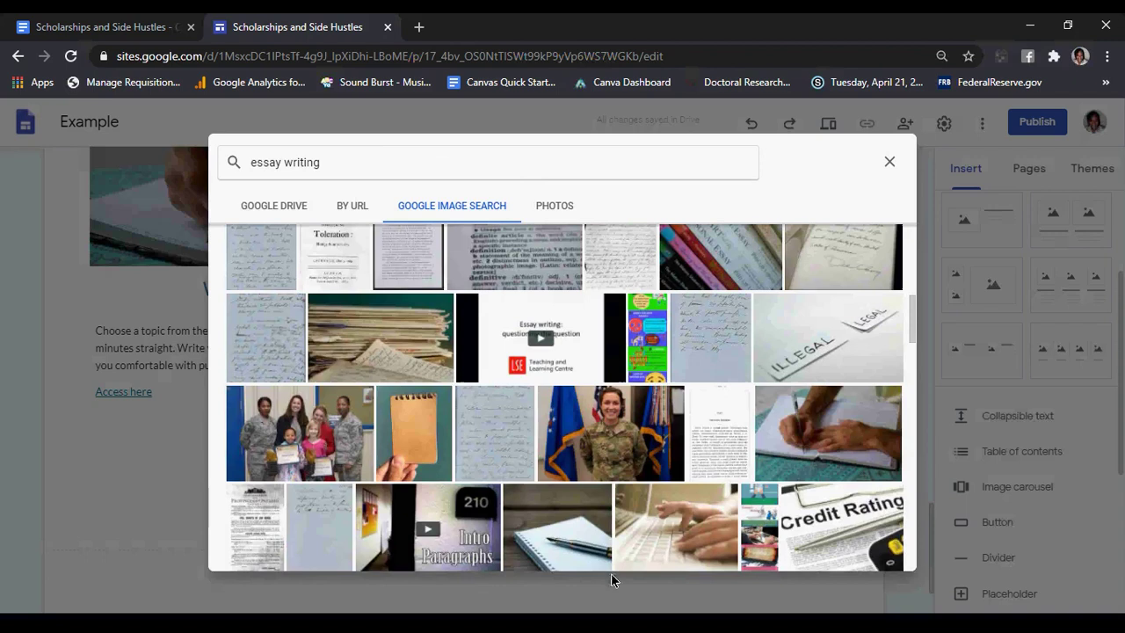
click(604, 531)
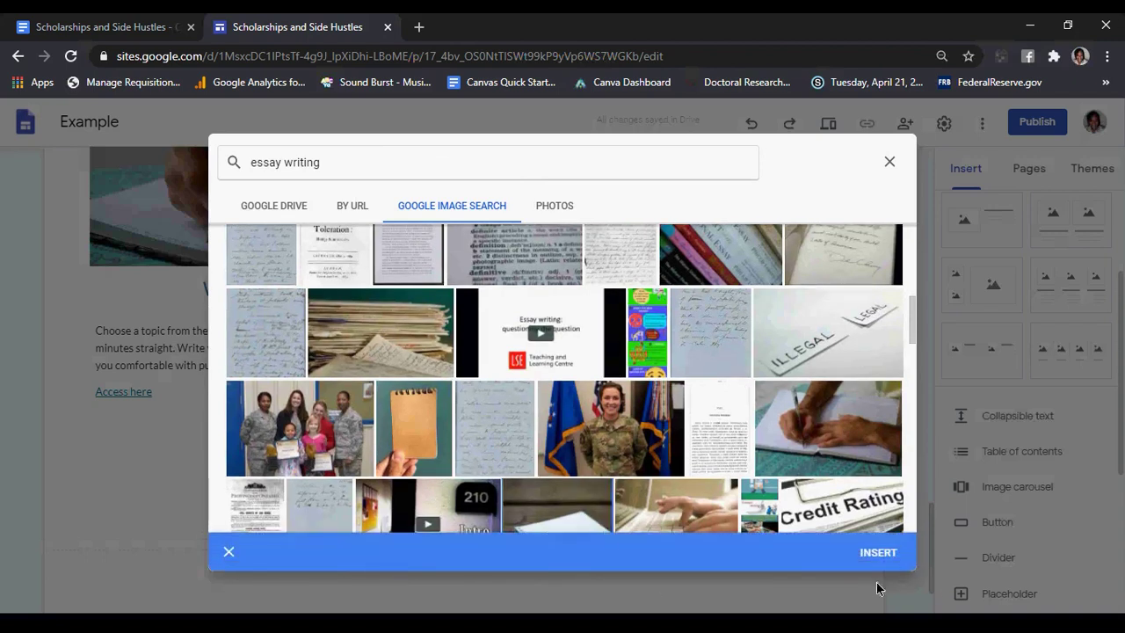
click(879, 551)
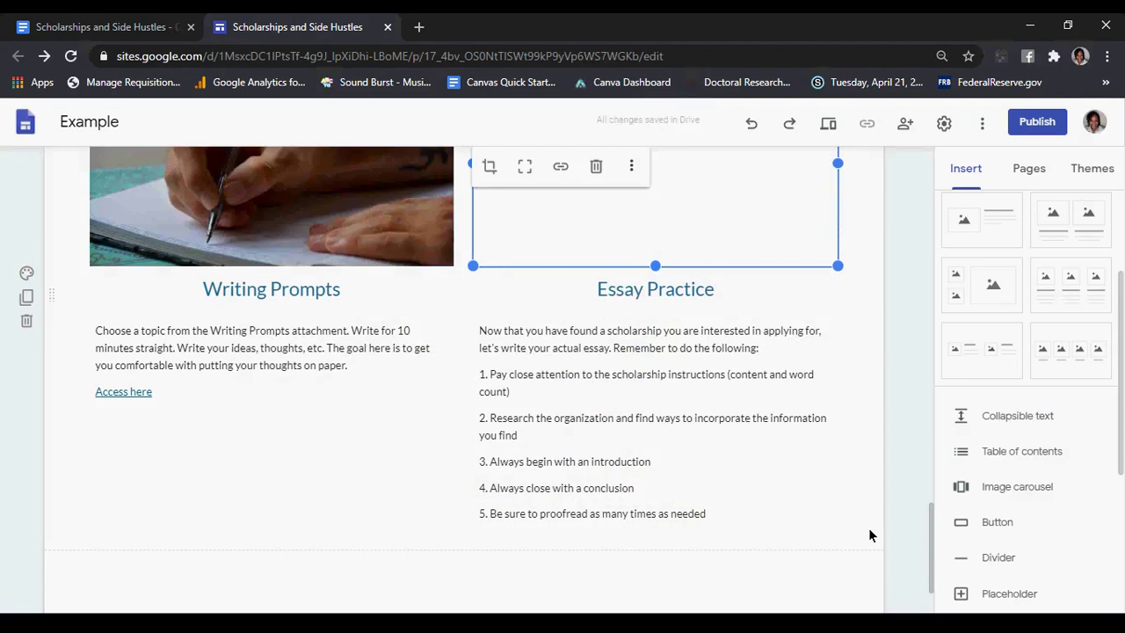
scroll(689, 355, up, 3)
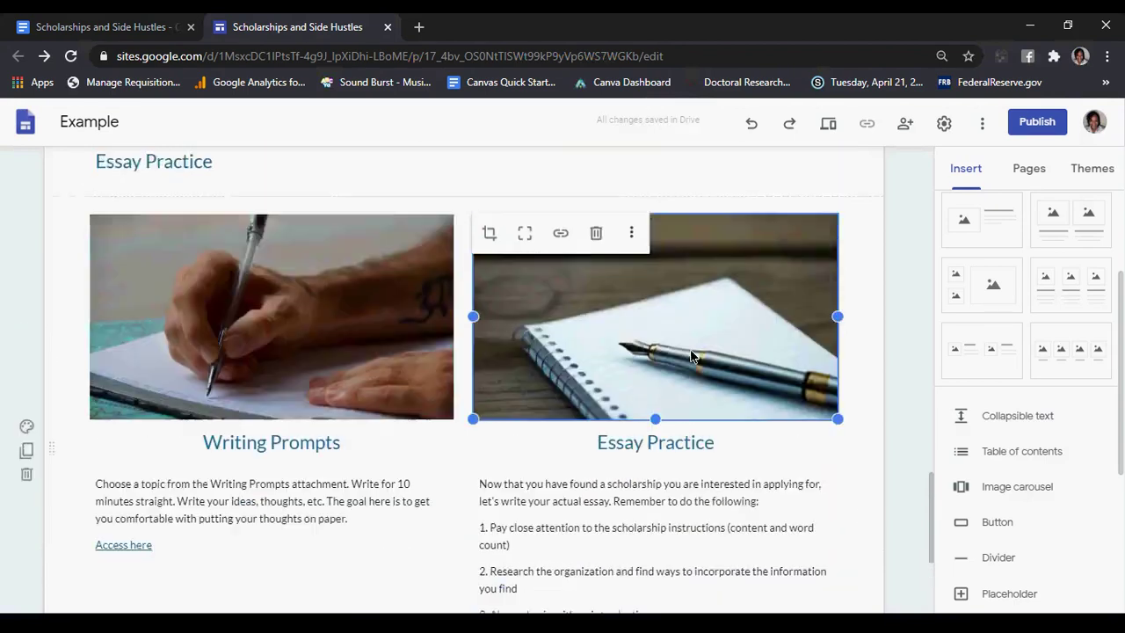
scroll(689, 355, down, 3)
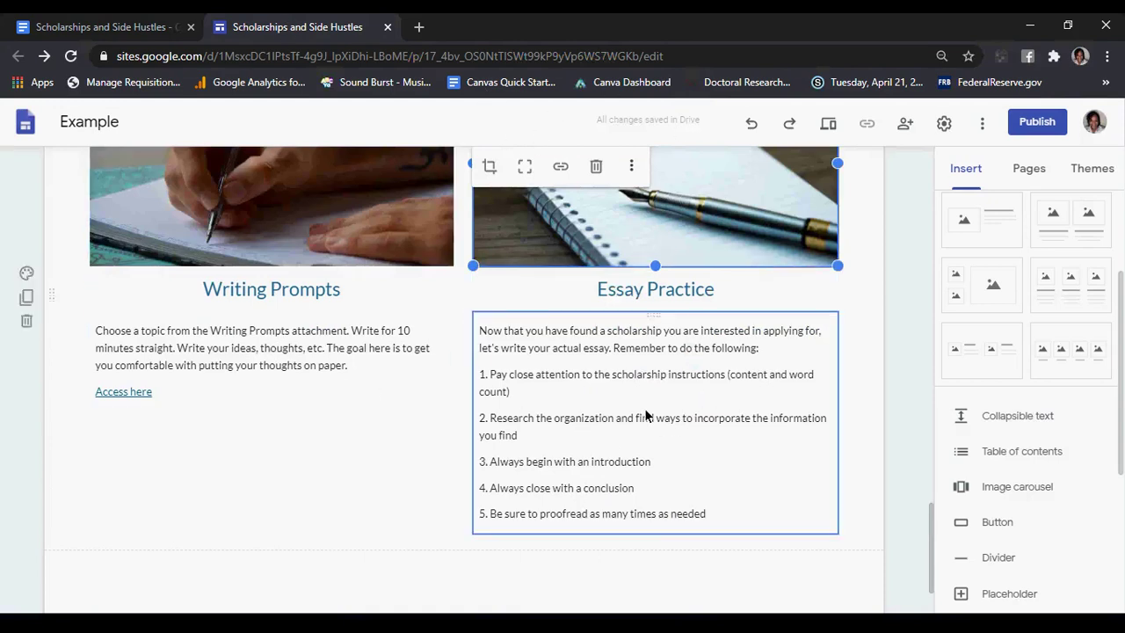
scroll(646, 415, down, 1)
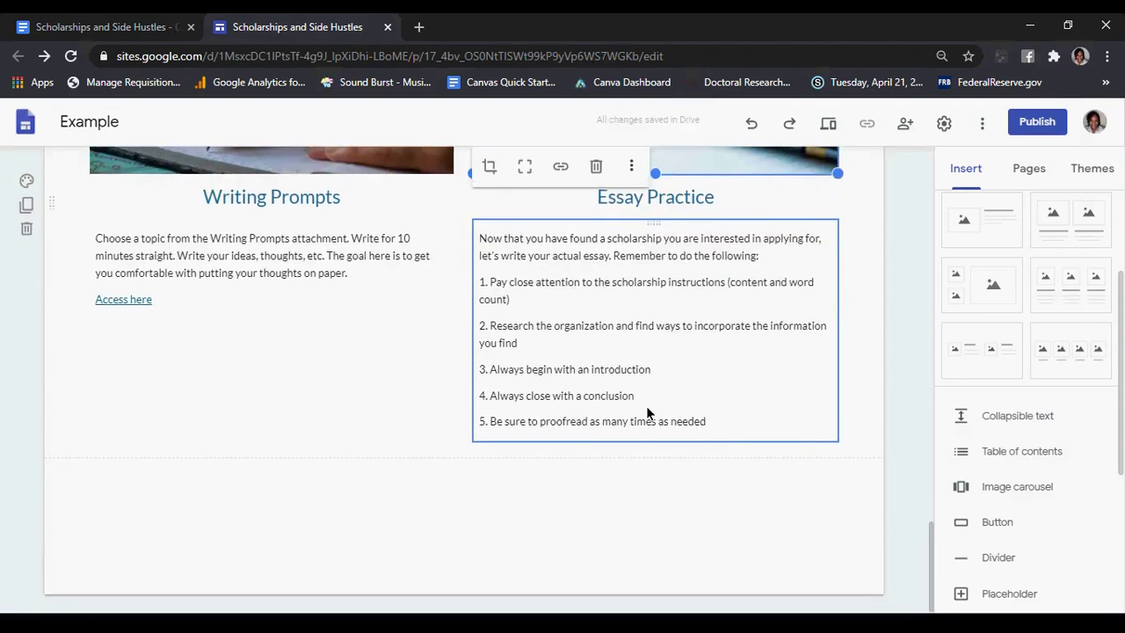
Switch to the Google Docs outline and copy the URL of the Essay Tips link
scroll(646, 414, up, 6)
scroll(646, 413, down, 5)
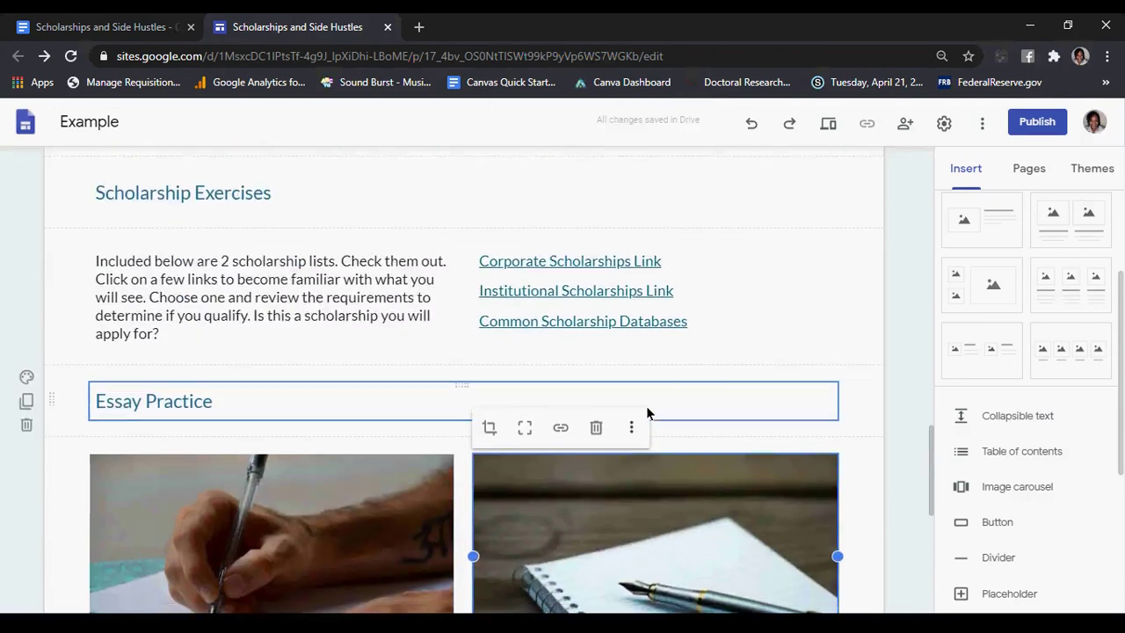
click(87, 23)
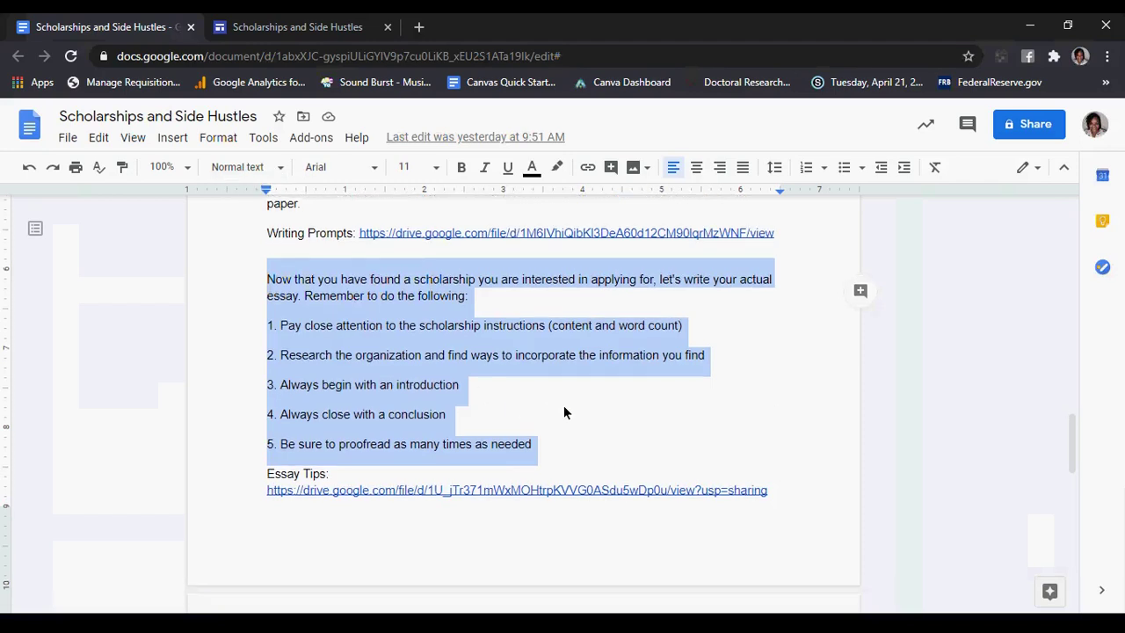
scroll(565, 411, down, 4)
scroll(531, 347, up, 3)
scroll(521, 356, up, 1)
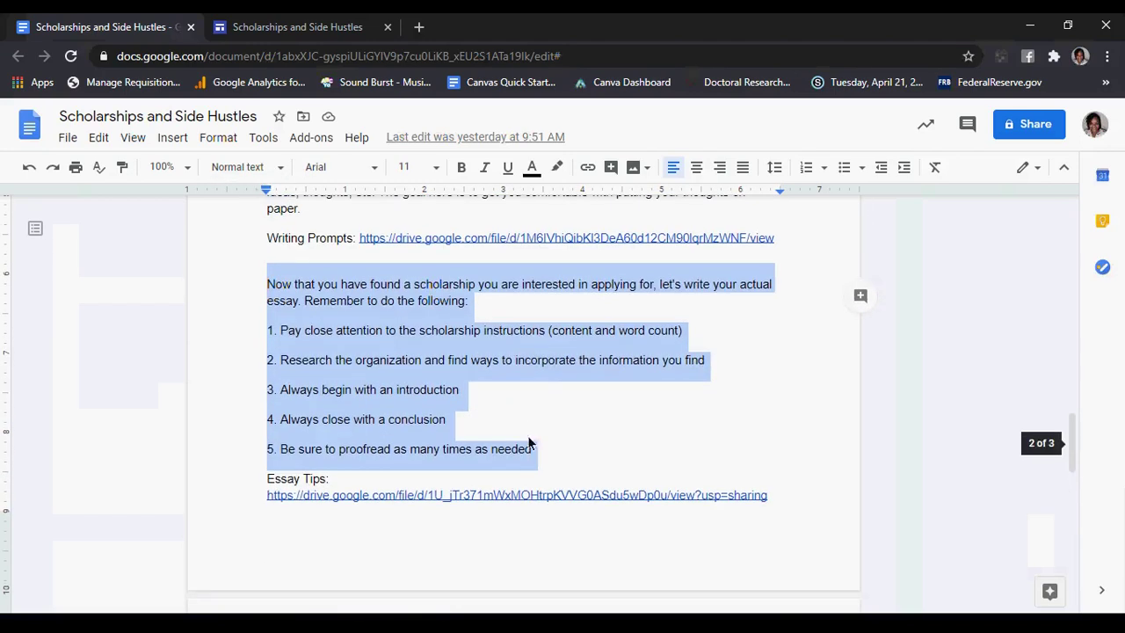
click(531, 494)
right_click(532, 495)
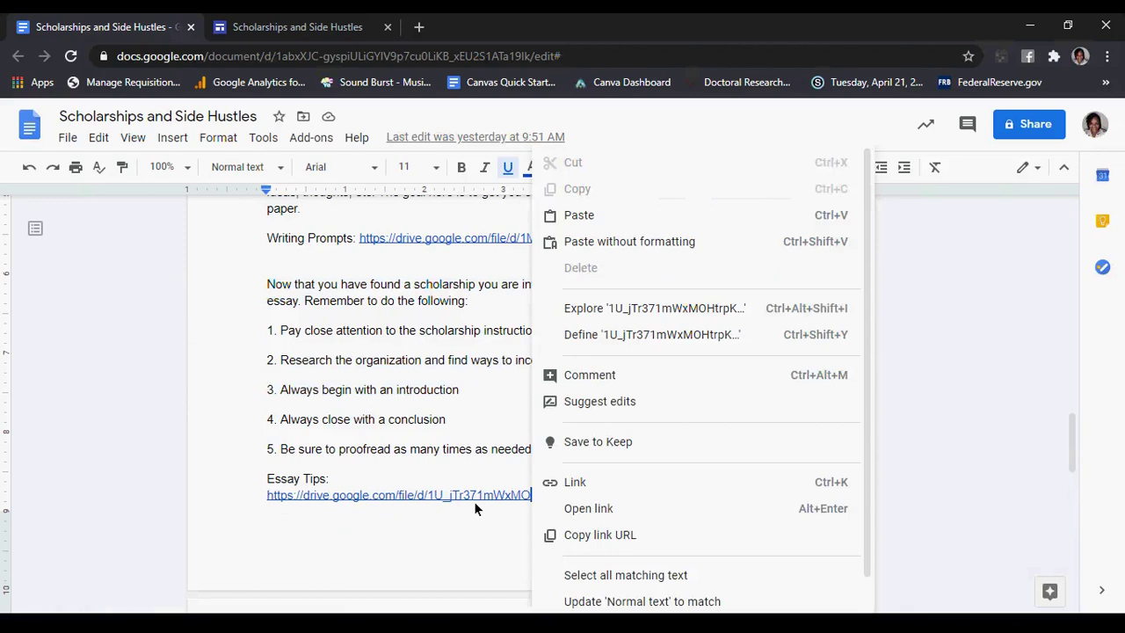
click(475, 496)
click(465, 518)
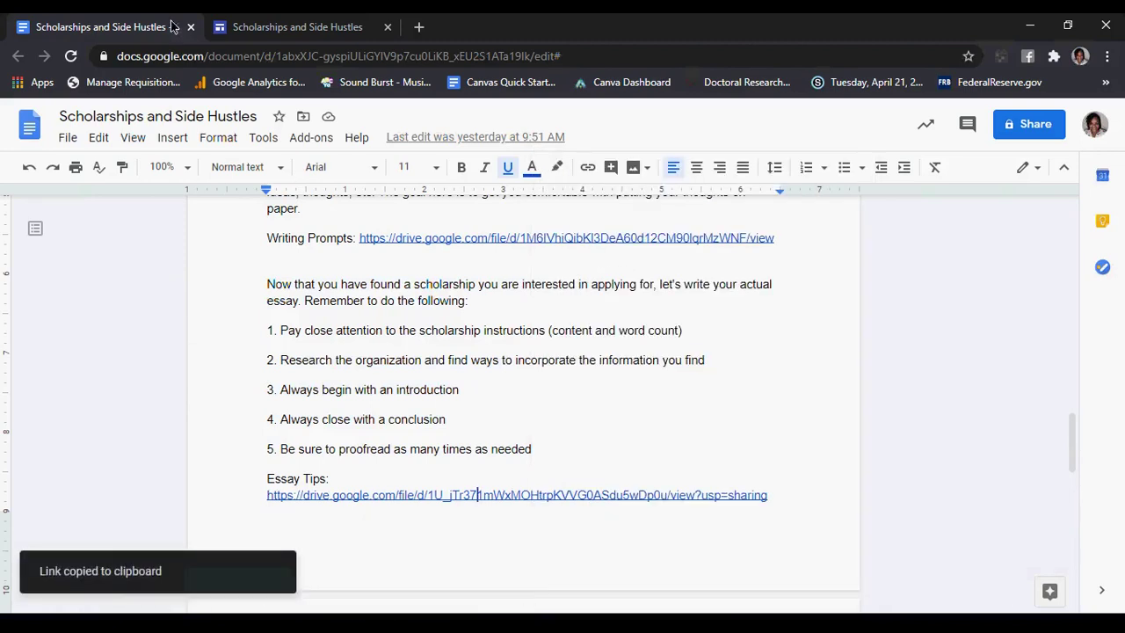
Switch to Google Sites and add the line "Essay tips" below the fifth reminder in the "Essay Practice" column
click(305, 26)
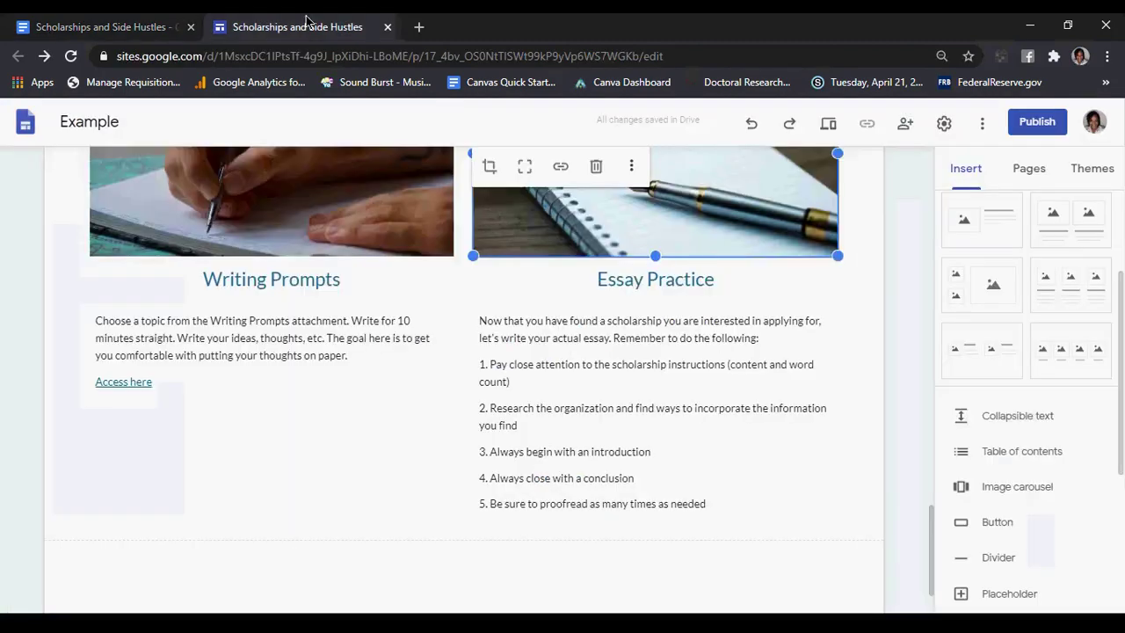
click(758, 504)
key(Return)
text(Essay tips)
Link the "Essay tips" text to the copied Google Drive URL
drag(543, 530, 454, 529)
click(805, 277)
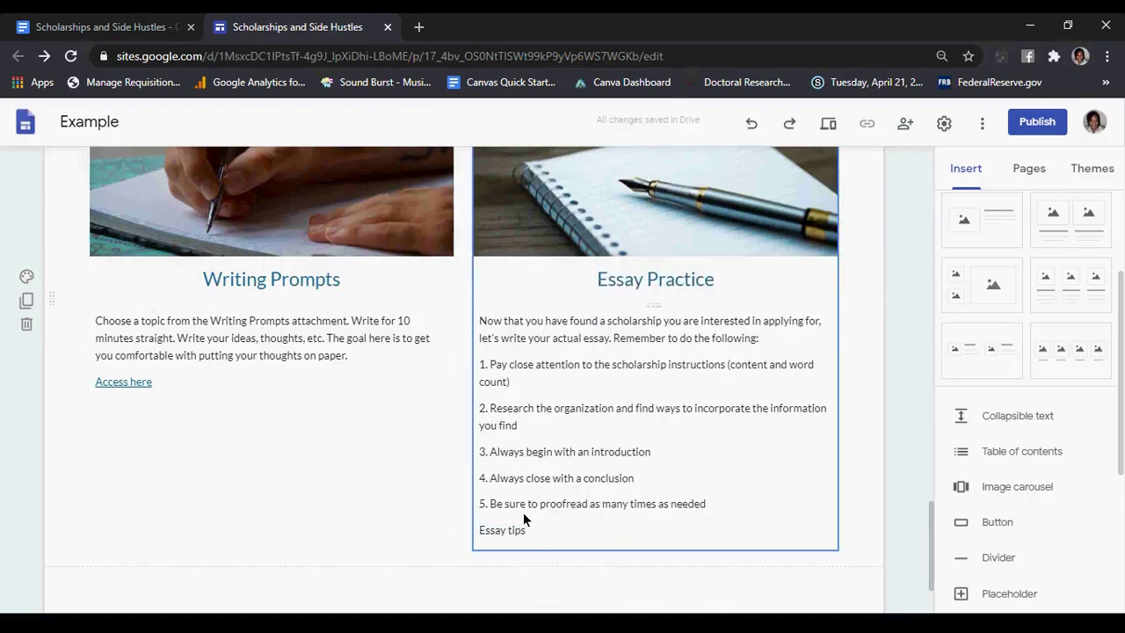
click(506, 530)
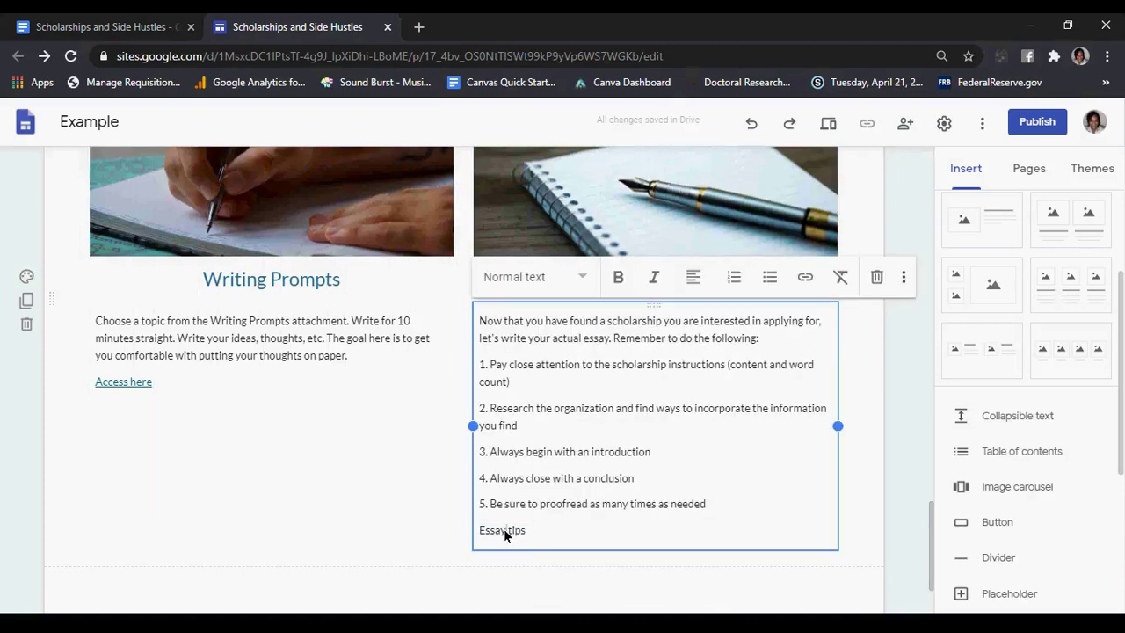
click(804, 277)
key(ctrl+v)
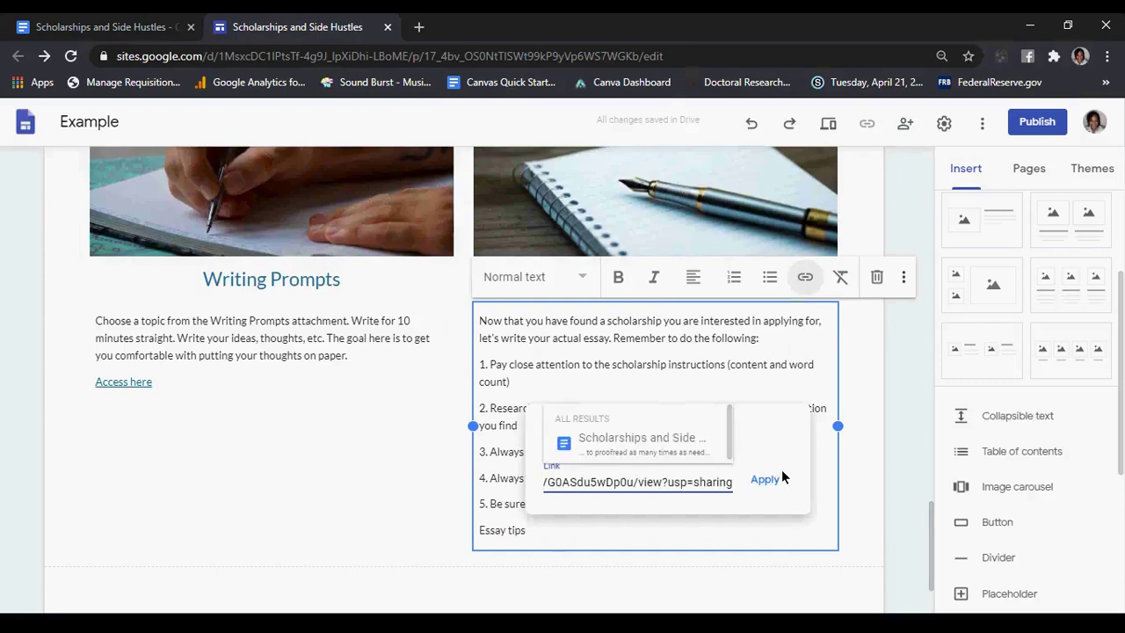
click(764, 479)
scroll(686, 369, up, 3)
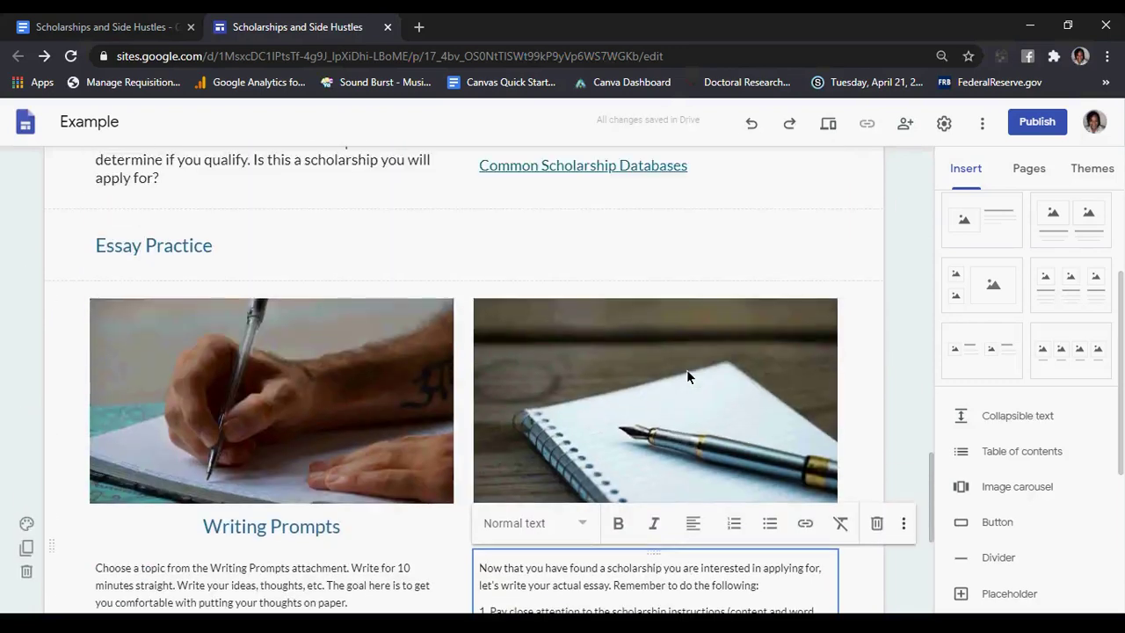
scroll(683, 439, down, 2)
scroll(683, 473, down, 2)
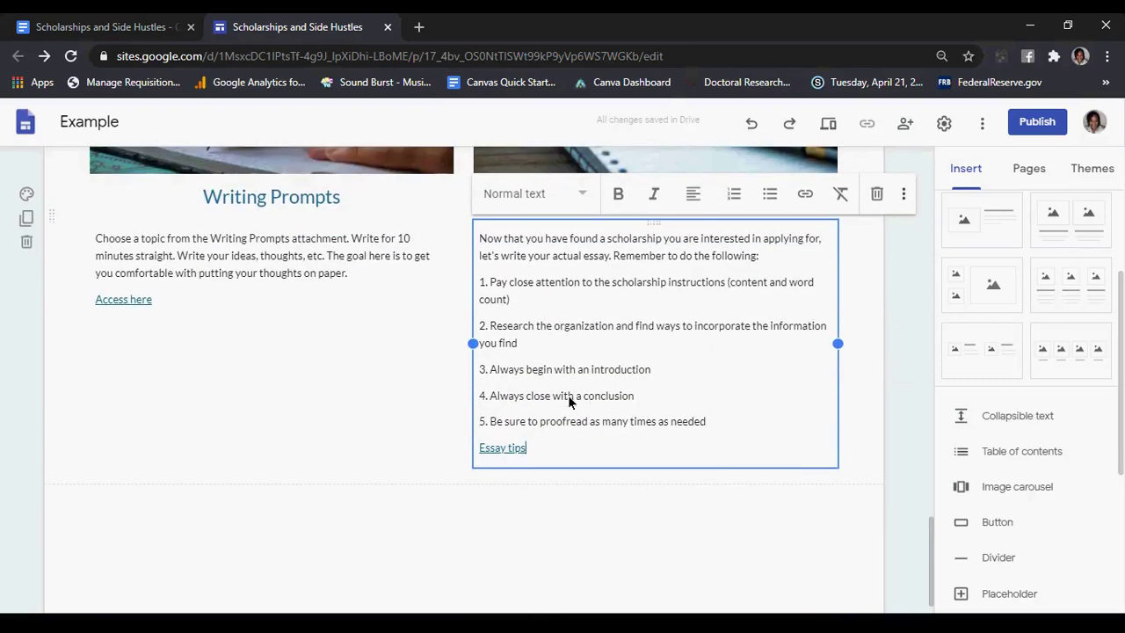
Switch to the Google Docs outline and copy the heading "Module 4 - Creating Side Income"
click(117, 27)
scroll(319, 305, down, 3)
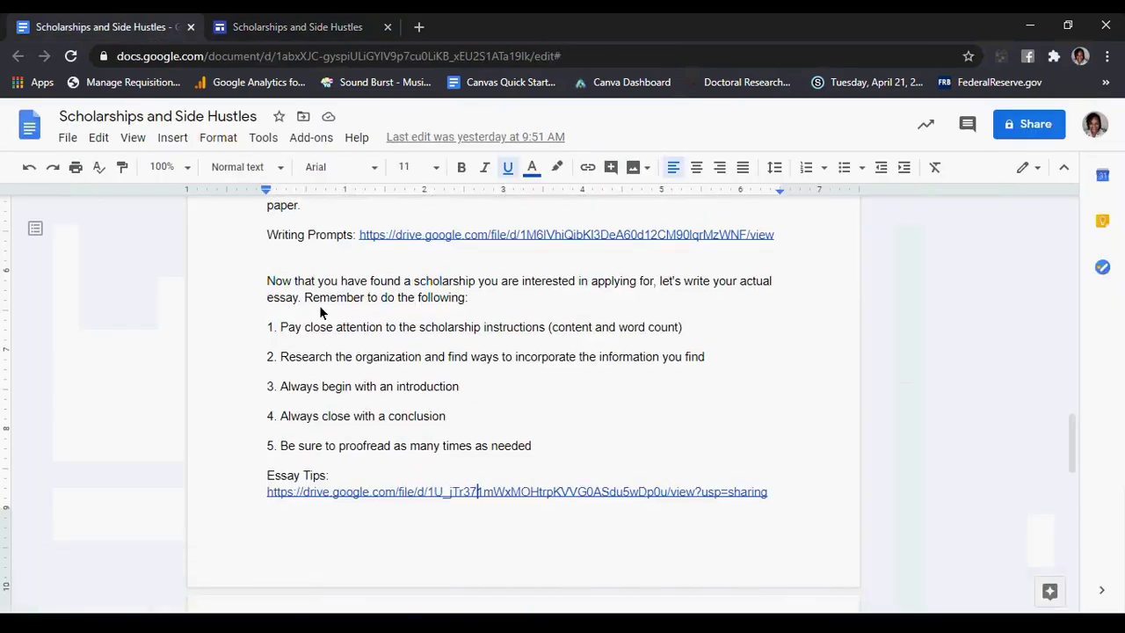
scroll(322, 314, down, 3)
drag(530, 313, 269, 294)
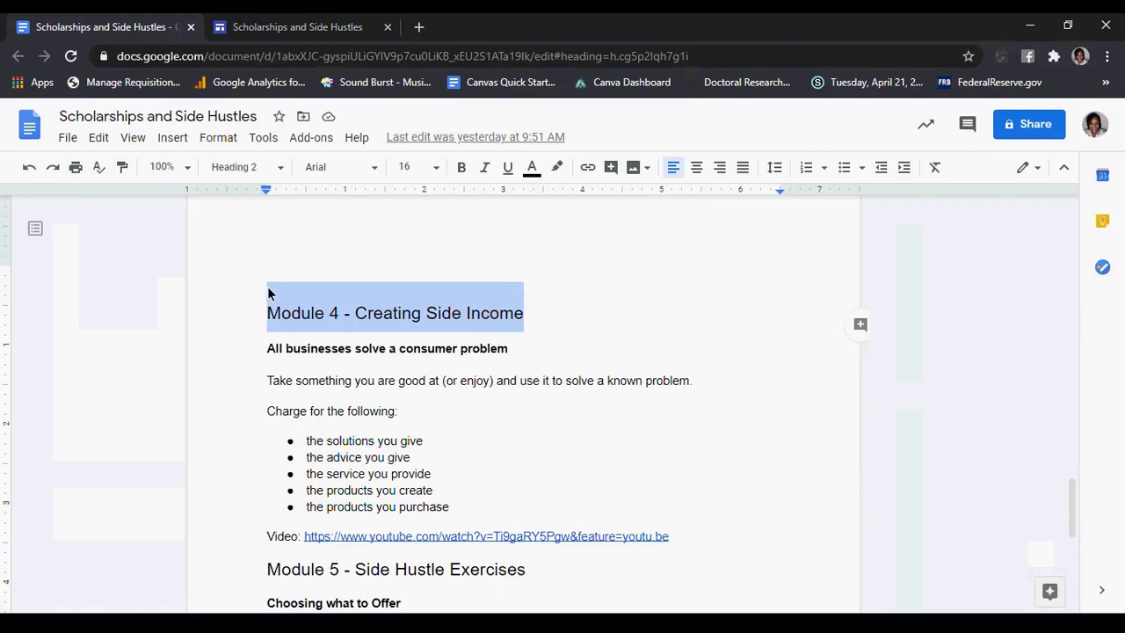
Switch to Google Sites and paste the copied Module 4 heading into a new text box below the Essay Practice section
click(293, 26)
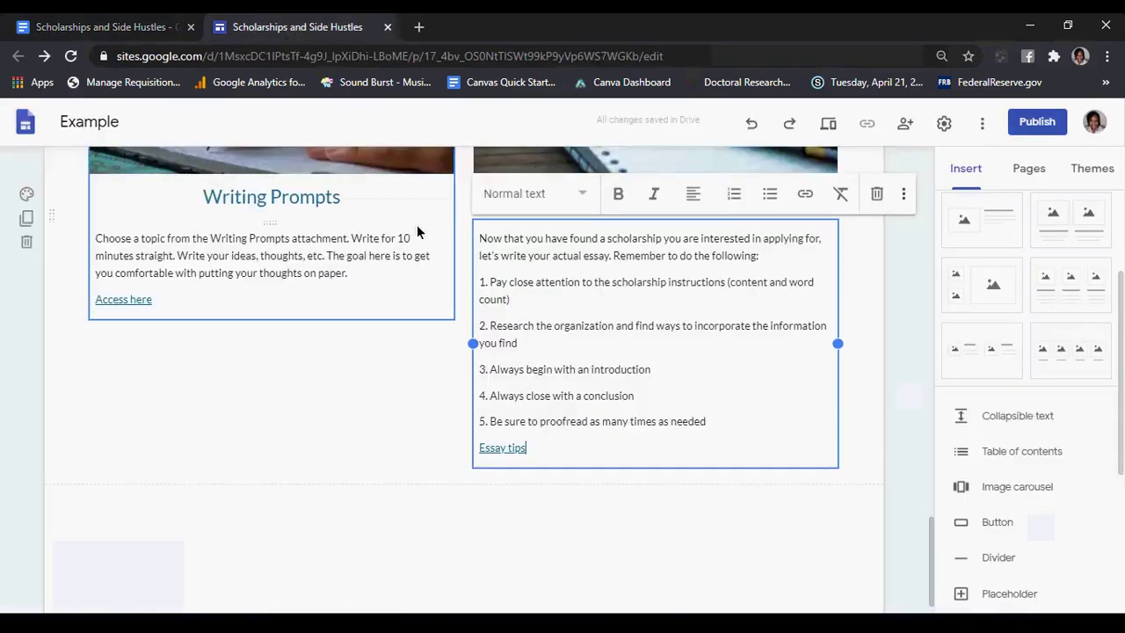
double_click(369, 485)
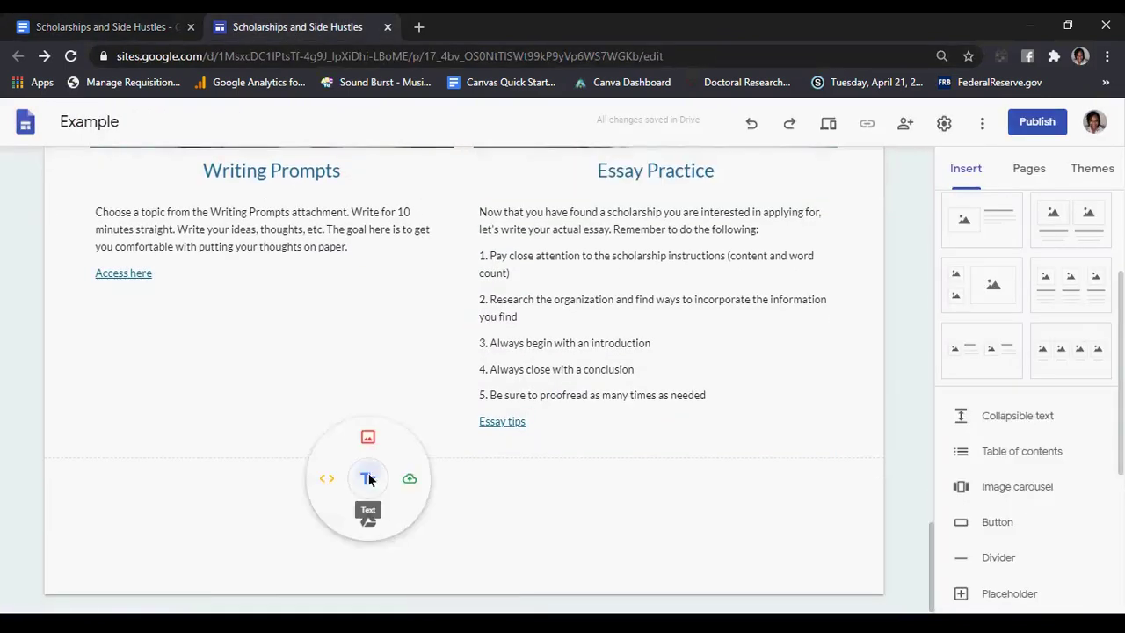
click(368, 474)
key(ctrl+v)
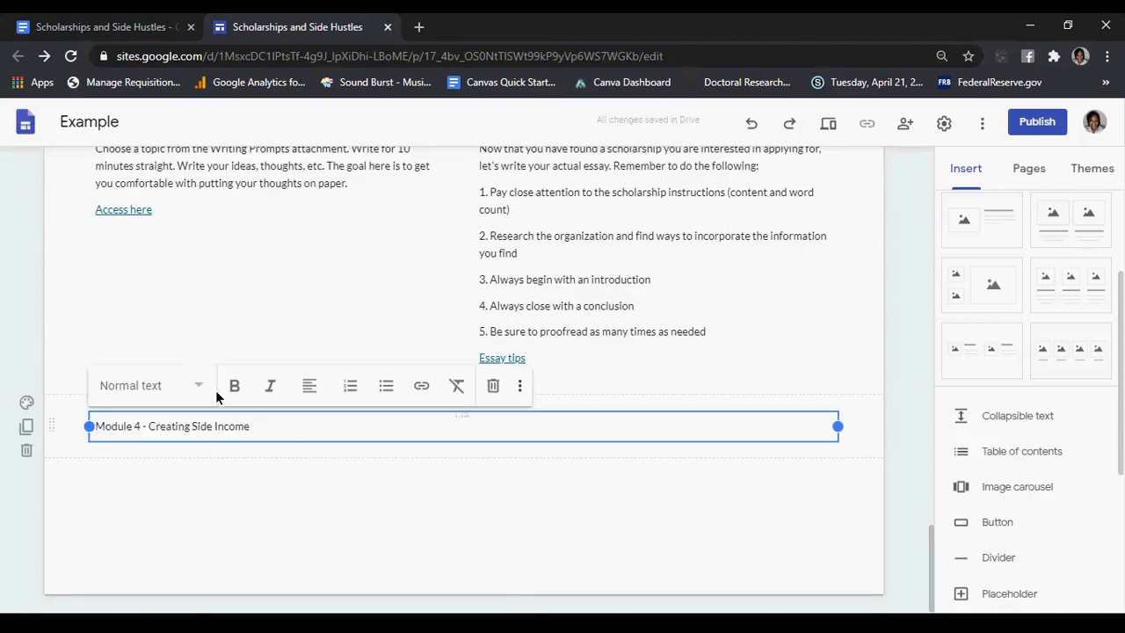
Format the "Module 4 - Creating Side Income" text as a centred Title, matching the Module 3 title
click(201, 387)
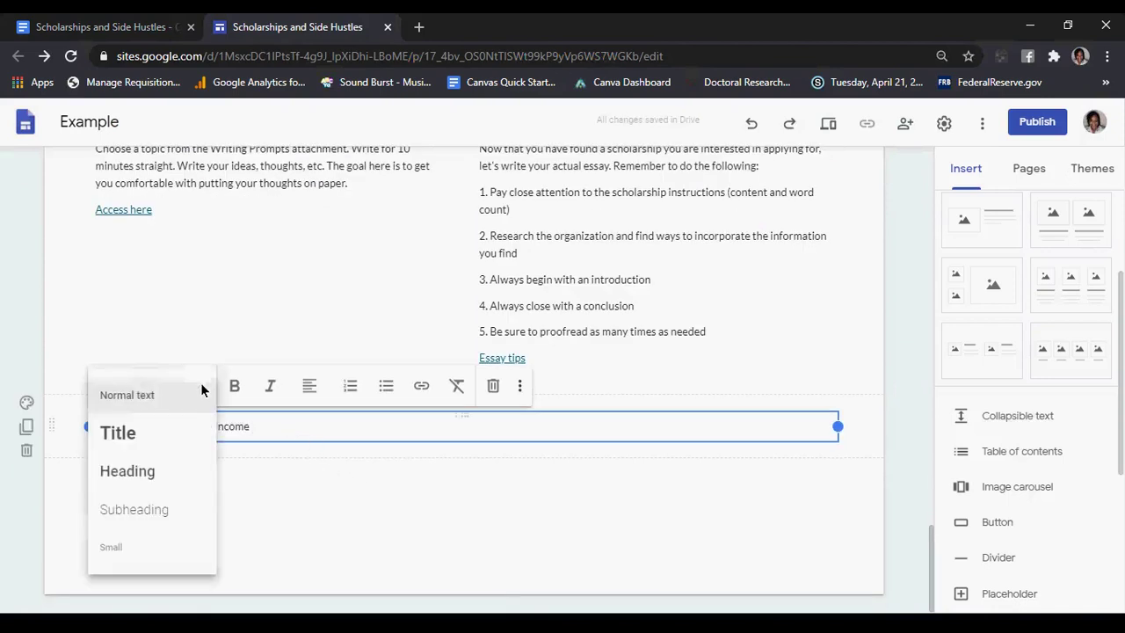
click(137, 436)
click(309, 386)
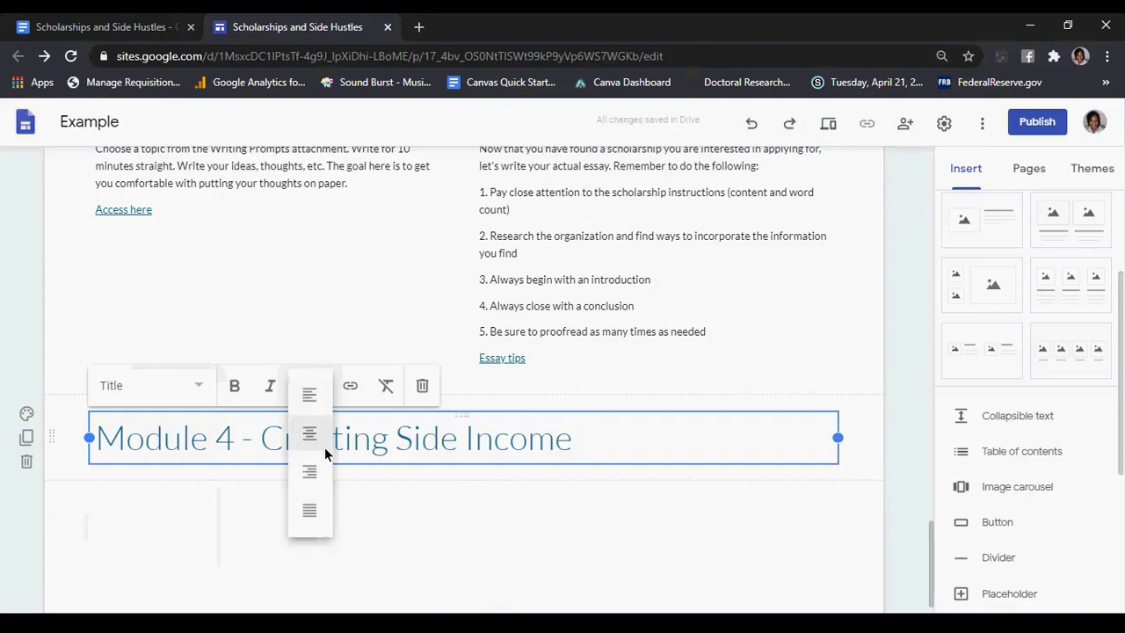
click(320, 433)
scroll(622, 383, up, 15)
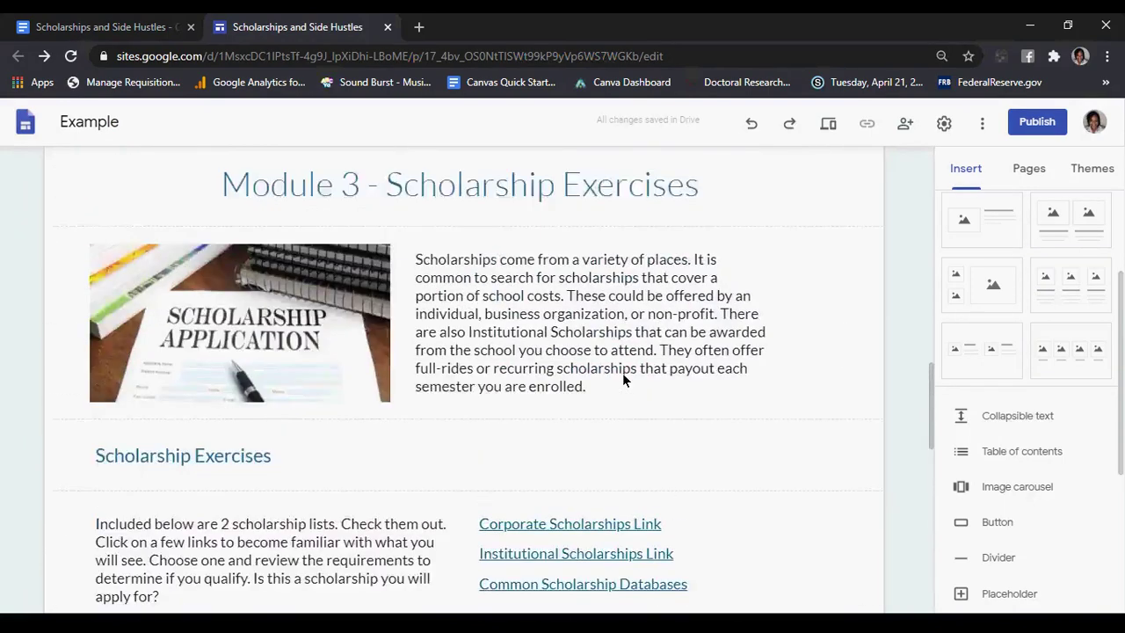
scroll(595, 397, down, 5)
scroll(579, 424, down, 6)
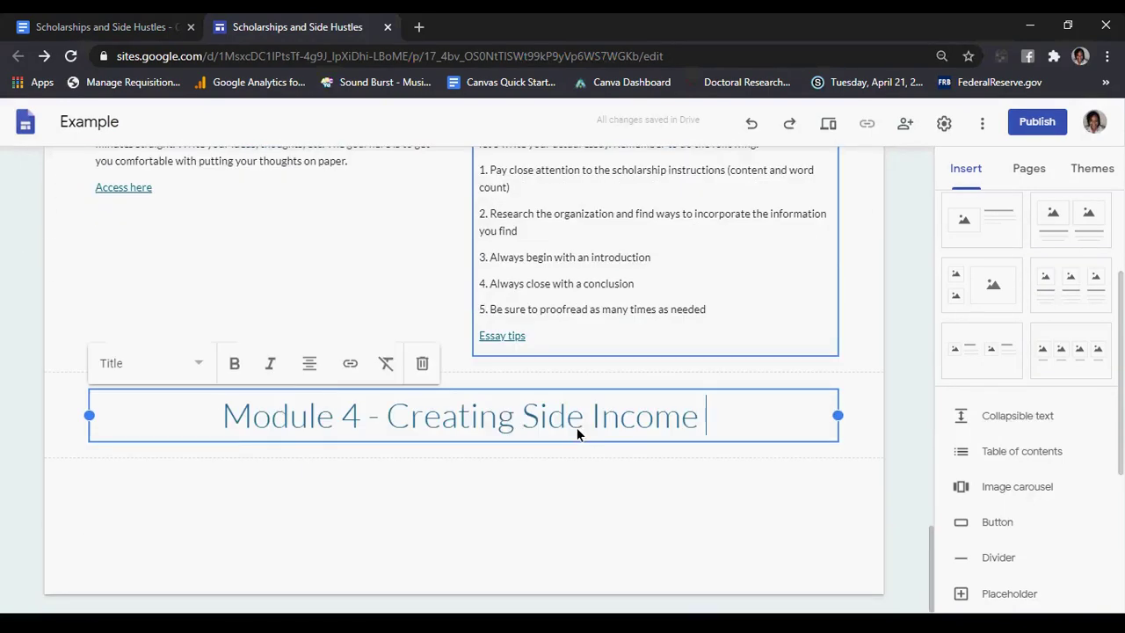
Switch to the Google Docs outline and copy the Module 4 text from "All businesses solve a consumer problem" through "the products you purchase"
click(101, 31)
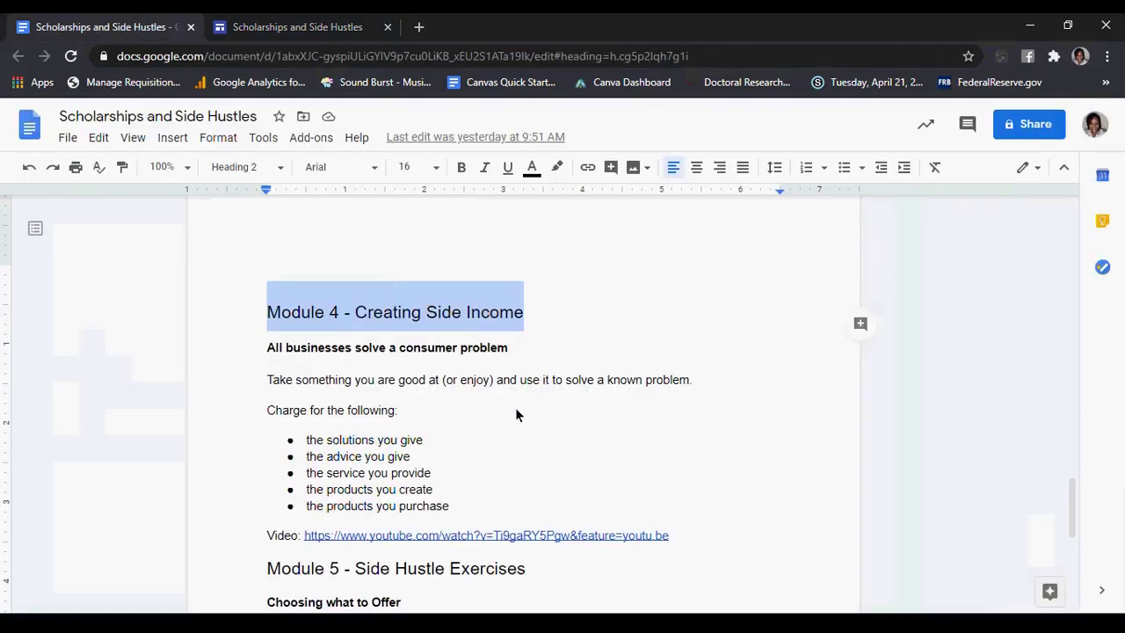
scroll(515, 407, down, 1)
drag(457, 428, 260, 258)
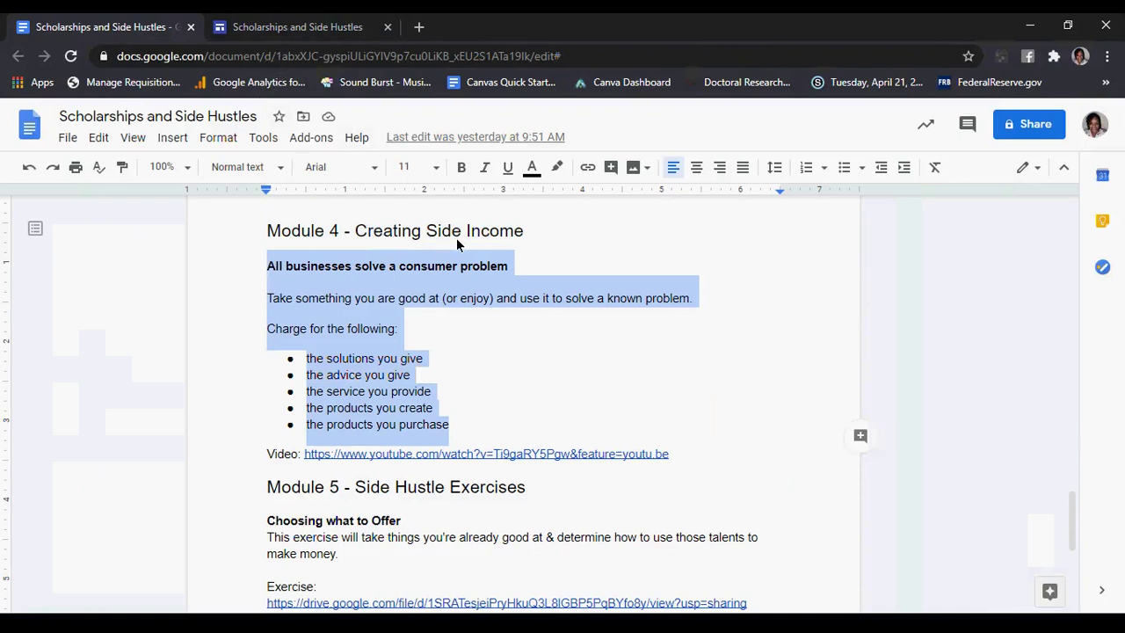
scroll(457, 239, down, 2)
scroll(457, 239, up, 2)
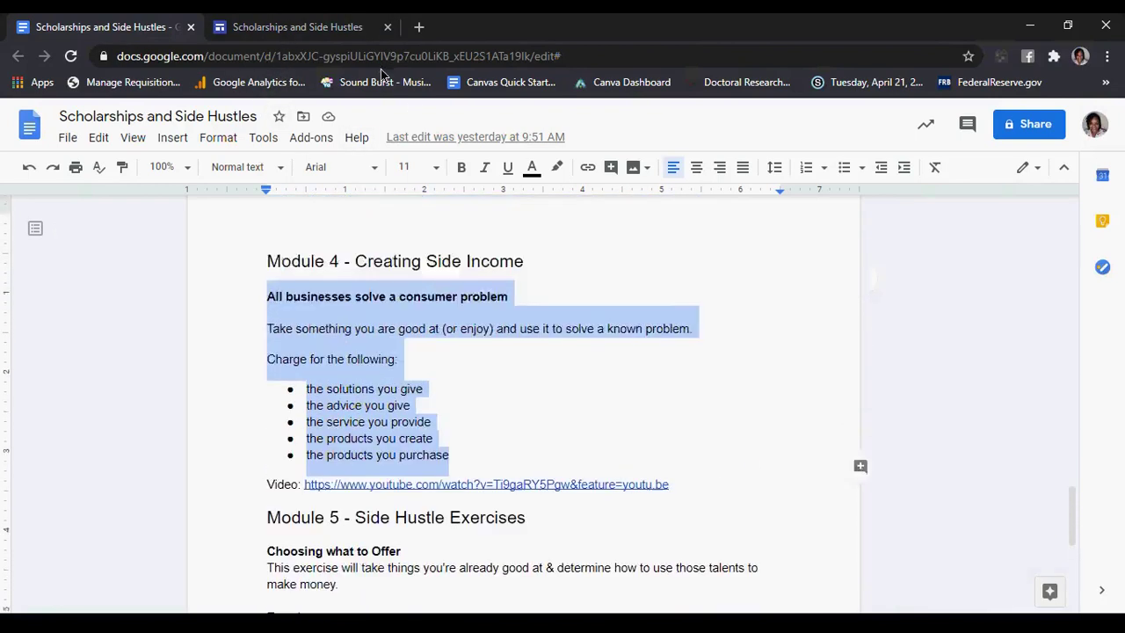
Switch to Google Sites and insert a layout with one image placeholder beside text below the Module 4 title
click(338, 27)
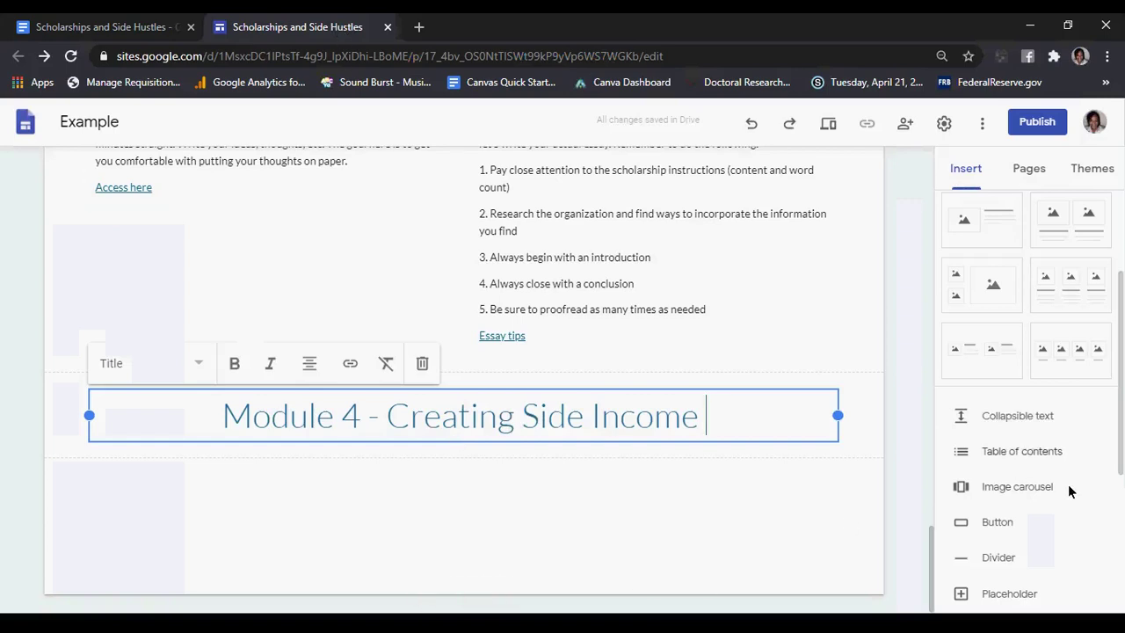
scroll(1018, 420, up, 2)
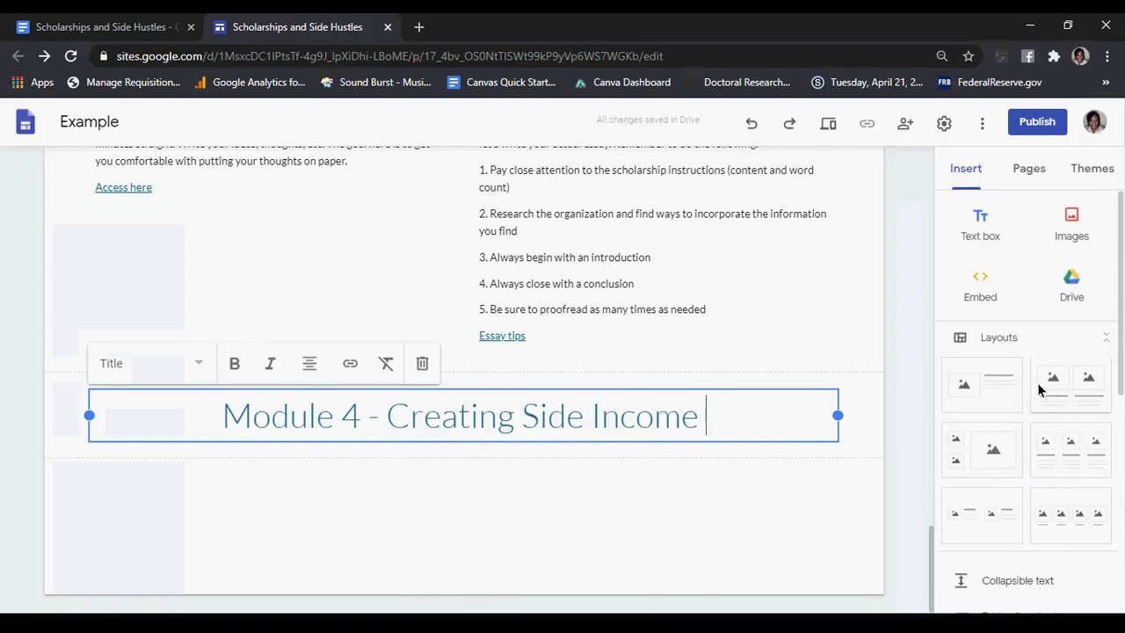
scroll(598, 228, up, 2)
scroll(708, 365, down, 2)
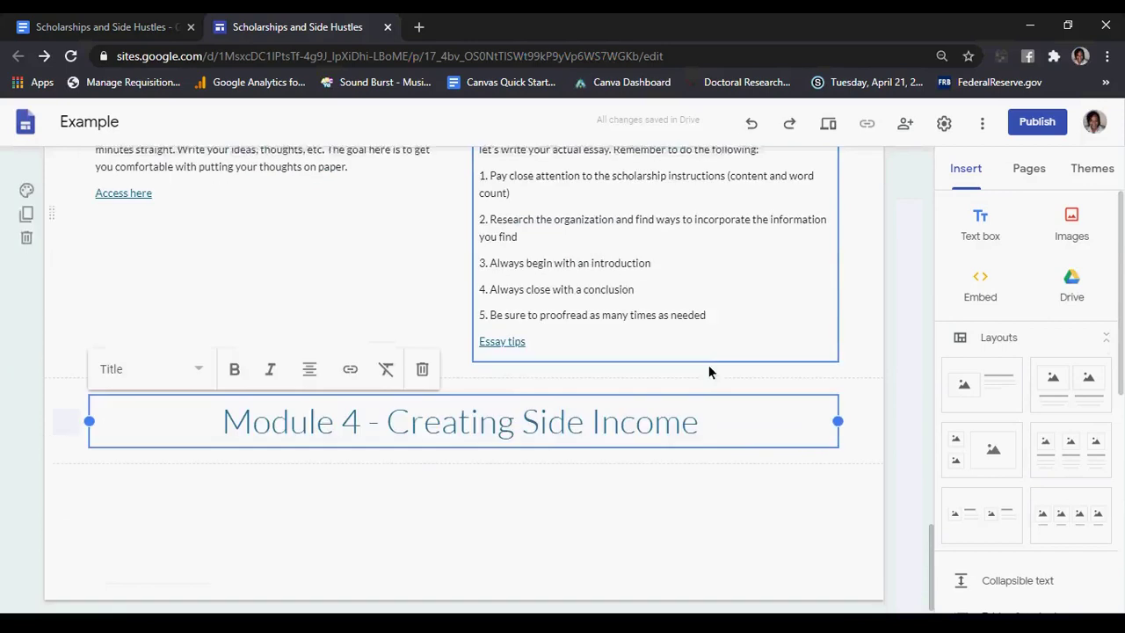
click(981, 384)
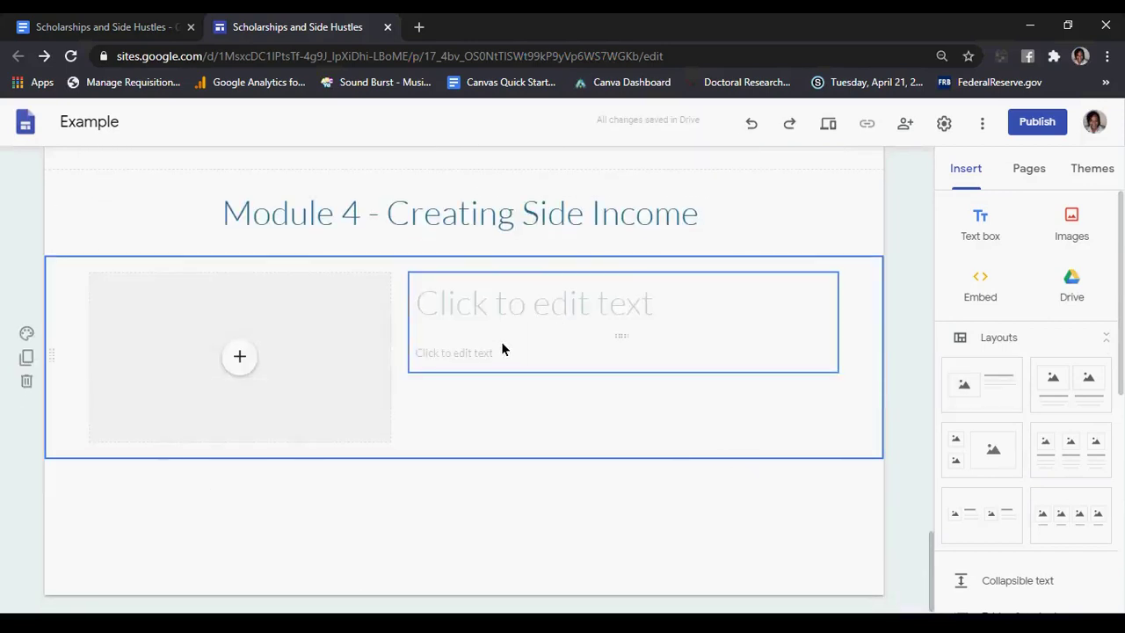
Paste the copied Module 4 text into the layout's title field, remove the trailing blank line, and delete the unused body text field
click(492, 309)
text(All businesses solve a consumer problem Take something you are good at (or enjoy) and use it to solve a known problem. Charge for the following: the solutions you give the advice you give the service you provide the products you create the products you purchase)
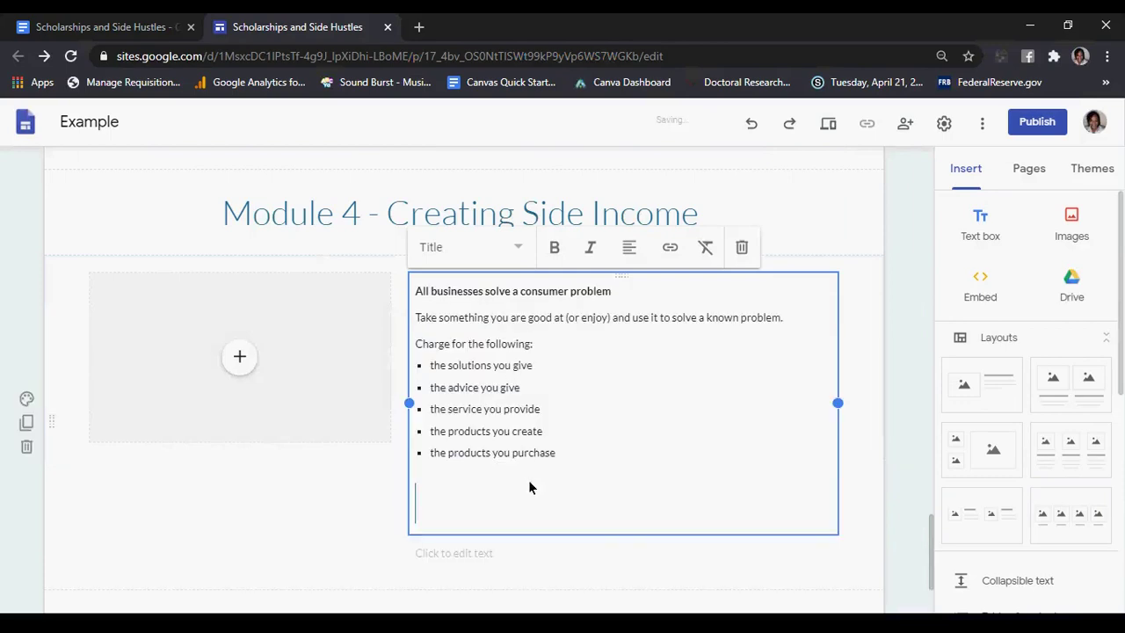
key(BackSpace)
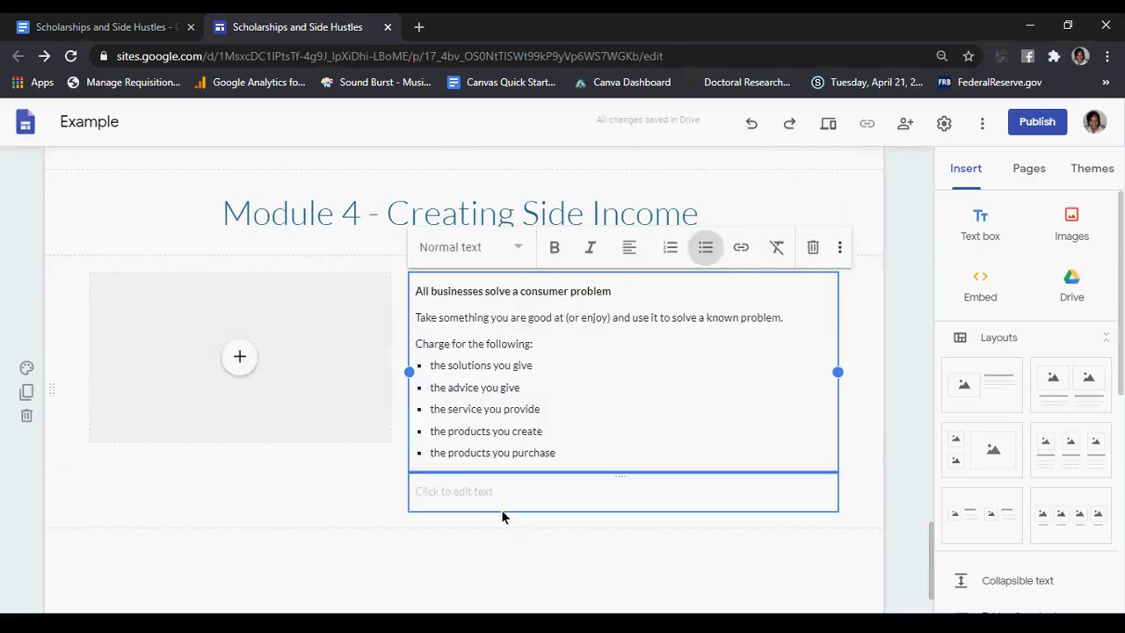
click(496, 503)
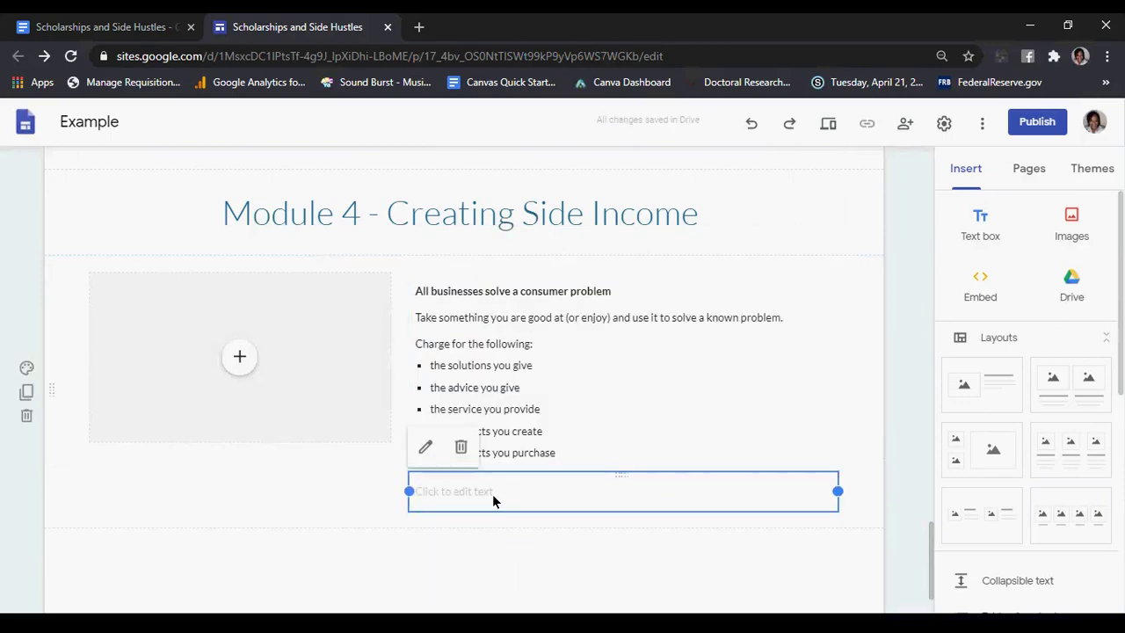
click(461, 446)
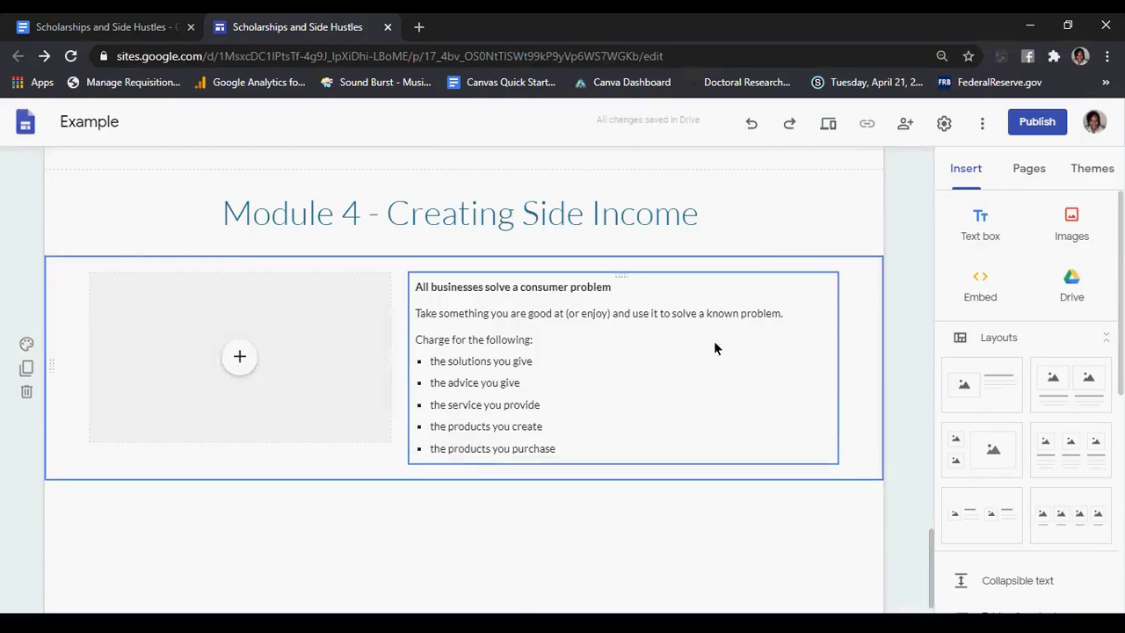
Switch to the Google Docs outline and copy the URL of the Module 4 YouTube video link
click(114, 25)
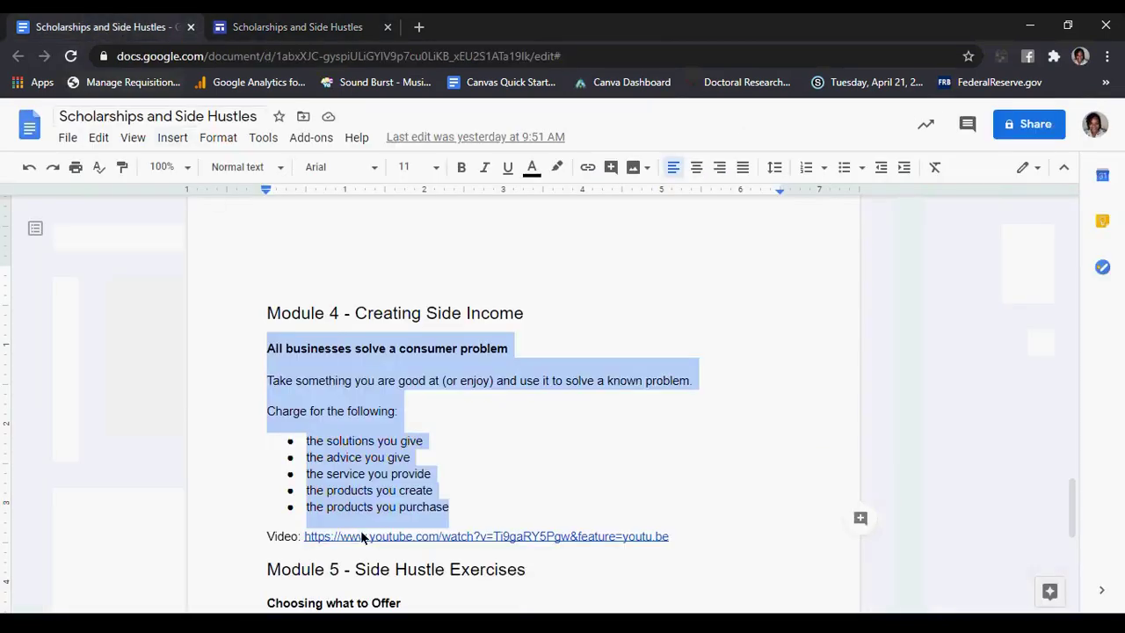
click(383, 536)
click(503, 559)
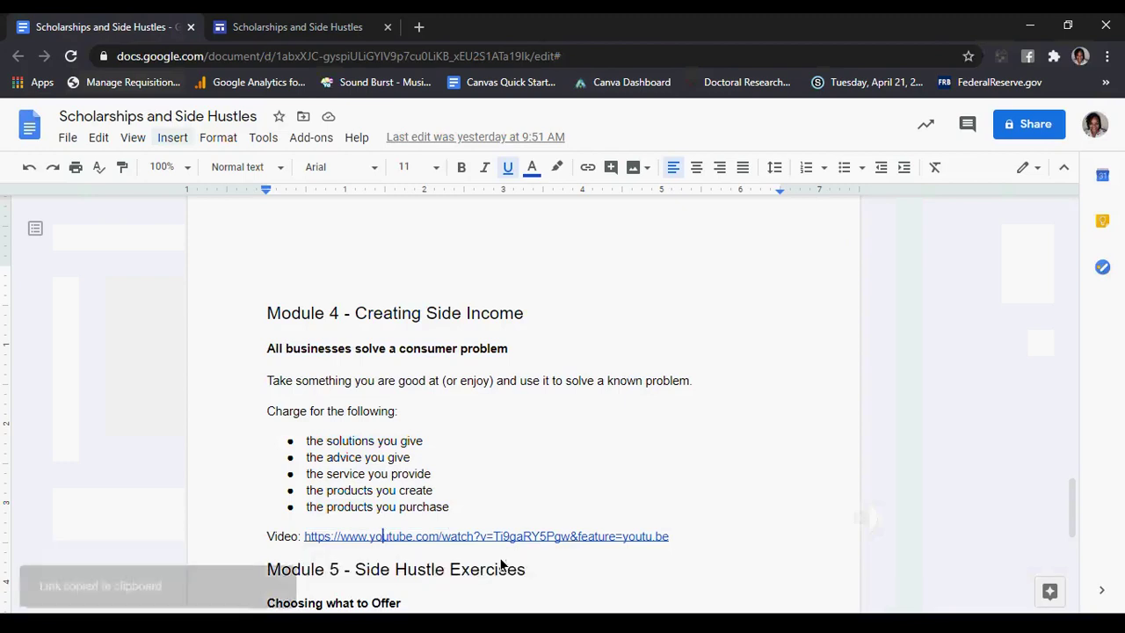
Switch to Google Sites and fill the Module 4 placeholder with the YouTube video "Why Bother?", found using the copied URL
click(291, 26)
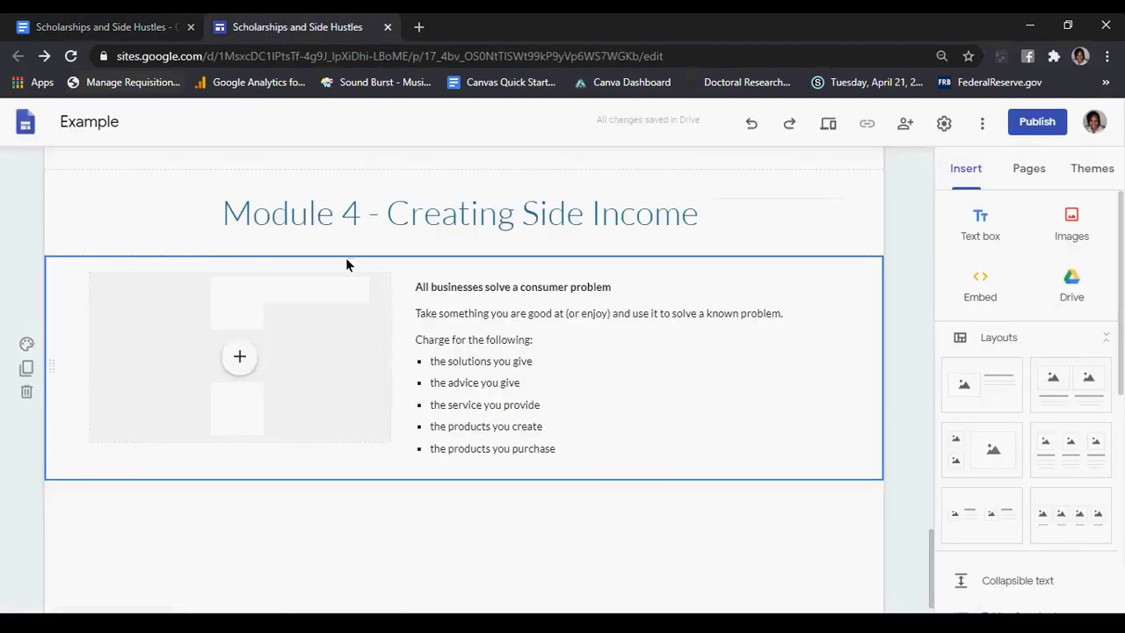
click(237, 360)
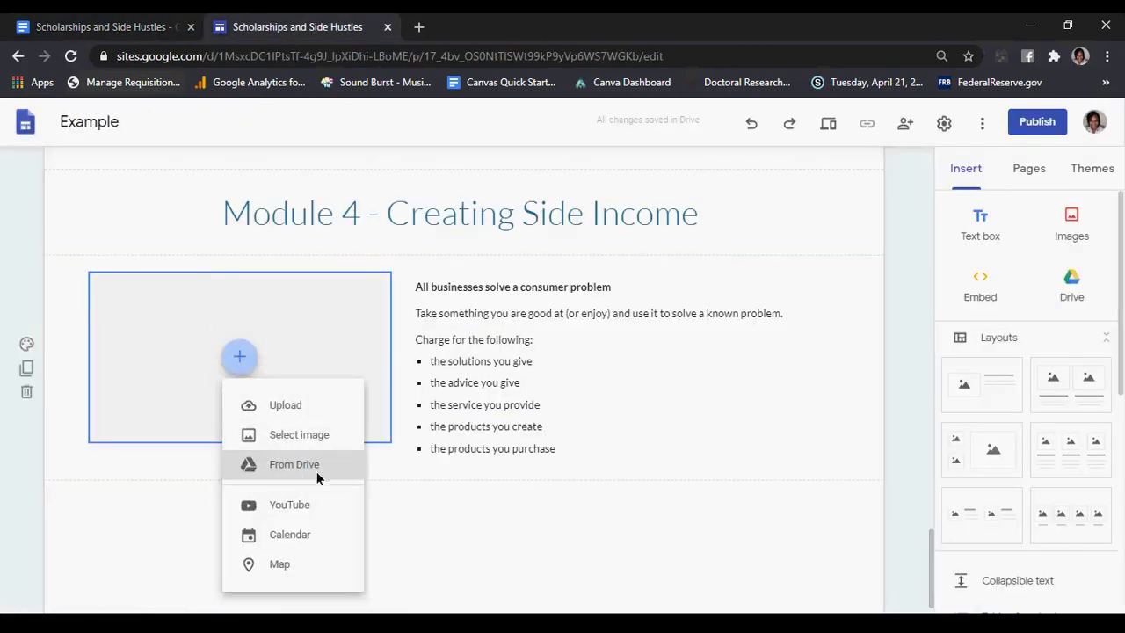
click(299, 505)
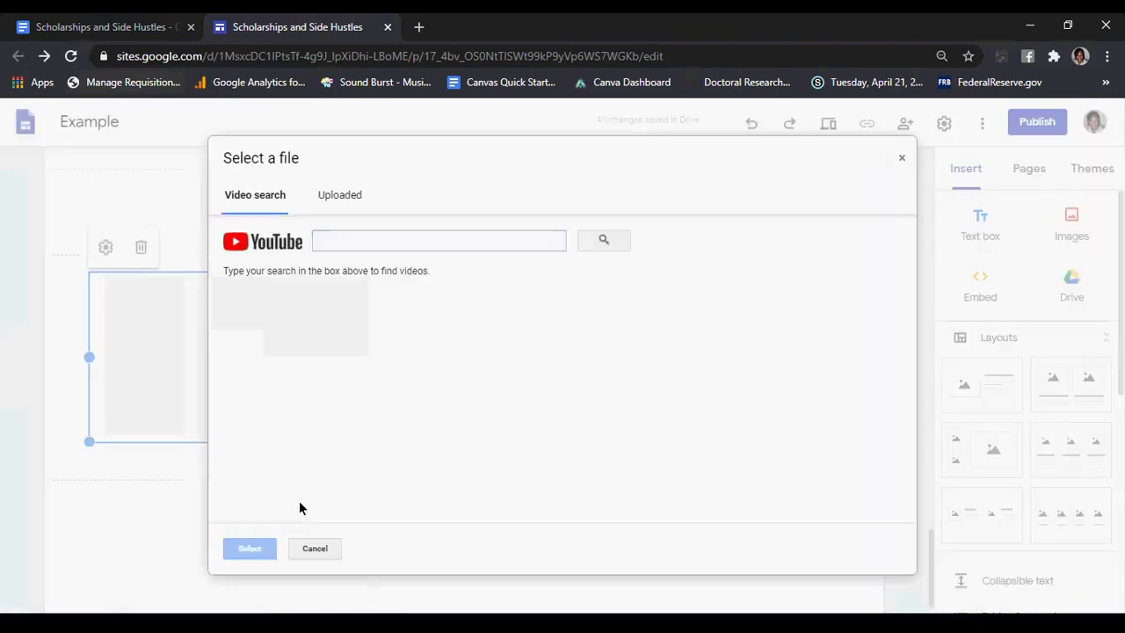
click(348, 245)
key(ctrl+v)
key(Return)
click(330, 339)
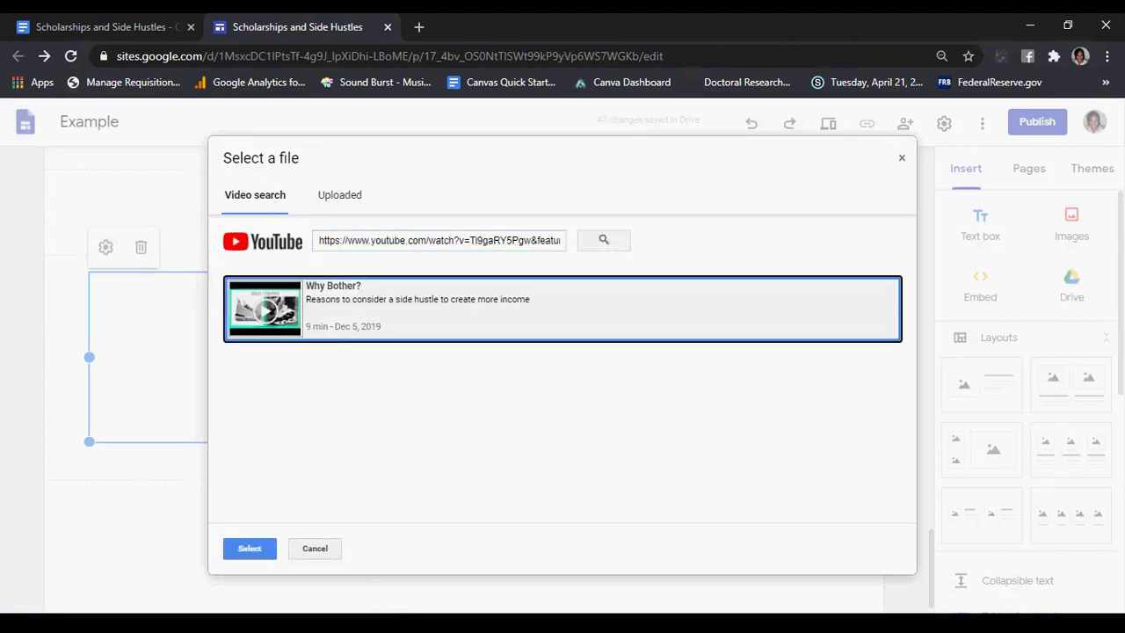
click(259, 554)
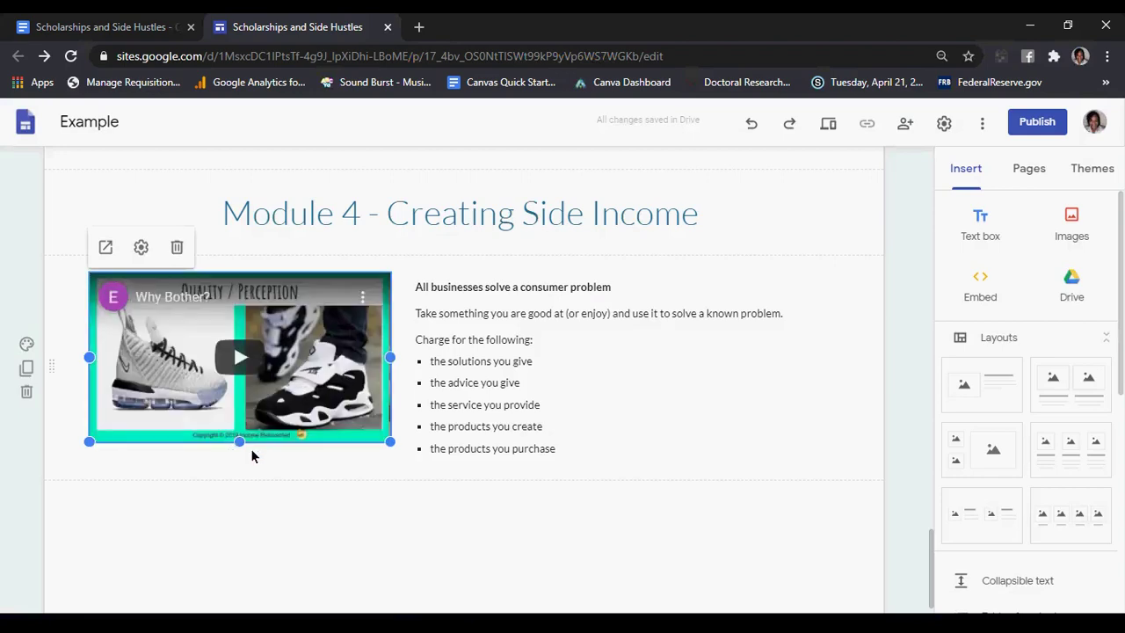
Switch to the Google Docs outline and copy the title "Module 5 - Side Hustle Exercises"
click(138, 32)
scroll(509, 426, down, 4)
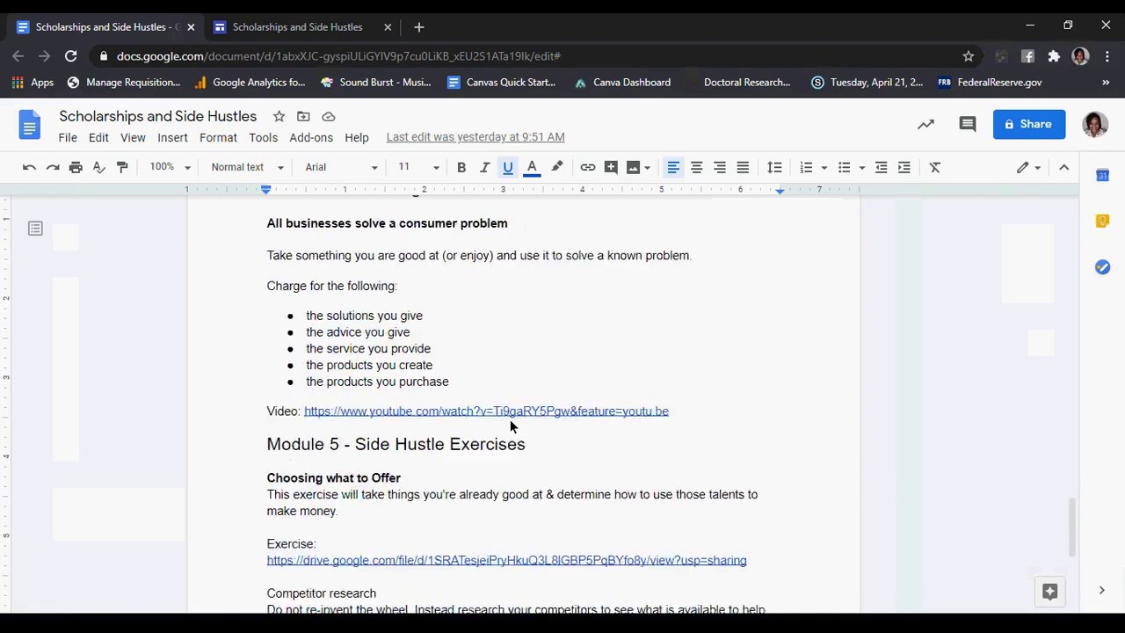
scroll(444, 328, down, 1)
scroll(443, 329, up, 2)
click(394, 275)
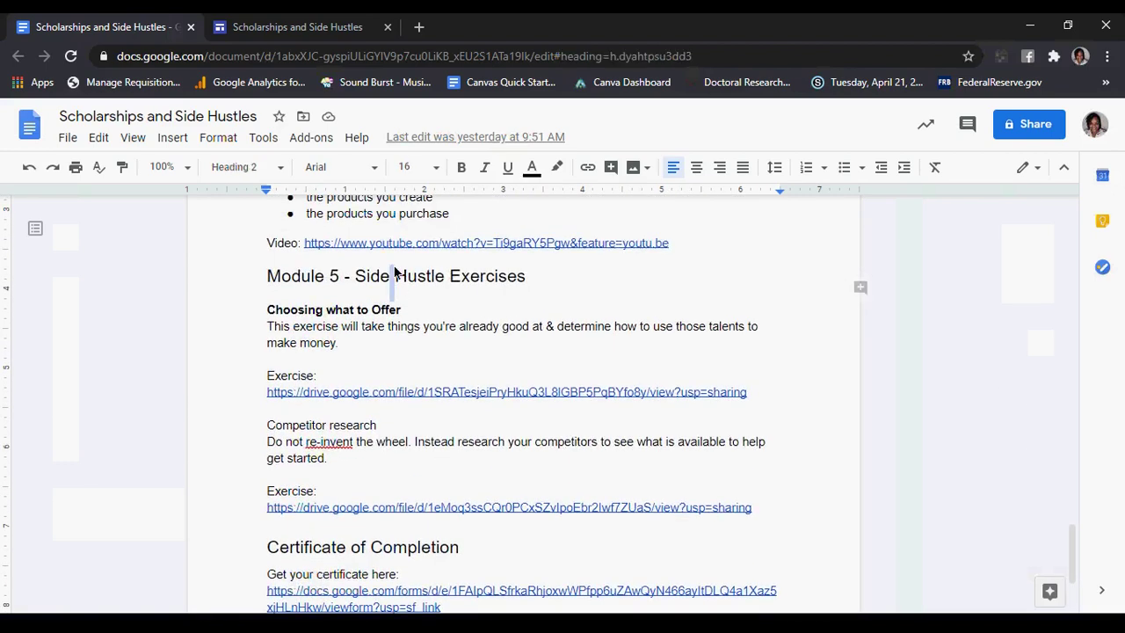
drag(268, 279, 553, 276)
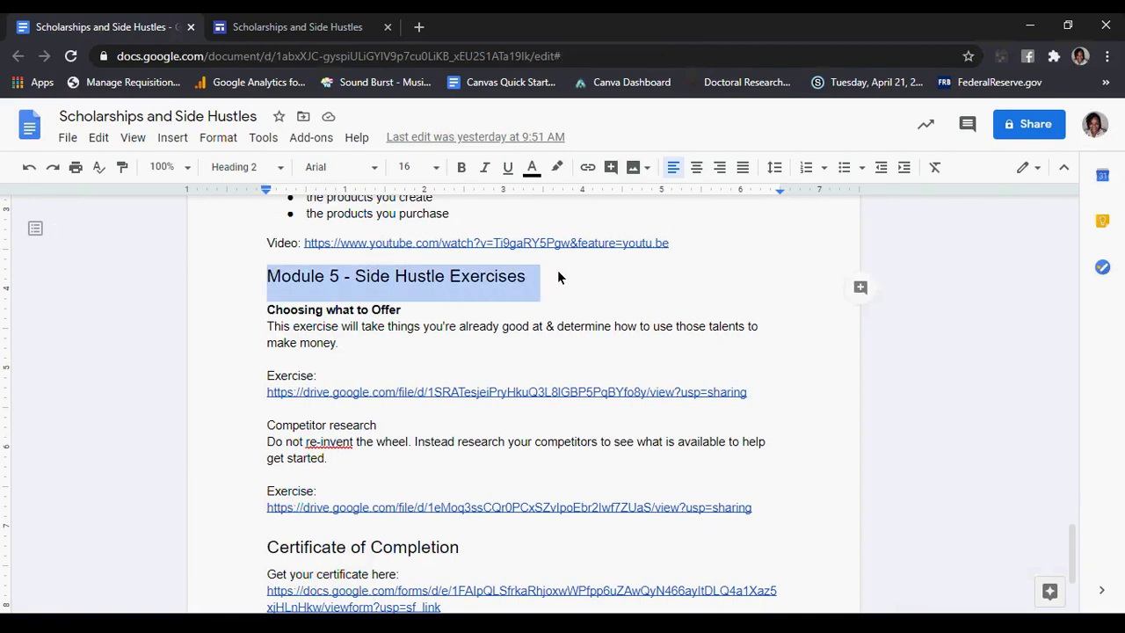
Switch to Google Sites, paste the Module 5 title into a new text box below the Module 4 section, and remove its trailing blank line
click(290, 27)
scroll(430, 466, down, 1)
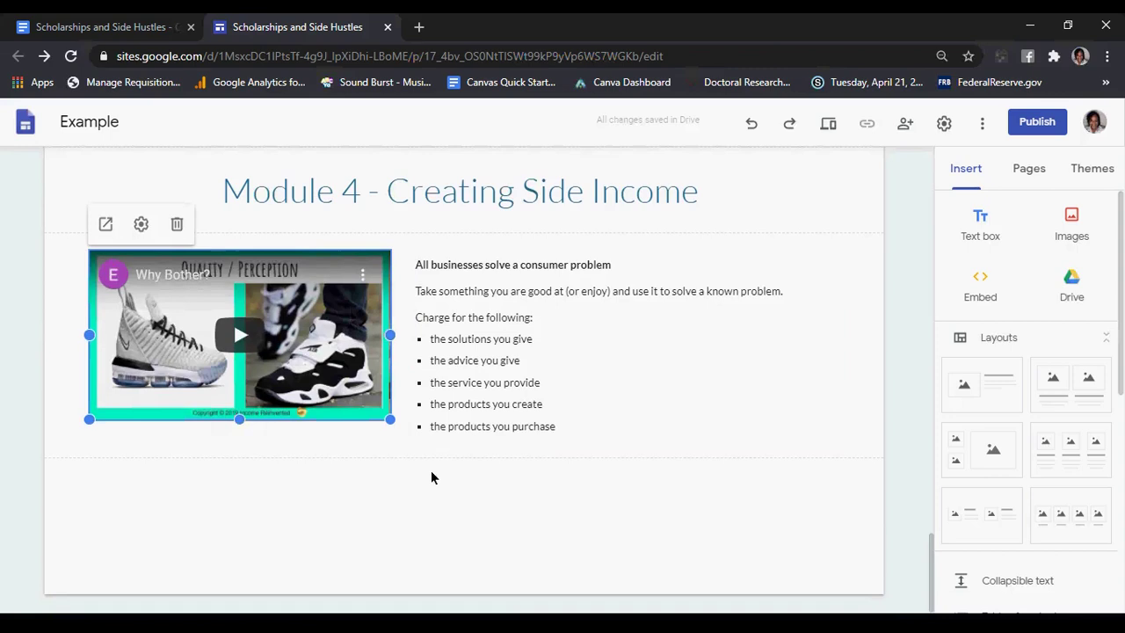
double_click(431, 470)
click(430, 470)
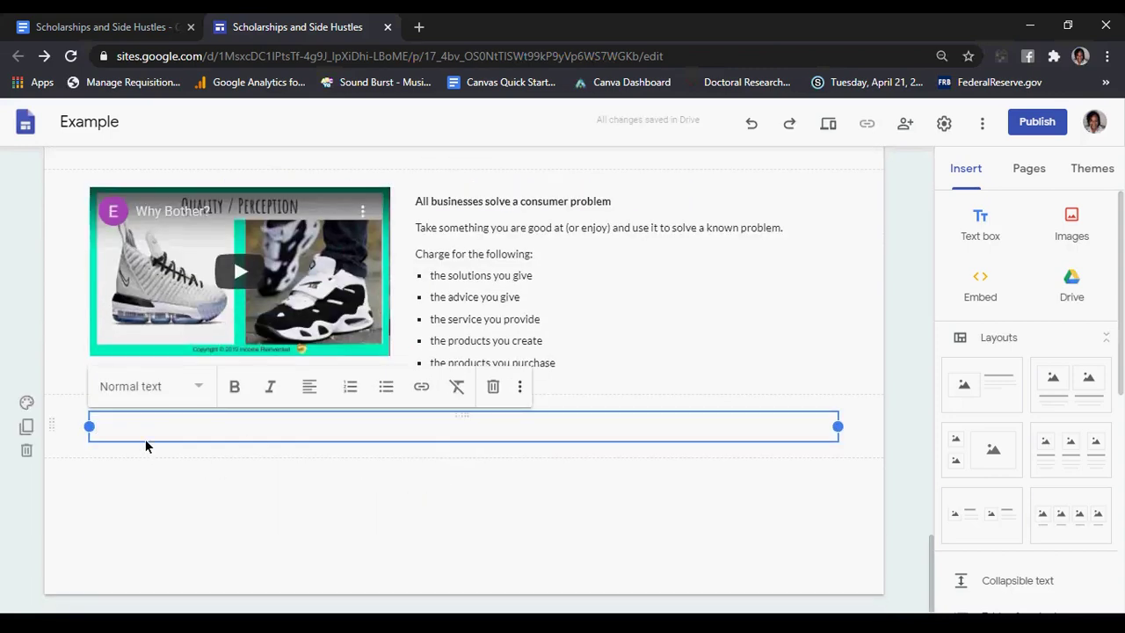
key(ctrl+v)
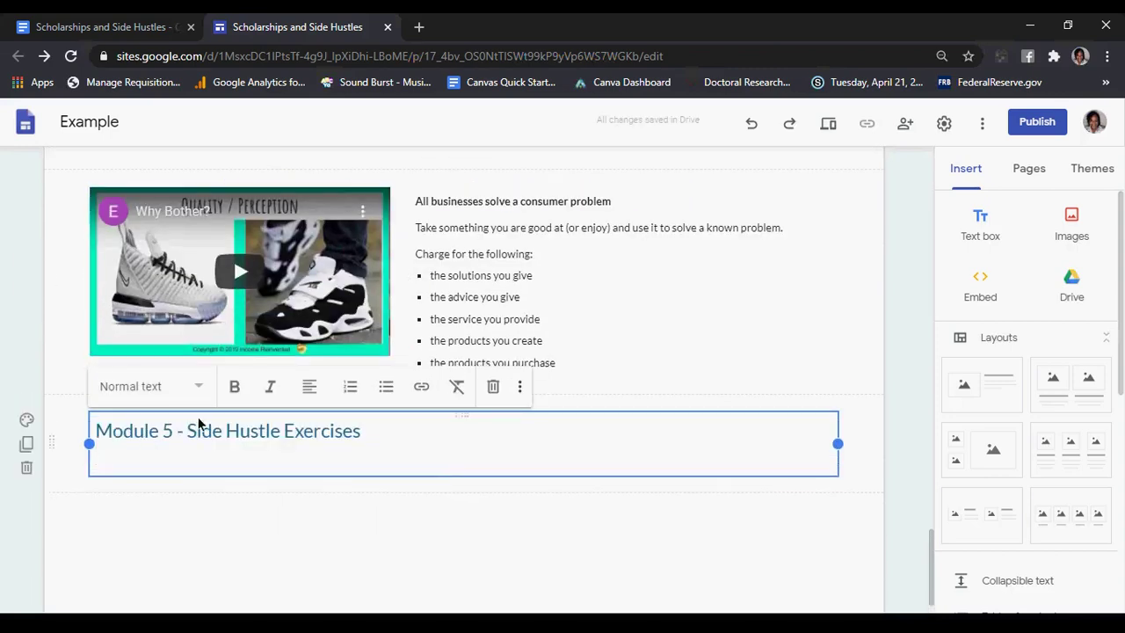
key(BackSpace)
Apply the Title style to "Module 5 - Side Hustle Exercises" and center it
click(204, 387)
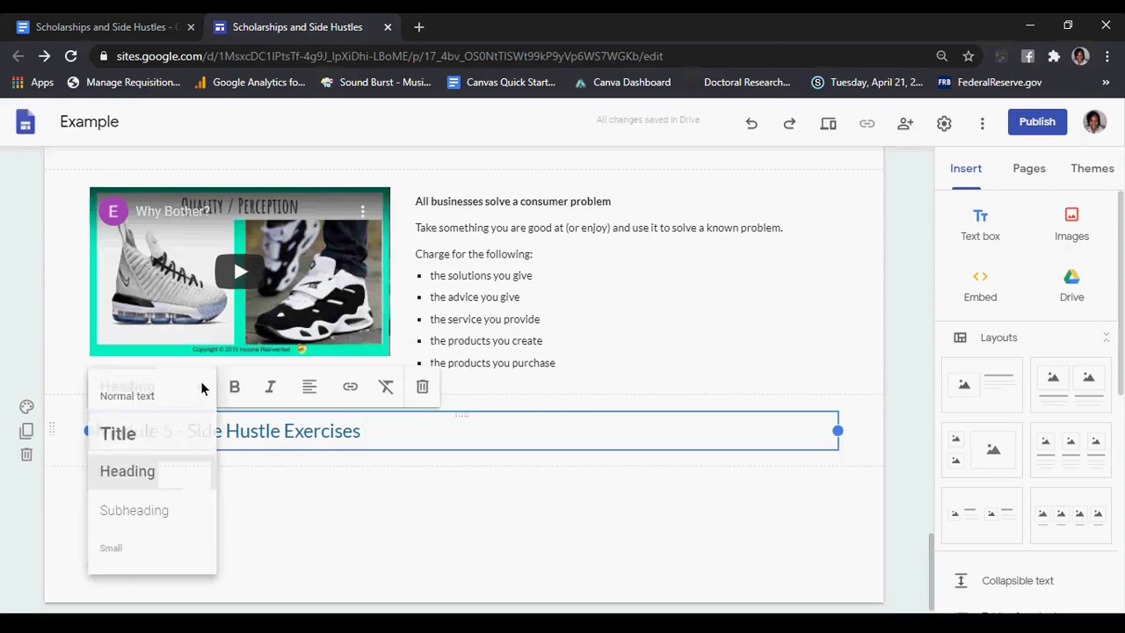
click(227, 425)
click(310, 387)
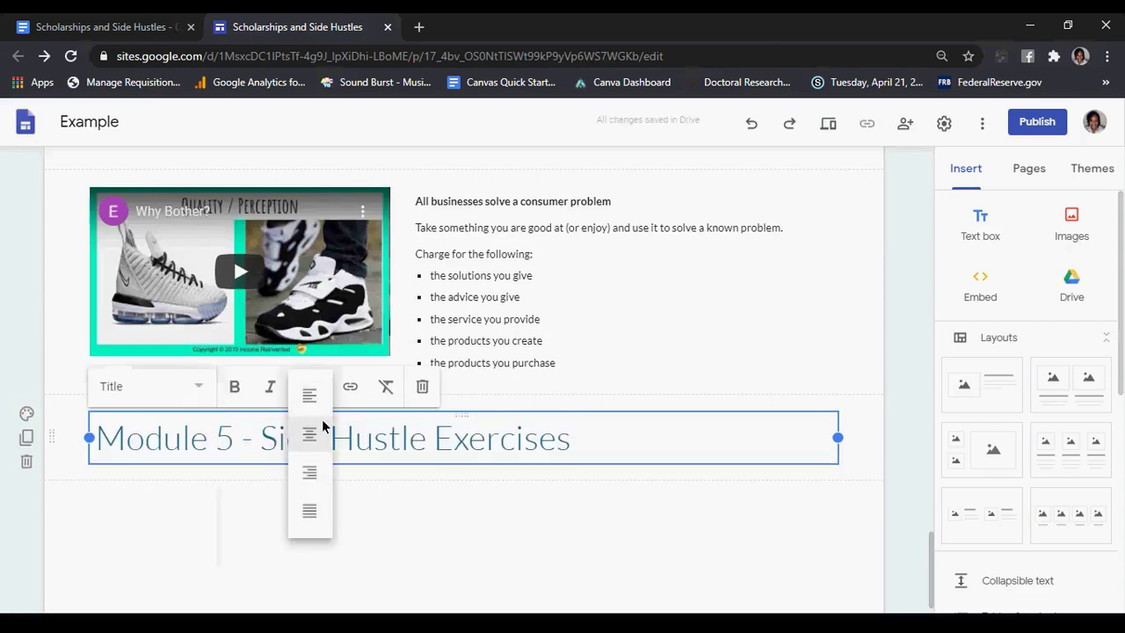
click(316, 433)
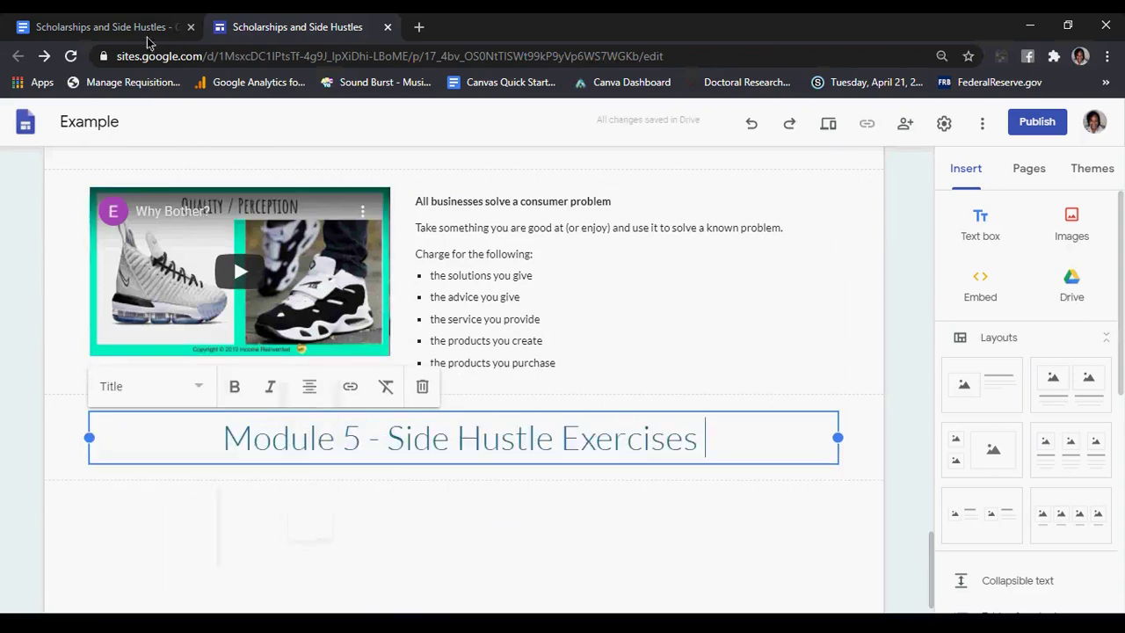
Review the Module 5 content in the Google Docs outline, then in Google Sites insert a layout with two captioned image placeholders below the title
click(110, 27)
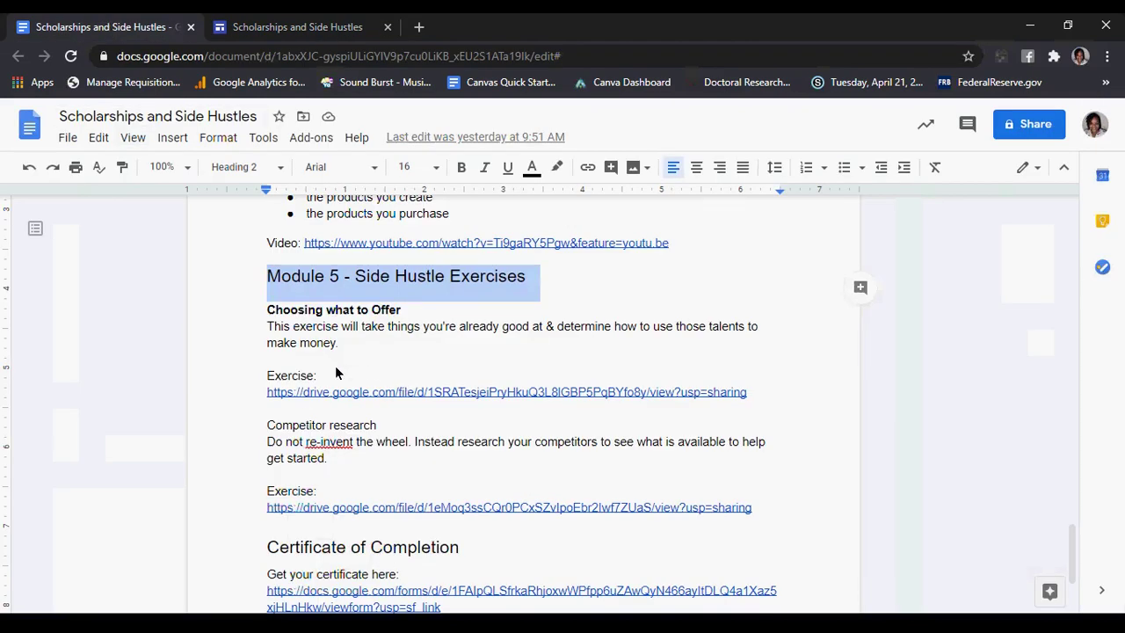
scroll(401, 391, down, 4)
scroll(411, 452, up, 5)
click(261, 27)
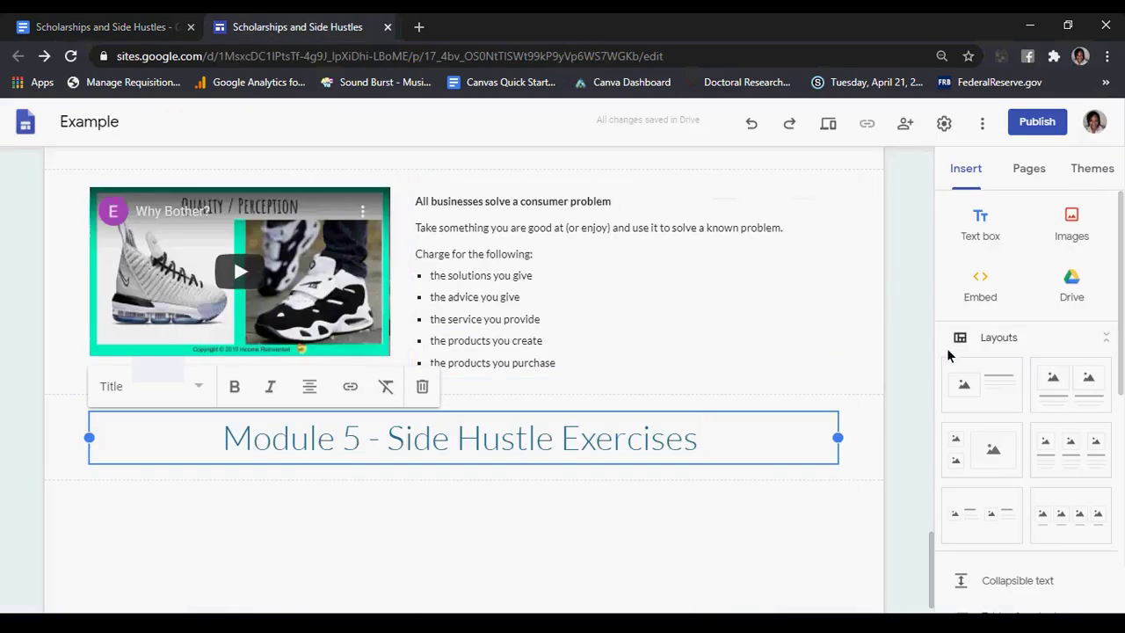
click(1071, 387)
Switch to the Google Docs outline and copy the Module 5 heading "Choosing what to Offer"
click(130, 27)
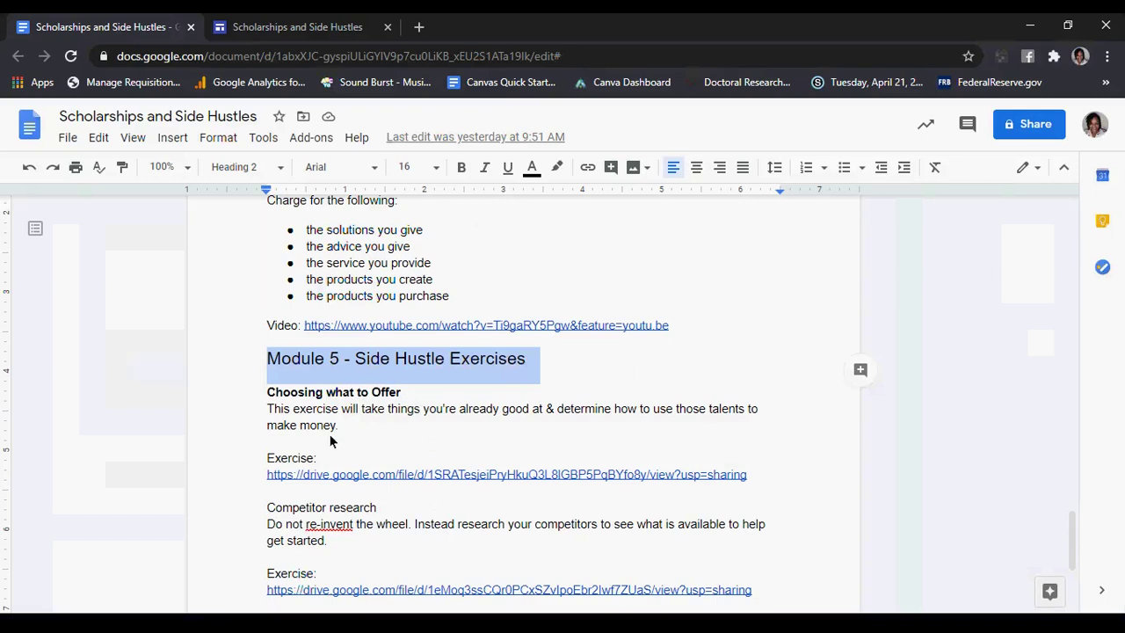
double_click(348, 395)
mouse_move(401, 396)
mouse_down()
mouse_move(294, 394)
mouse_move(243, 410)
mouse_move(416, 396)
mouse_up()
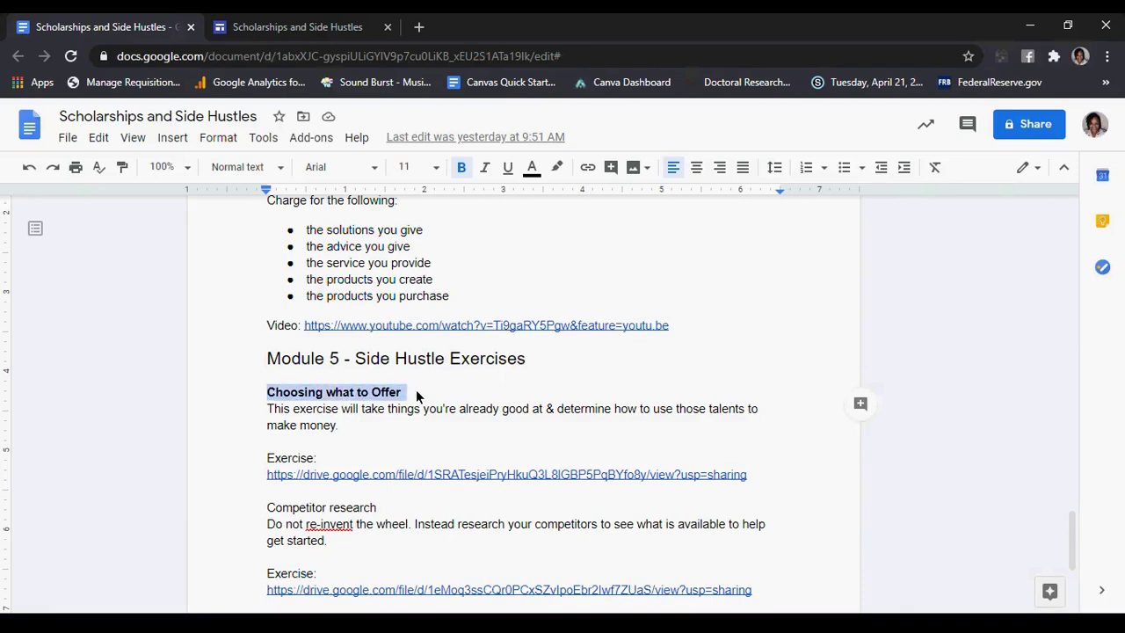
Switch to Google Sites, paste "Choosing what to Offer" as the first column's heading without a trailing blank line, and apply the Subheading style
click(246, 28)
click(281, 458)
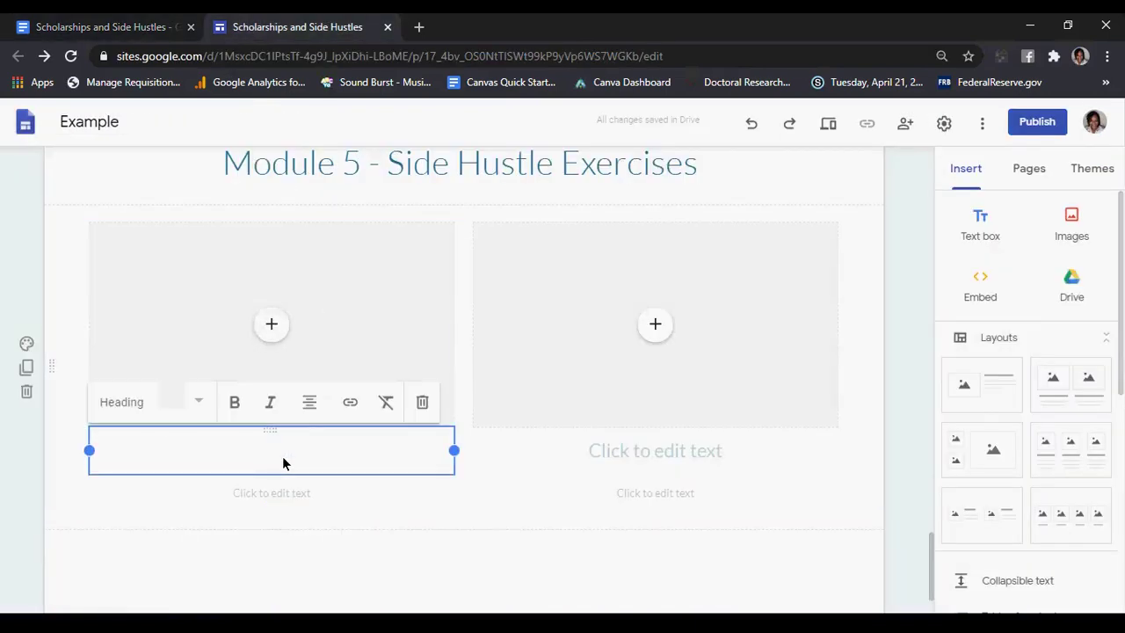
text(Choosing what to Offer)
key(BackSpace)
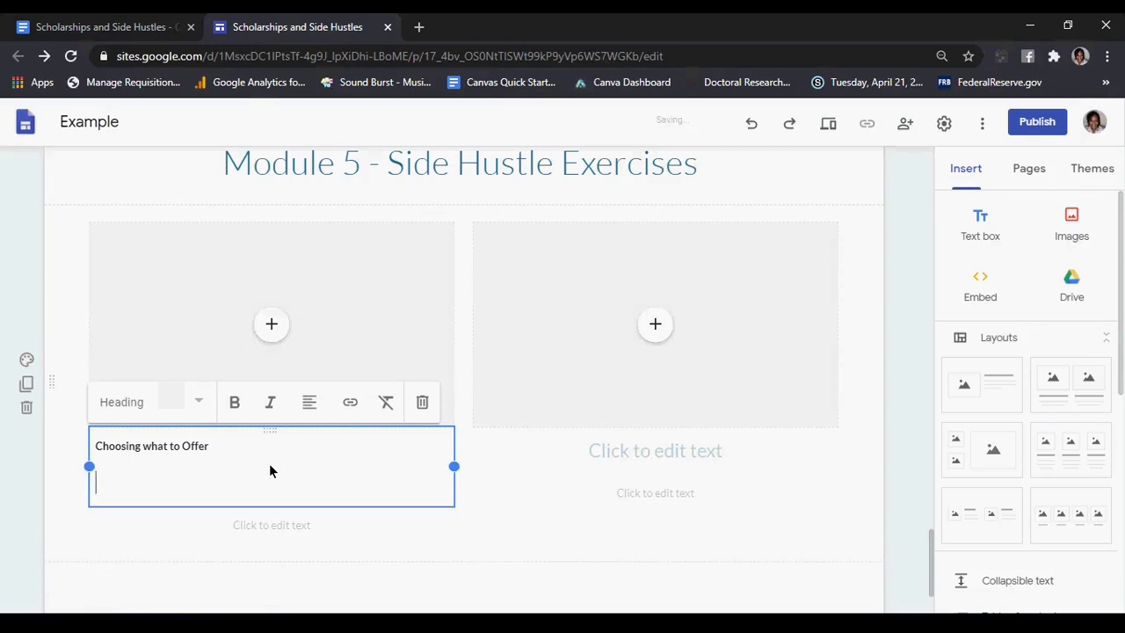
key(BackSpace)
click(198, 402)
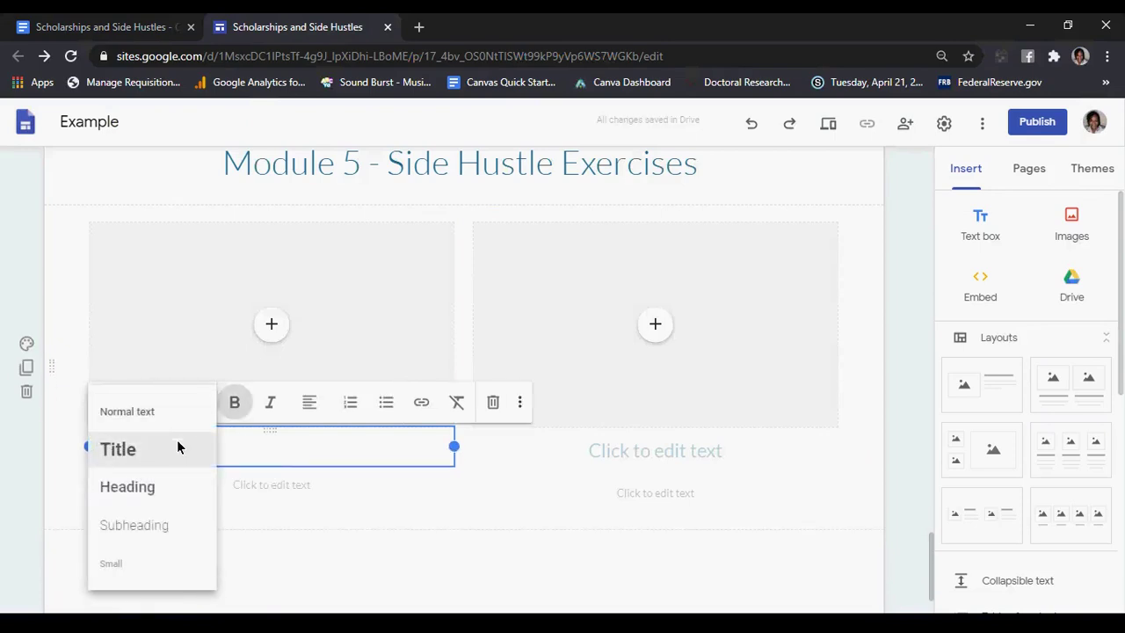
click(167, 525)
Switch to the Google Docs outline and copy the "Choosing what to Offer" description, from "This exercise" through "make money."
click(128, 33)
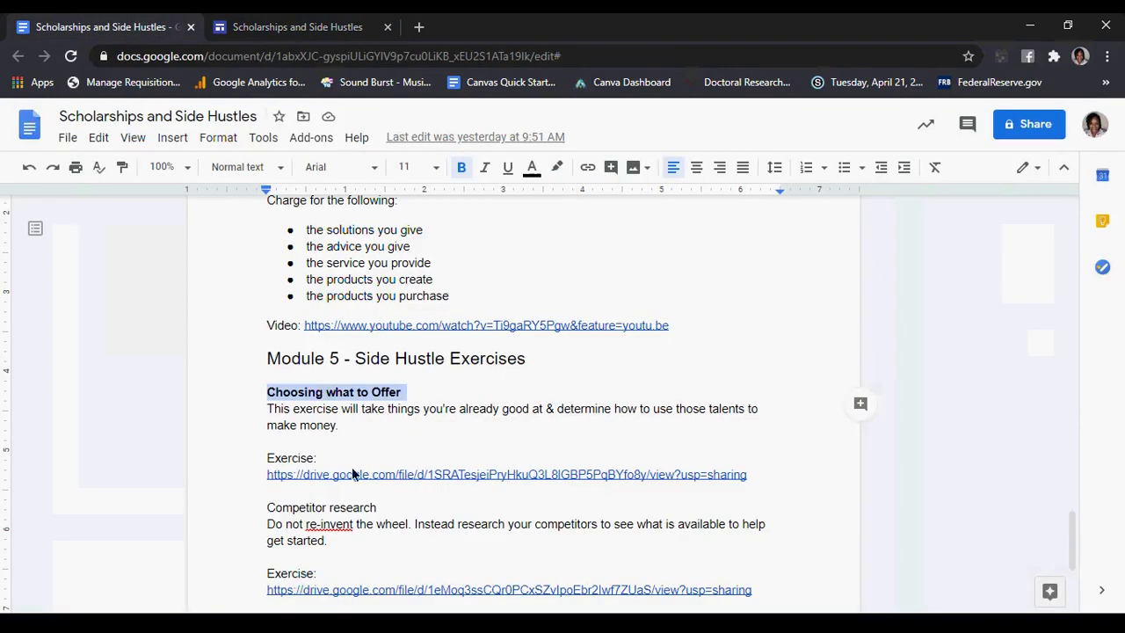
drag(341, 425, 282, 414)
key(ctrl+c)
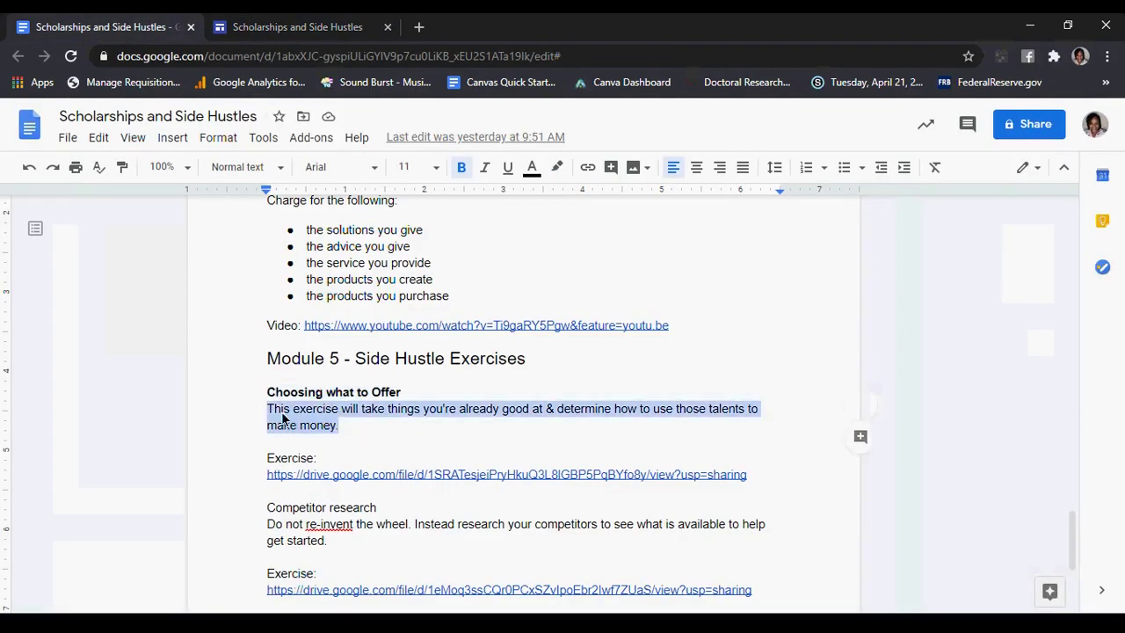
Switch to Google Sites, paste the description into the text field below "Choosing what to Offer", and left-align it
click(280, 28)
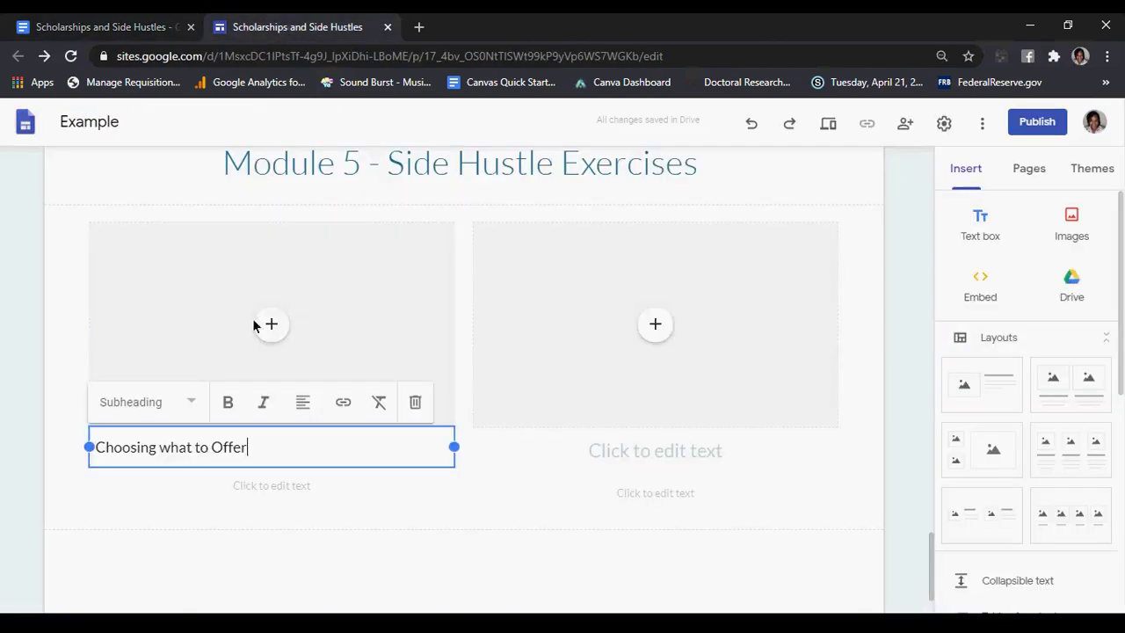
click(205, 500)
key(ctrl+v)
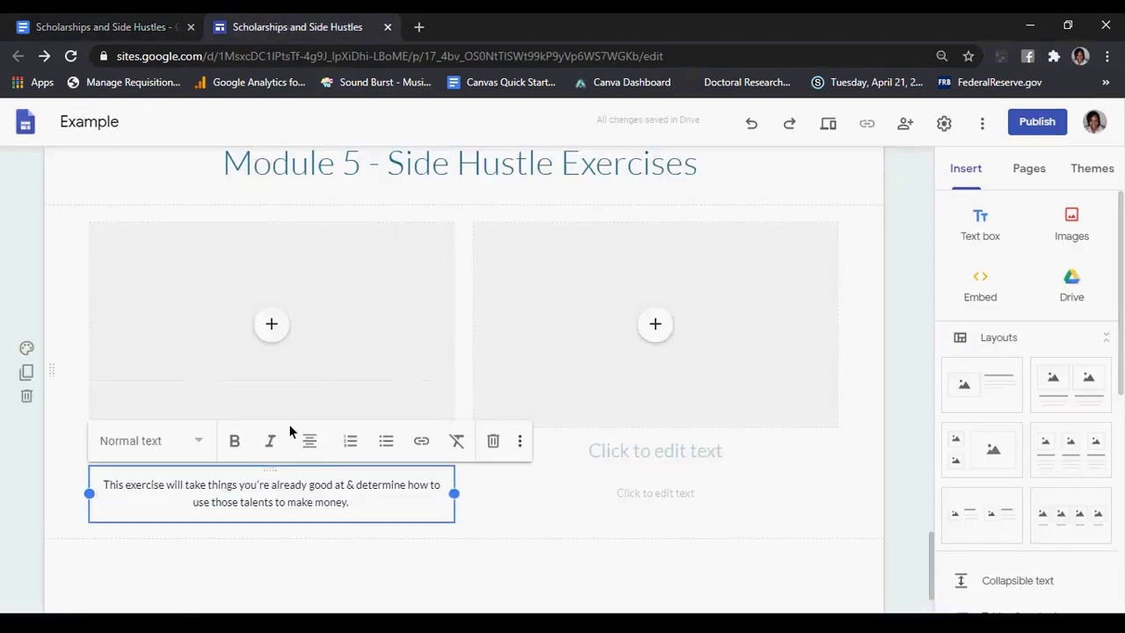
click(312, 441)
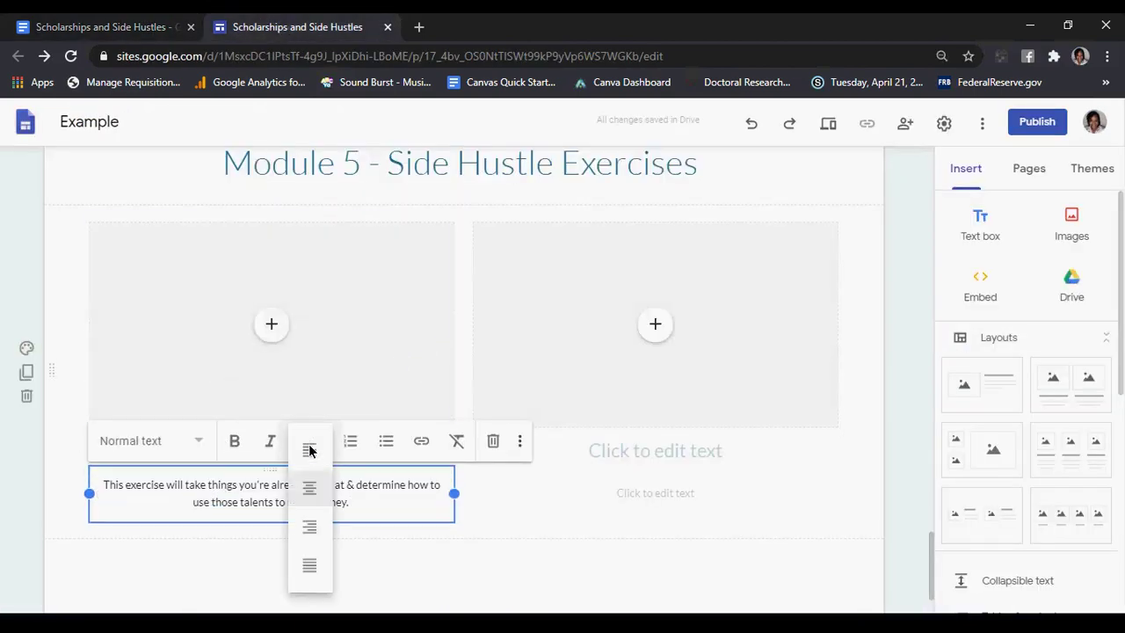
click(311, 455)
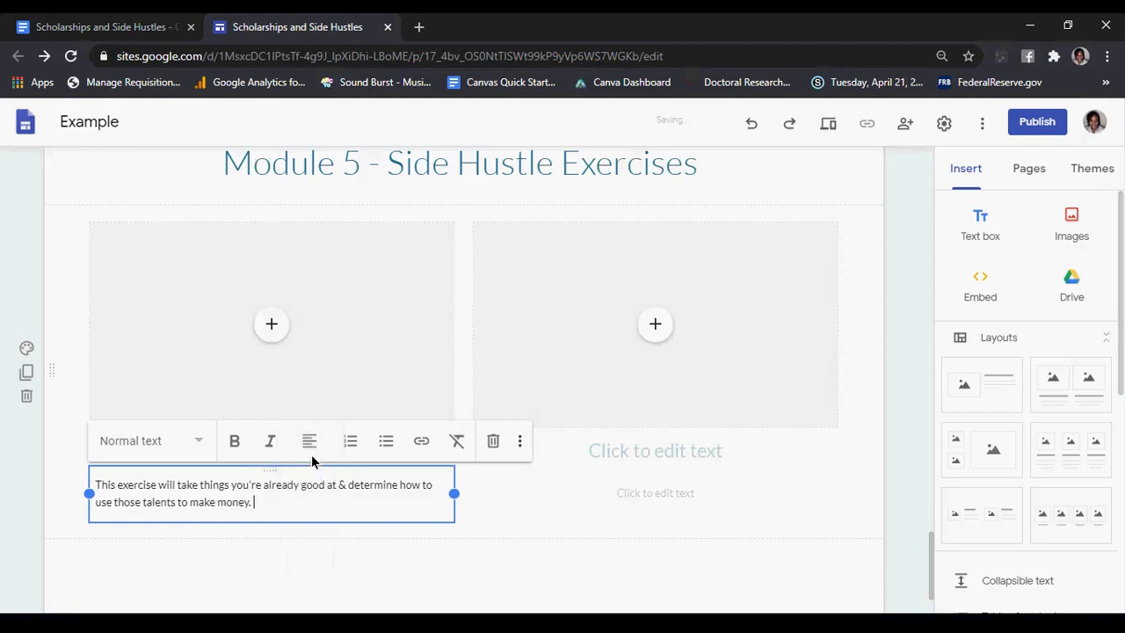
Switch to the Google Docs outline and copy the URL of the "Choosing what to Offer" exercise link
click(128, 34)
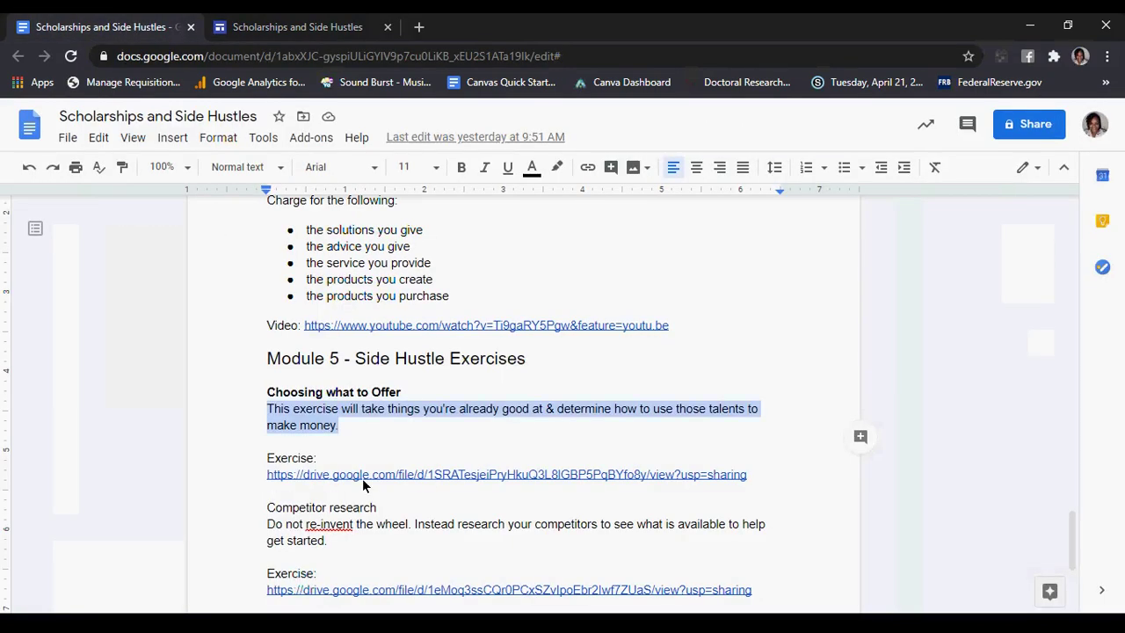
click(364, 480)
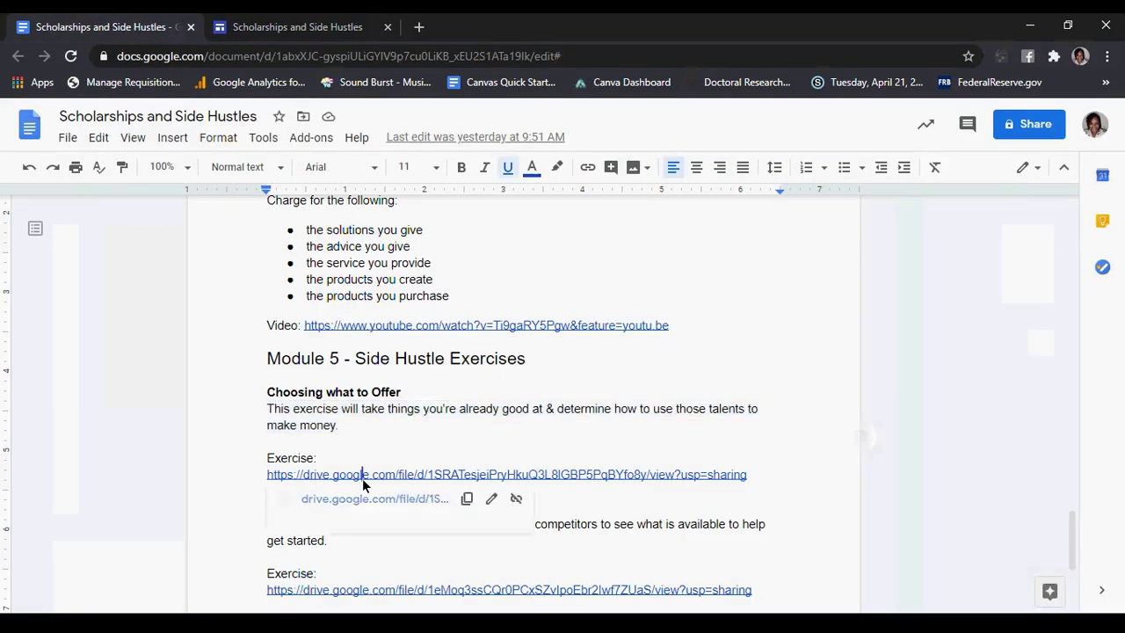
click(465, 500)
Switch to Google Sites and add the line "Access Here" below the first exercise description
click(308, 27)
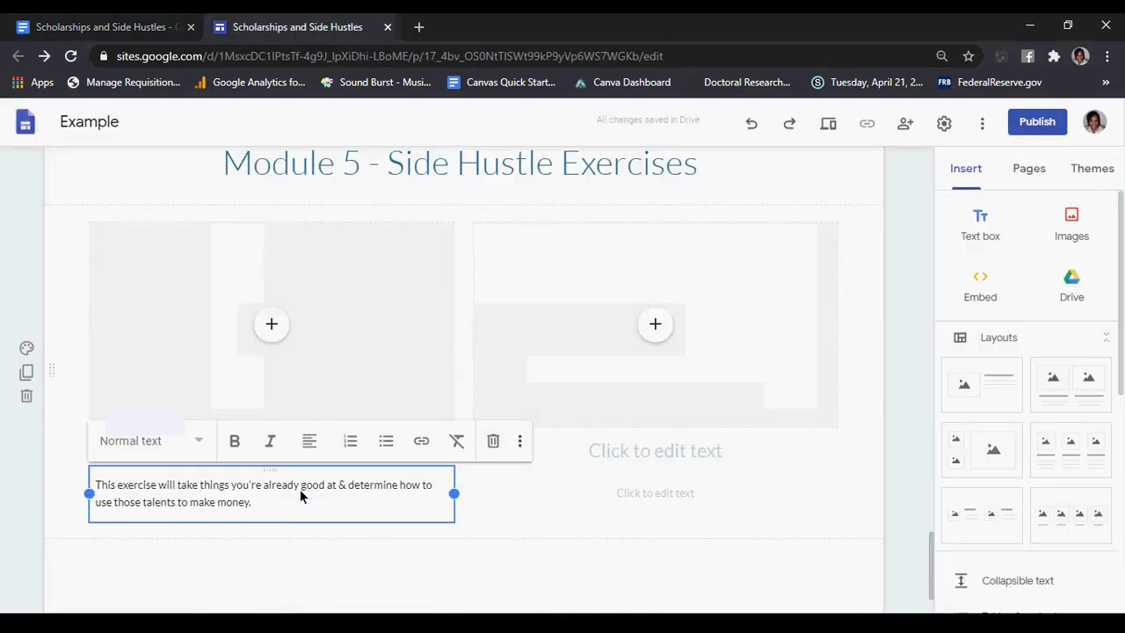
key(Return)
text(Ex)
key(BackSpace)
text(Access Here)
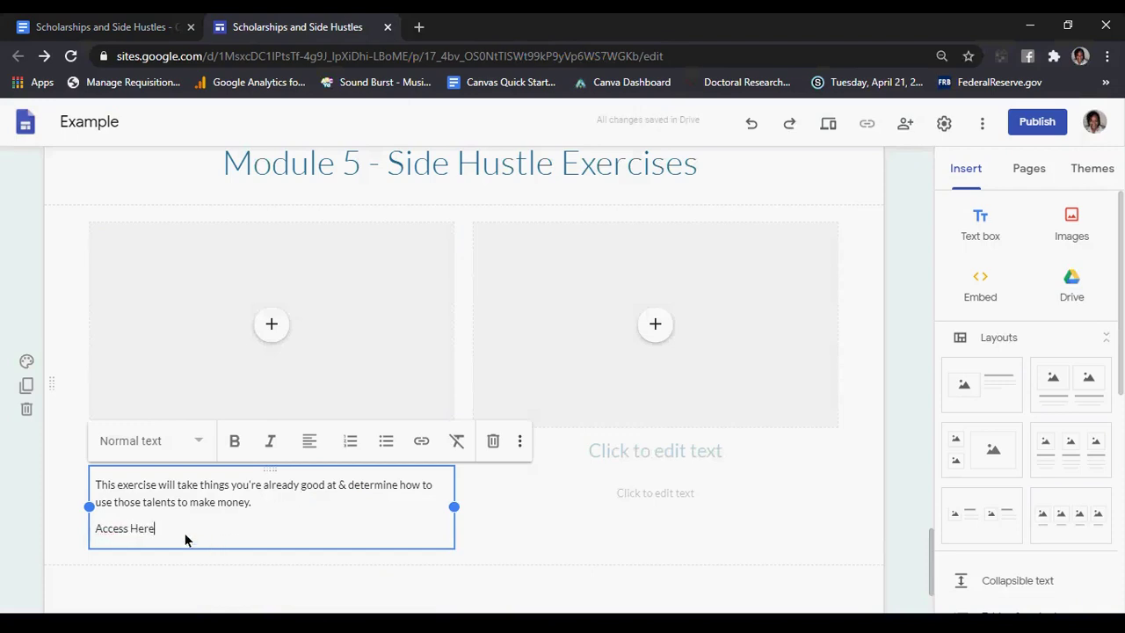
drag(185, 535, 63, 535)
click(421, 440)
key(ctrl+v)
click(249, 568)
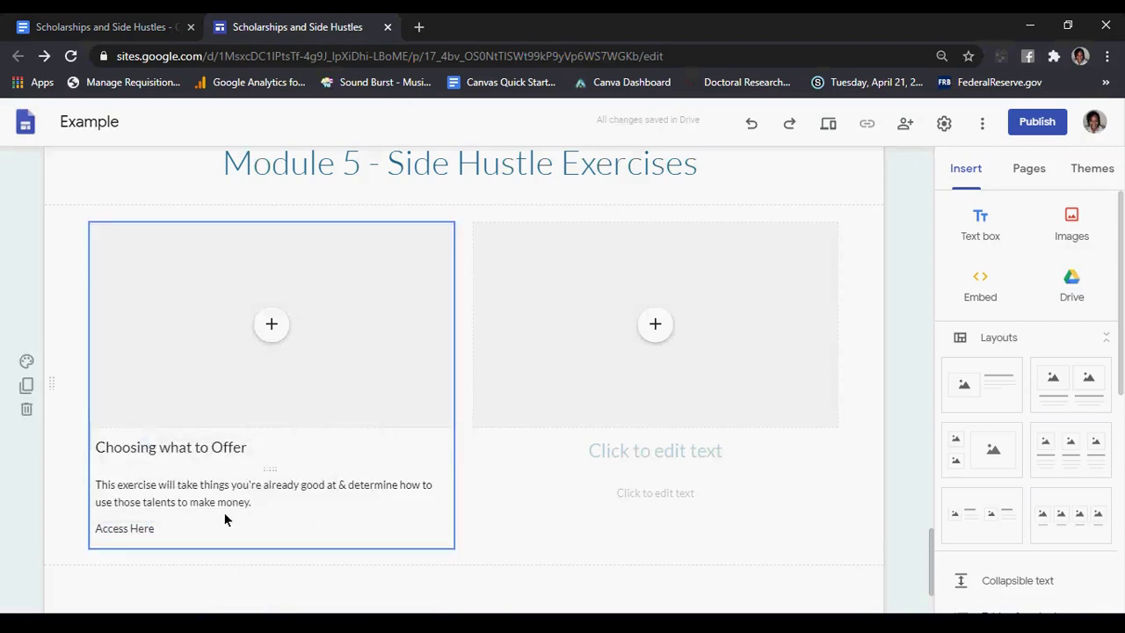
Link the "Access Here" text to the copied Google Drive exercise URL
triple_click(109, 533)
click(428, 443)
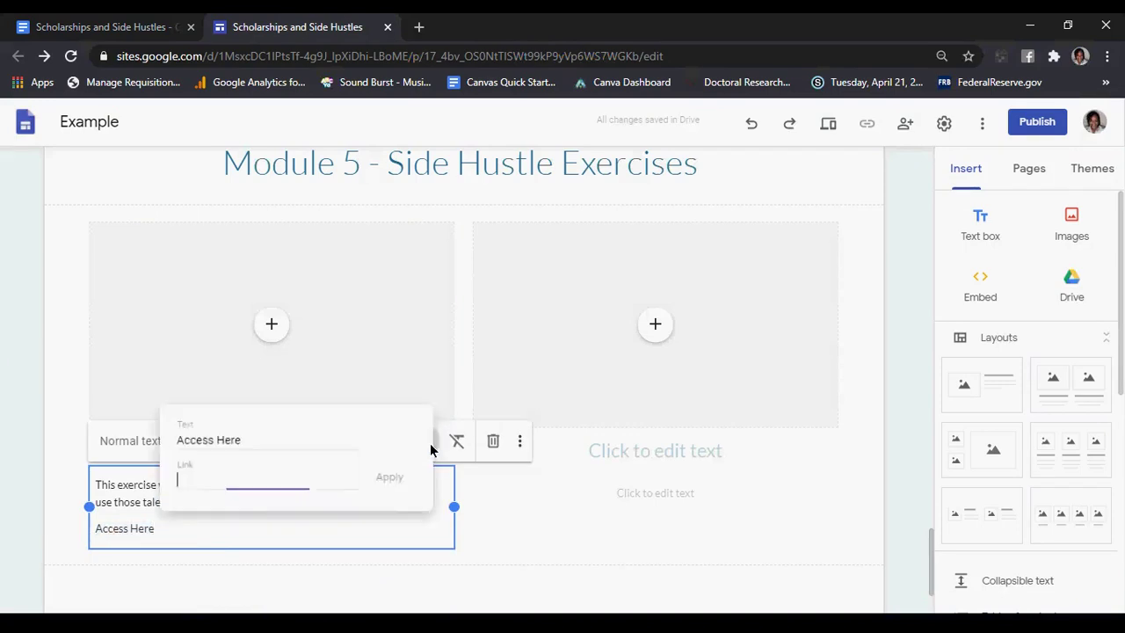
key(ctrl+v)
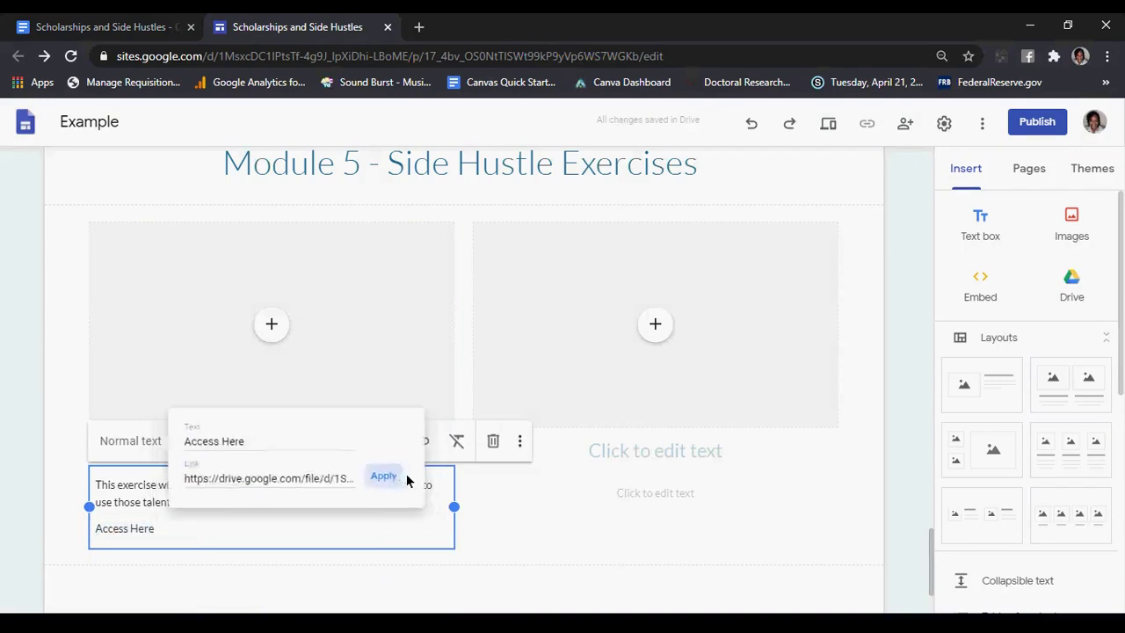
click(406, 475)
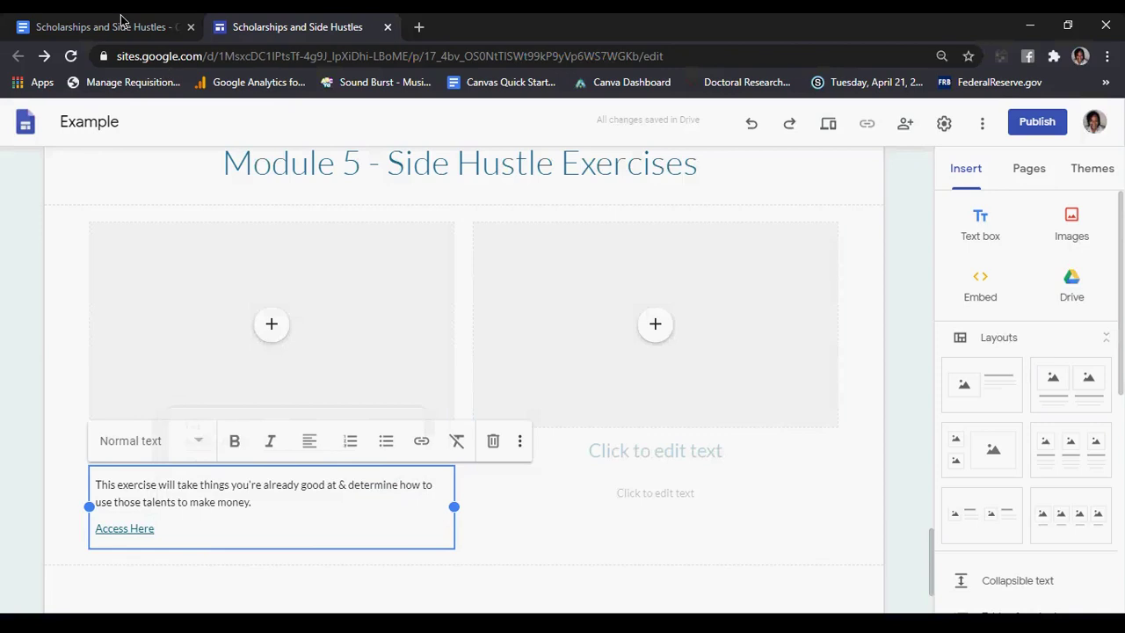
Copy the "Competitor research" title from the Google Docs outline and paste it into the second heading field in Google Sites
click(127, 27)
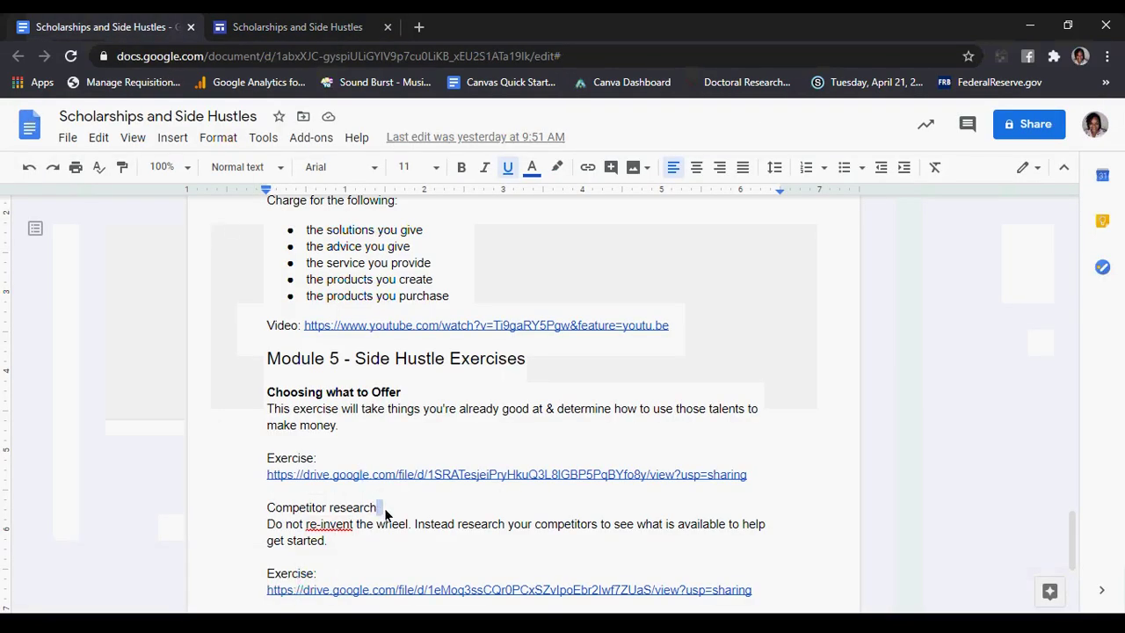
drag(384, 513, 244, 507)
click(294, 27)
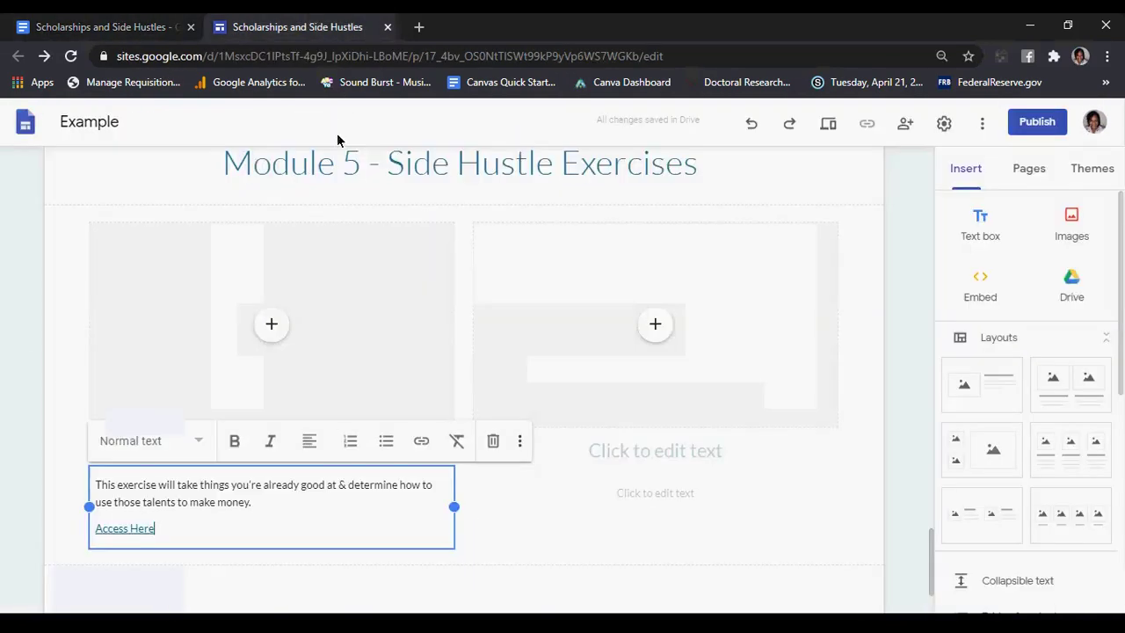
click(646, 450)
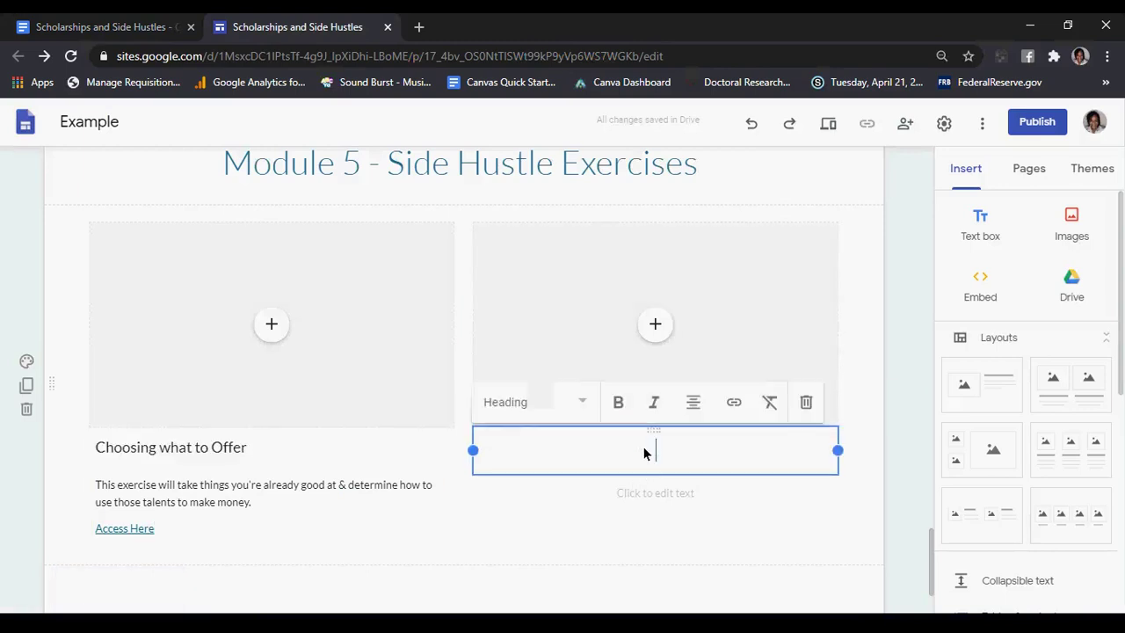
key(ctrl+v)
Change the text style of the "Choosing what to Offer" title to Heading
scroll(439, 308, up, 3)
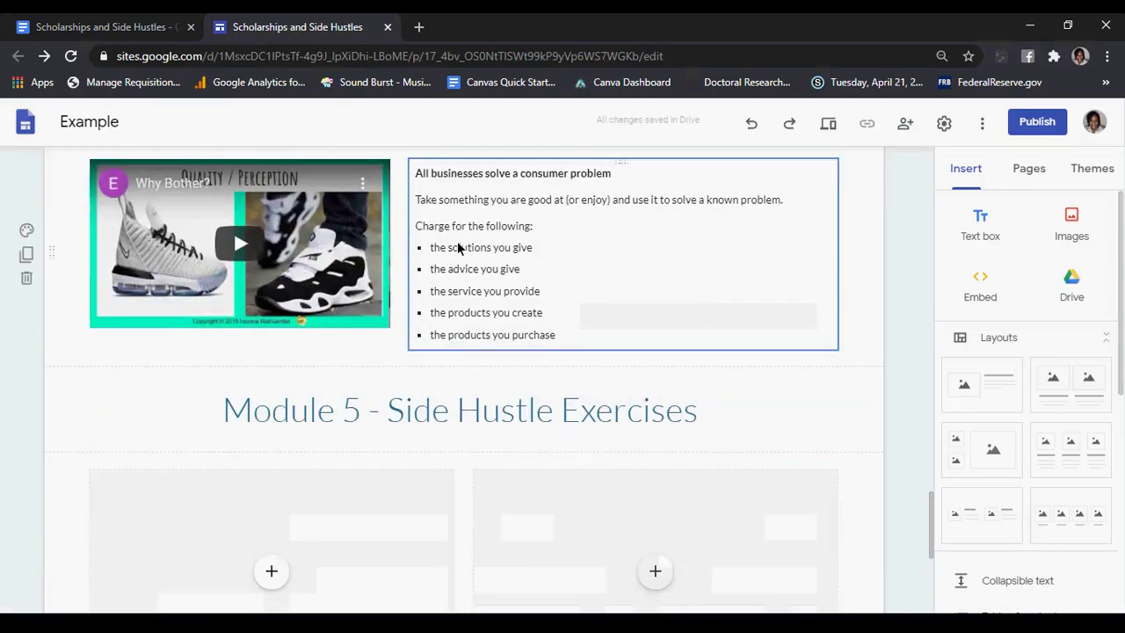
scroll(351, 334, down, 3)
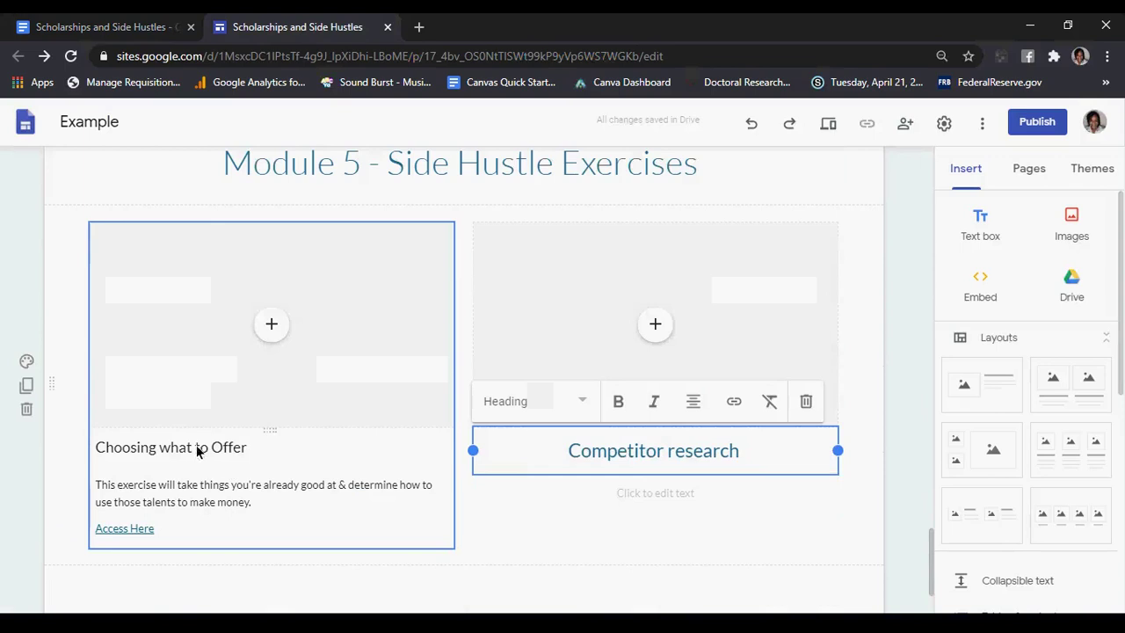
click(223, 448)
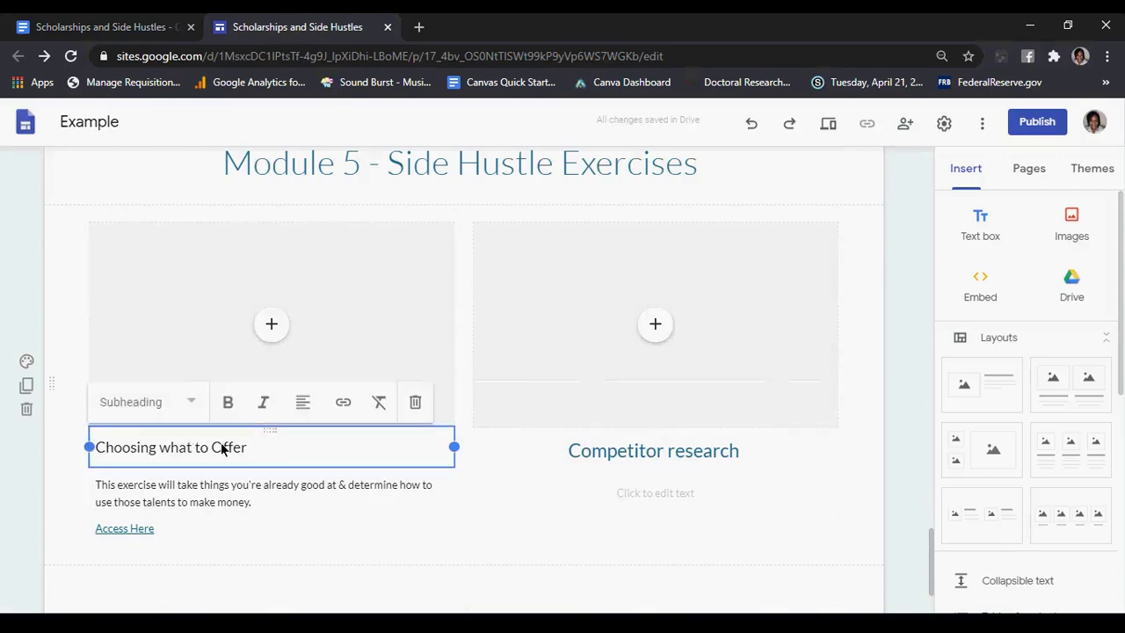
click(196, 401)
click(158, 486)
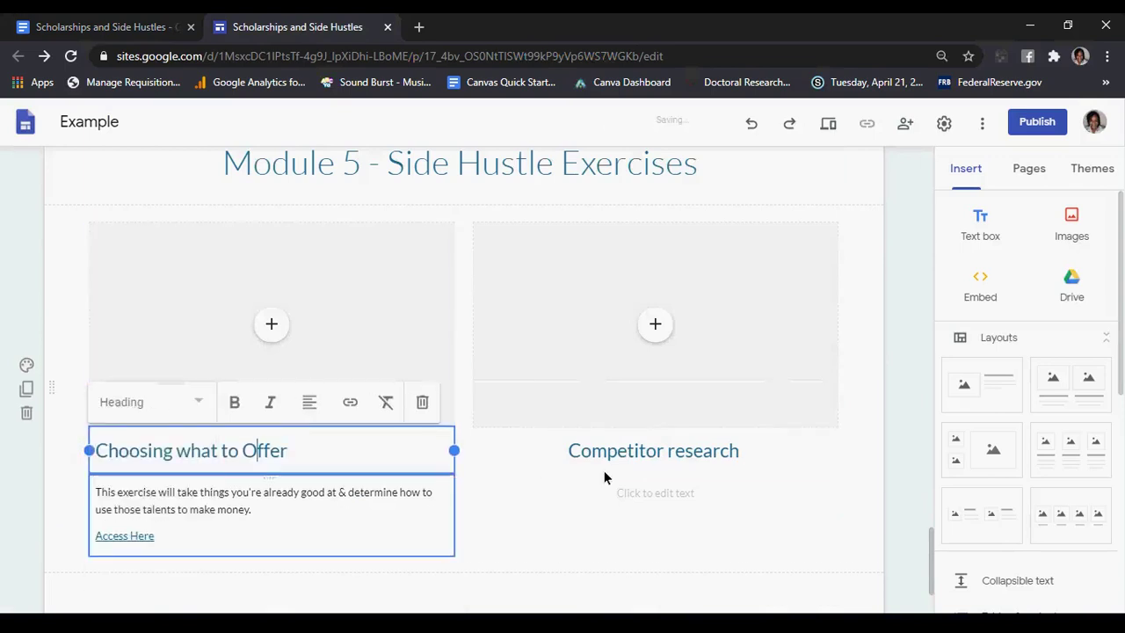
Left-align the "Competitor research" heading
click(660, 457)
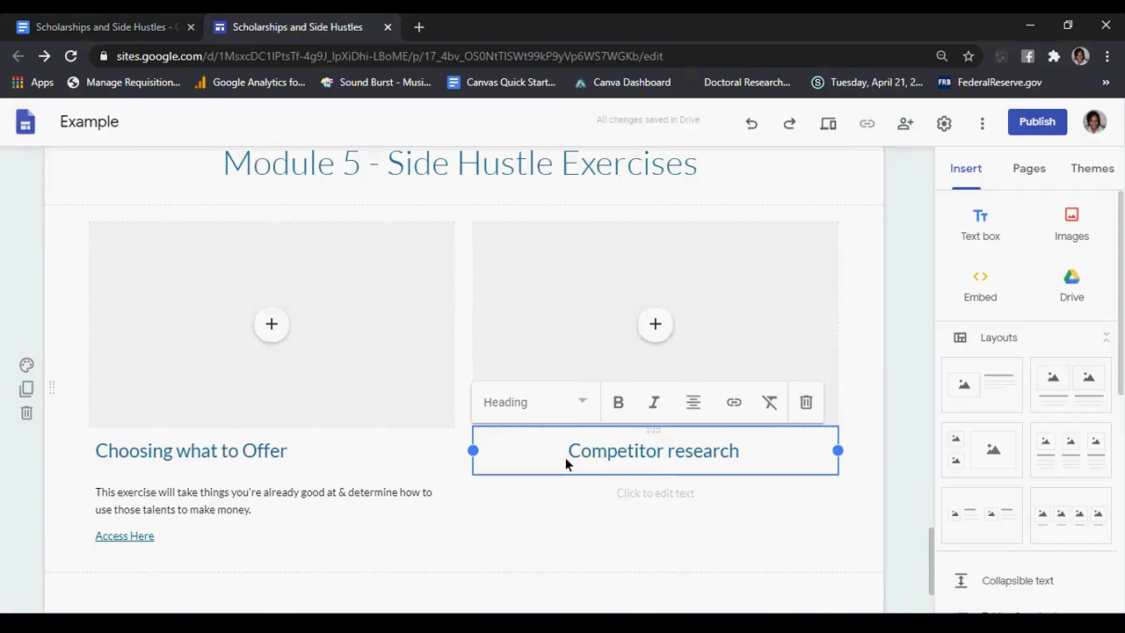
click(692, 404)
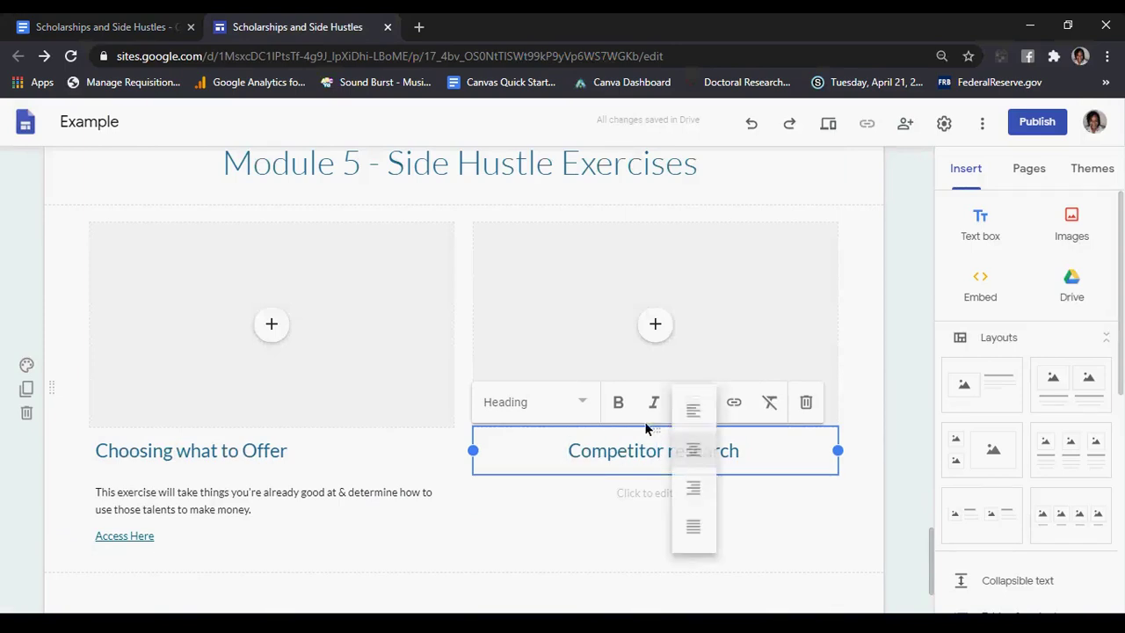
click(701, 418)
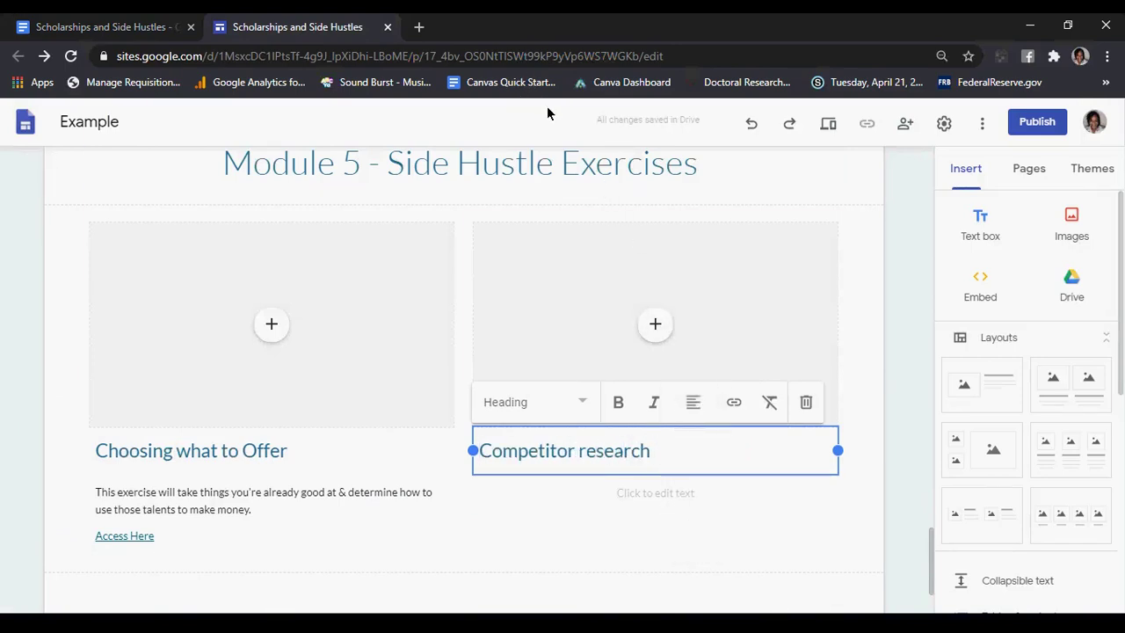
Switch to the Google Docs outline and copy the description below "Competitor research"
click(81, 27)
drag(326, 539, 270, 527)
key(ctrl+c)
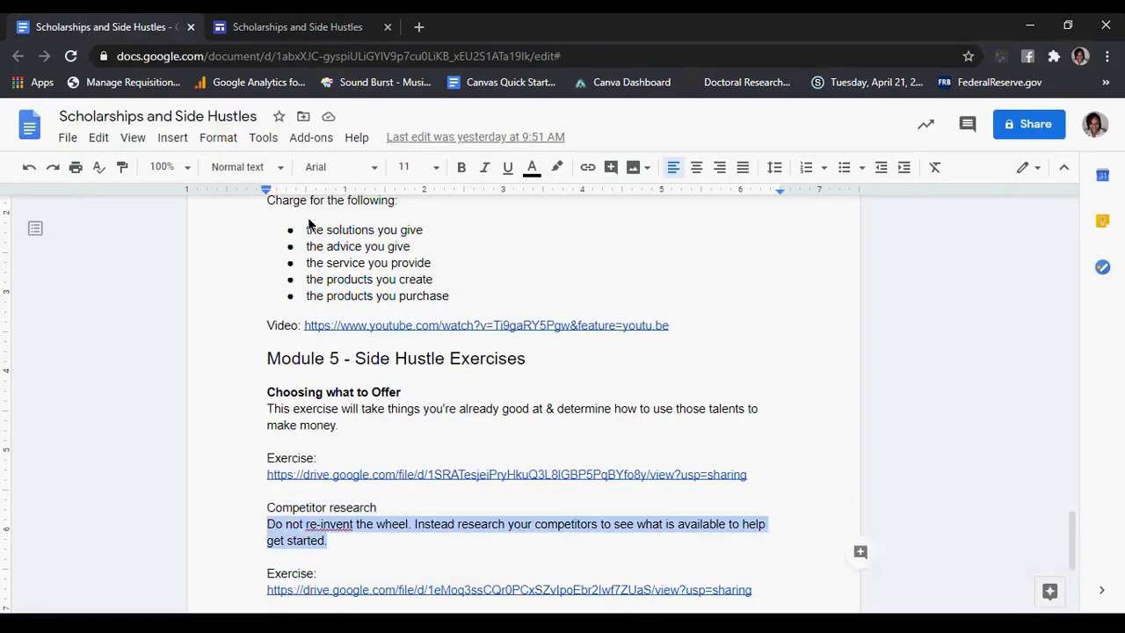
Switch to Google Sites, paste the description into the text field below "Competitor research", and left-align it
click(312, 22)
click(566, 504)
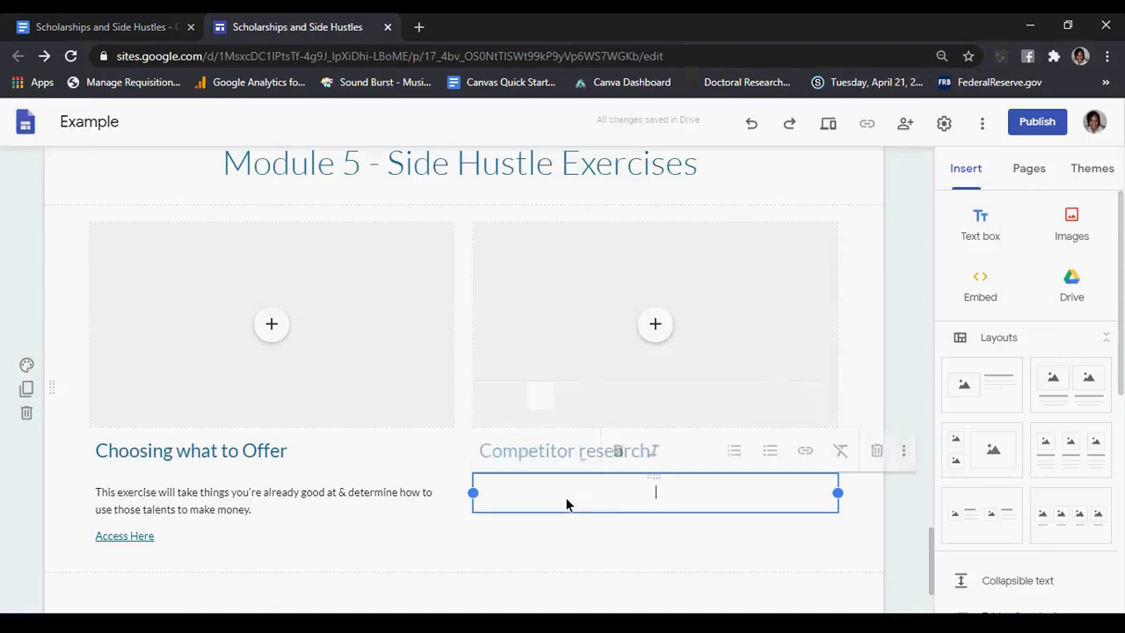
key(ctrl+v)
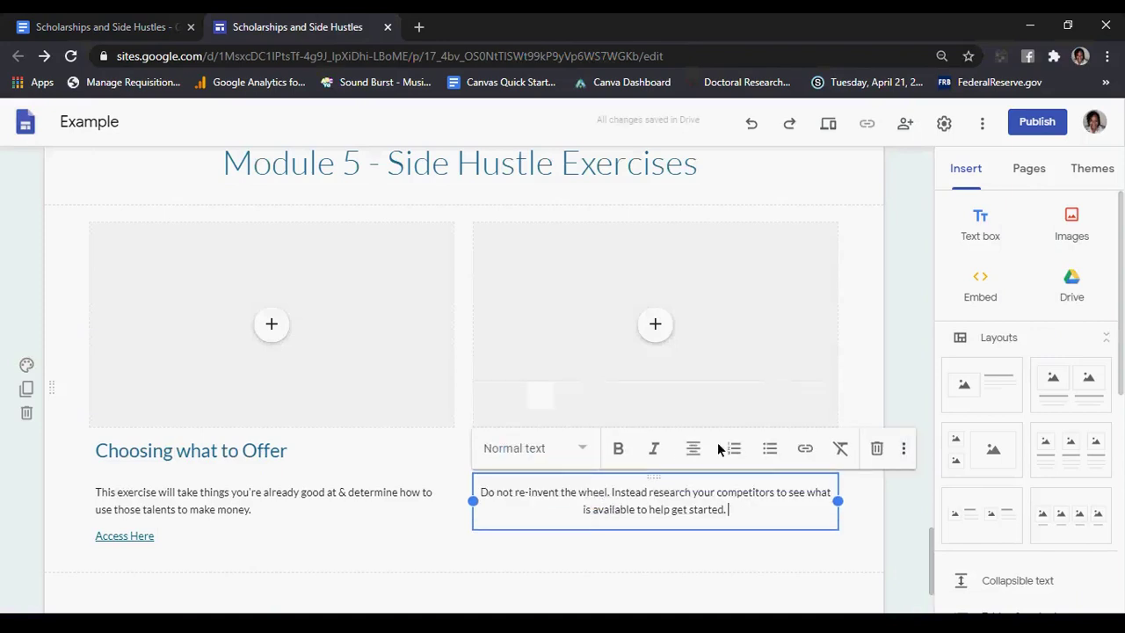
click(691, 449)
click(704, 455)
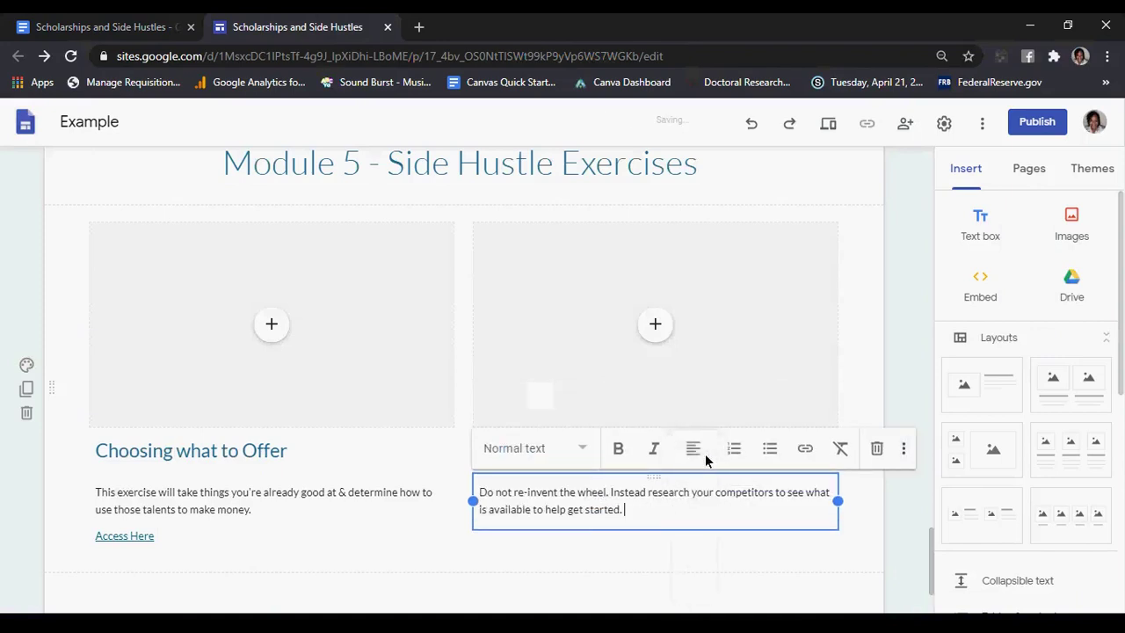
Switch to the Google Docs outline and copy the URL of the "Competitor research" exercise link
click(146, 36)
scroll(422, 600, down, 2)
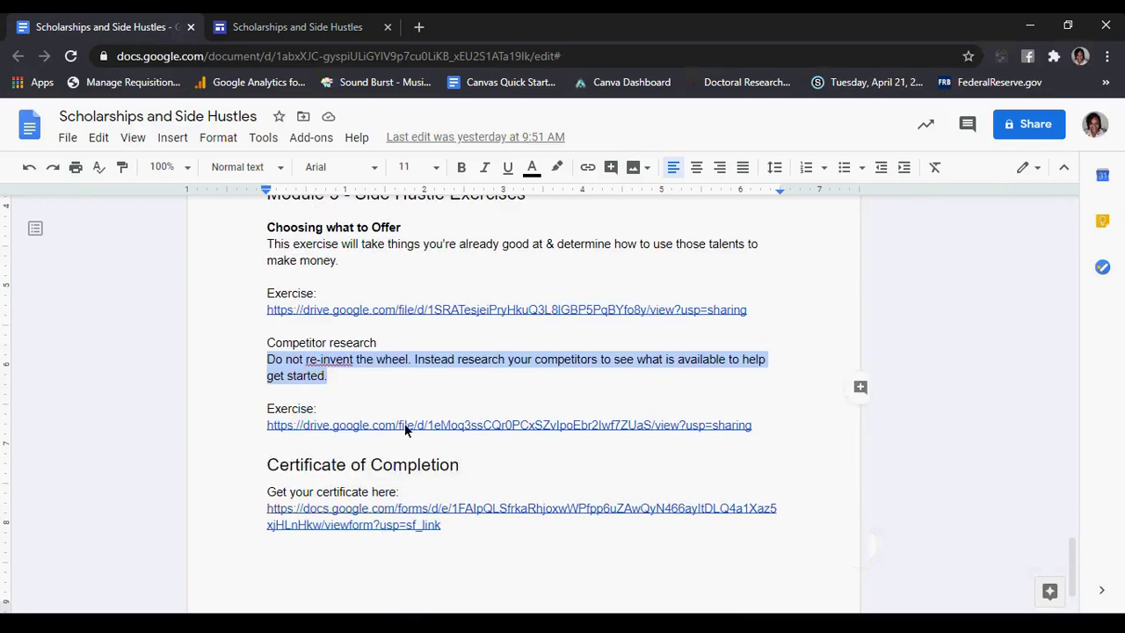
click(396, 429)
click(468, 450)
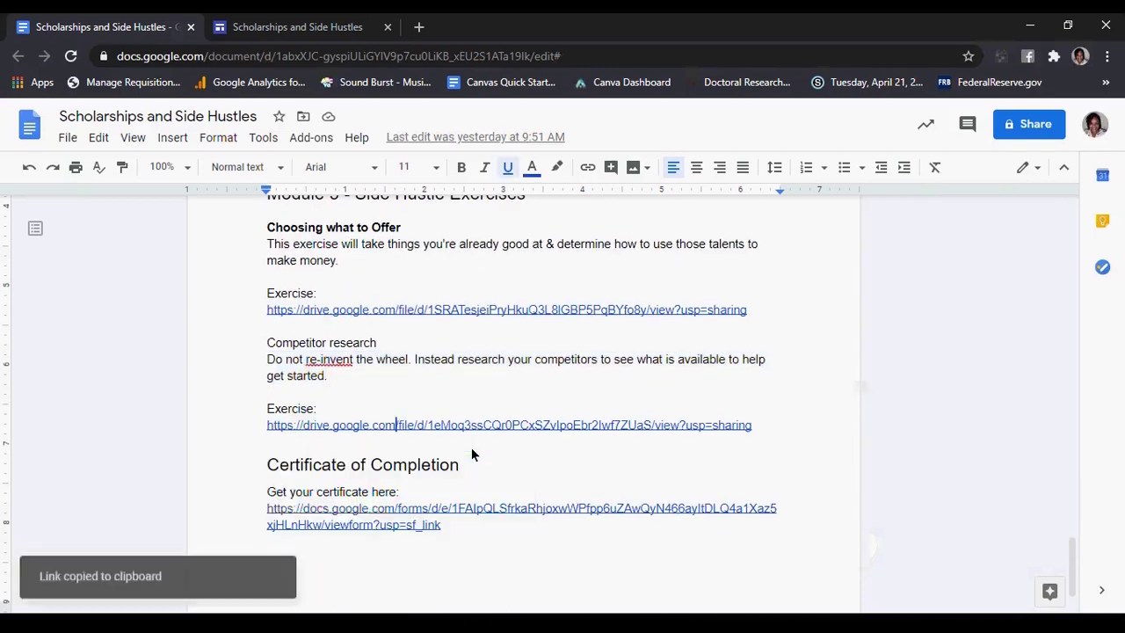
Switch to Google Sites and add the line "Access Here" below the "Competitor research" description
click(334, 27)
key(Return)
text(Access Here)
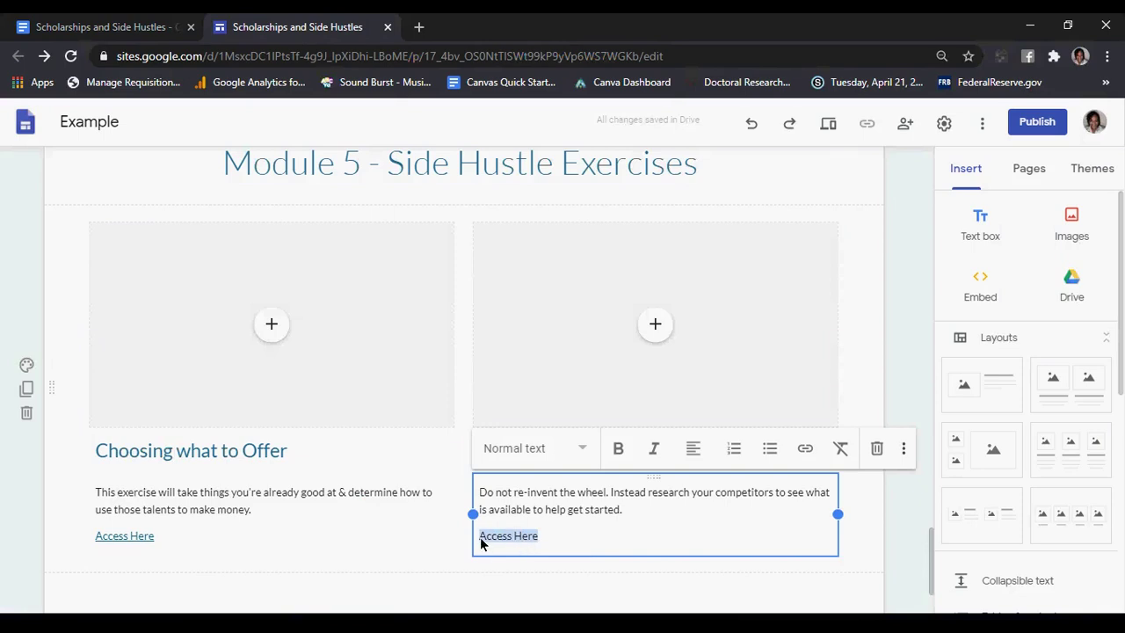
Link the "Access Here" text under "Competitor research" to the copied exercise URL
click(807, 449)
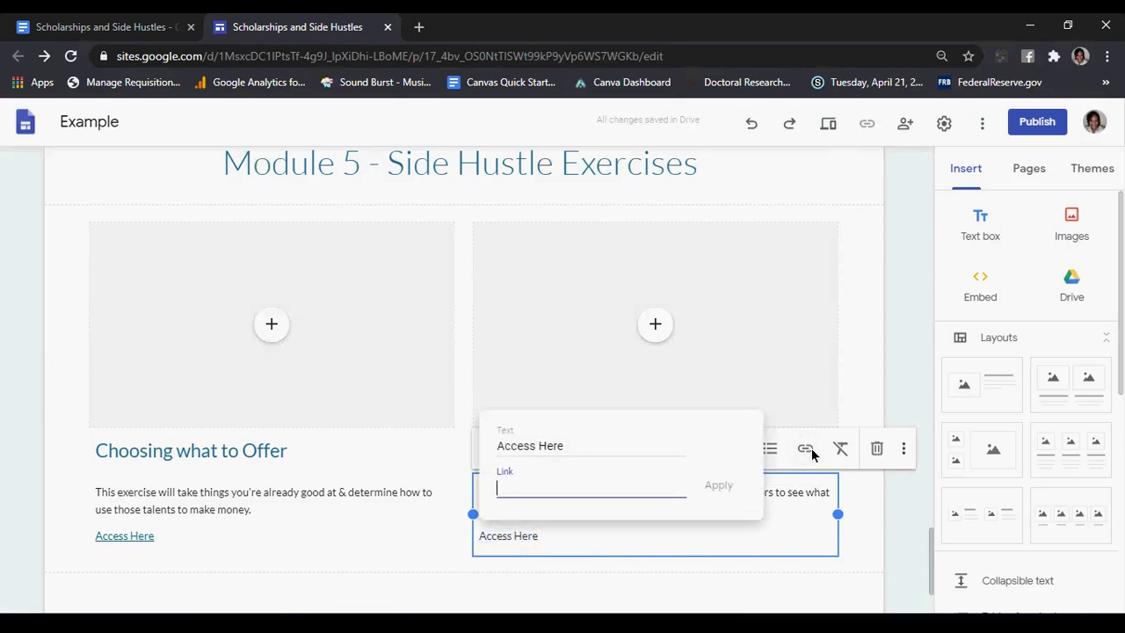
key(ctrl+v)
click(724, 495)
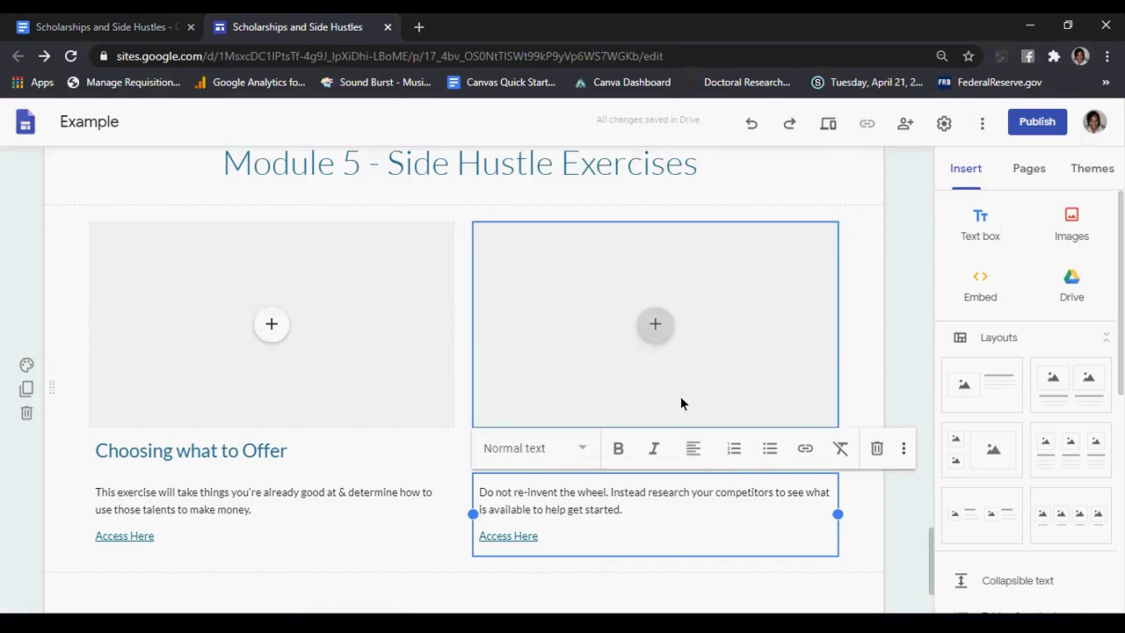
Start selecting an image for the placeholder above "Choosing what to Offer" and search Google Images for "business owners"
scroll(680, 403, down, 1)
scroll(682, 403, up, 2)
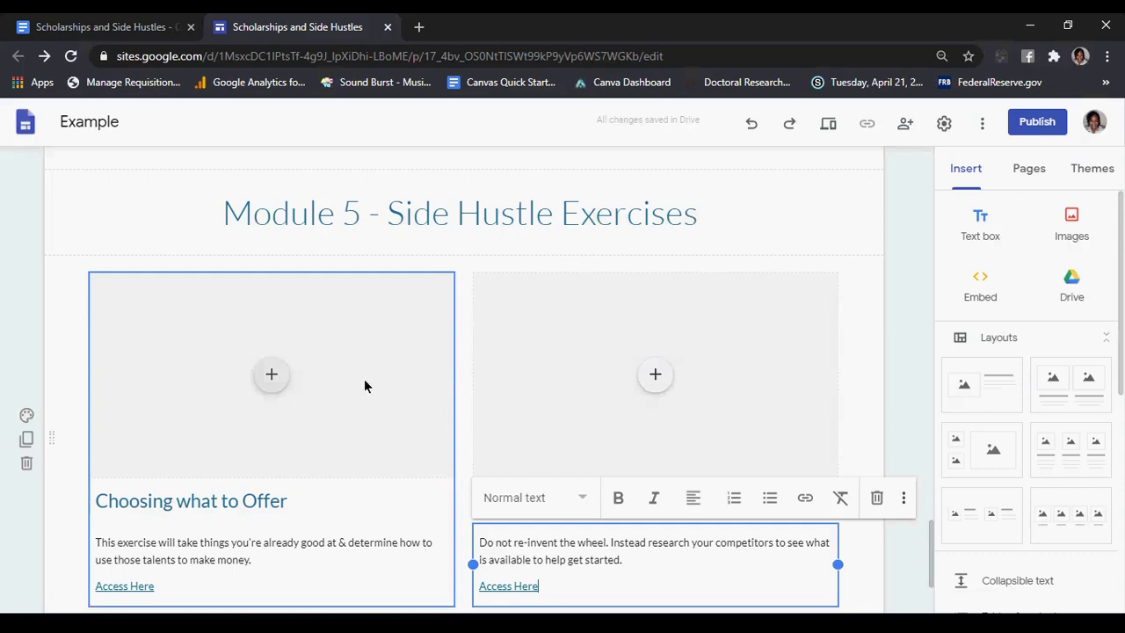
click(272, 374)
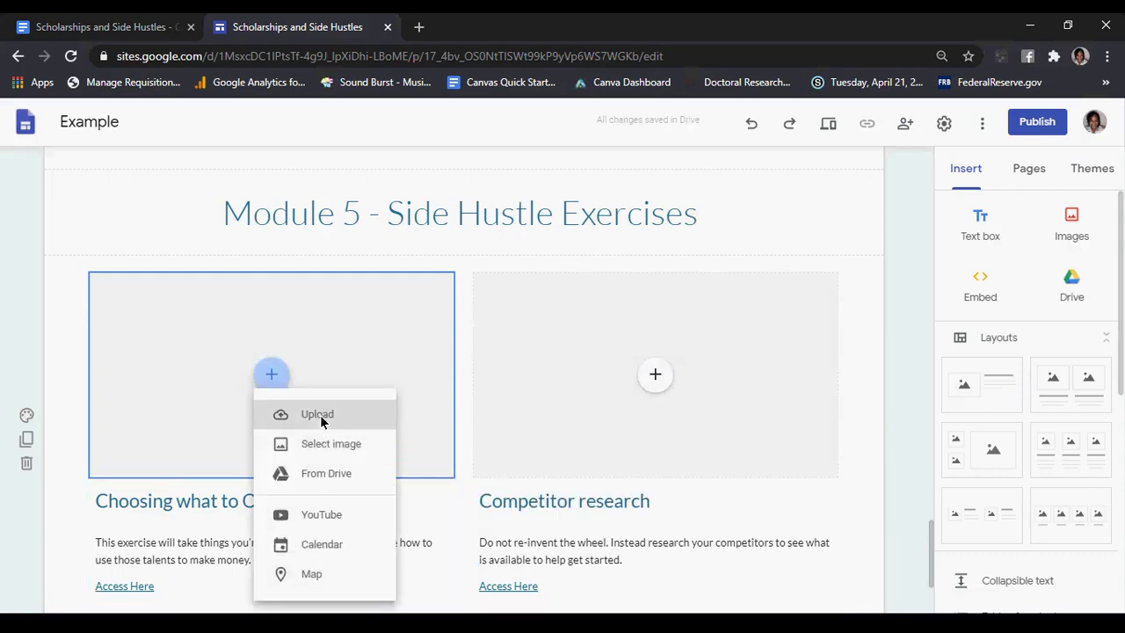
click(321, 443)
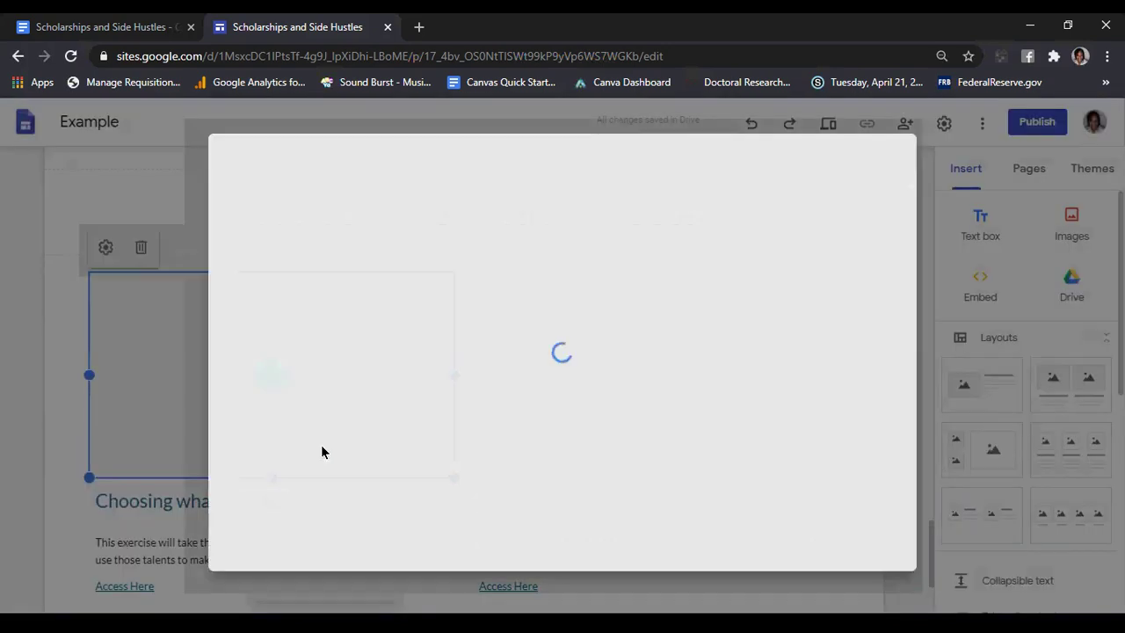
click(439, 206)
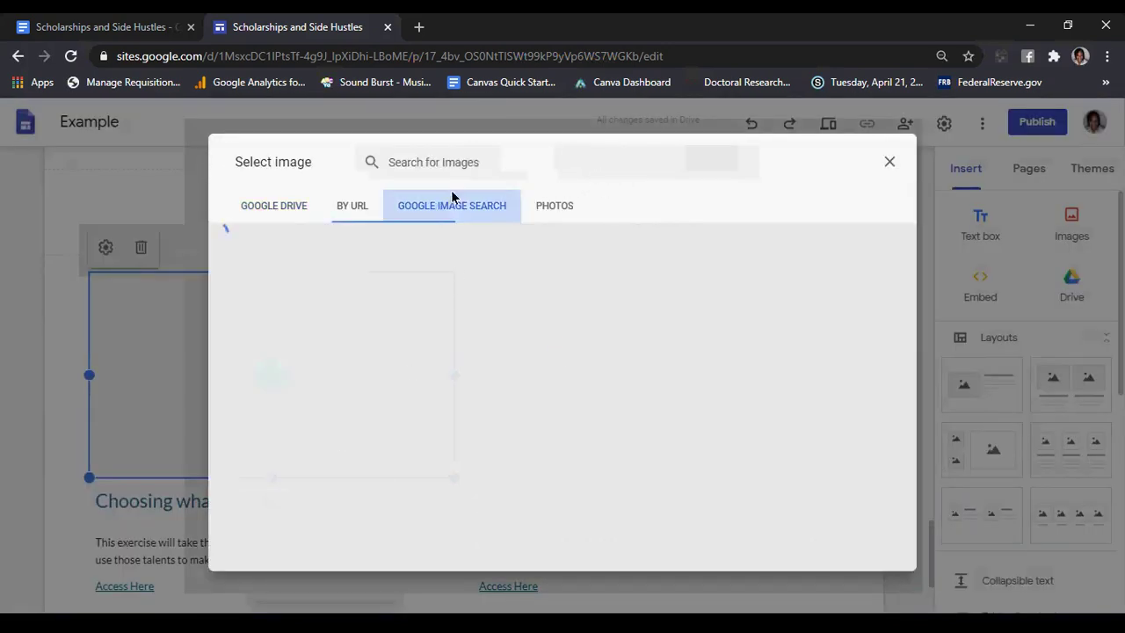
text(bed)
key(BackSpace)
key(BackSpace)
text(usiness )
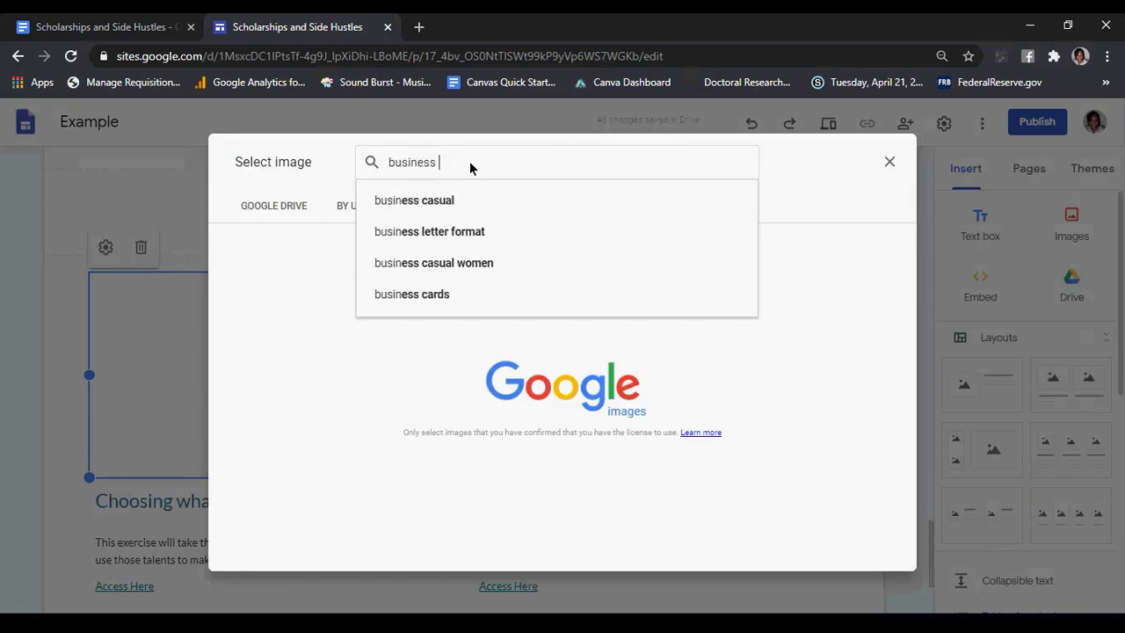
text(owners)
key(Return)
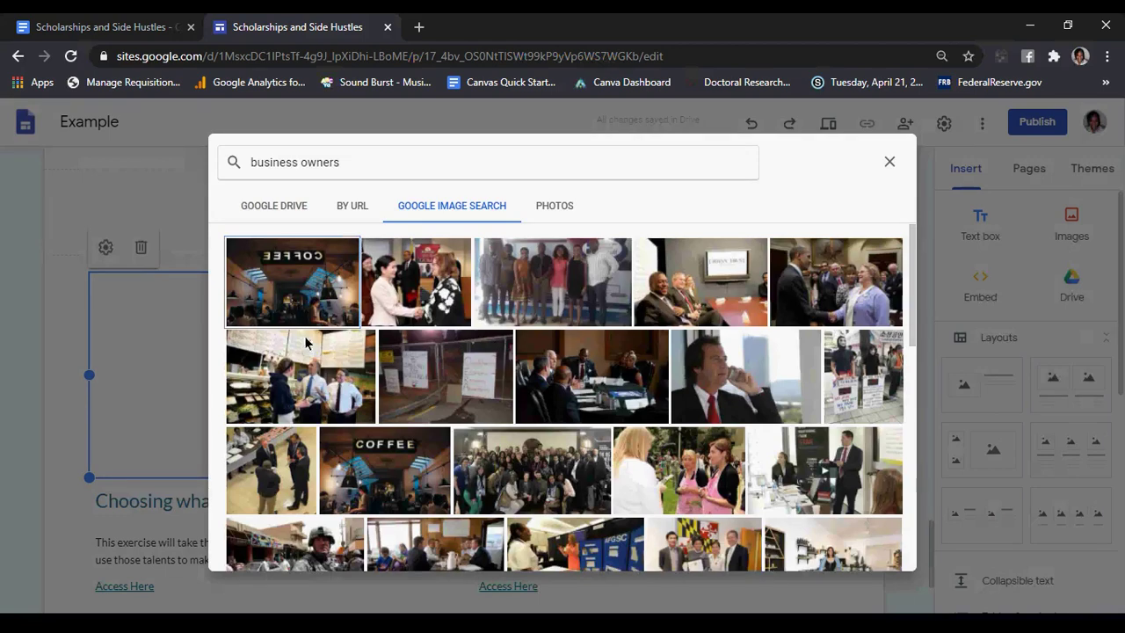
Insert the photo of a man holding a "Come in, open" sign from the image results above "Choosing what to Offer"
scroll(657, 362, down, 10)
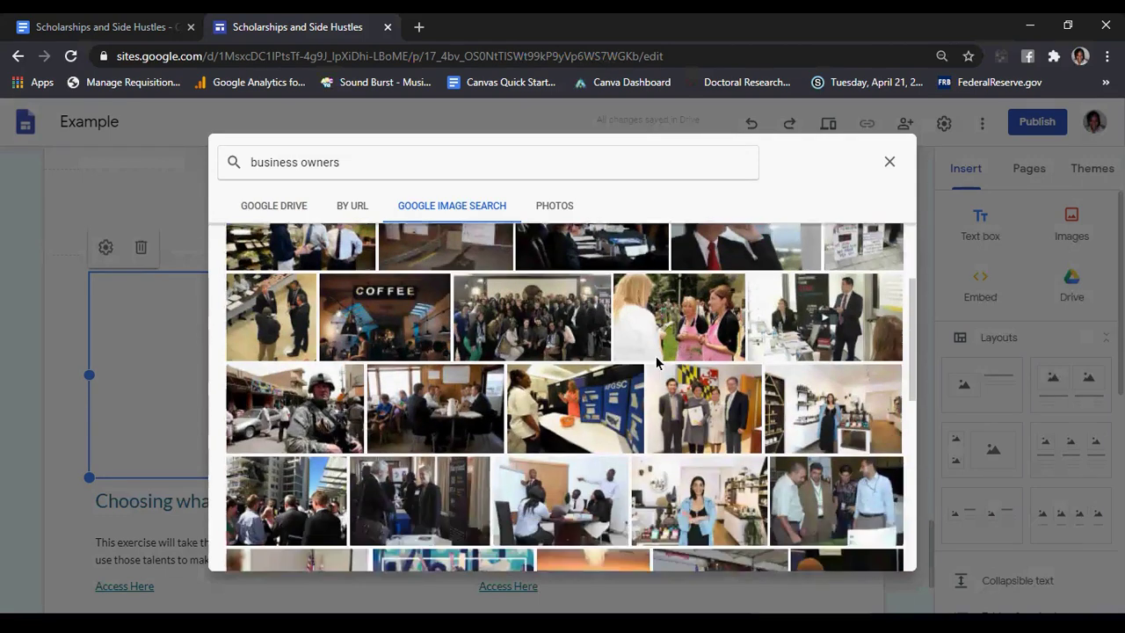
scroll(659, 362, down, 2)
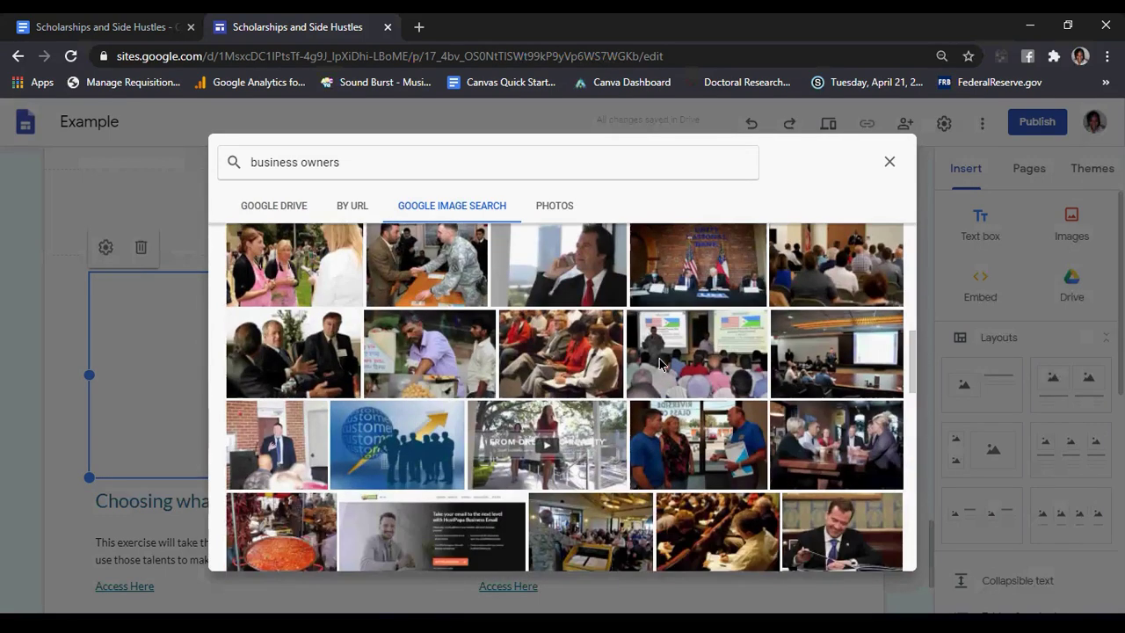
scroll(660, 365, down, 10)
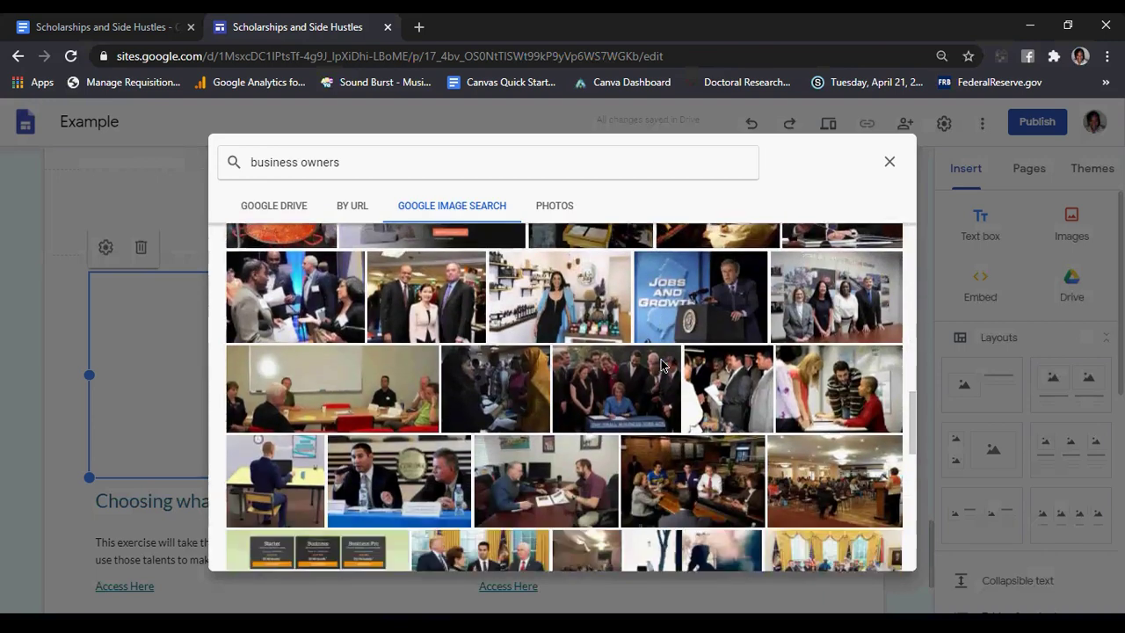
scroll(661, 364, down, 4)
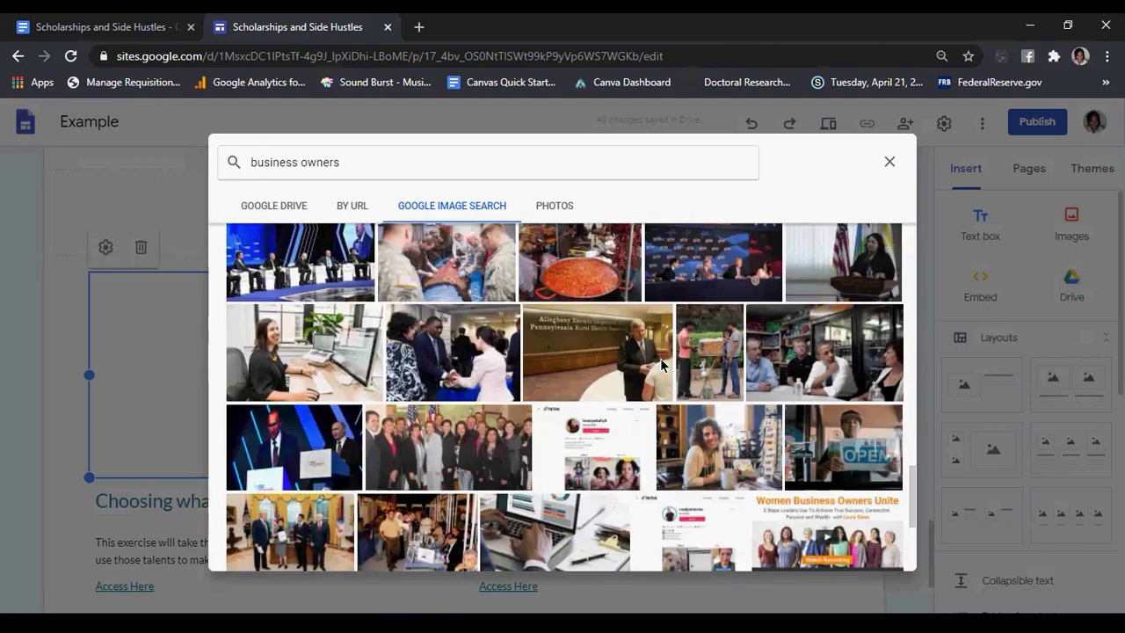
double_click(847, 448)
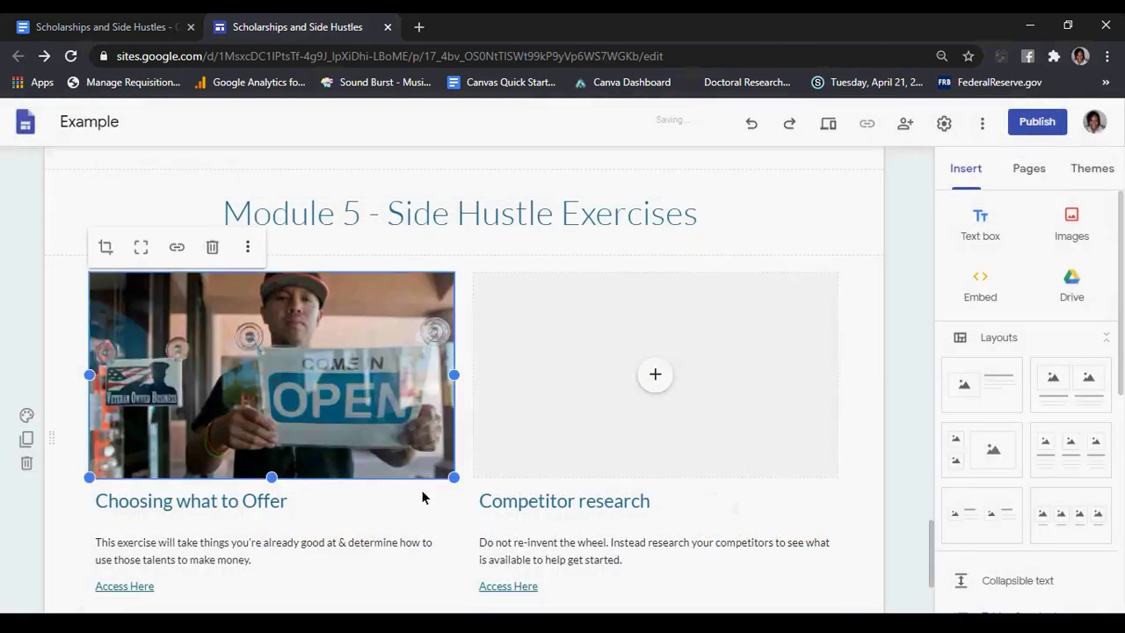
Start selecting an image for the placeholder above "Competitor research" and search Google Images for "competitor"
click(654, 375)
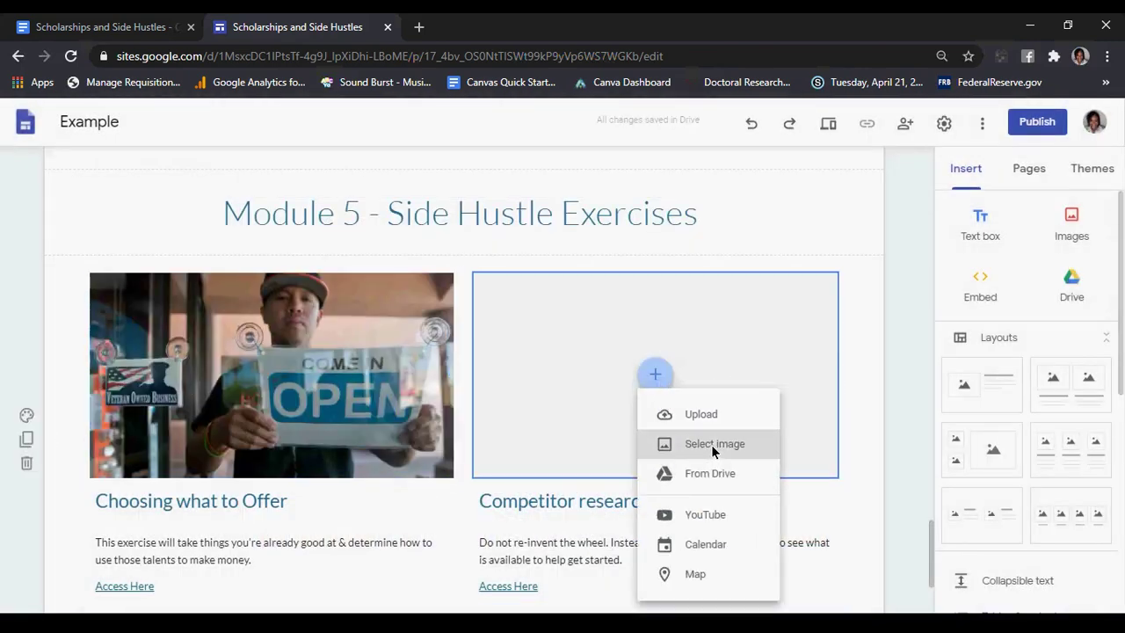
click(712, 446)
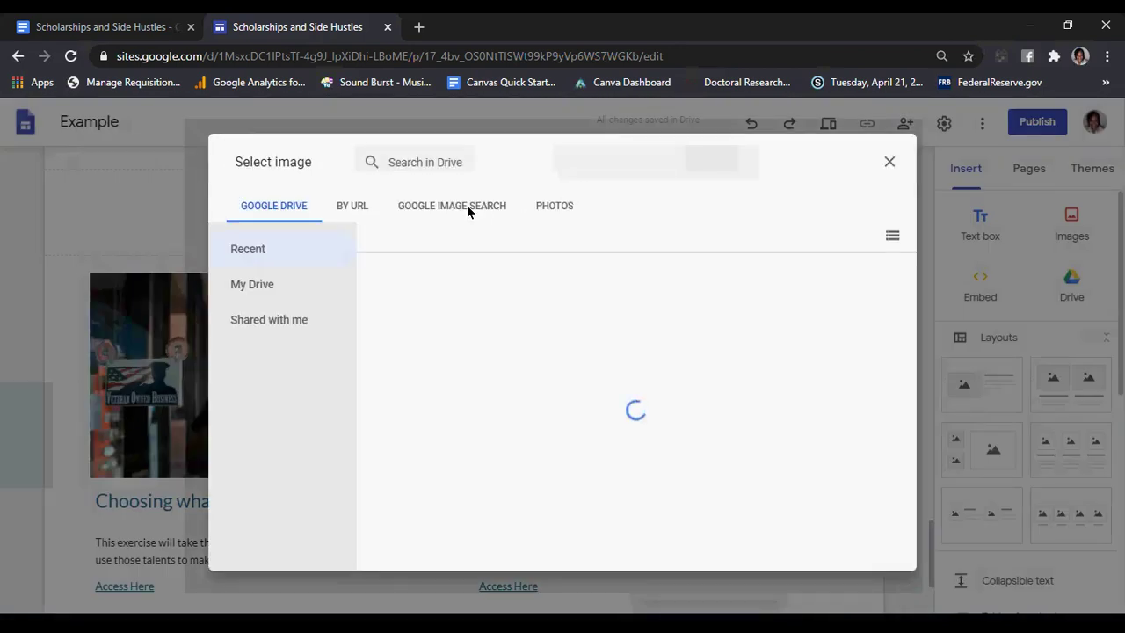
click(467, 207)
text(comp)
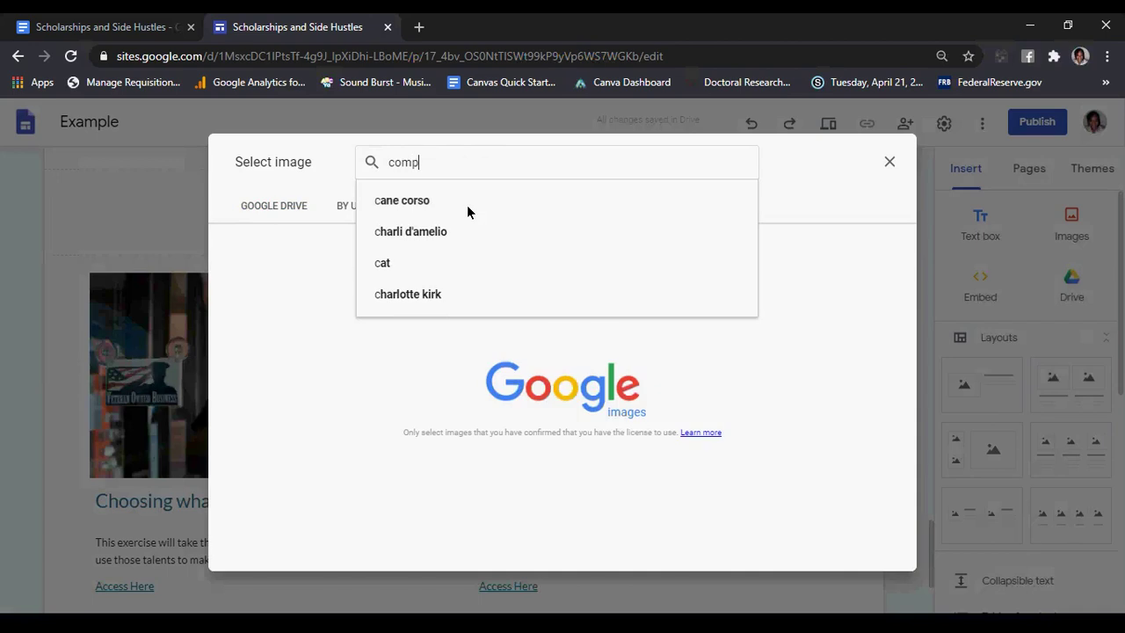
text(etitor)
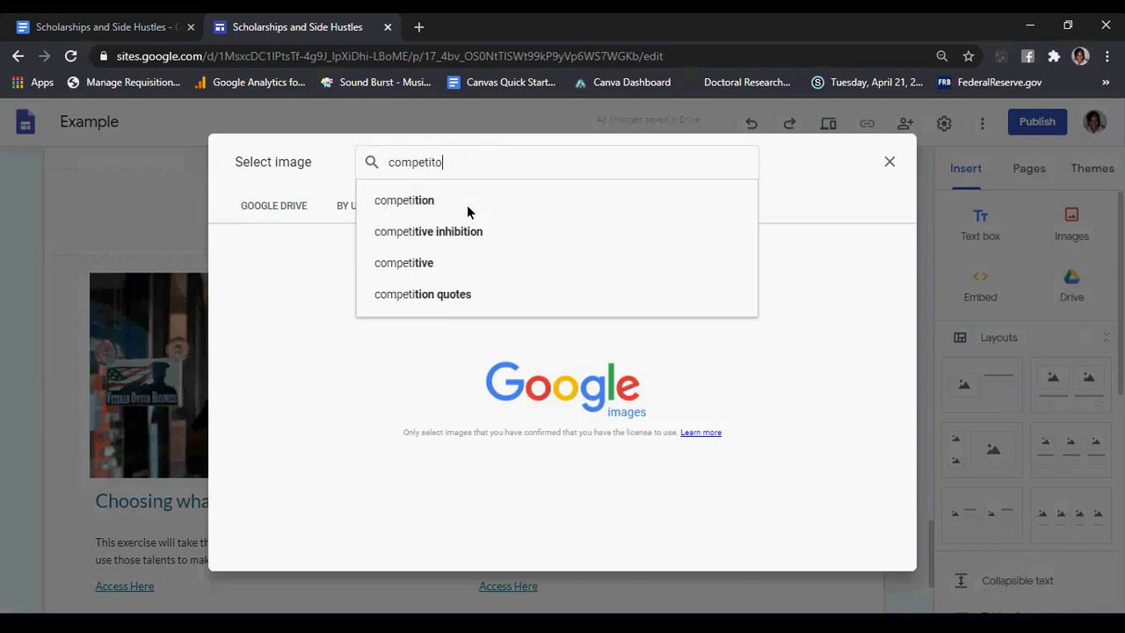
key(Return)
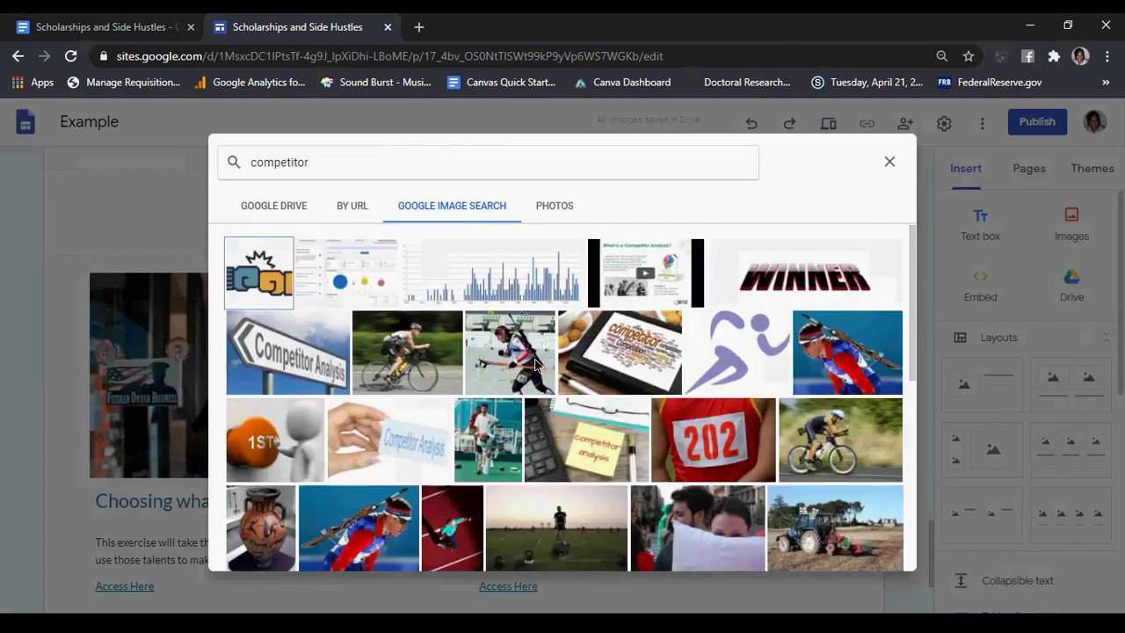
Look through the "competitor" image results and refine the image search to "business competitor"
scroll(622, 342, down, 5)
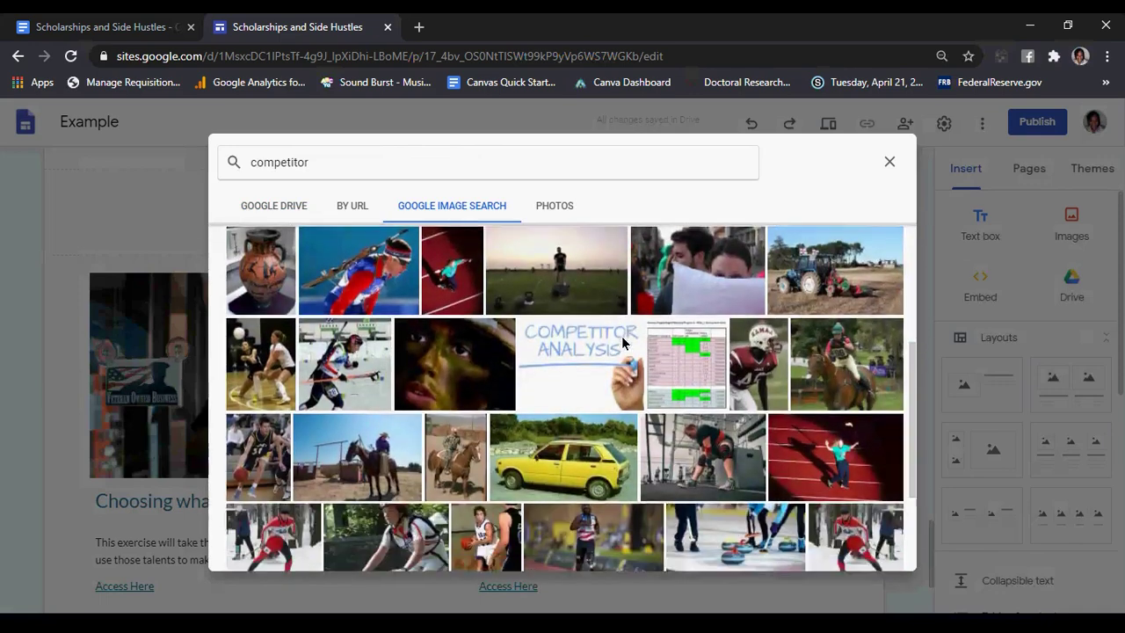
scroll(622, 341, down, 2)
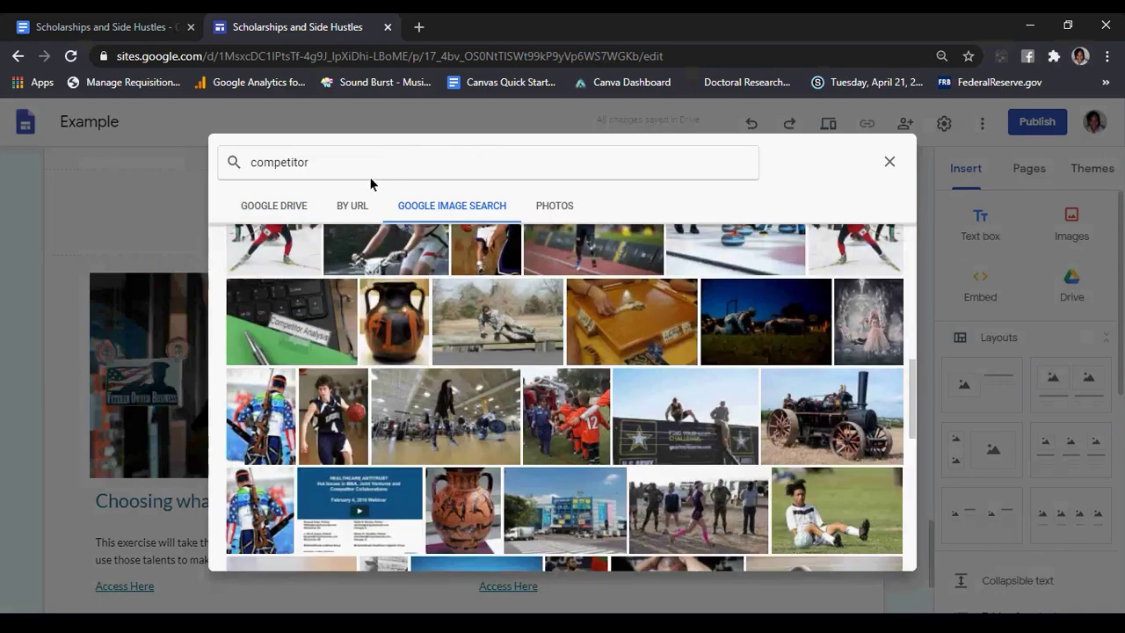
click(255, 164)
text(business)
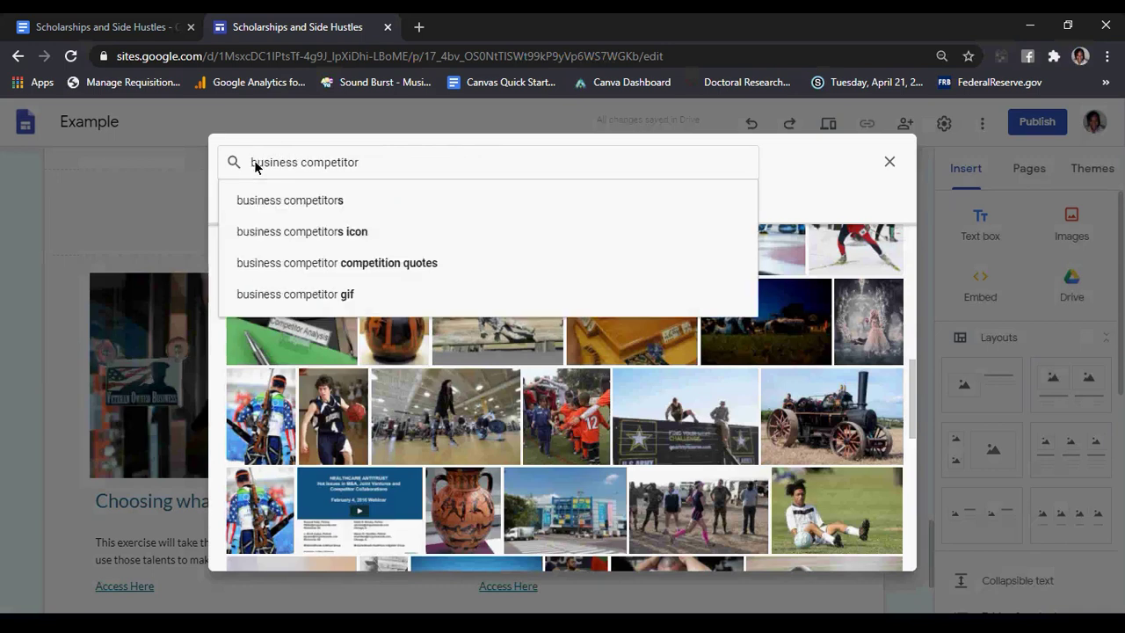
key(Return)
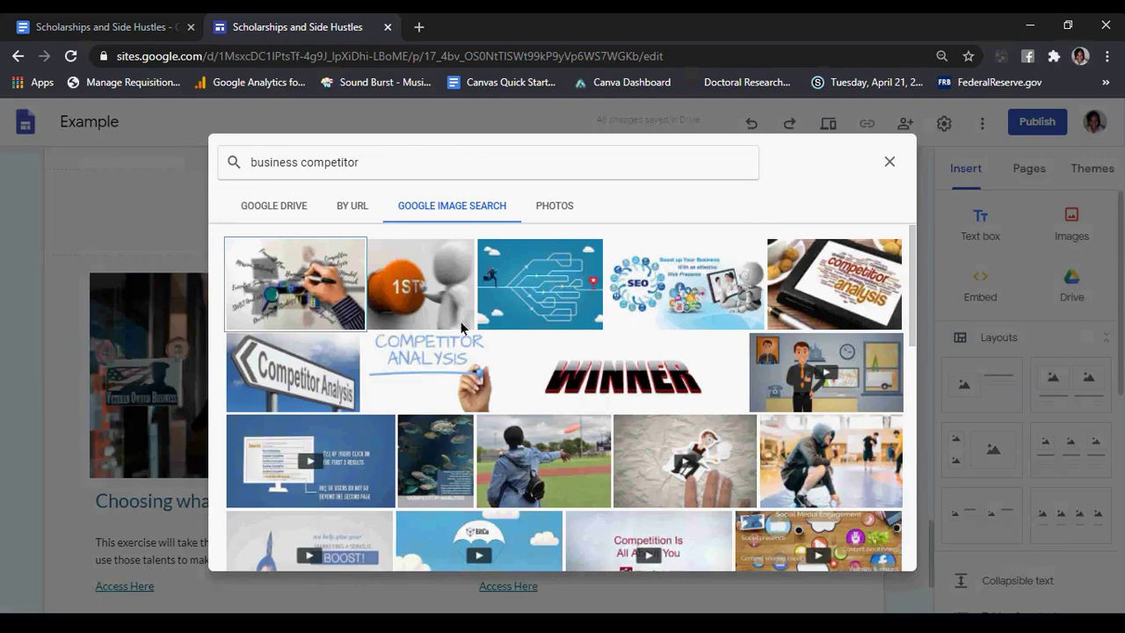
Insert the image of a tablet showing a "competitor analysis" word cloud above "Competitor research"
scroll(690, 444, down, 3)
scroll(739, 438, up, 3)
click(851, 285)
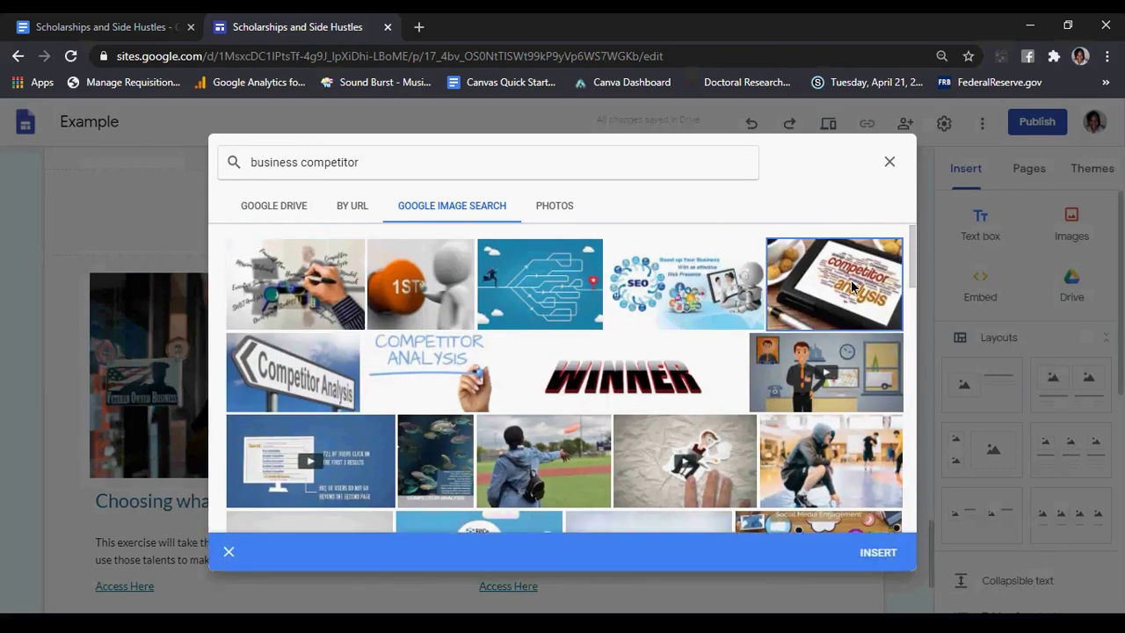
click(882, 550)
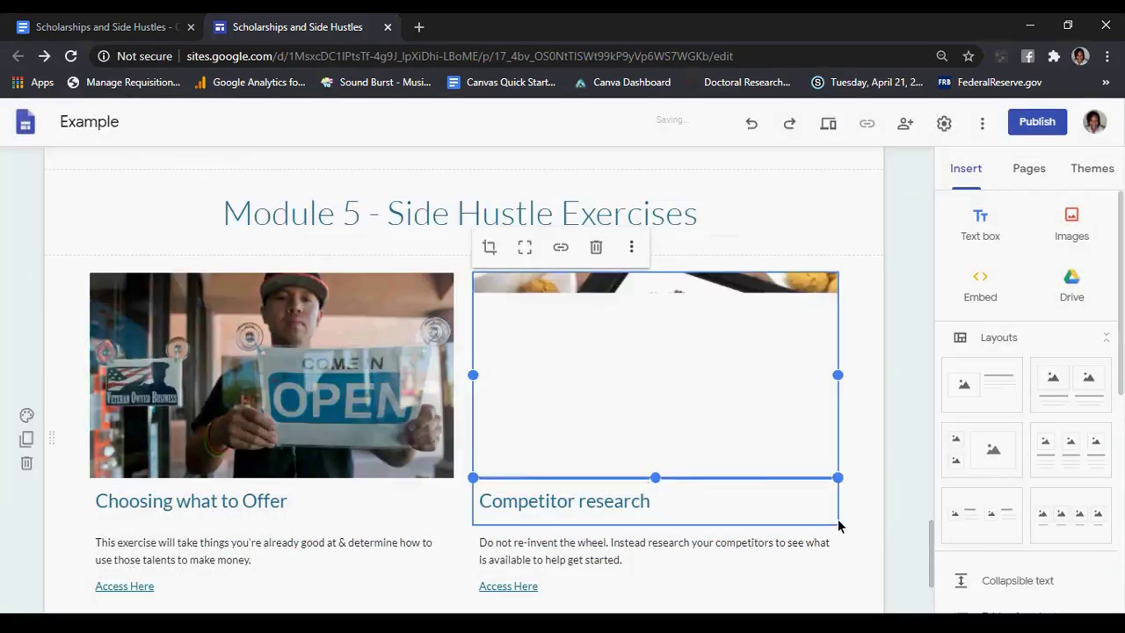
scroll(446, 365, down, 2)
scroll(446, 364, up, 2)
Copy the "Certificate of Completion" heading from the Google Docs outline and return to the Google Sites page
click(150, 35)
scroll(440, 438, down, 1)
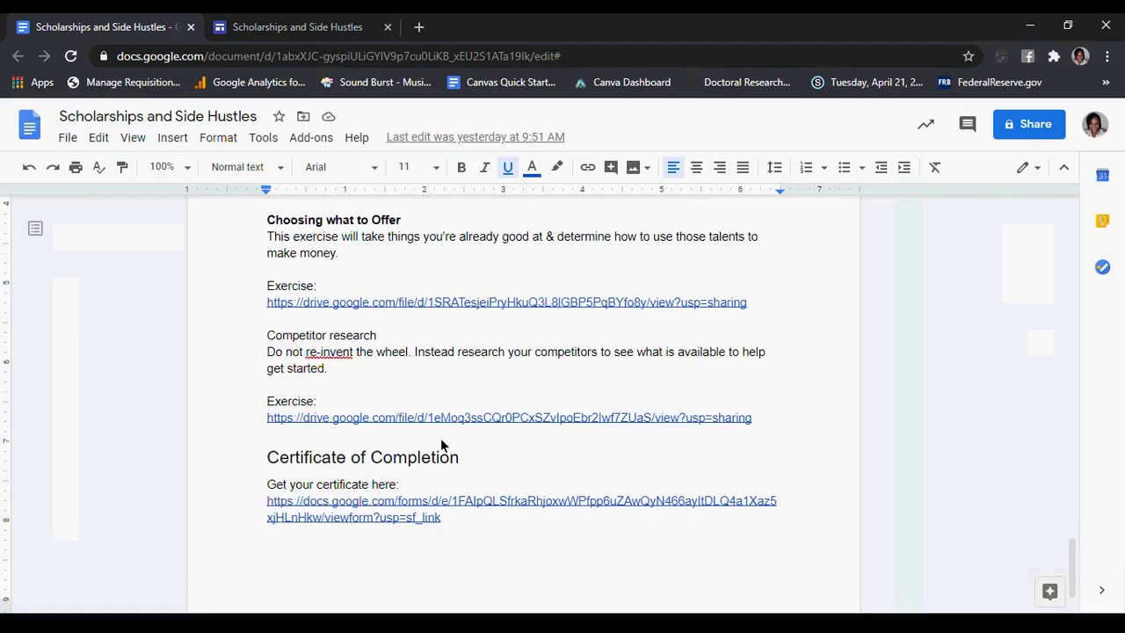
drag(468, 379, 268, 387)
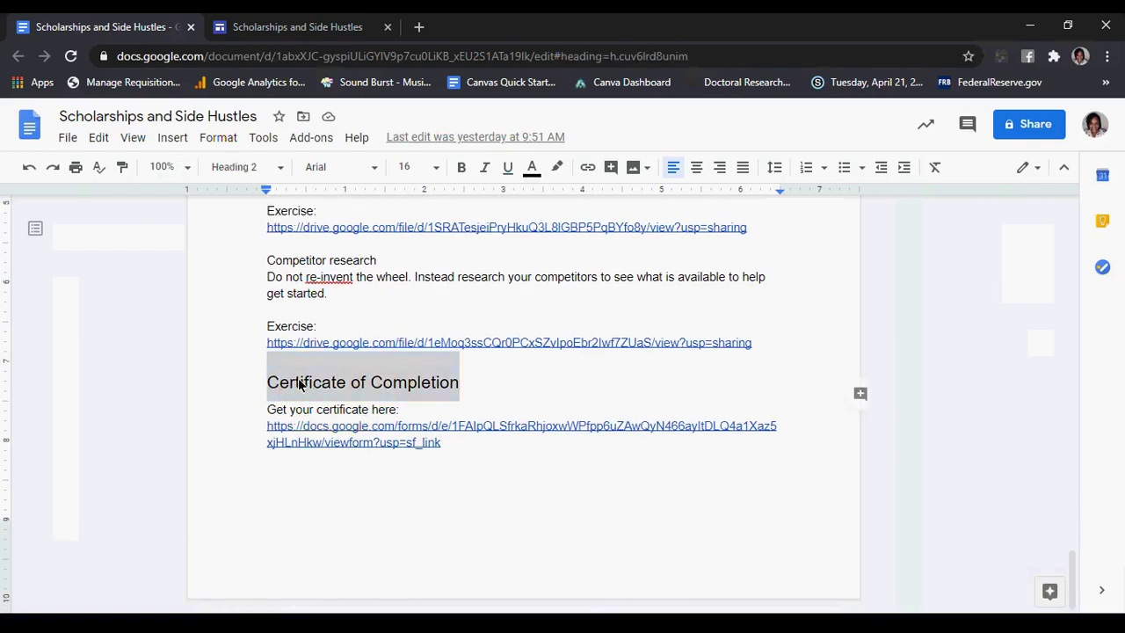
right_click(299, 384)
click(341, 233)
click(299, 27)
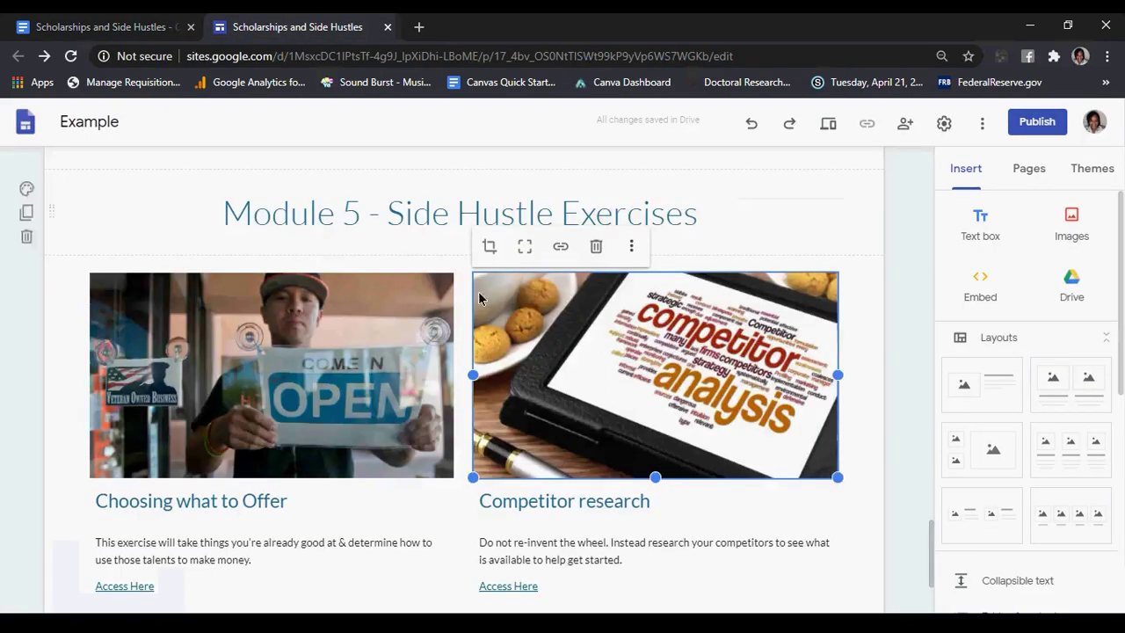
Add a text box below the Module 5 exercises and paste the "Certificate of Completion" heading into it
double_click(465, 490)
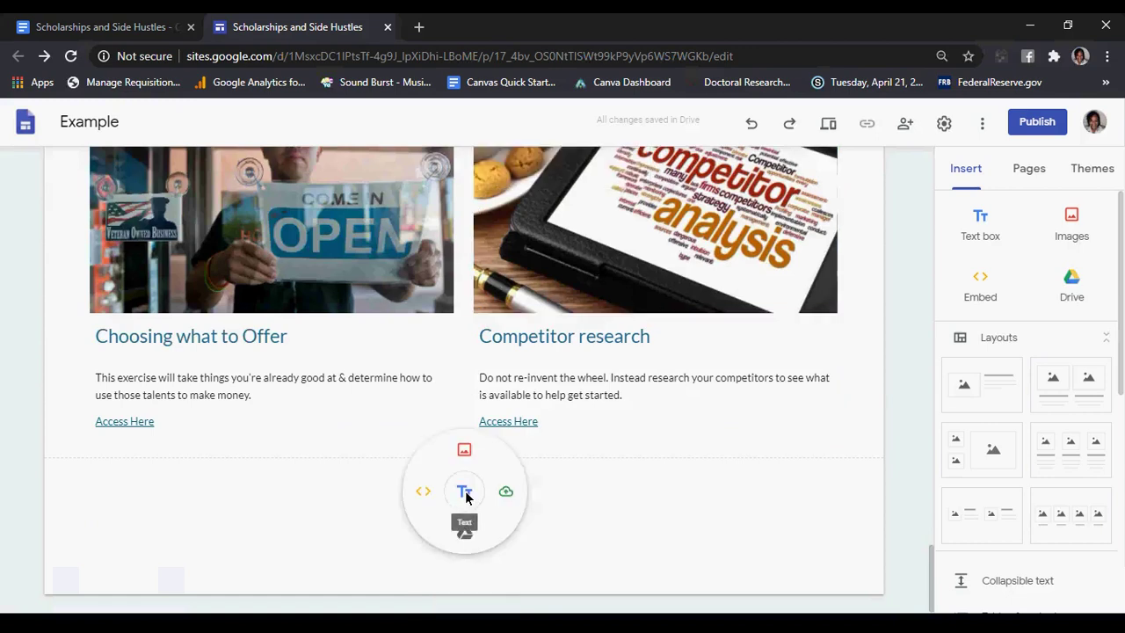
click(464, 492)
right_click(170, 424)
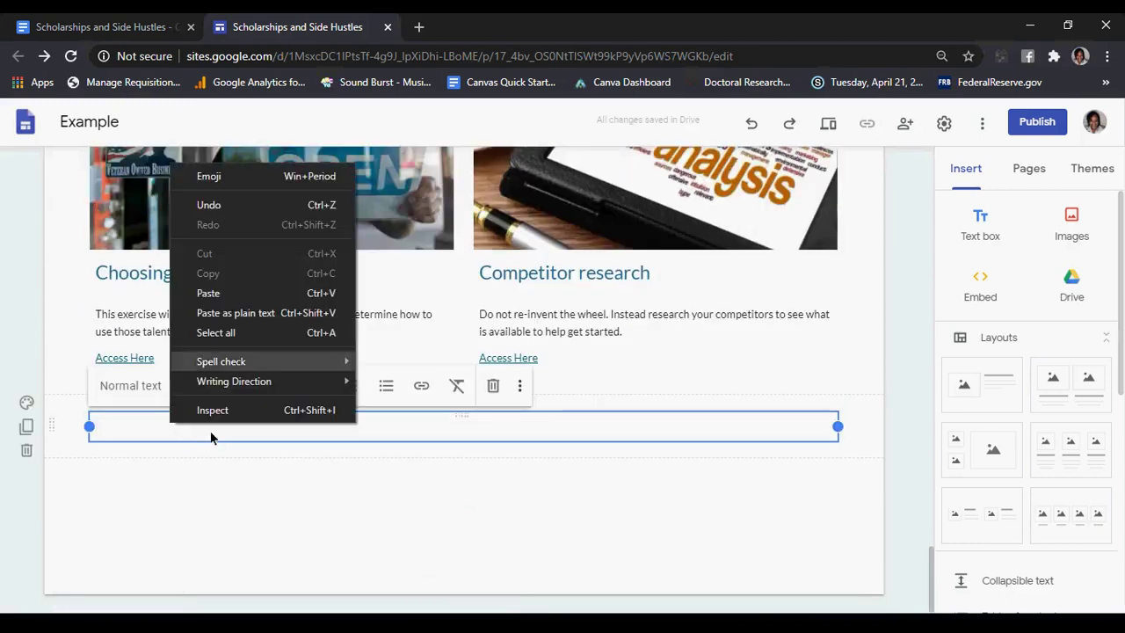
click(211, 291)
Apply the Title style to the "Certificate of Completion" heading and centre it
click(188, 391)
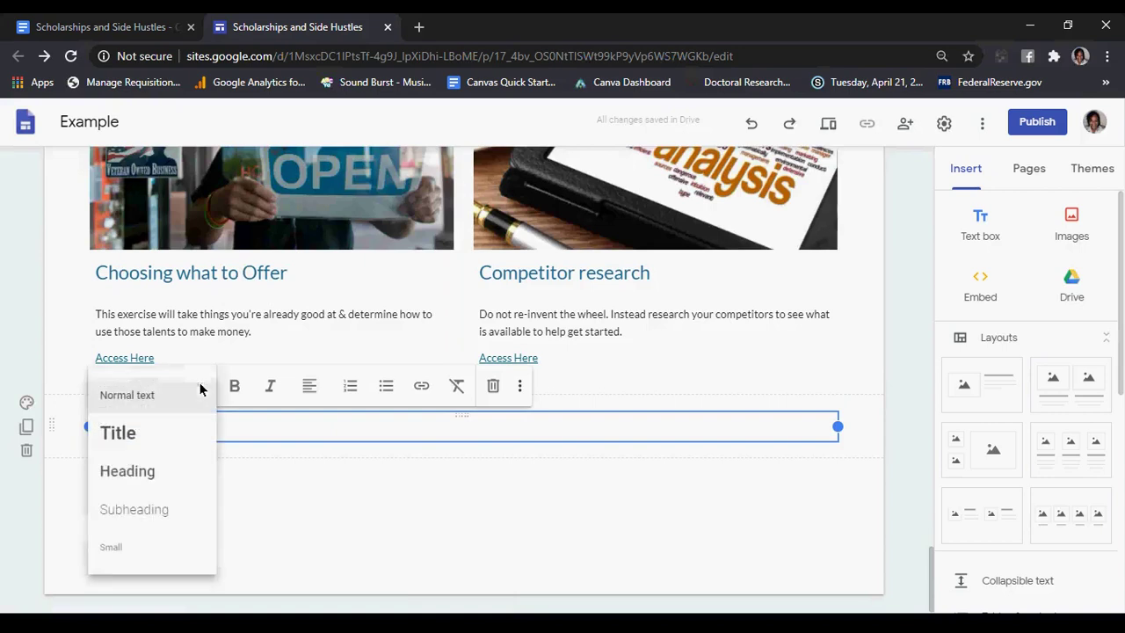
click(169, 432)
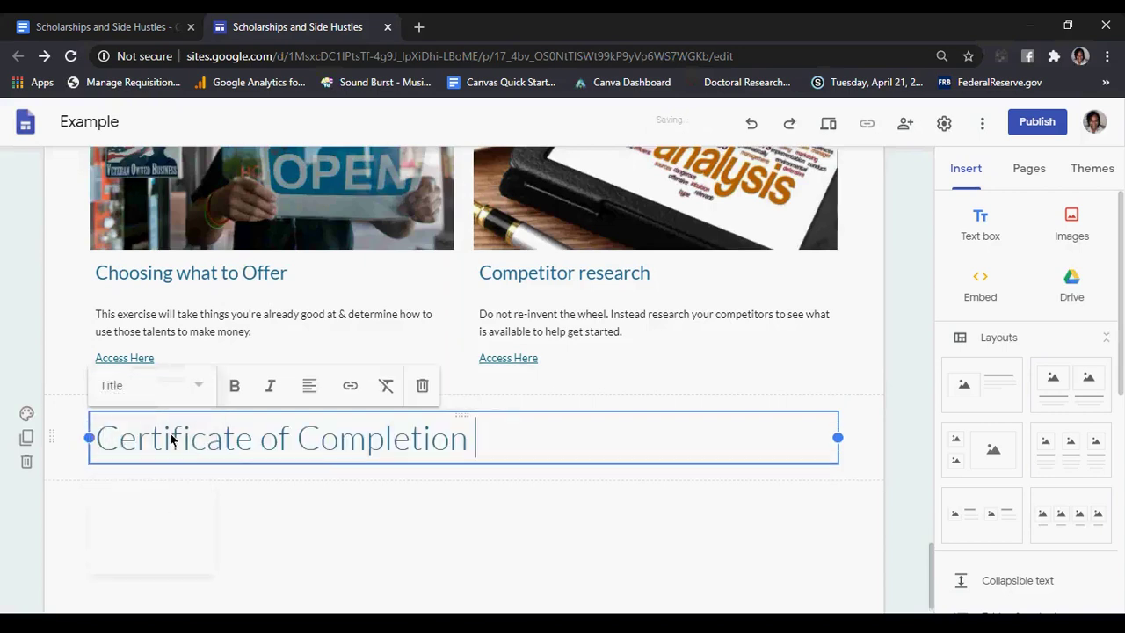
click(309, 385)
click(309, 431)
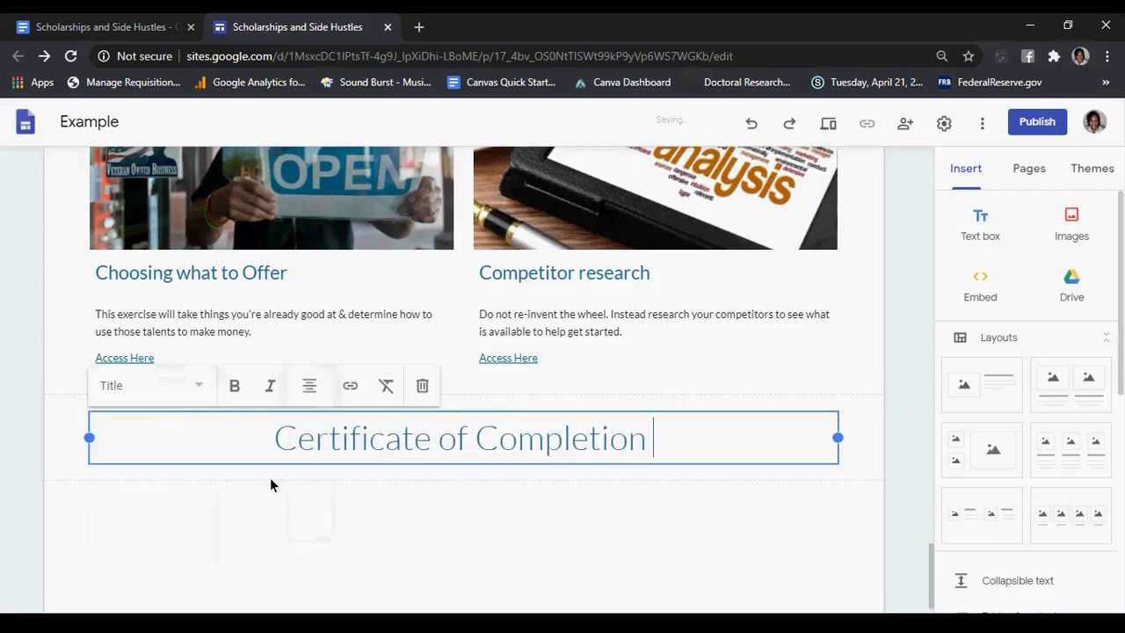
Add a text box below the "Certificate of Completion" title containing "Congrats finishing the course!!"
click(179, 487)
double_click(223, 515)
click(222, 516)
click(122, 27)
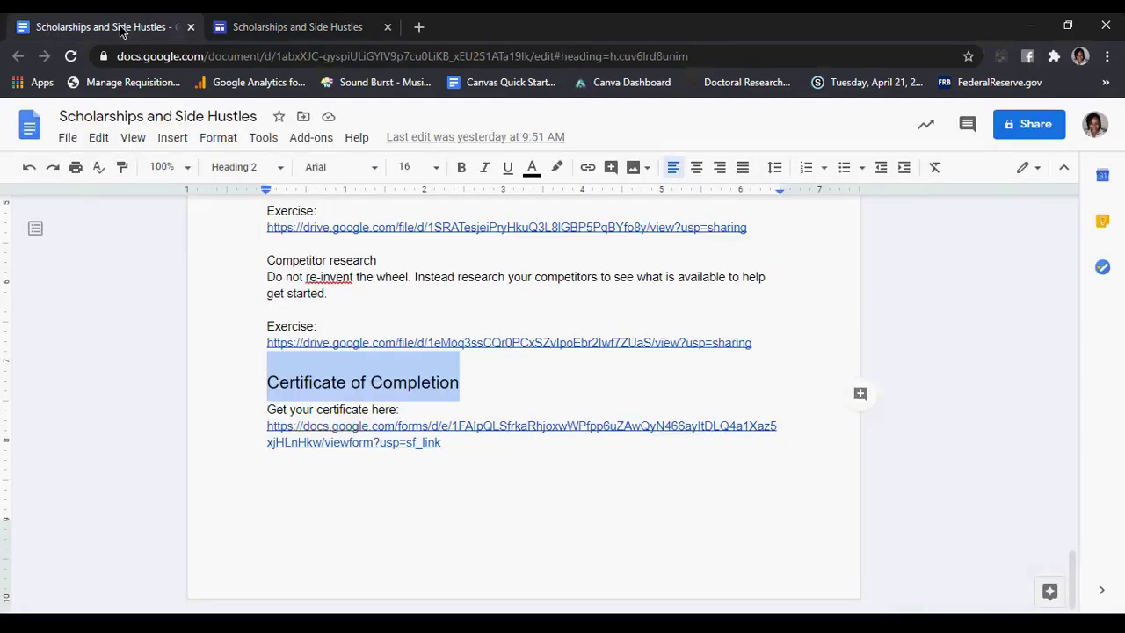
click(294, 29)
text(COngrats finishing the course!!)
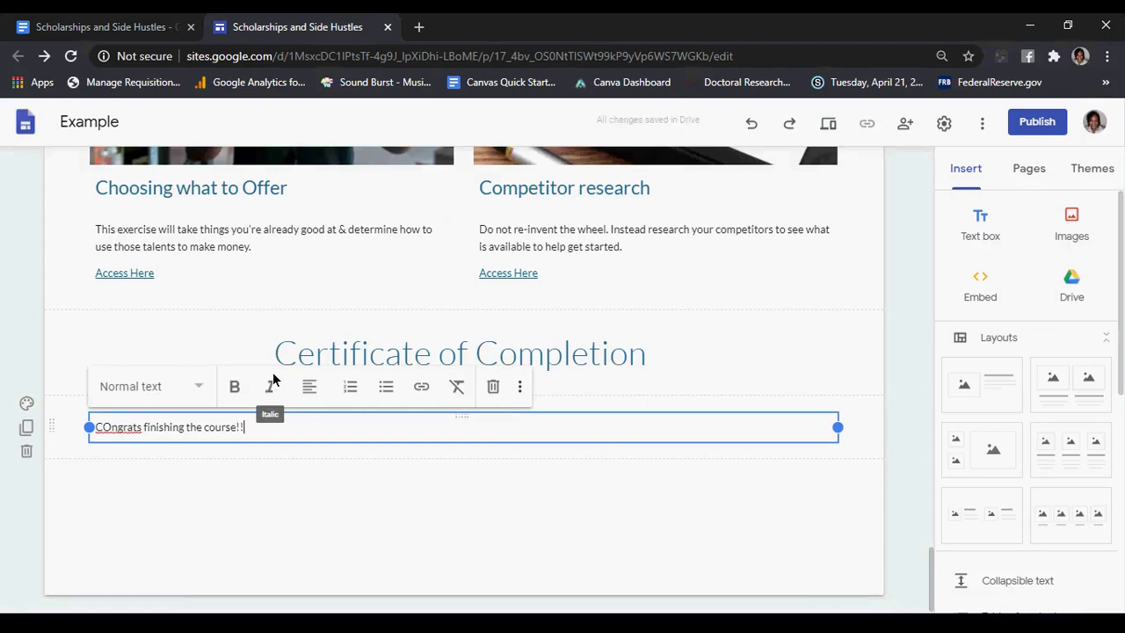
click(111, 424)
key(BackSpace)
text(o)
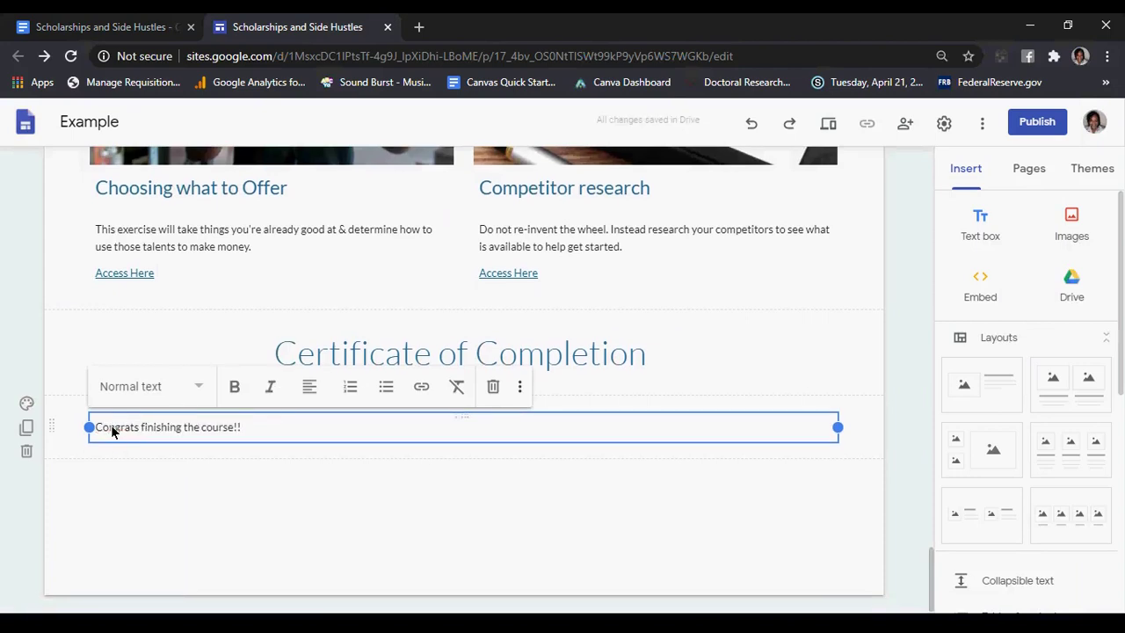
Add the line "Access your Certificate of Completion here" below the congratulations text and remove the wrongly capitalised O in "COmpletion"
key(Return)
text(Access yo)
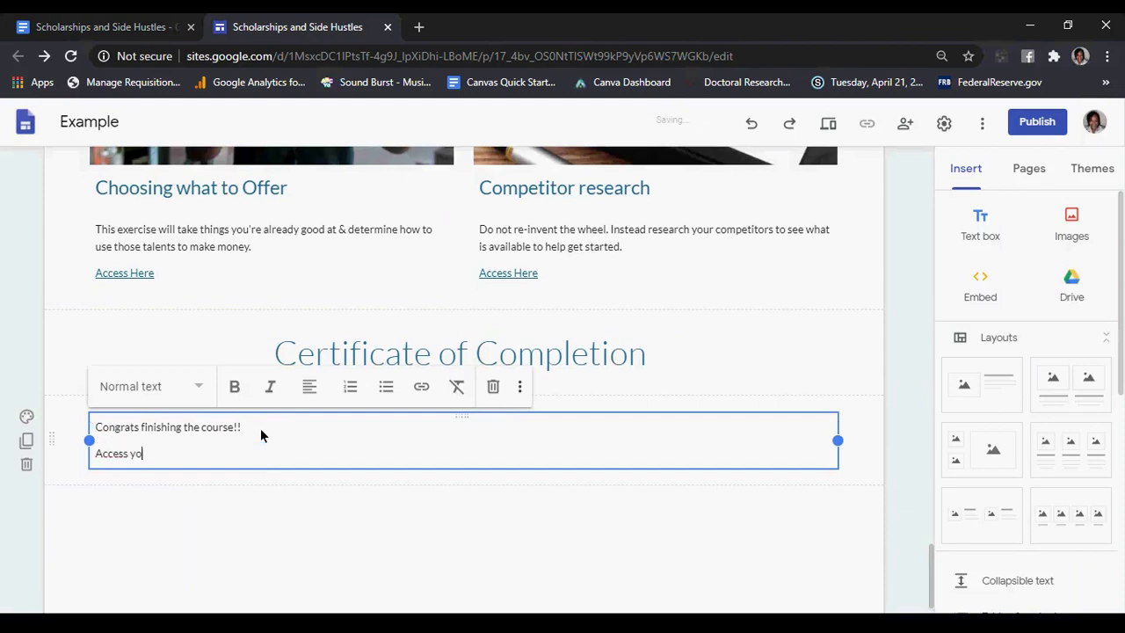
text(ur Cer)
text(icate of COmpletion here)
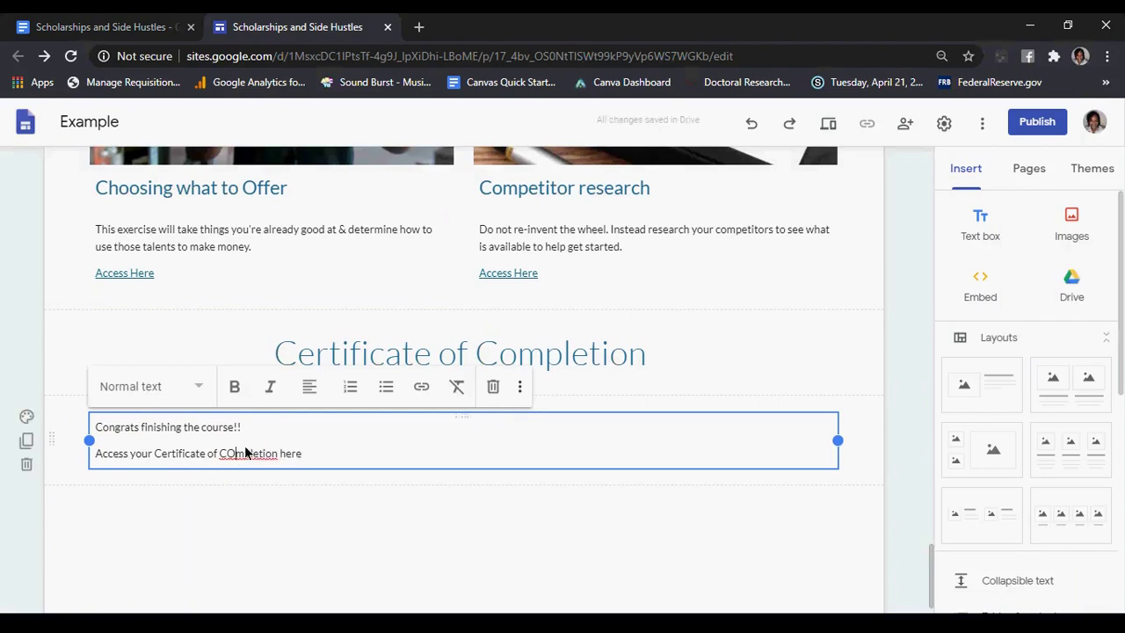
click(245, 453)
key(BackSpace)
Apply the Subheading style to both lines of the text box and insert the missing "o" in "Completion"
drag(242, 427, 79, 429)
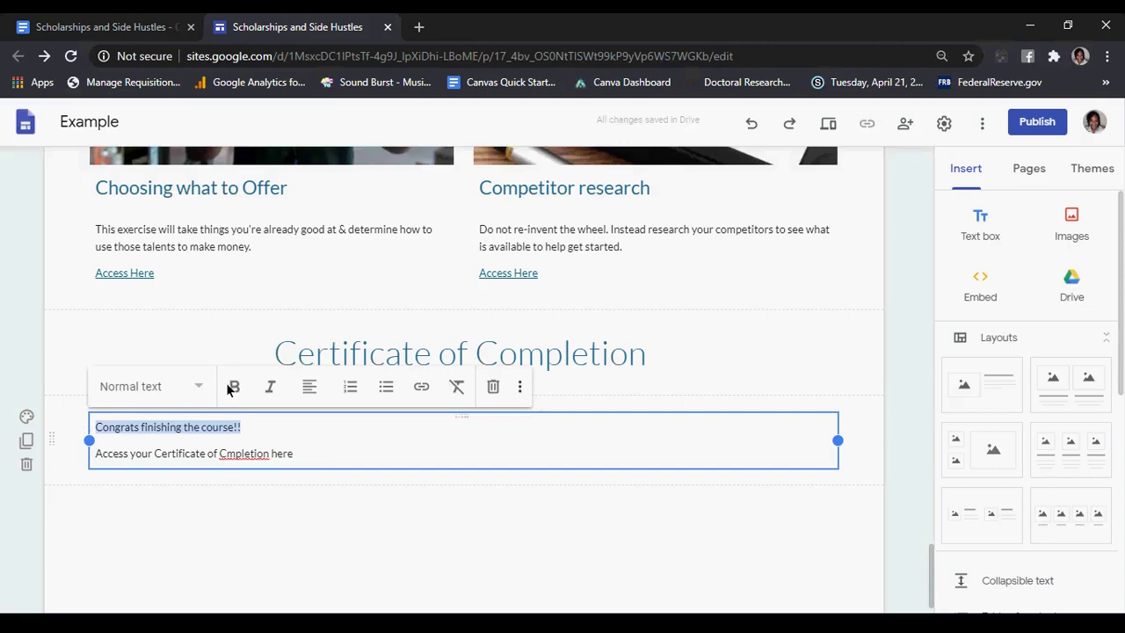
click(272, 453)
drag(326, 459, 44, 420)
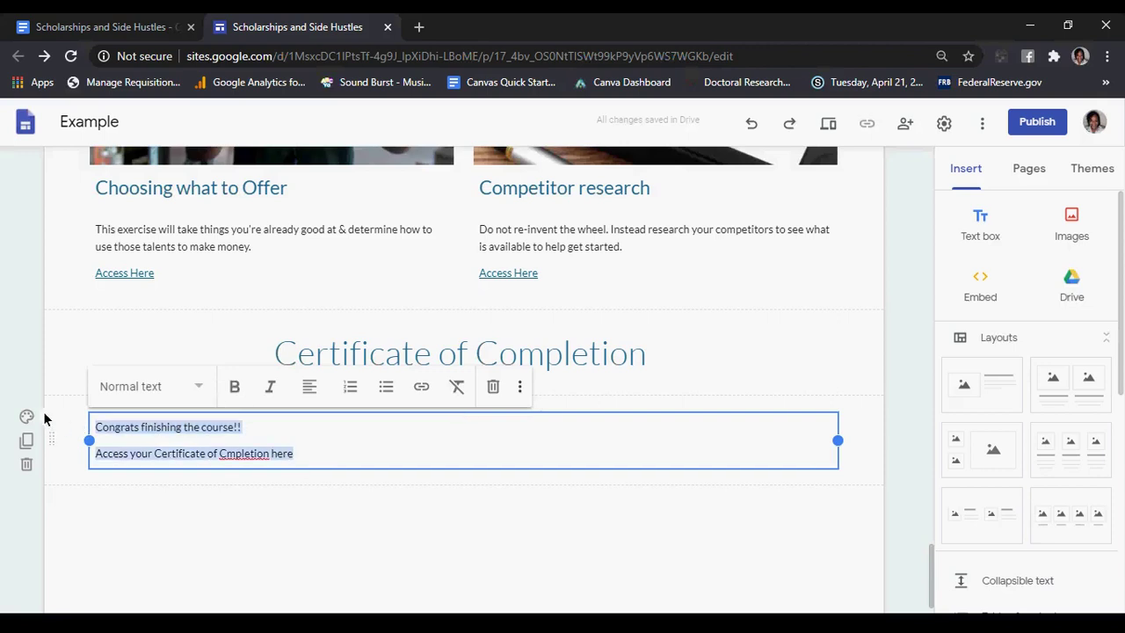
click(184, 395)
click(158, 504)
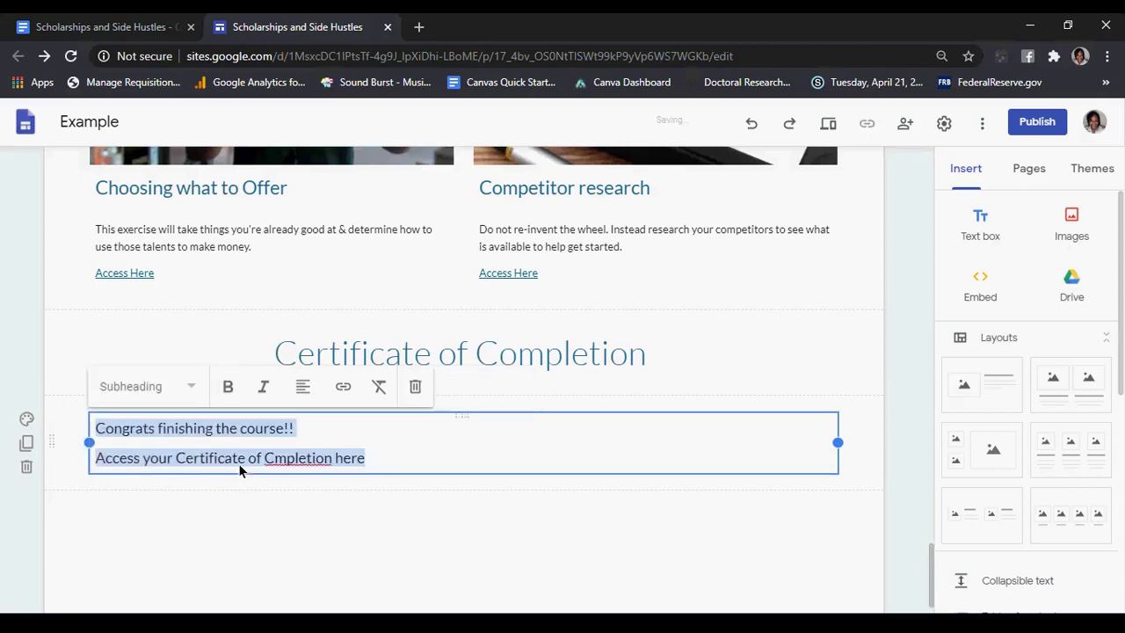
click(273, 459)
text(o)
click(432, 455)
Copy the certificate form's URL from the Google Docs outline and return to the Google Sites page
click(117, 28)
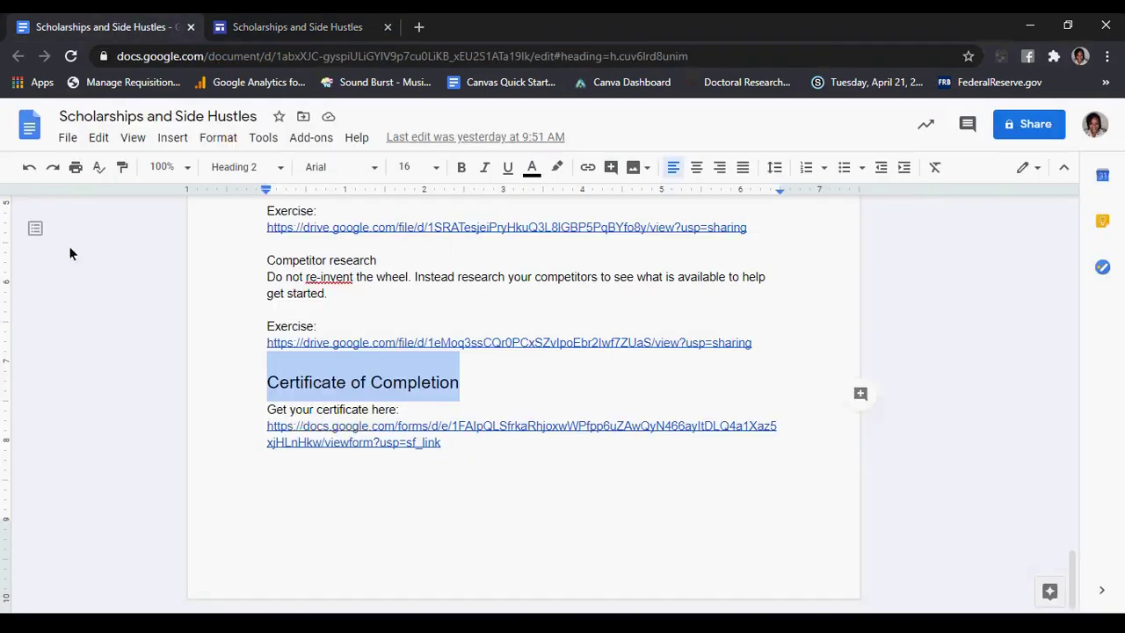
click(415, 445)
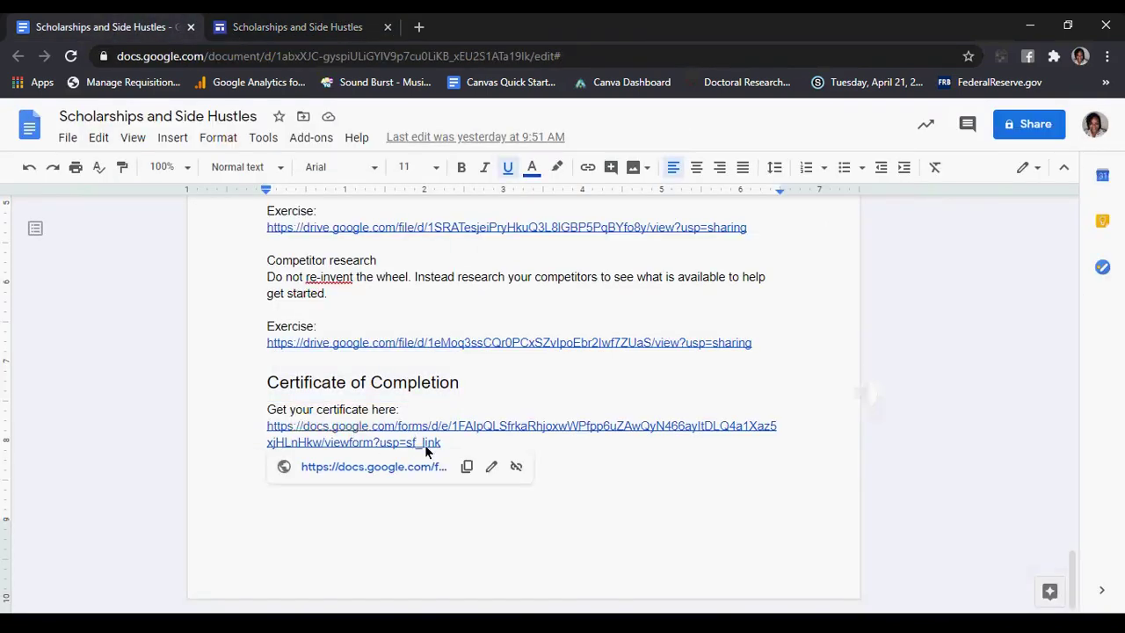
click(465, 467)
key(ctrl+Tab)
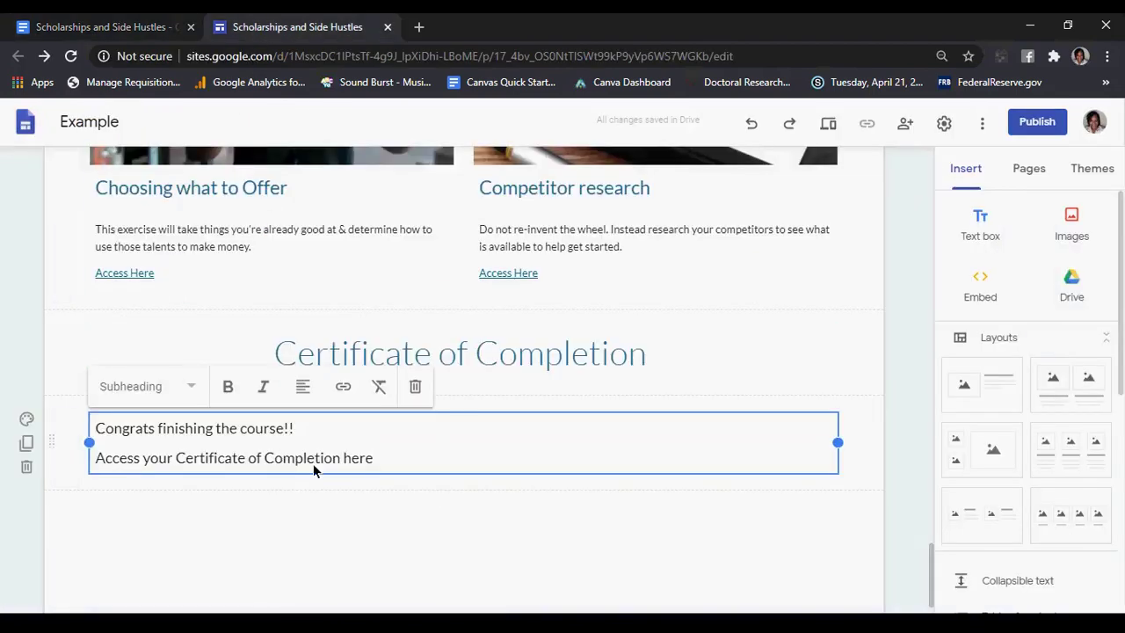
Link the "Access your Certificate of Completion here" line to the copied form URL
drag(380, 469, 67, 452)
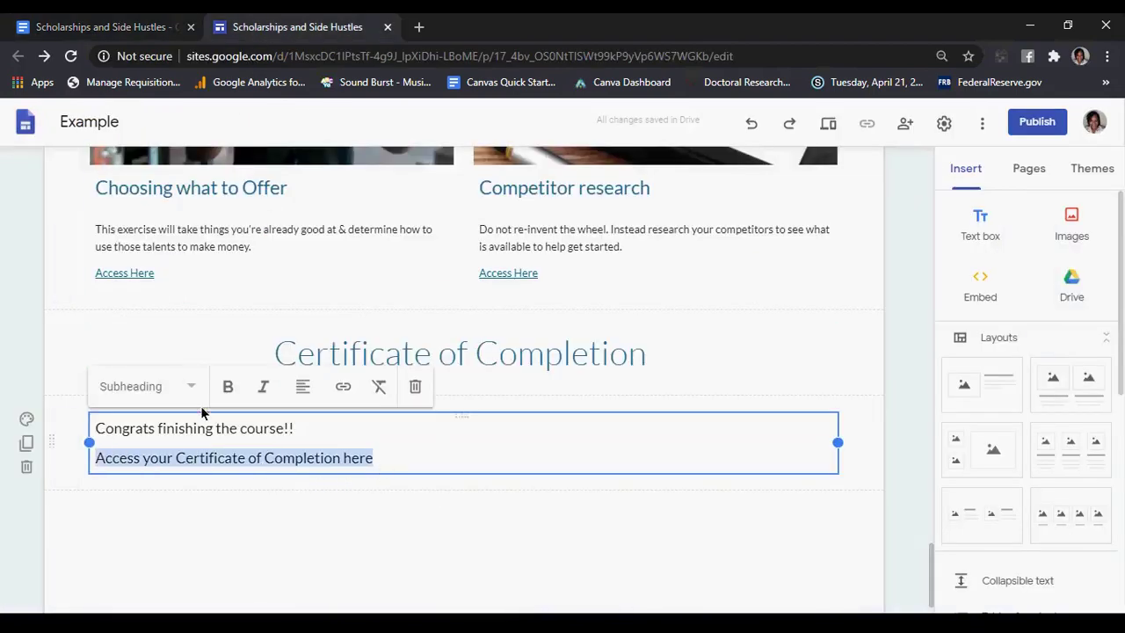
click(342, 386)
key(ctrl+v)
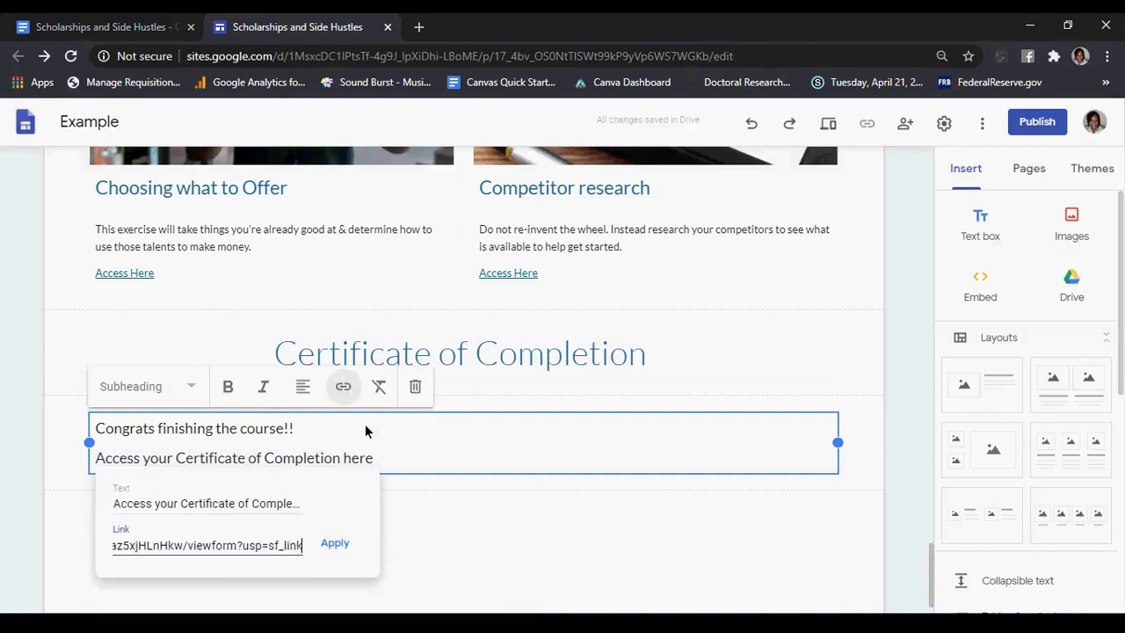
click(339, 547)
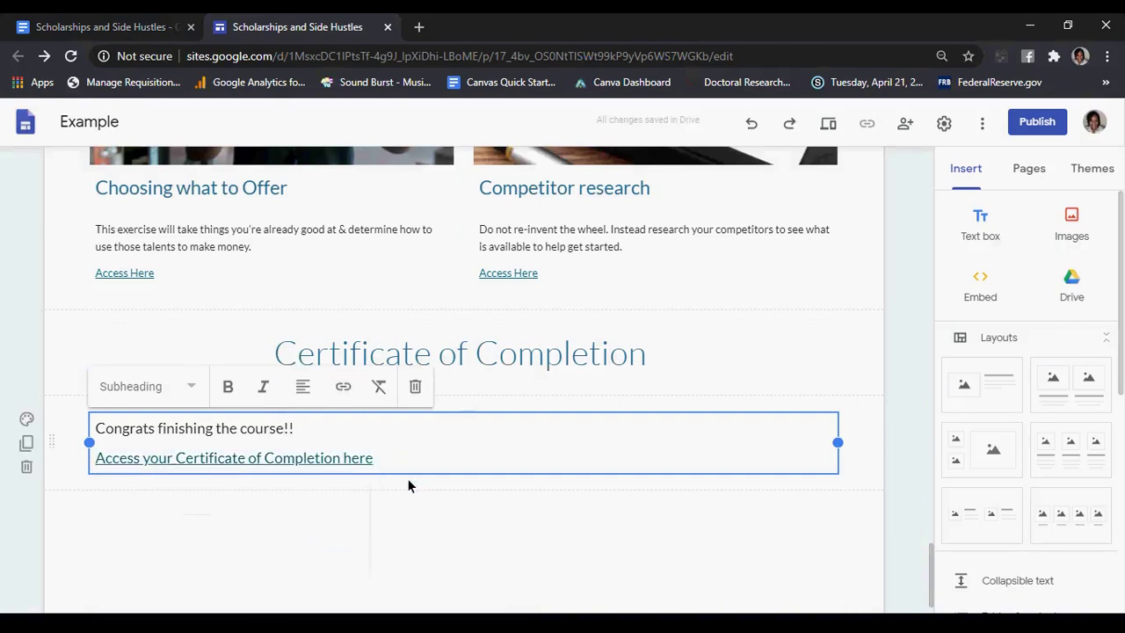
Apply the Heading style to the "Congrats finishing the course!!" line
drag(319, 440, 67, 432)
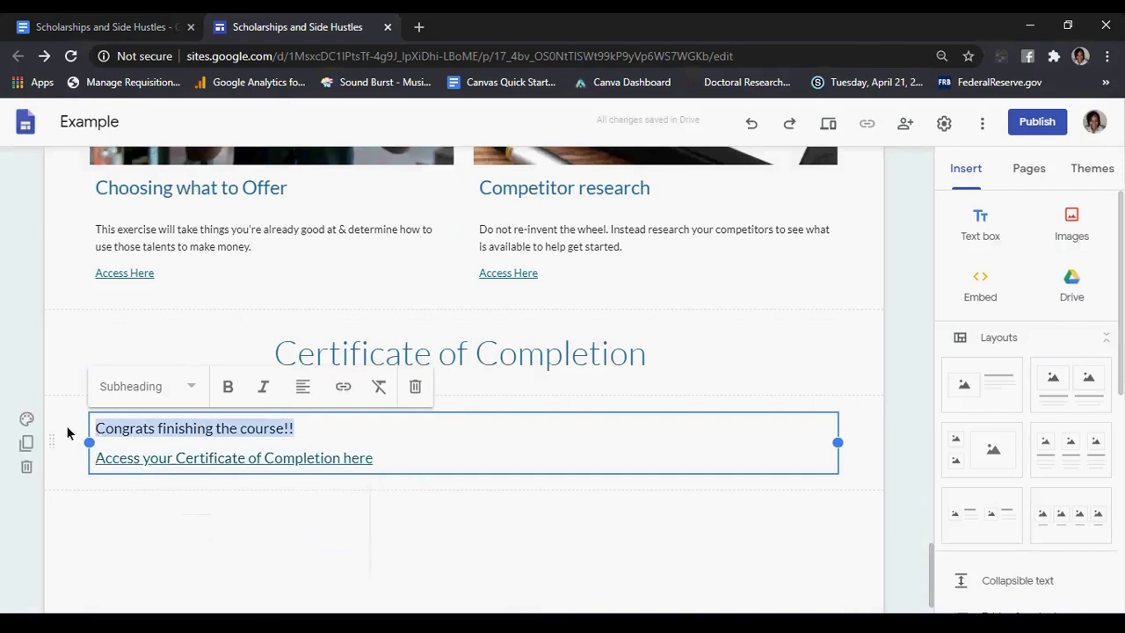
click(187, 390)
click(150, 469)
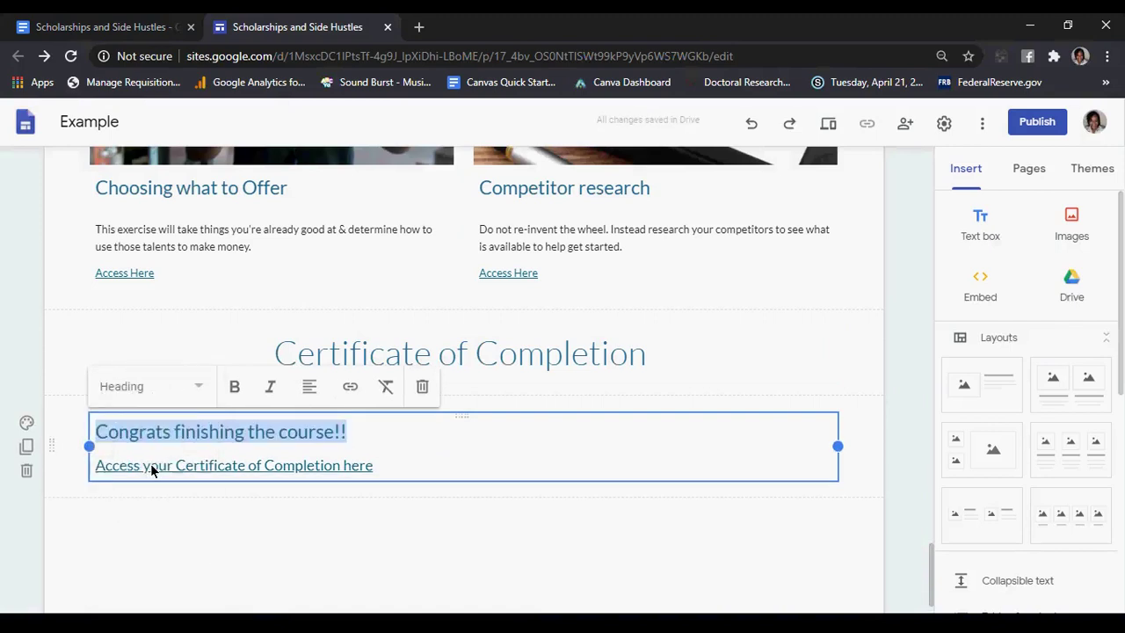
click(392, 473)
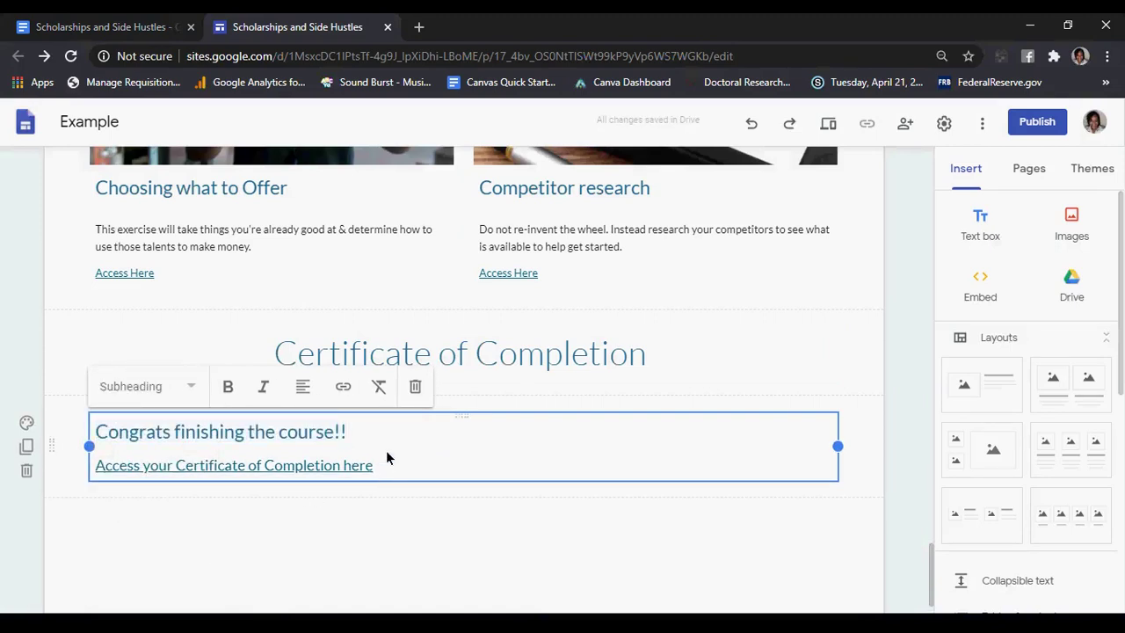
Centre both lines below the "Certificate of Completion" title and narrow their text box to the left half of the section
drag(395, 468, 97, 413)
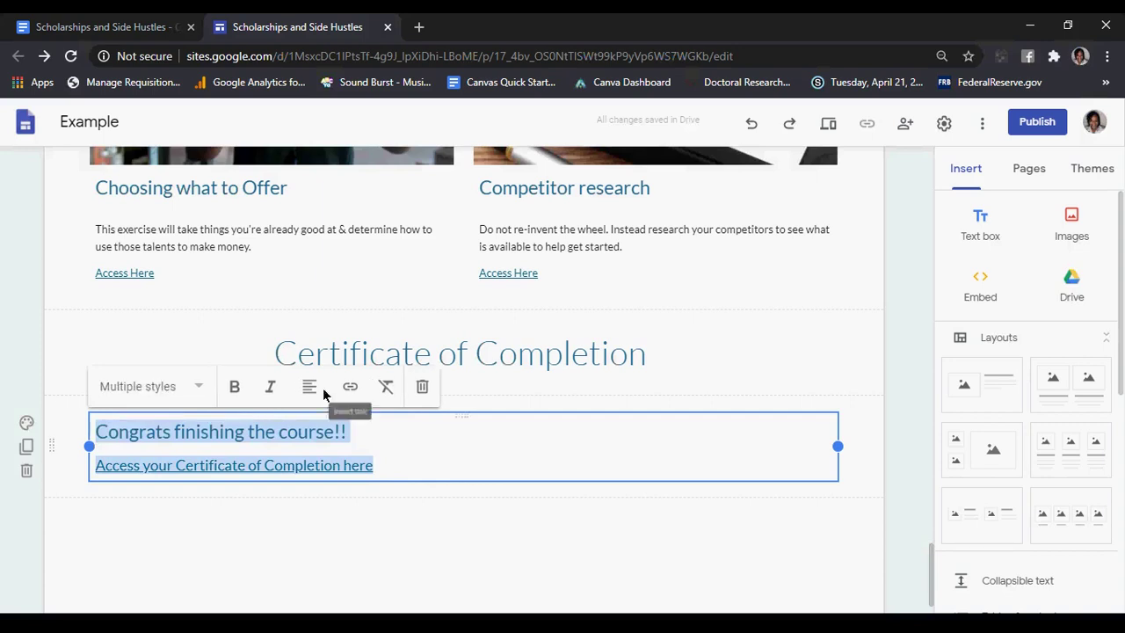
click(309, 391)
click(311, 436)
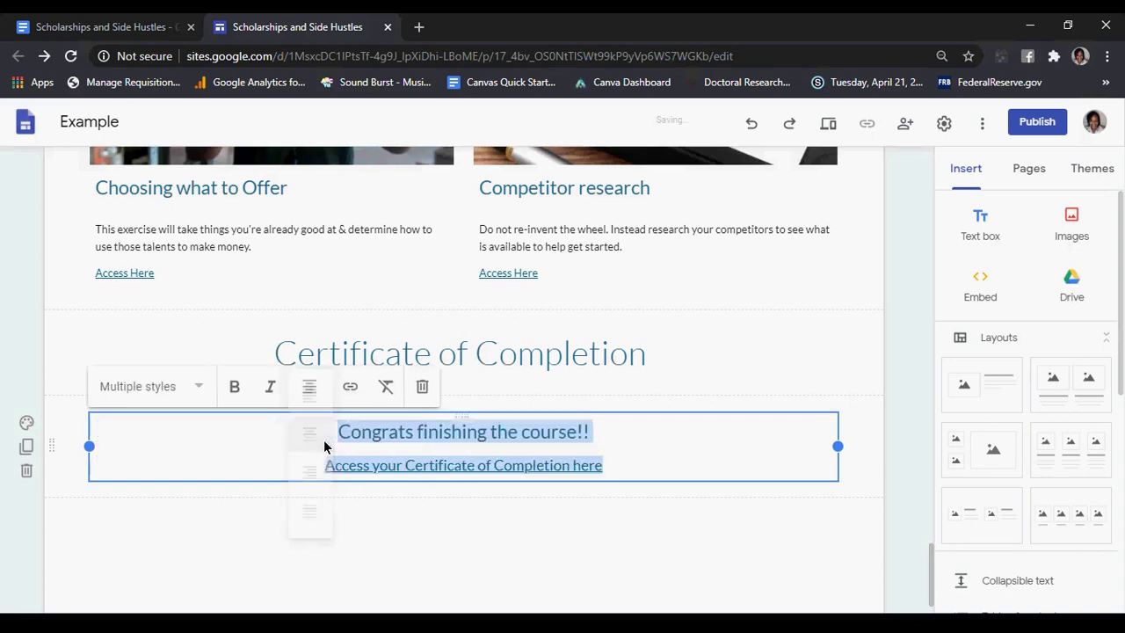
click(502, 565)
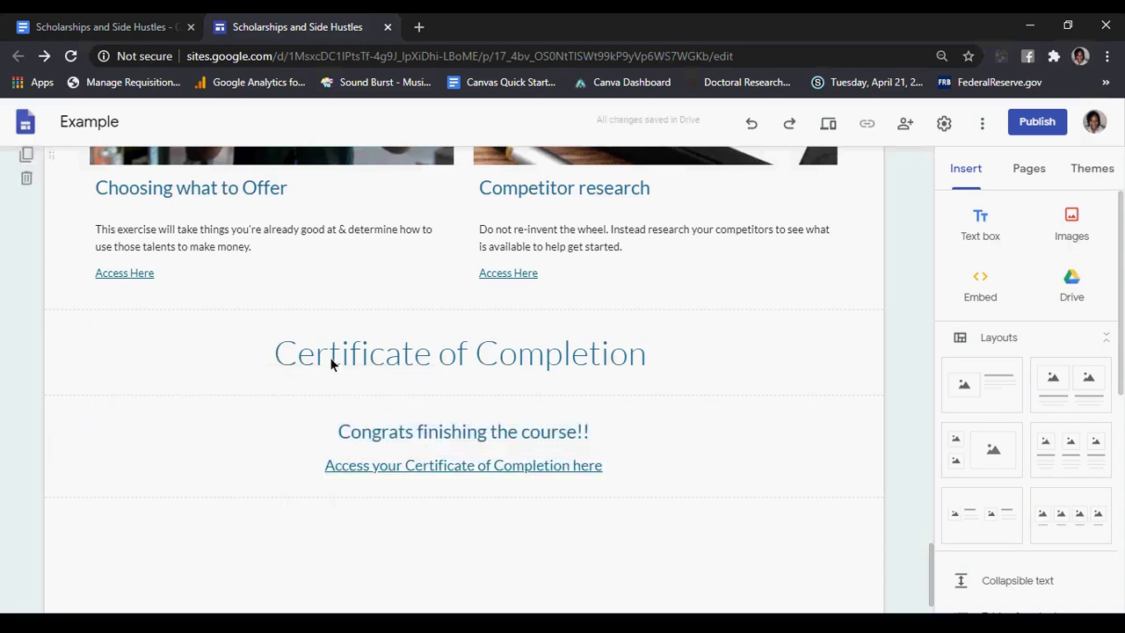
click(741, 446)
drag(837, 447, 454, 446)
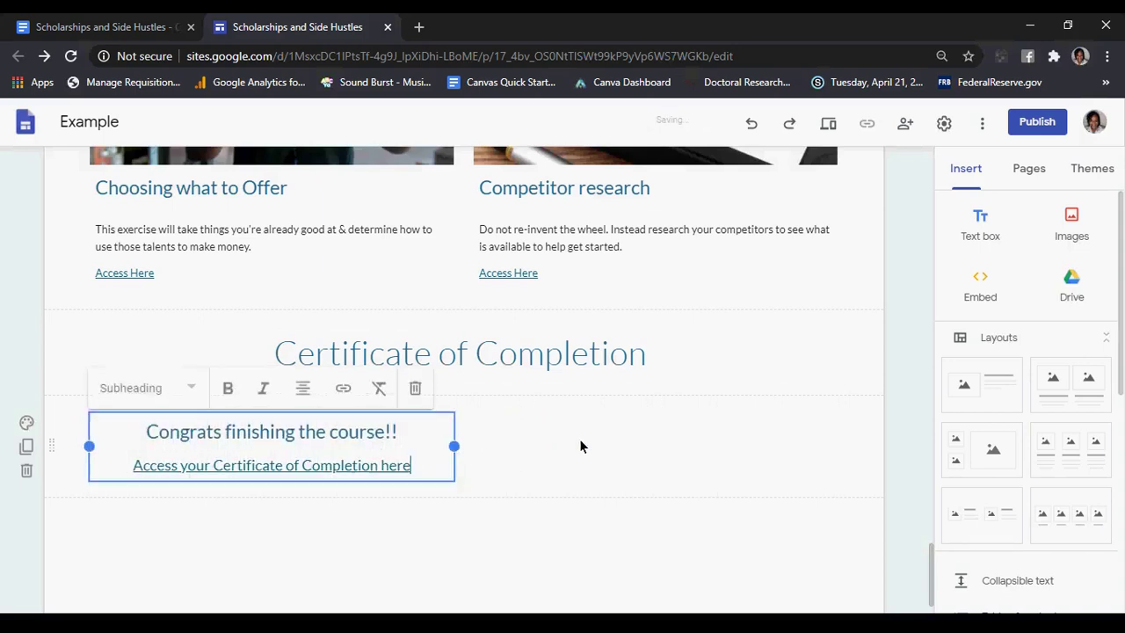
Start adding an image in the empty space beside the "Congrats finishing the course!!" text and search Google images for "certificate of completion"
double_click(624, 450)
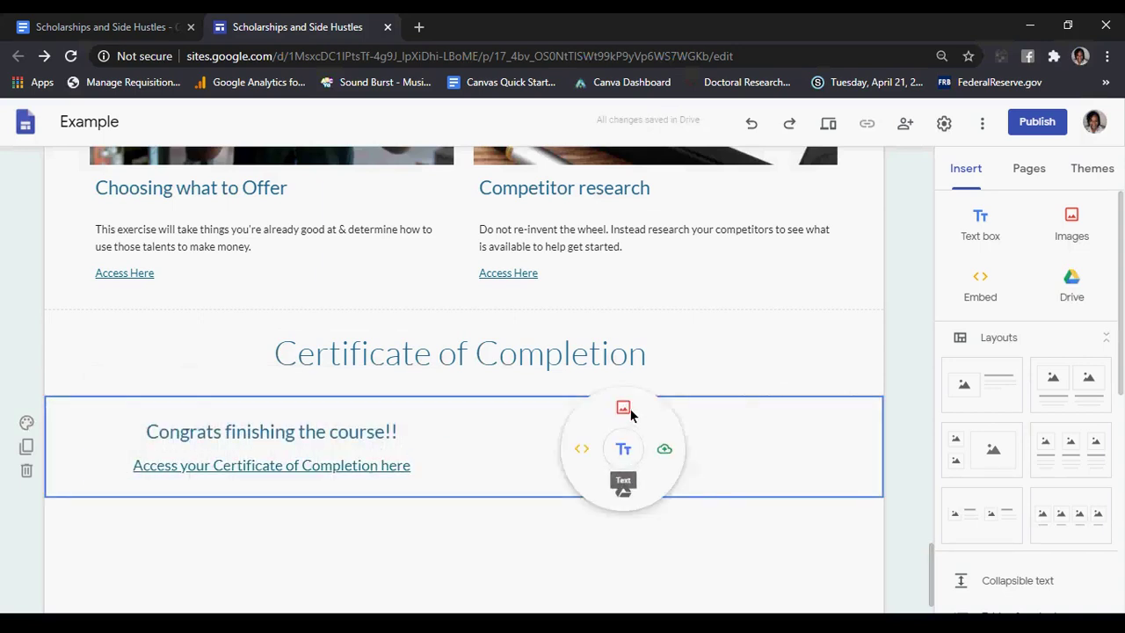
click(622, 409)
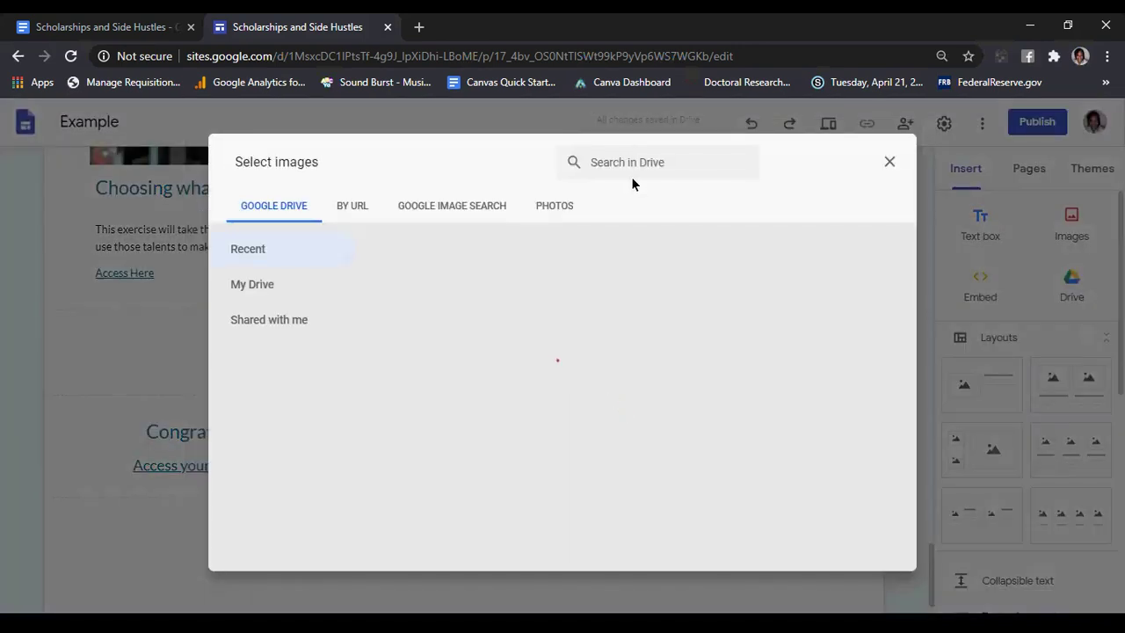
click(631, 172)
click(322, 156)
click(422, 202)
text(cer)
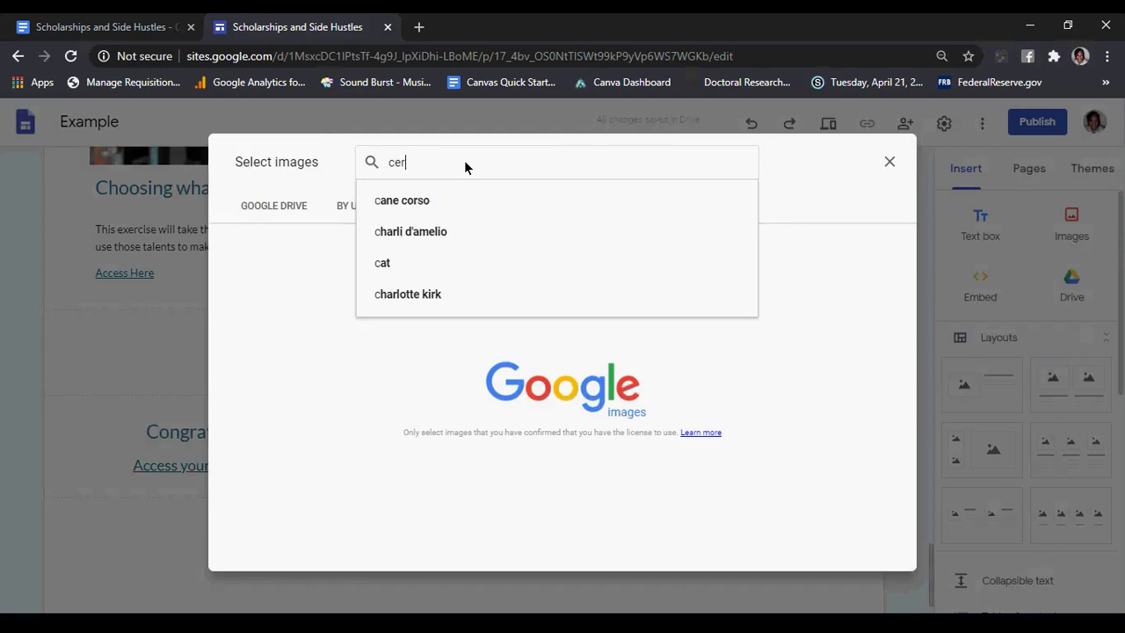
text(ti)
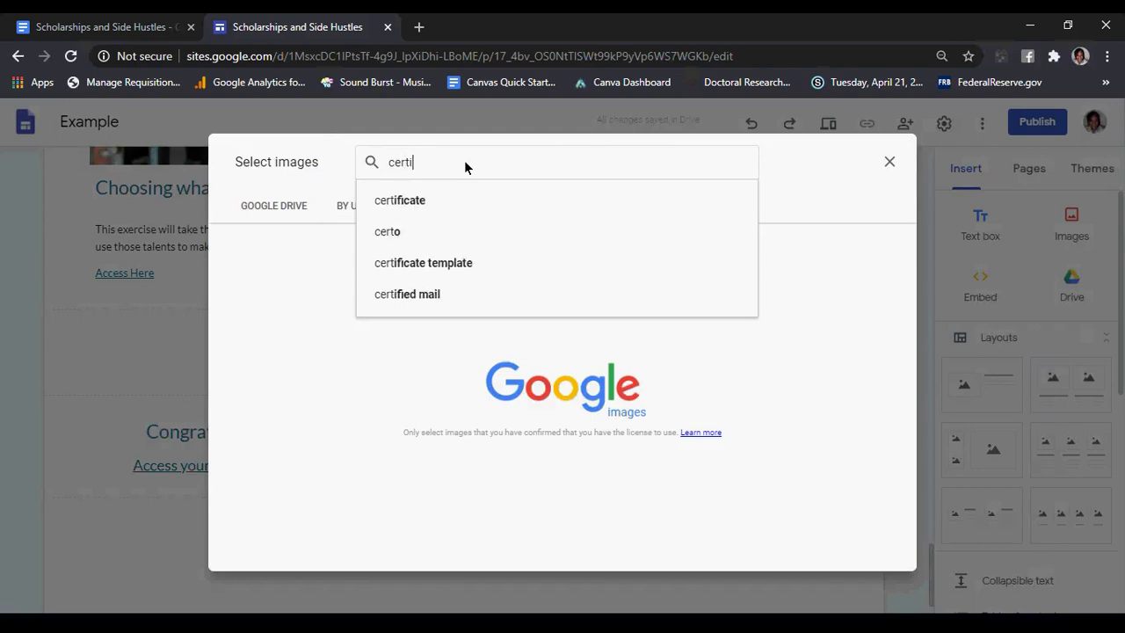
text(ficate)
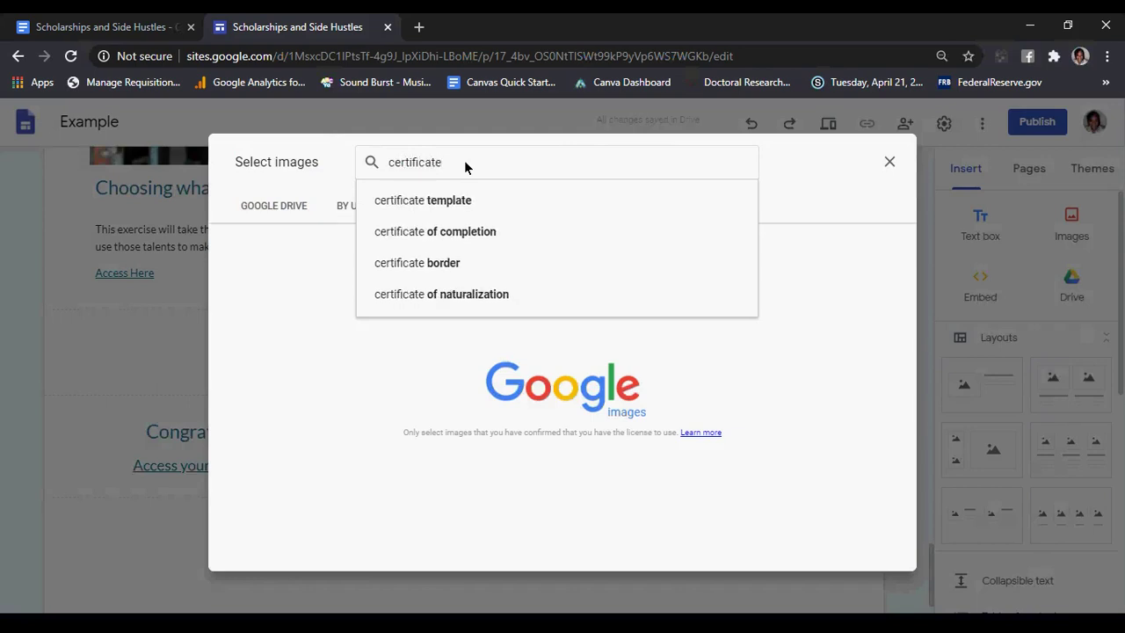
click(435, 244)
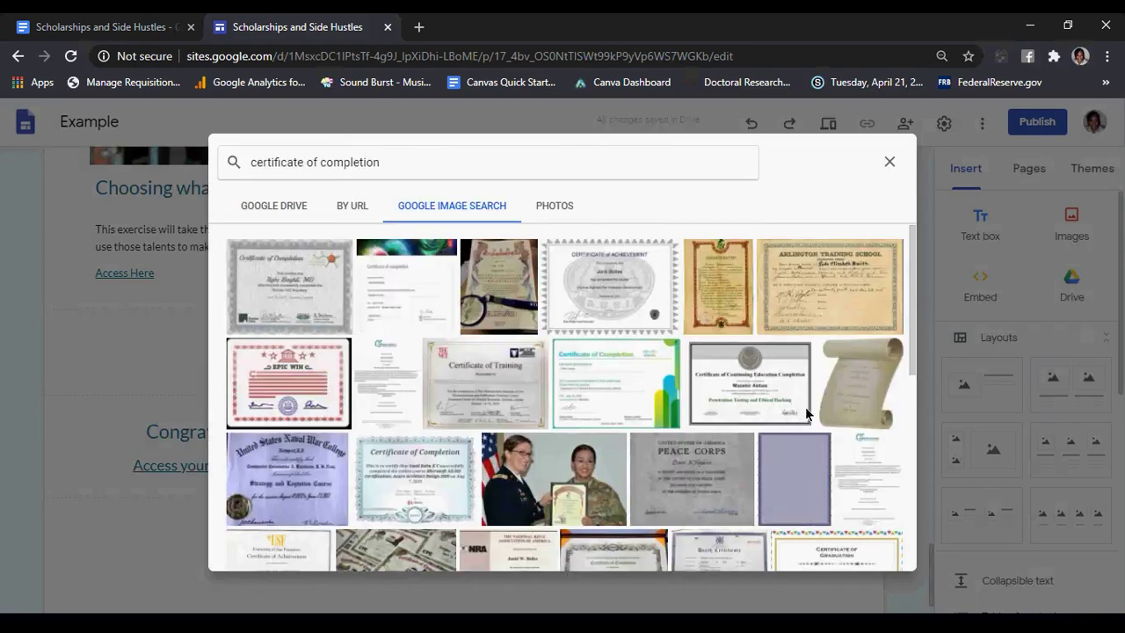
Insert the "Certificate of Graduation" image with the multicoloured gem border and gold seal from the search results
scroll(607, 339, down, 1)
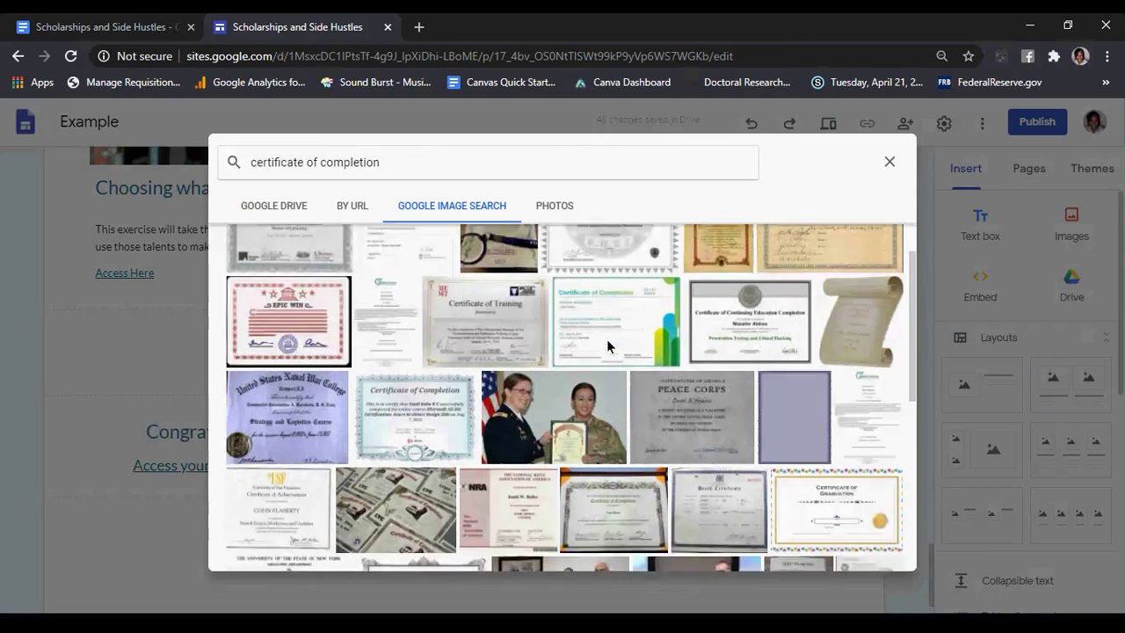
scroll(606, 339, down, 3)
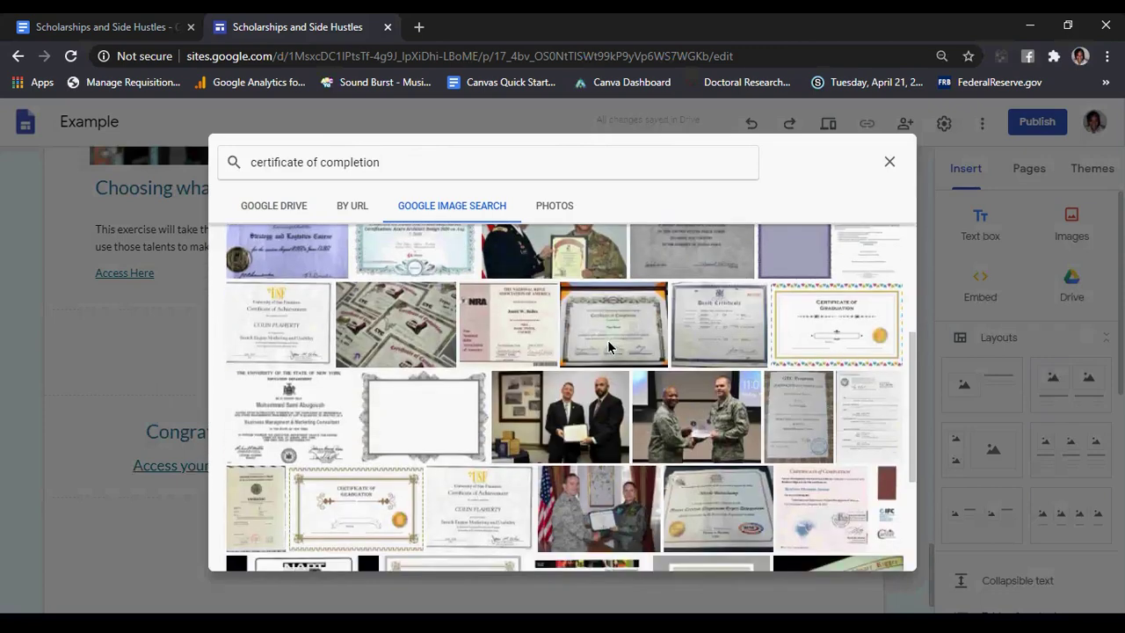
double_click(827, 322)
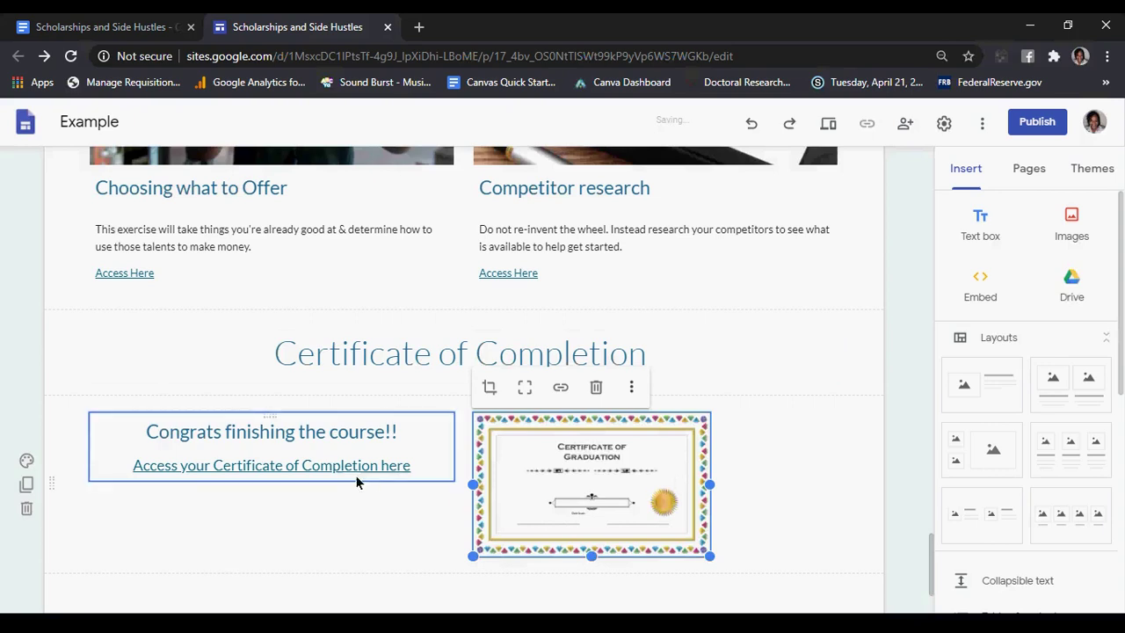
Move the certificate image directly below the "Access your Certificate of Completion here" line, stacked with the text box
scroll(598, 384, down, 1)
drag(479, 391, 303, 387)
click(449, 359)
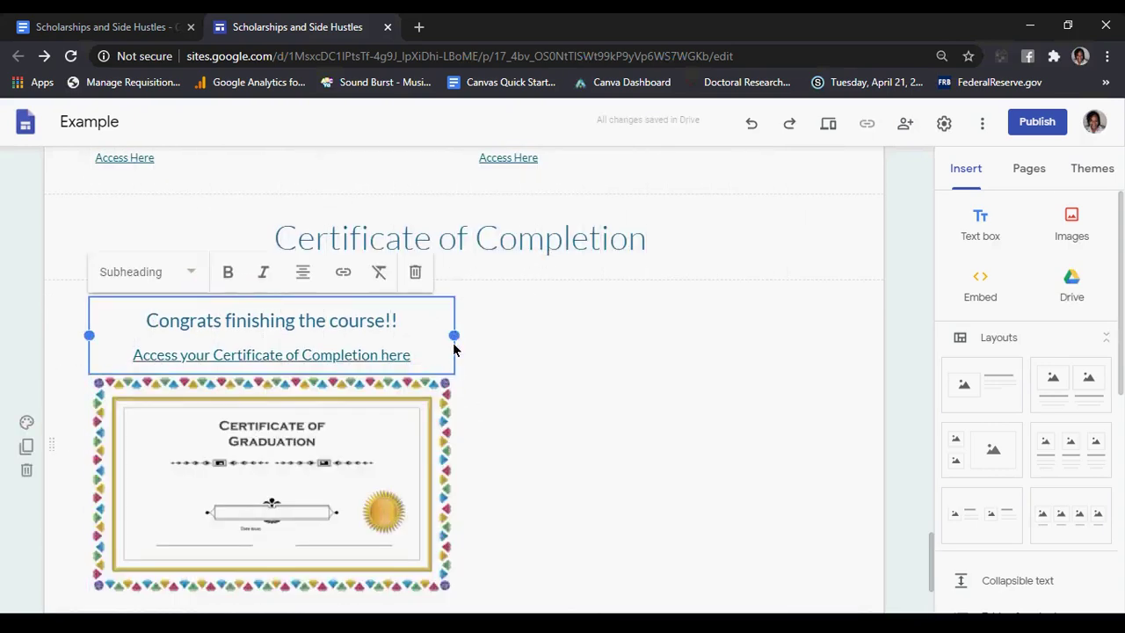
Widen the stacked congratulations text and certificate image to the full content width of the section
drag(454, 334, 773, 334)
drag(570, 355, 289, 283)
click(310, 272)
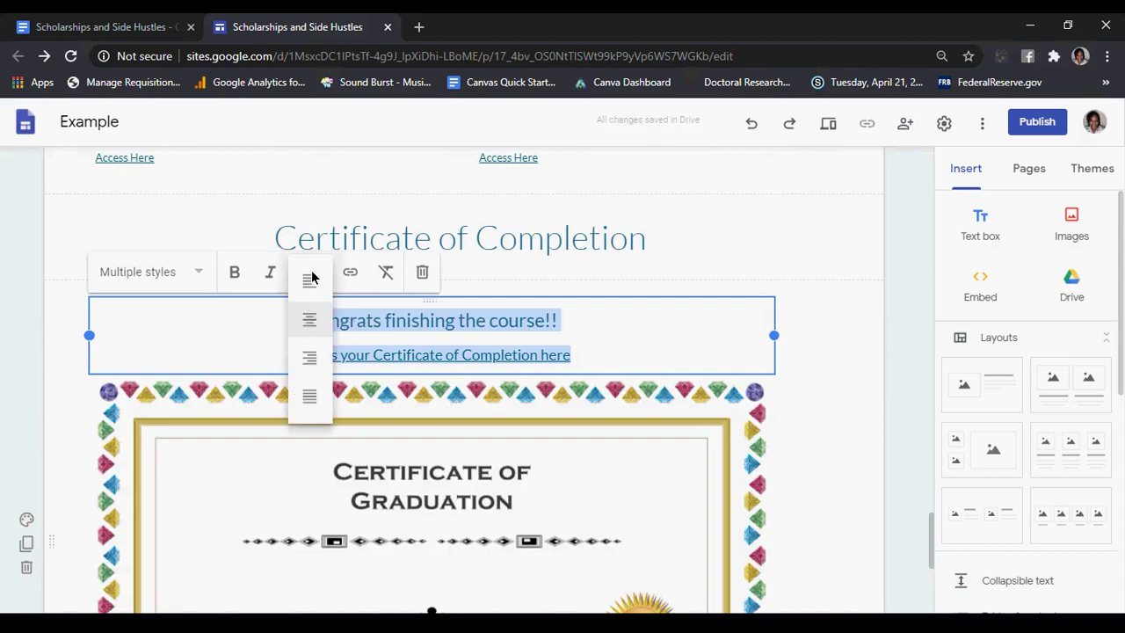
click(778, 339)
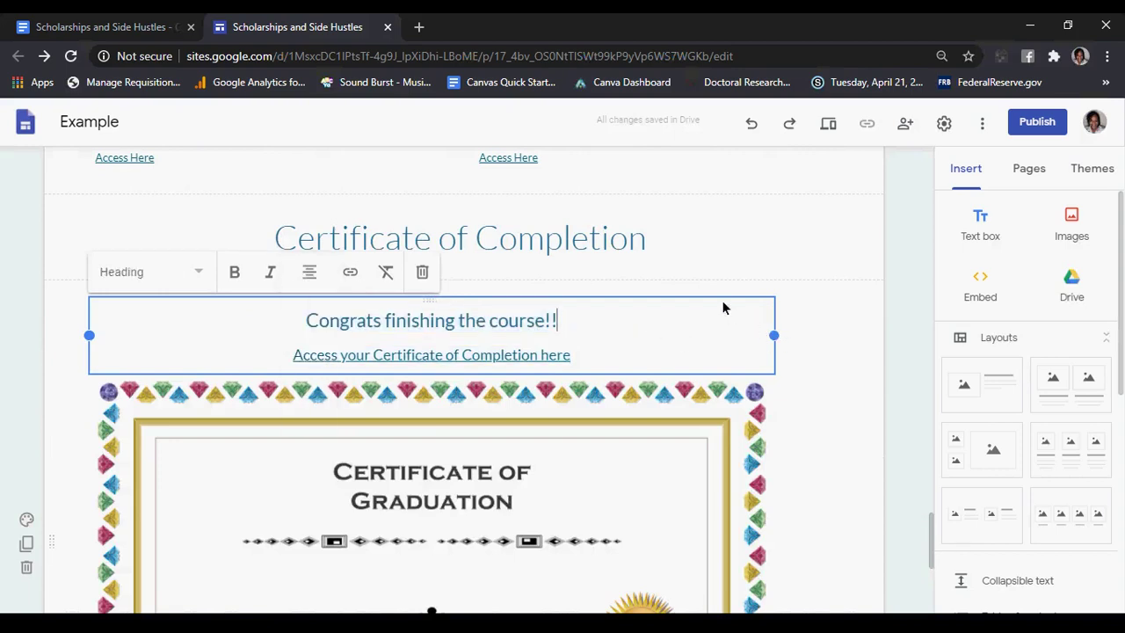
drag(736, 306, 414, 309)
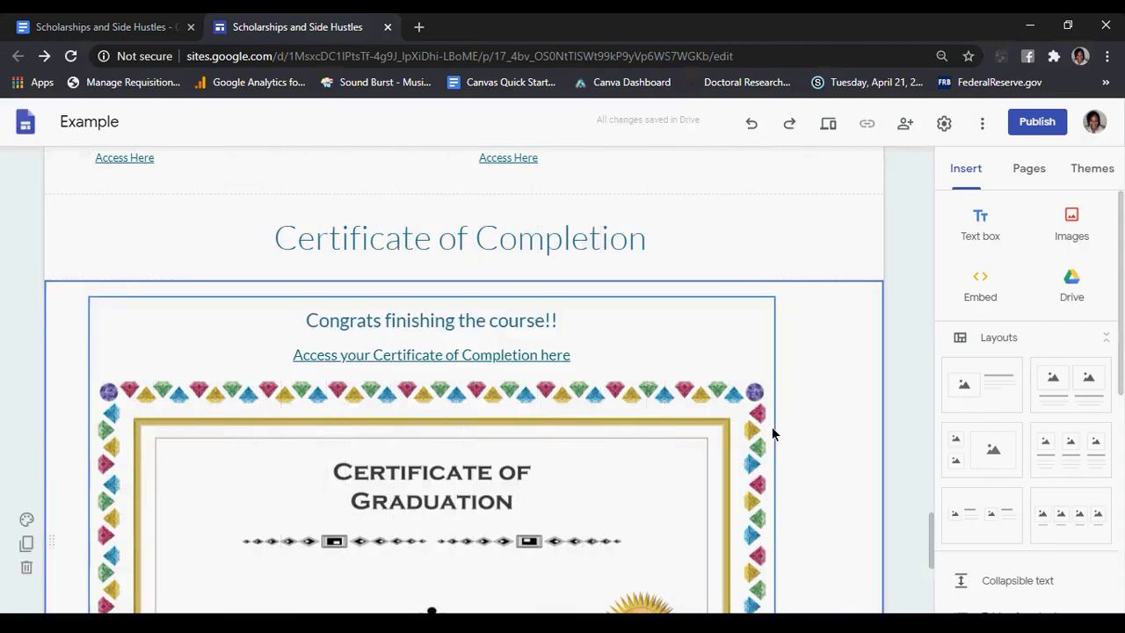
drag(802, 551, 880, 545)
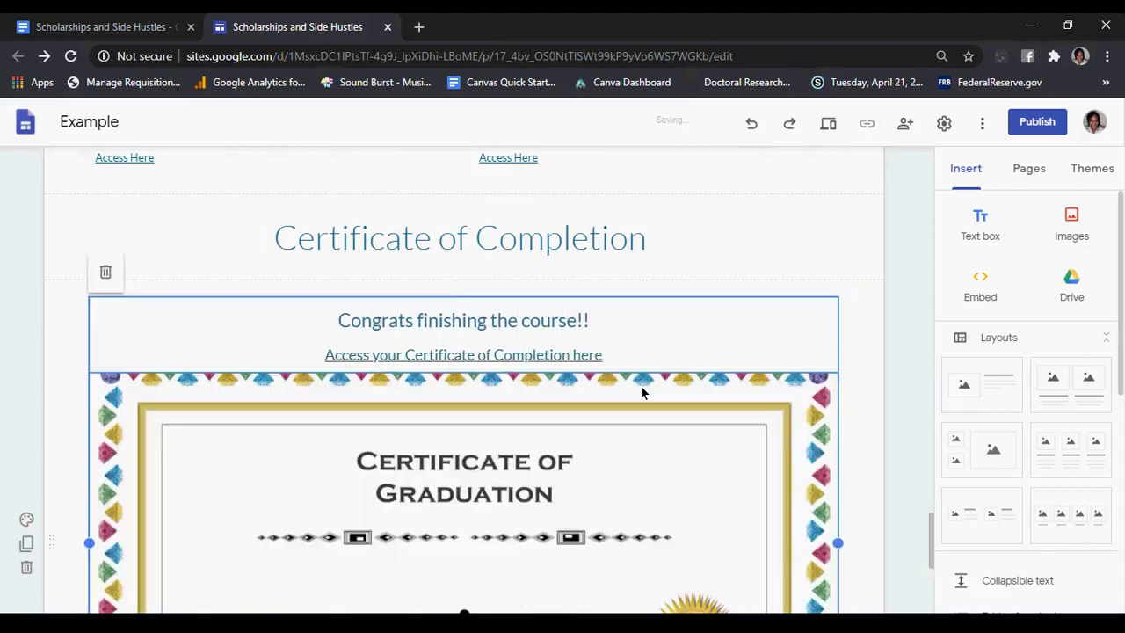
Preview the site in the large-screen view and review the whole page from the header down to the certificate image
scroll(641, 392, down, 4)
scroll(620, 384, up, 6)
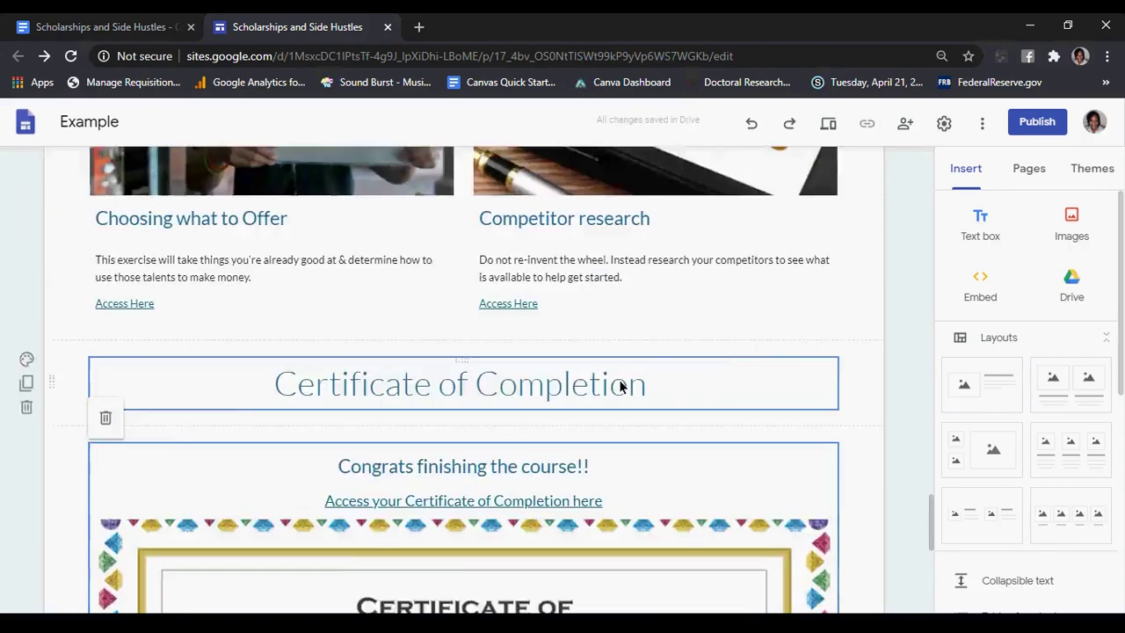
scroll(620, 384, up, 15)
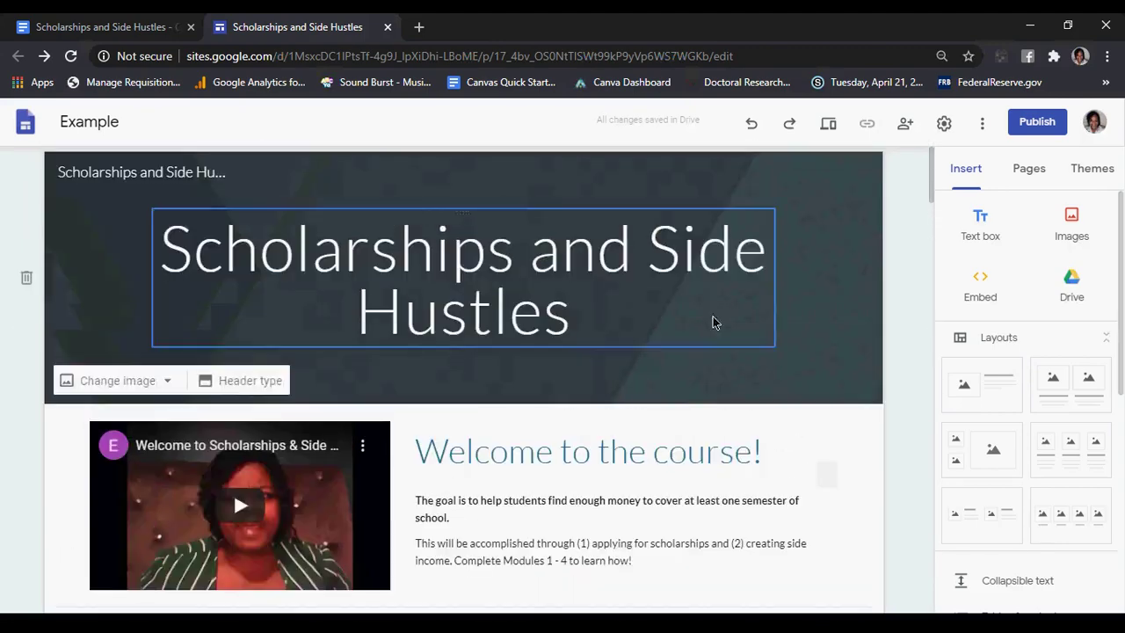
click(829, 125)
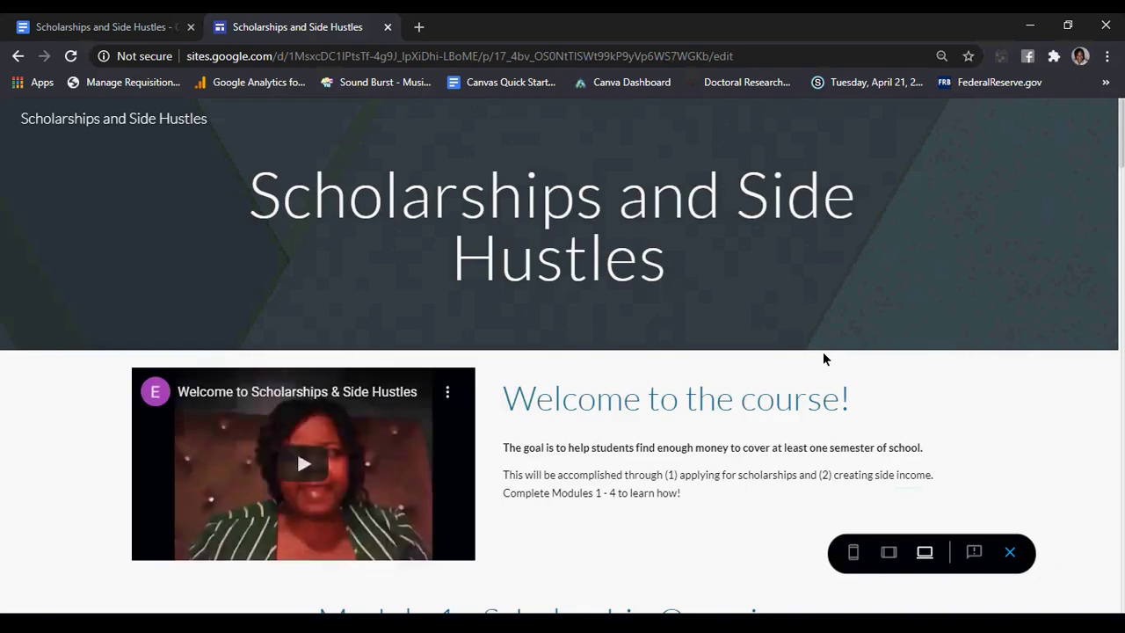
scroll(822, 356, down, 3)
scroll(823, 357, down, 7)
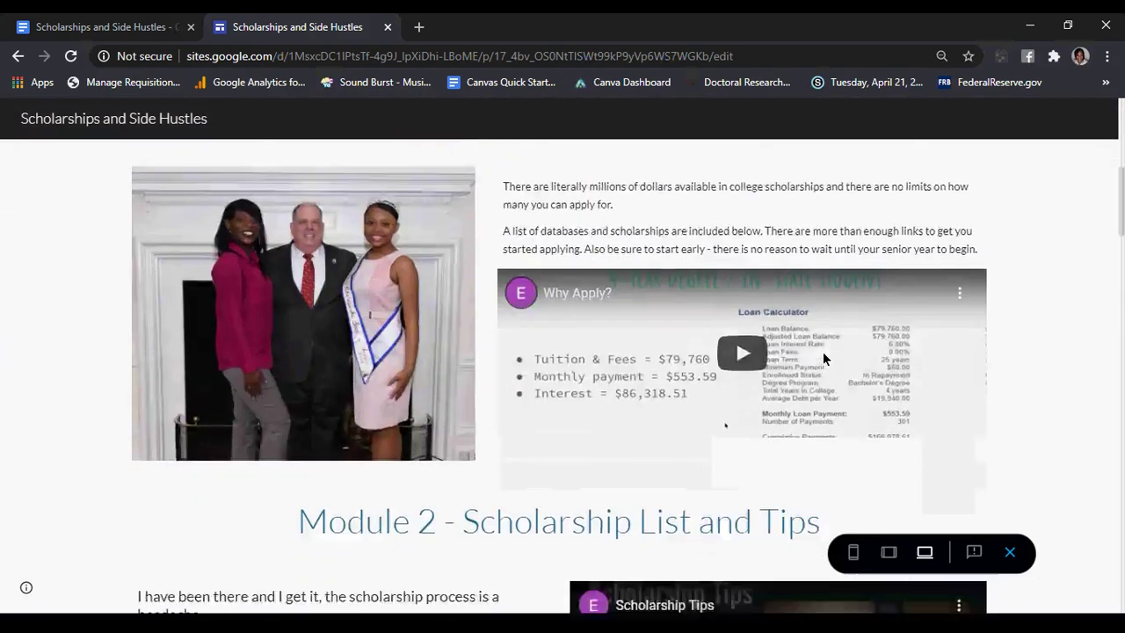
scroll(823, 357, down, 8)
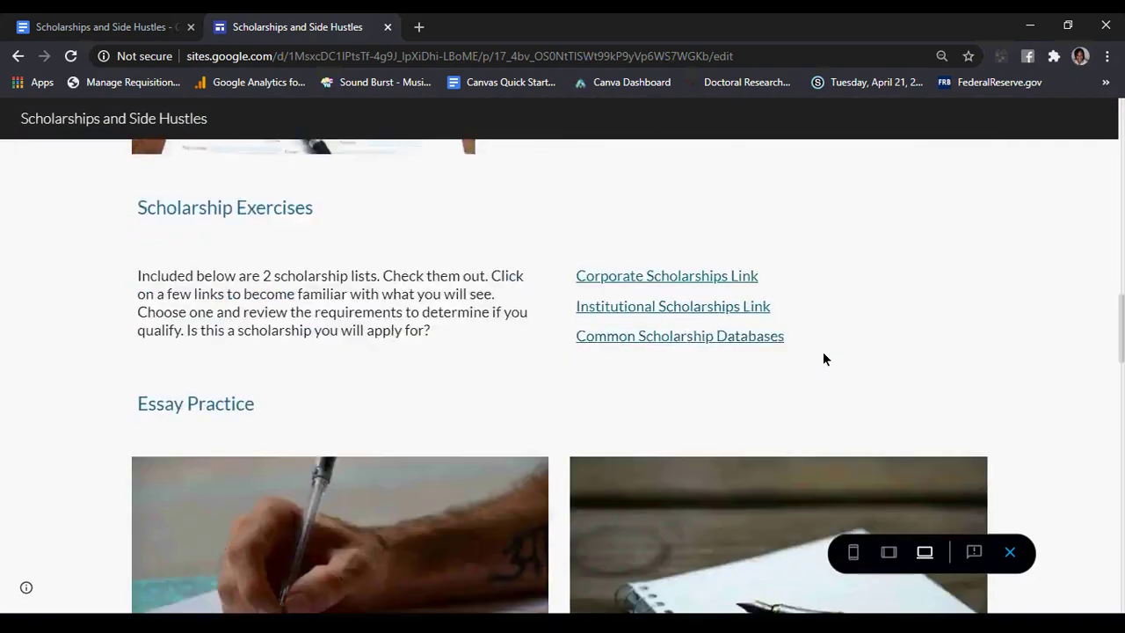
scroll(823, 358, down, 9)
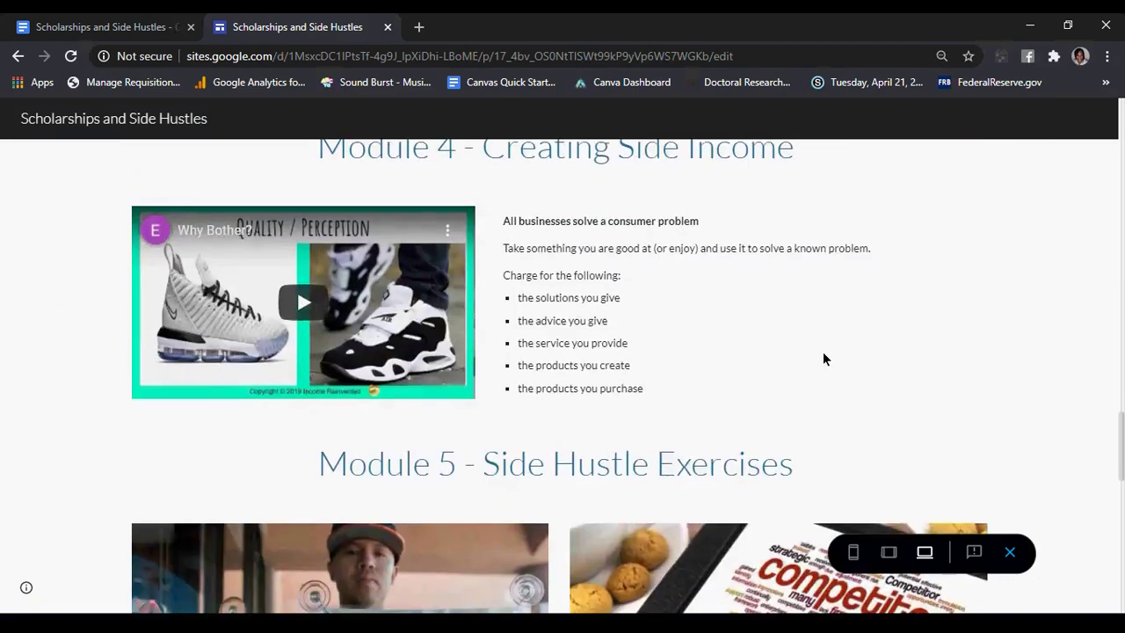
scroll(823, 357, down, 3)
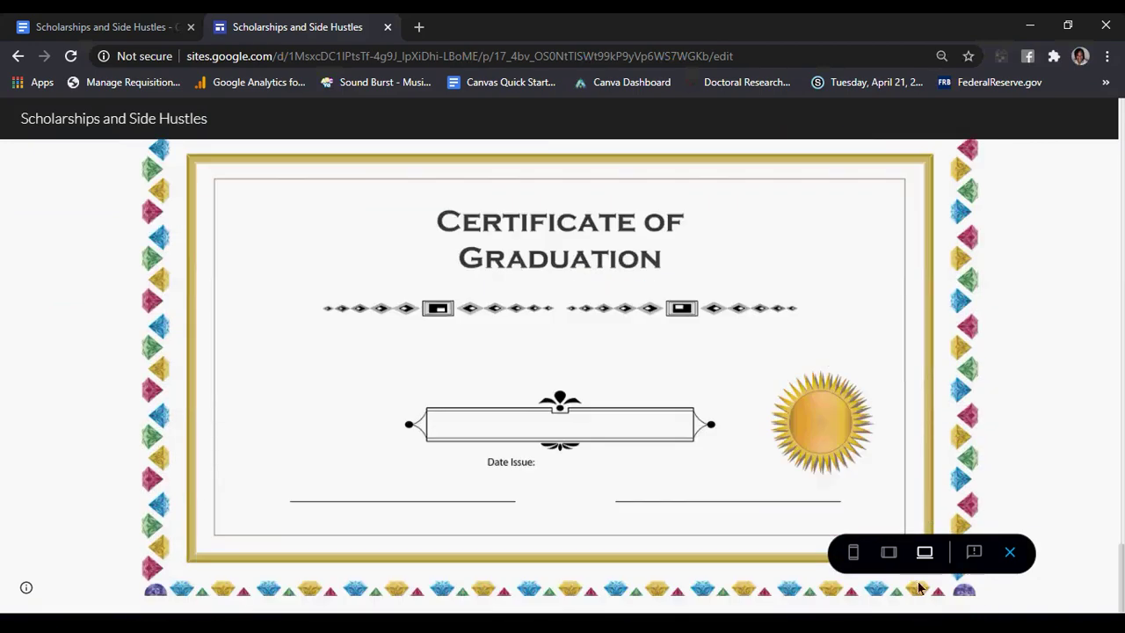
Switch the preview to the phone view and review the page layout from the header down to the Certificate of Completion section
click(853, 555)
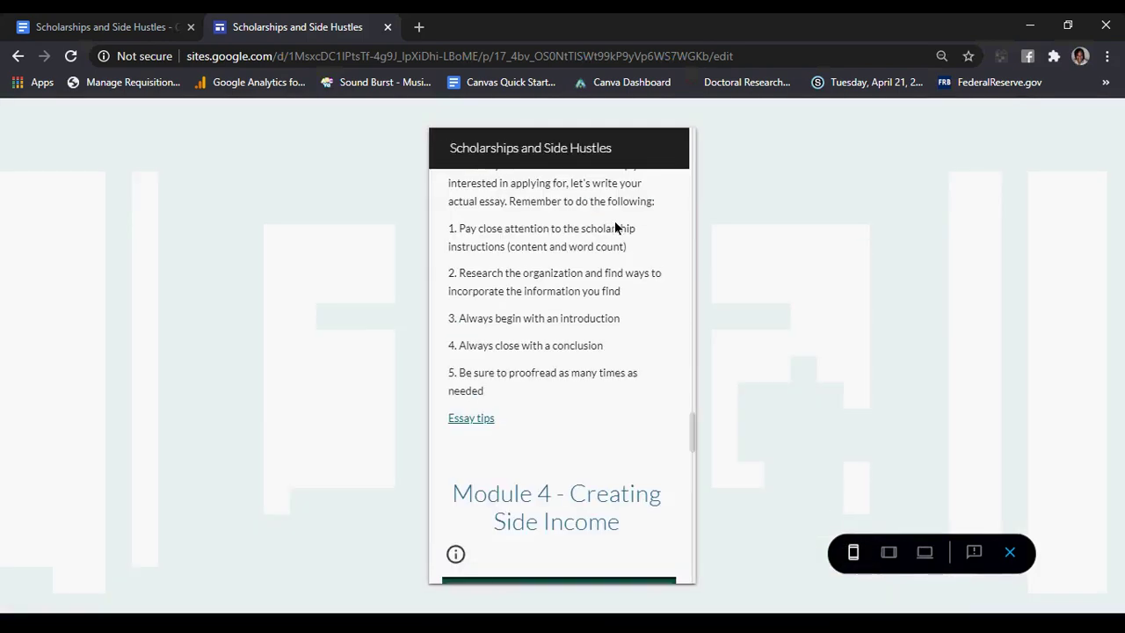
scroll(615, 226, up, 15)
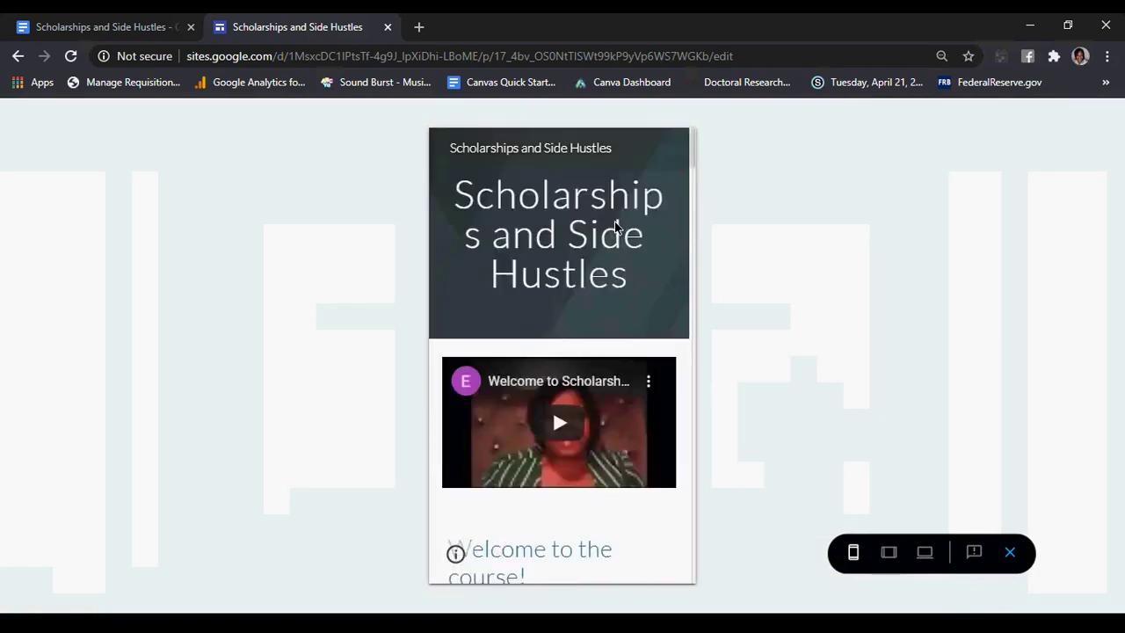
scroll(615, 227, down, 8)
scroll(615, 228, down, 10)
scroll(614, 228, down, 10)
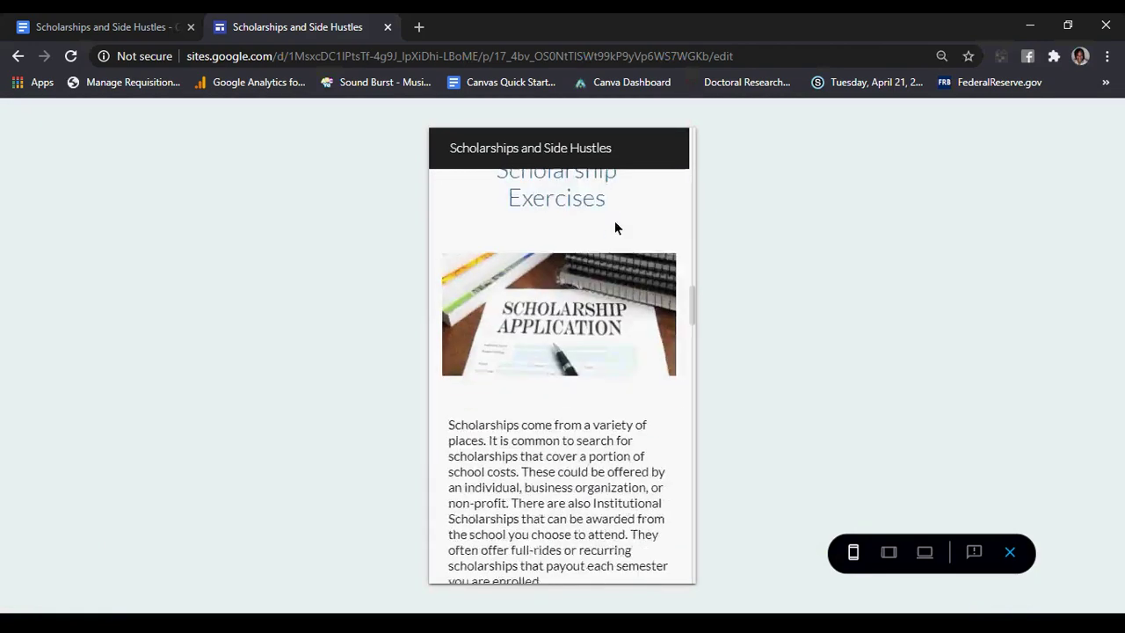
scroll(614, 228, down, 3)
scroll(614, 227, down, 3)
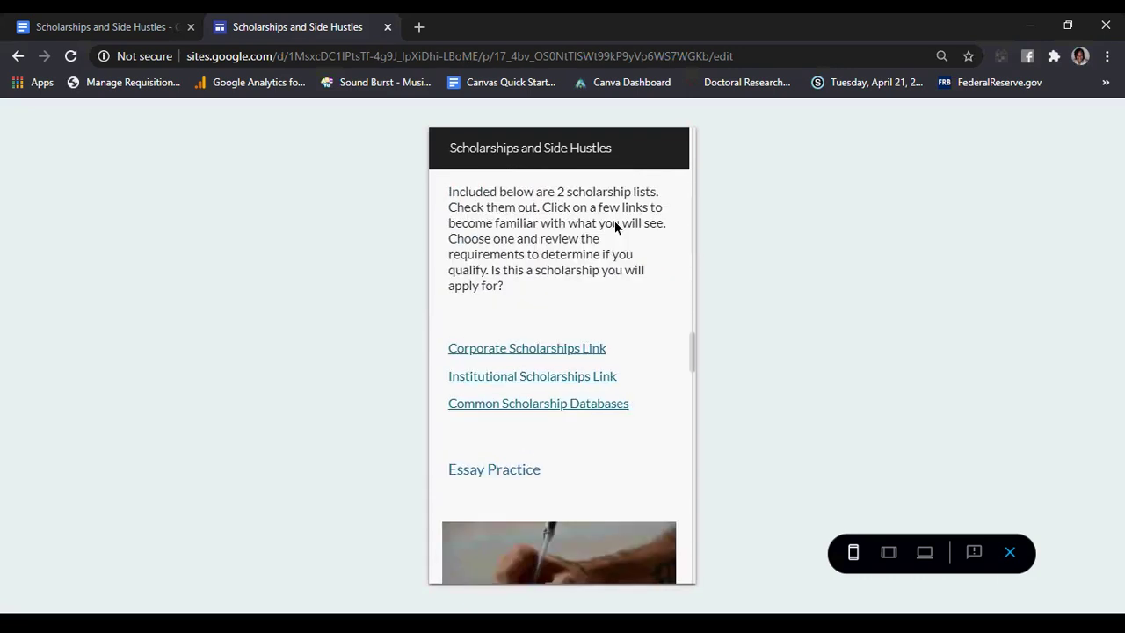
scroll(614, 226, down, 9)
scroll(614, 227, down, 14)
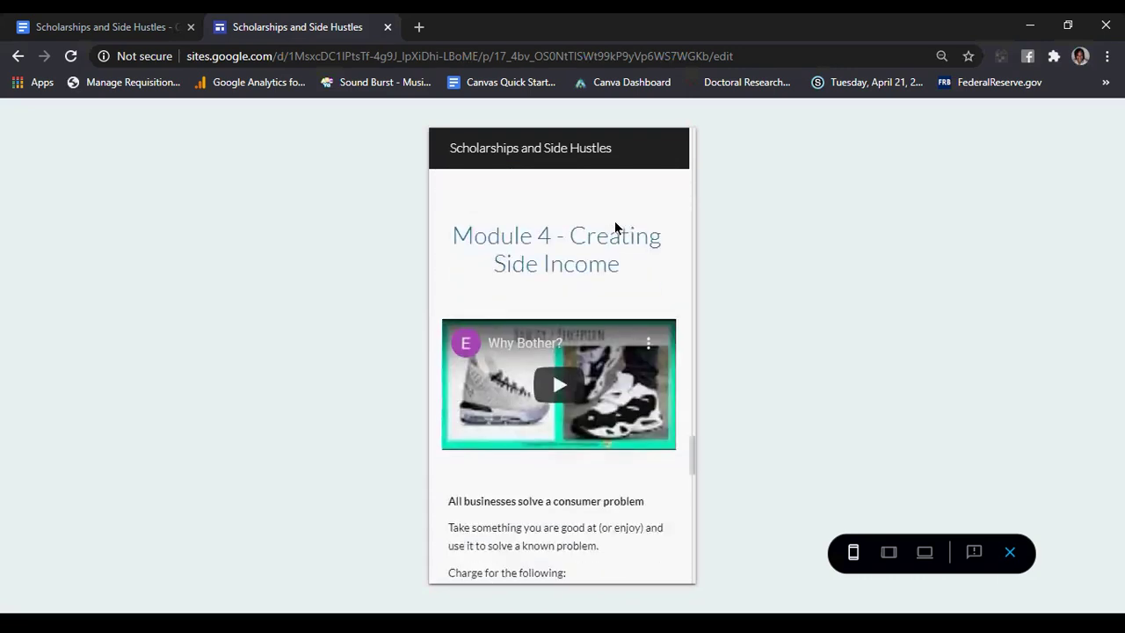
scroll(615, 227, down, 5)
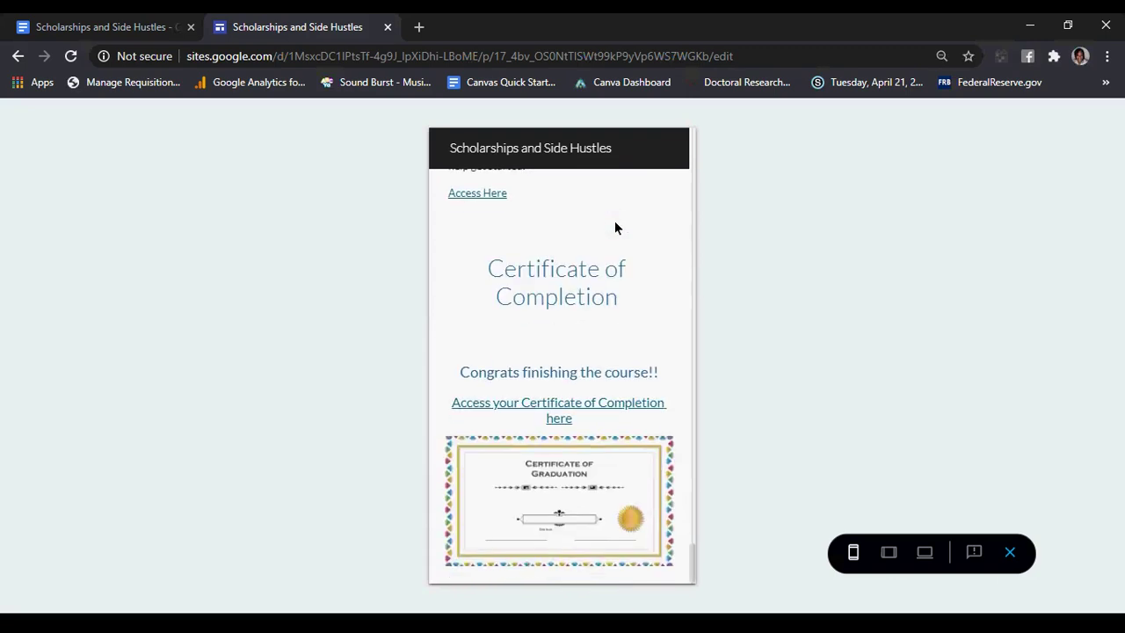